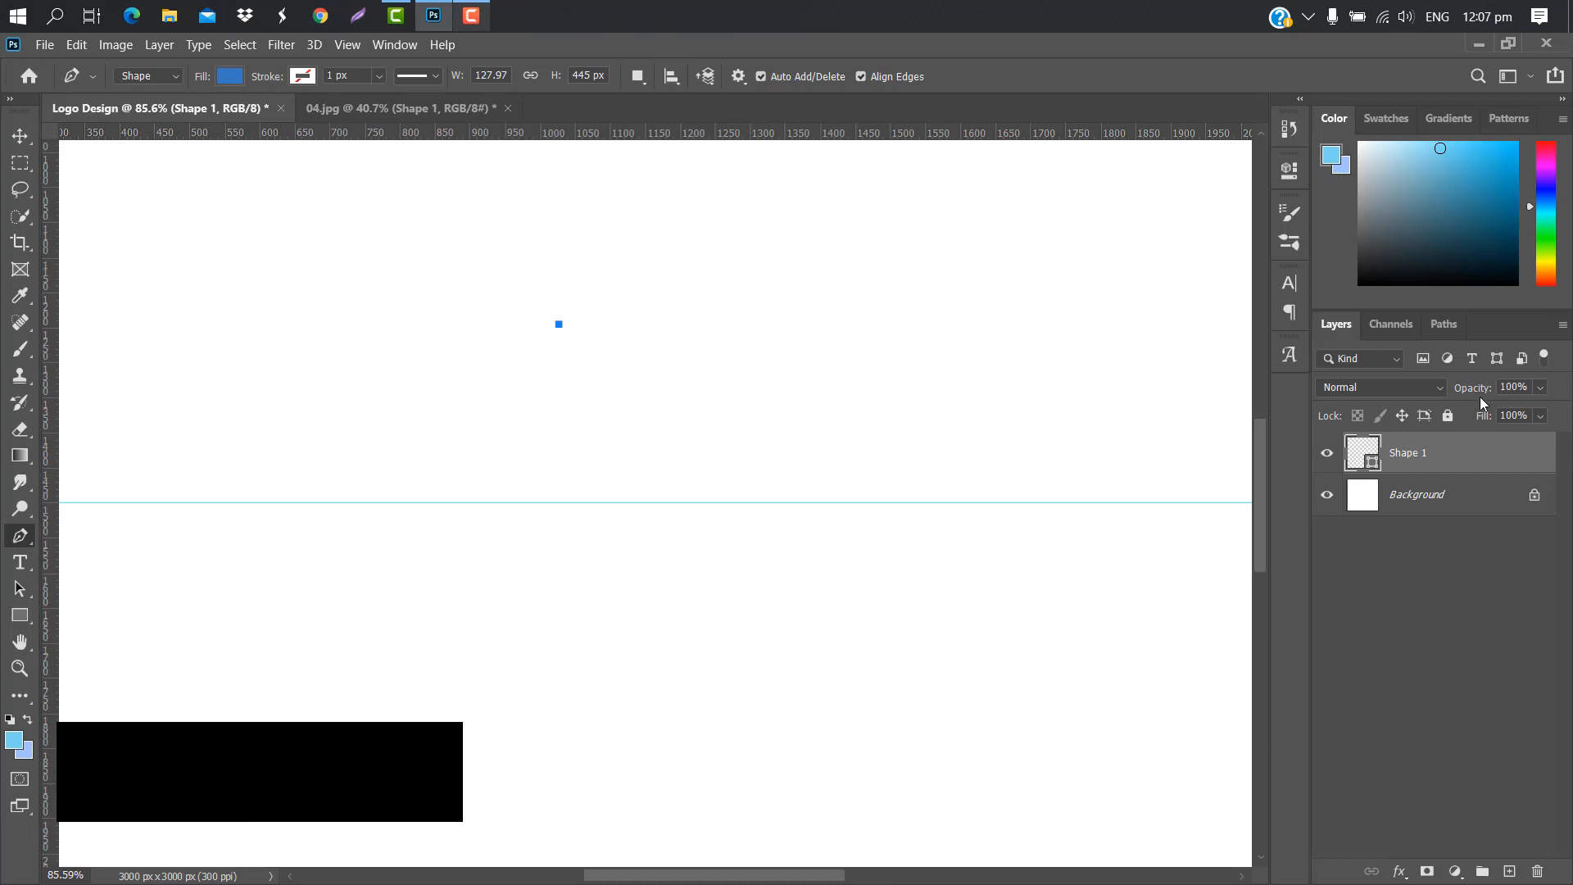
Step: Lower the shape layer's opacity to 0% and draw a closed, curved slanted stem about 196 by 343 px with the Pen tool
{"action": "left_click_drag", "start_coordinate": [1480, 397], "coordinate": [430, 729]}
{"action": "key", "text": "alt"}
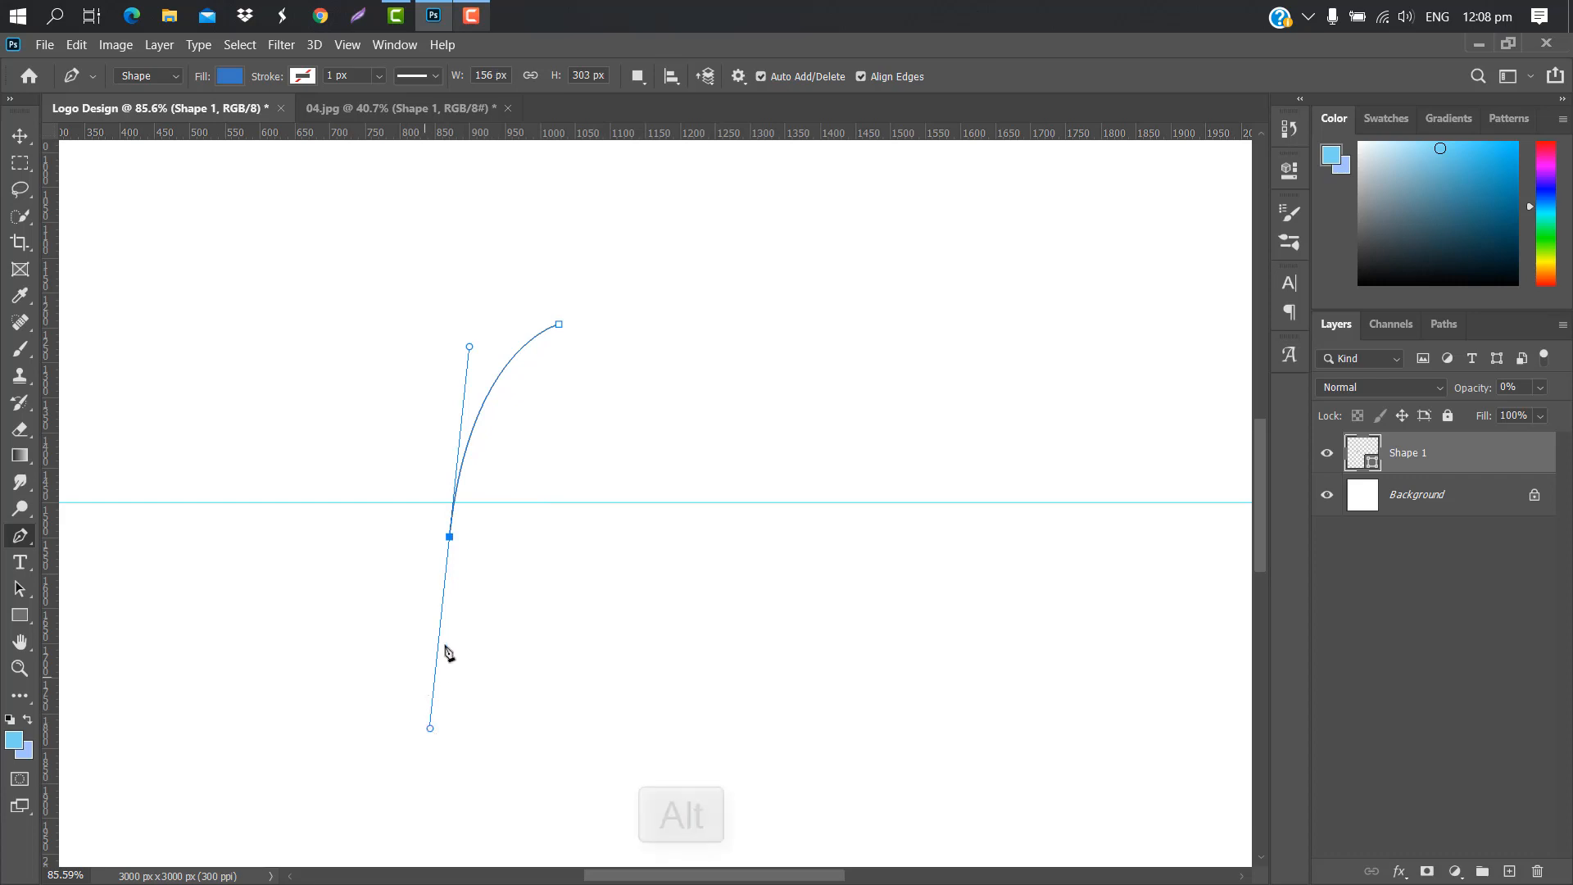
{"action": "left_click", "coordinate": [450, 538], "text": "alt"}
{"action": "left_click_drag", "start_coordinate": [422, 489], "coordinate": [426, 454]}
{"action": "key", "text": "alt"}
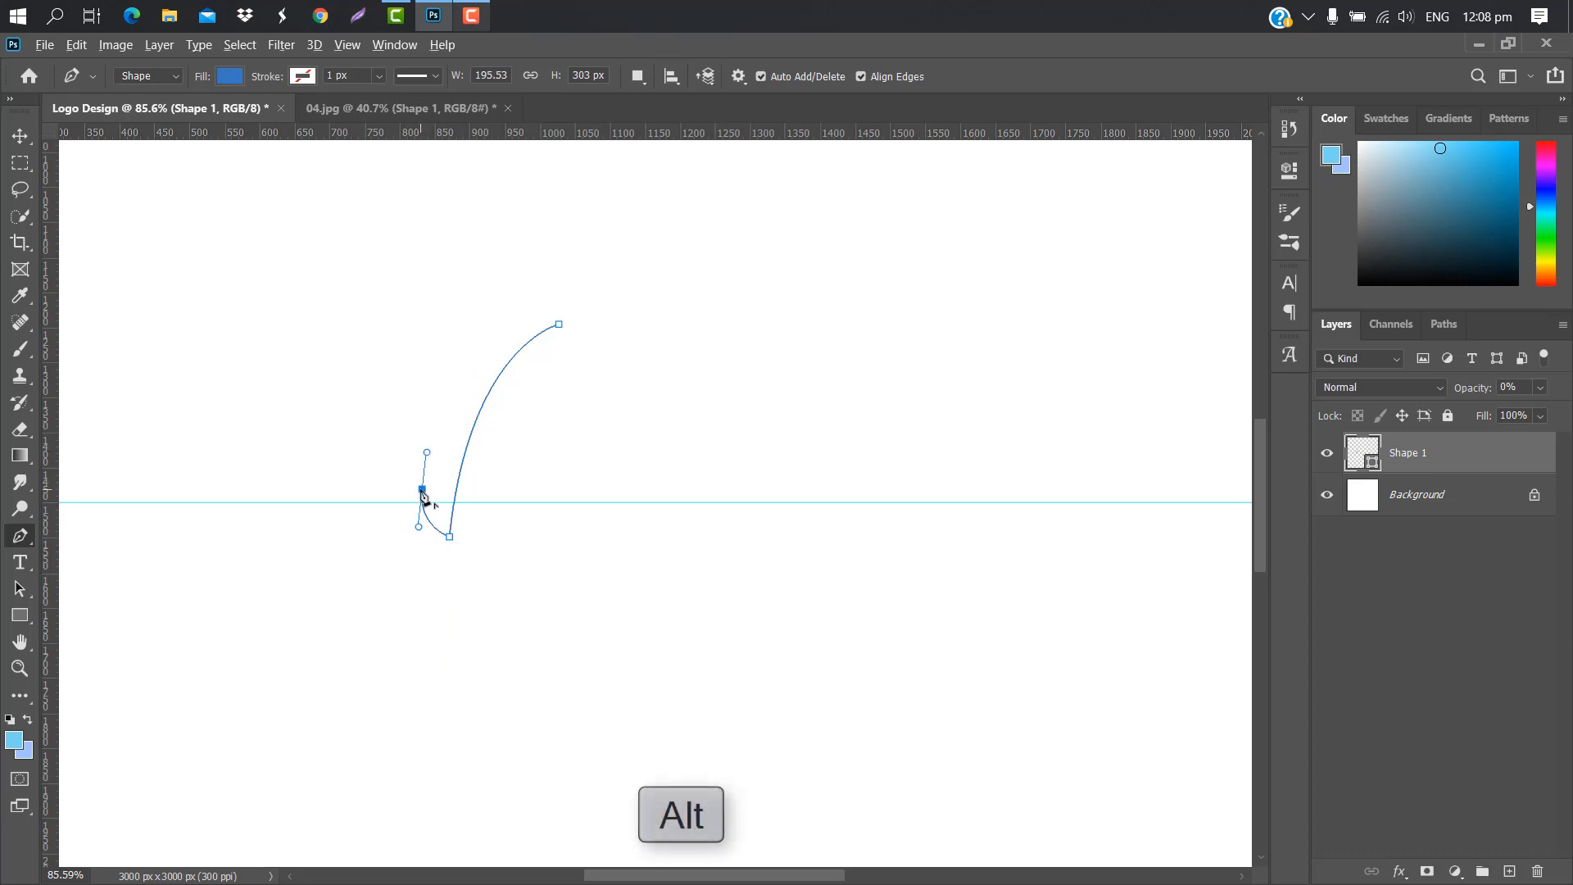
{"action": "left_click", "coordinate": [423, 492], "text": "alt"}
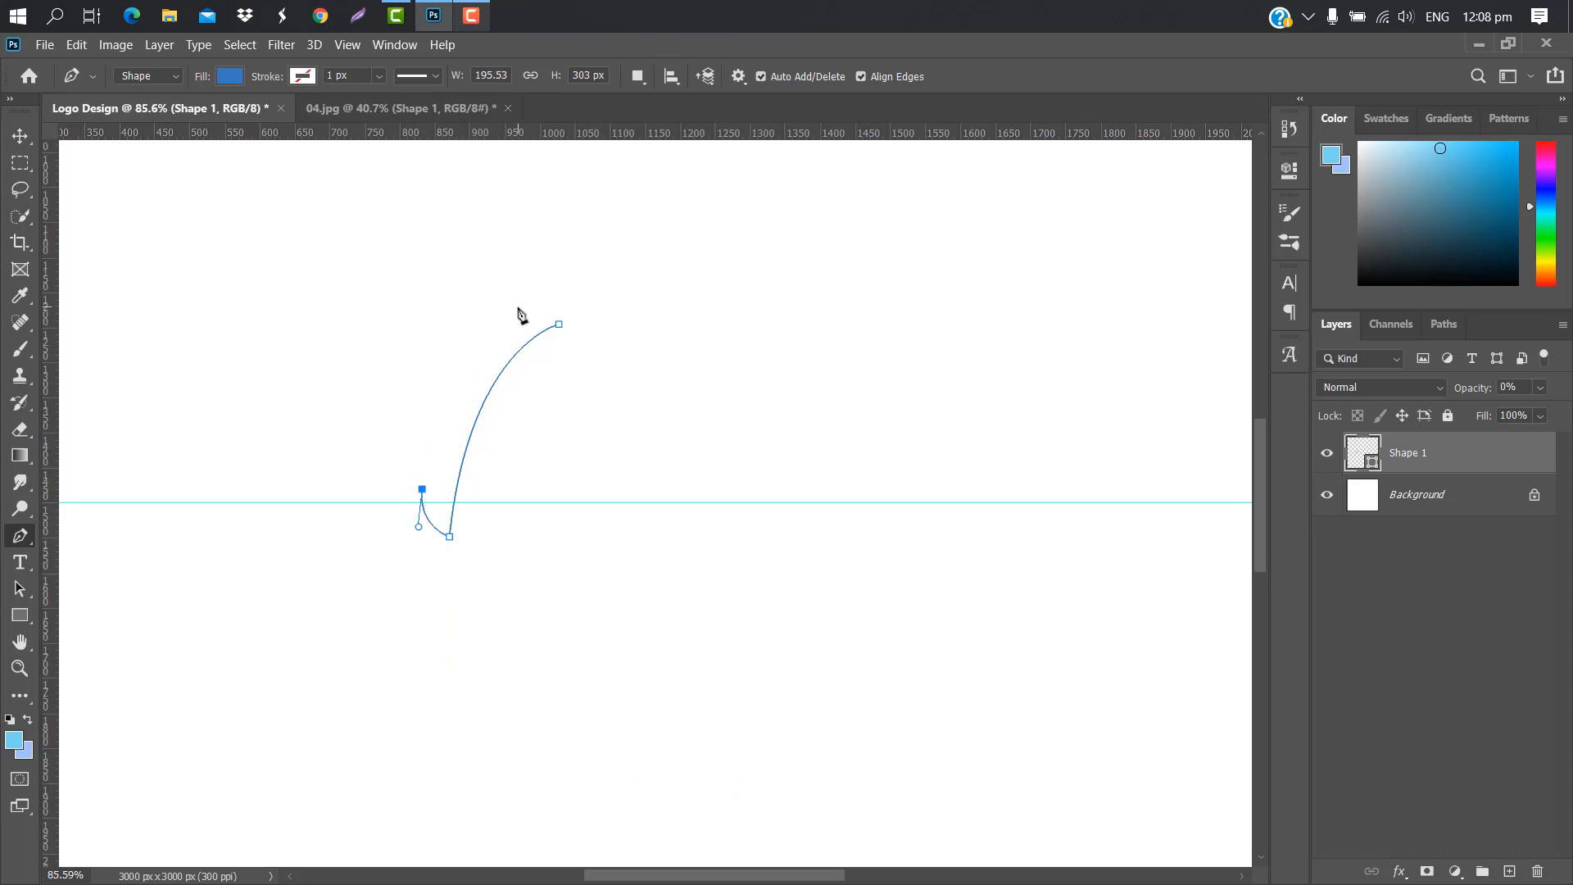
{"action": "left_click_drag", "start_coordinate": [510, 301], "coordinate": [600, 222]}
{"action": "left_click", "coordinate": [509, 301], "text": "alt"}
{"action": "left_click_drag", "start_coordinate": [559, 324], "coordinate": [593, 371]}
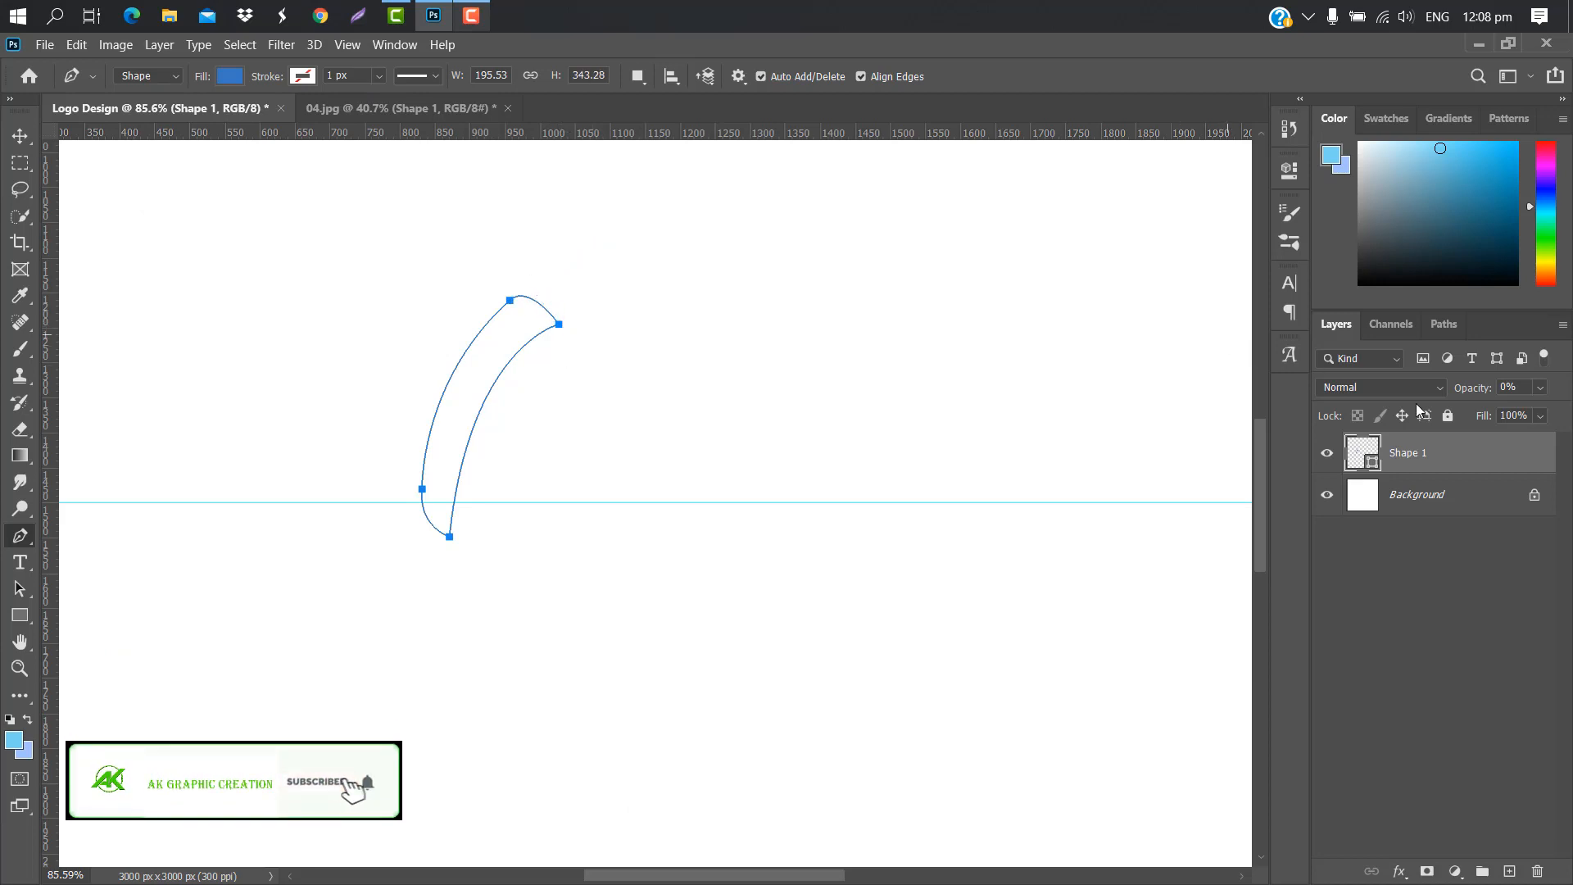
Step: Raise the stem layer's opacity to 96% and rotate the stem slightly clockwise with Free Transform
{"action": "left_click_drag", "start_coordinate": [1478, 391], "coordinate": [1524, 389]}
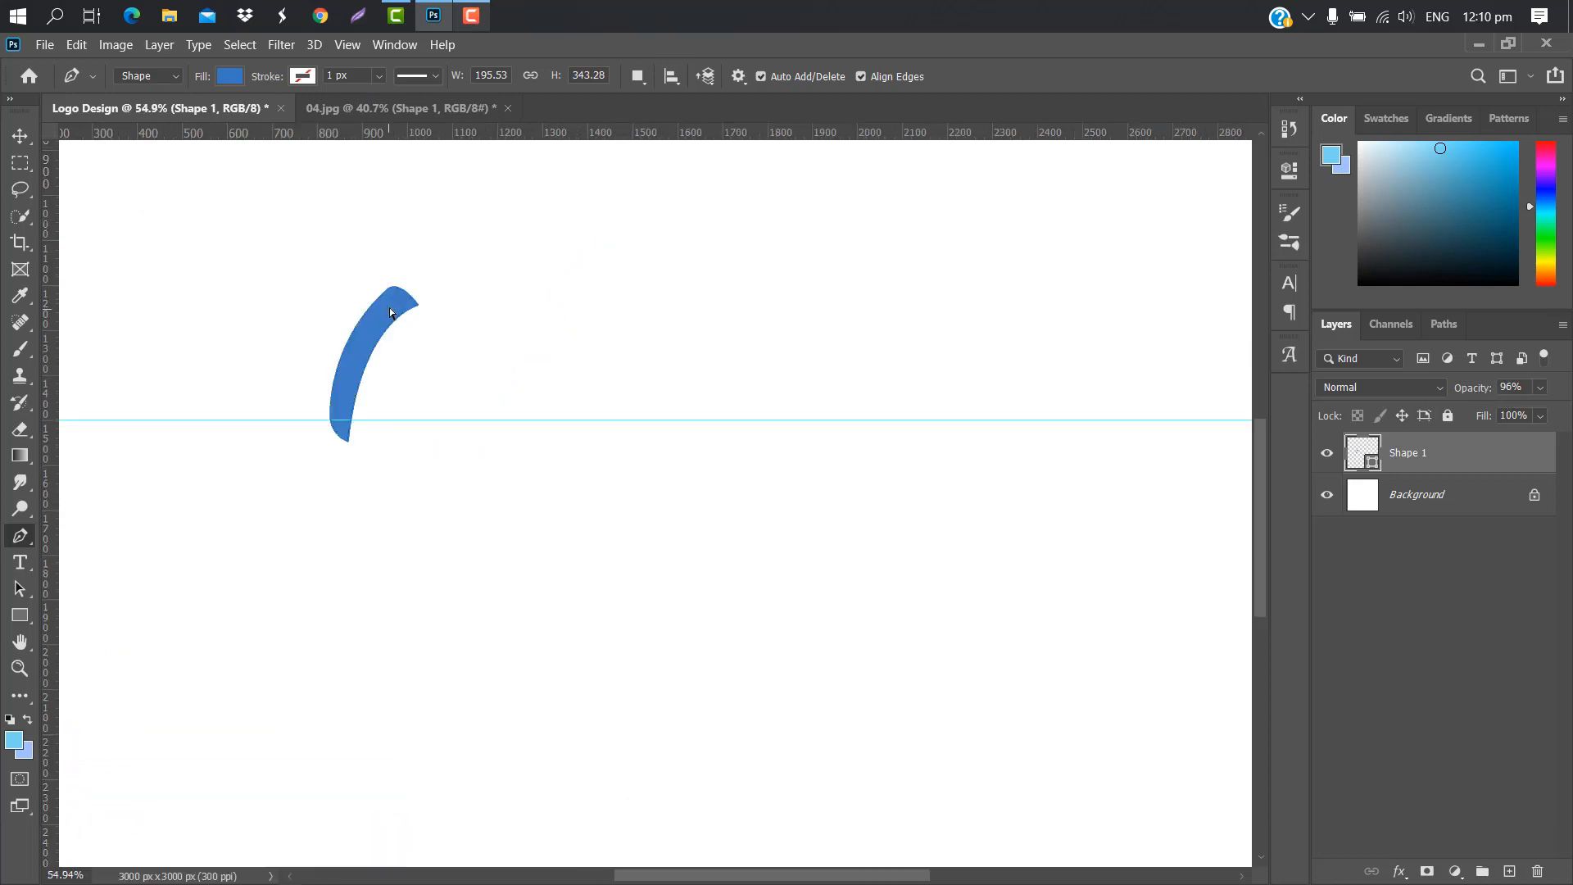
{"action": "key", "text": "ctrl+t"}
{"action": "left_click_drag", "start_coordinate": [441, 272], "coordinate": [453, 277]}
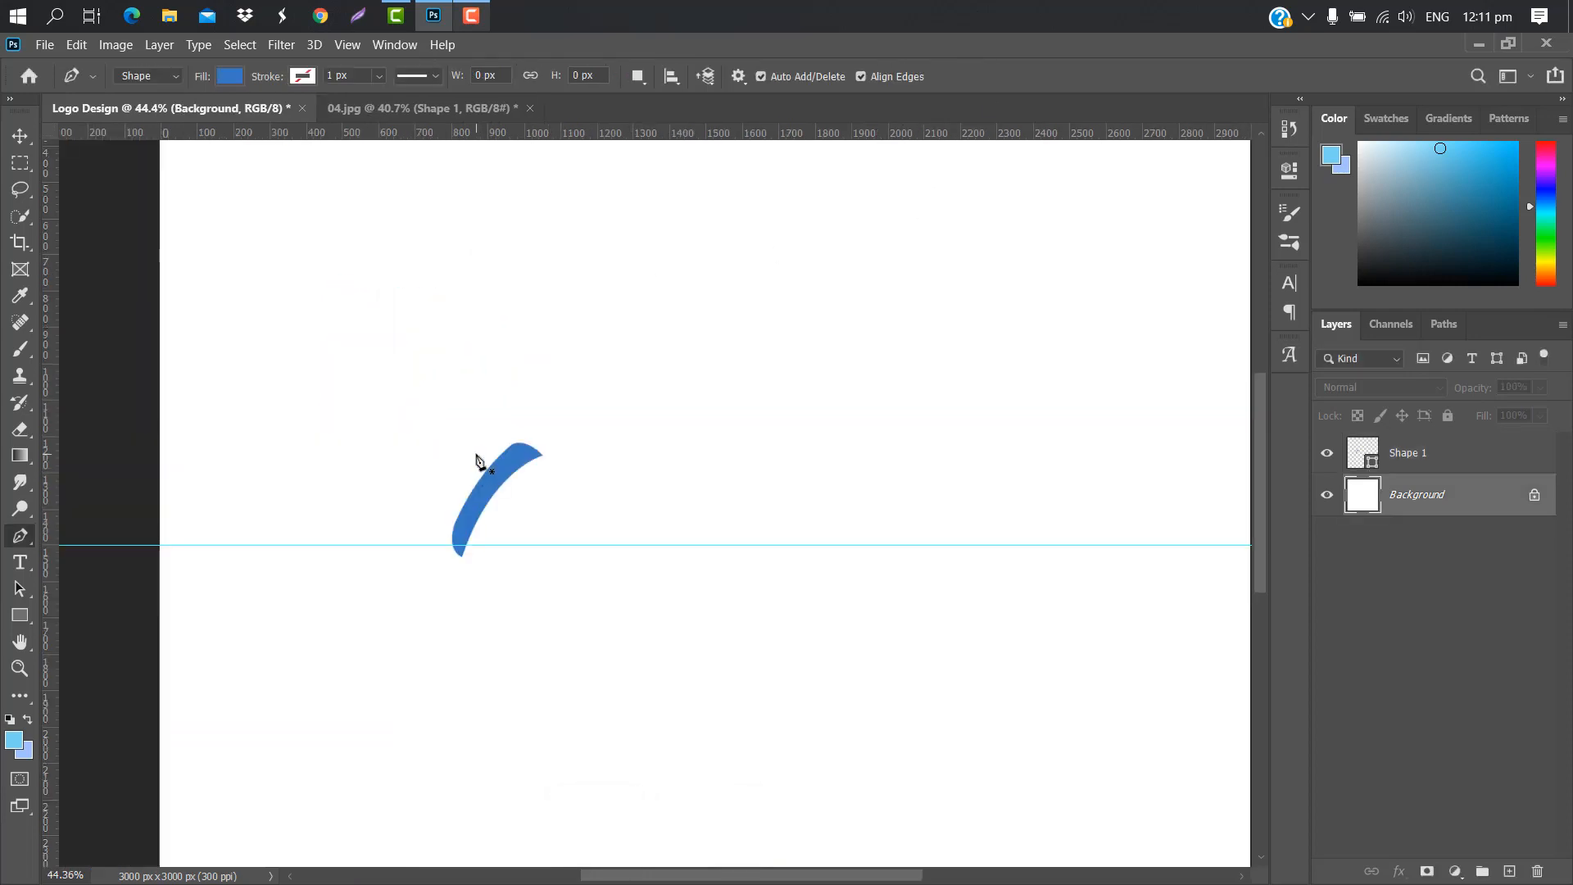
Step: Start a second Pen shape for the letter D with an arc over the stem's top, lowering its layer opacity to 0%
{"action": "scroll", "coordinate": [480, 461], "scroll_direction": "up", "scroll_amount": 5}
{"action": "left_click", "coordinate": [412, 480]}
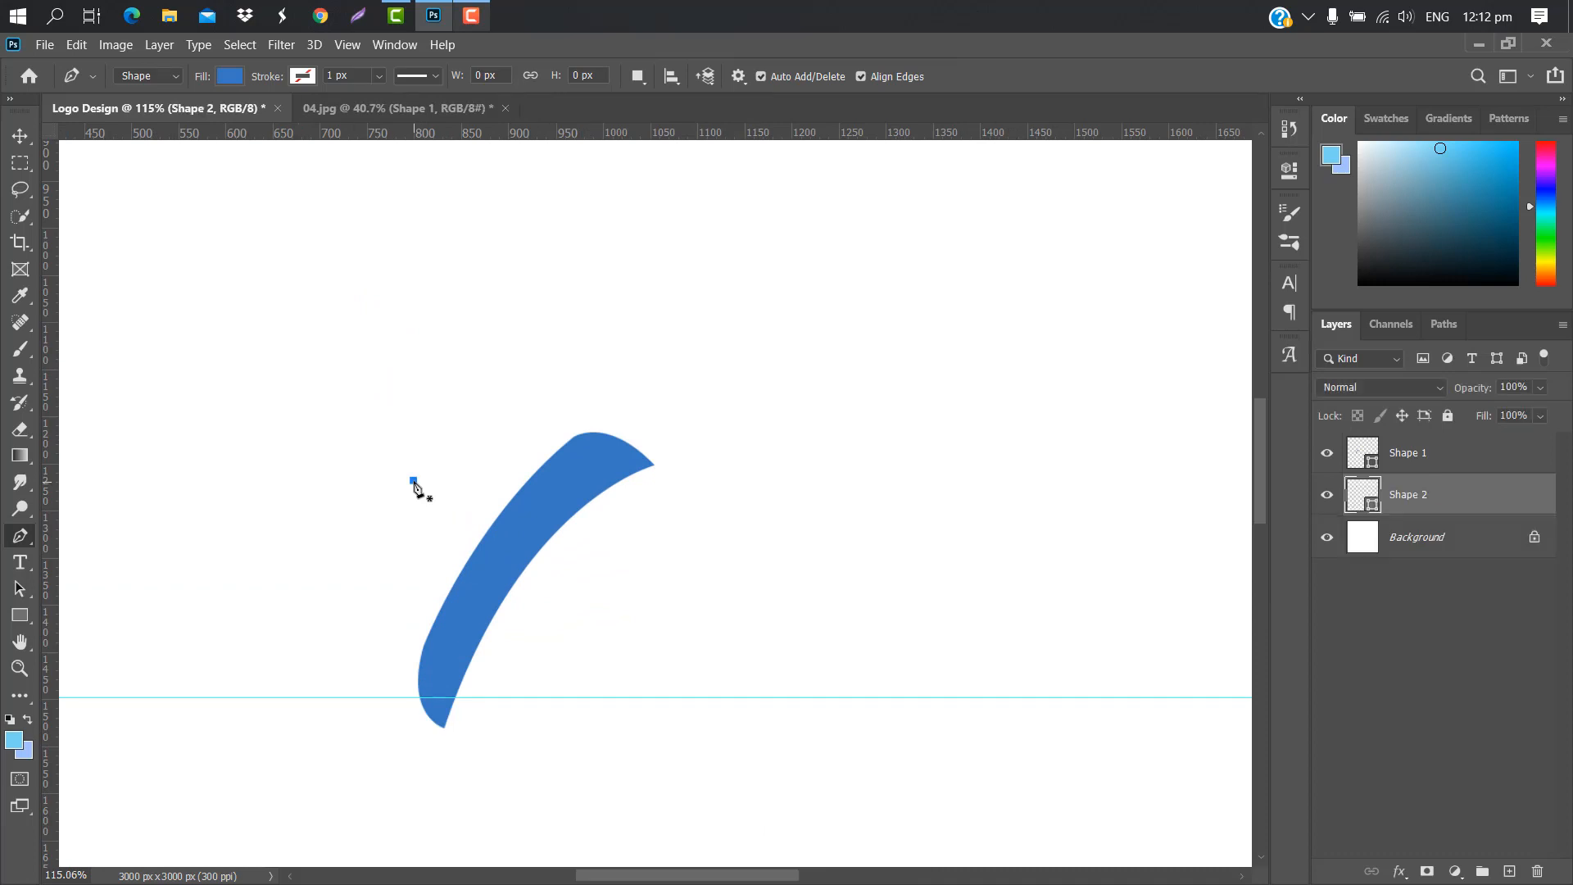
{"action": "left_click_drag", "start_coordinate": [598, 407], "coordinate": [742, 423]}
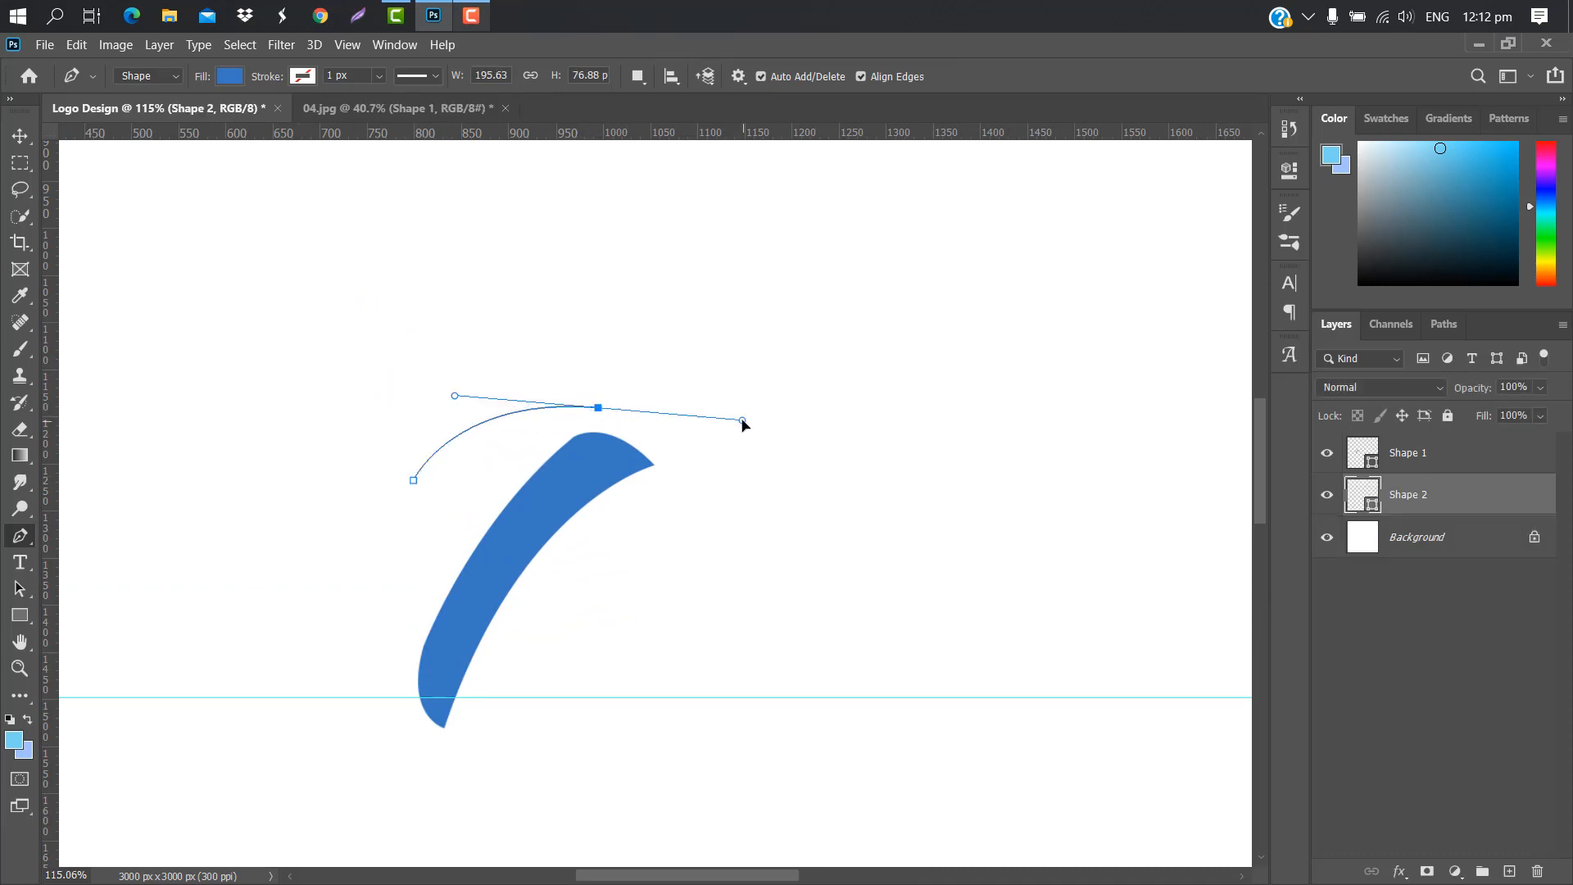
{"action": "left_click", "coordinate": [598, 407], "text": "alt"}
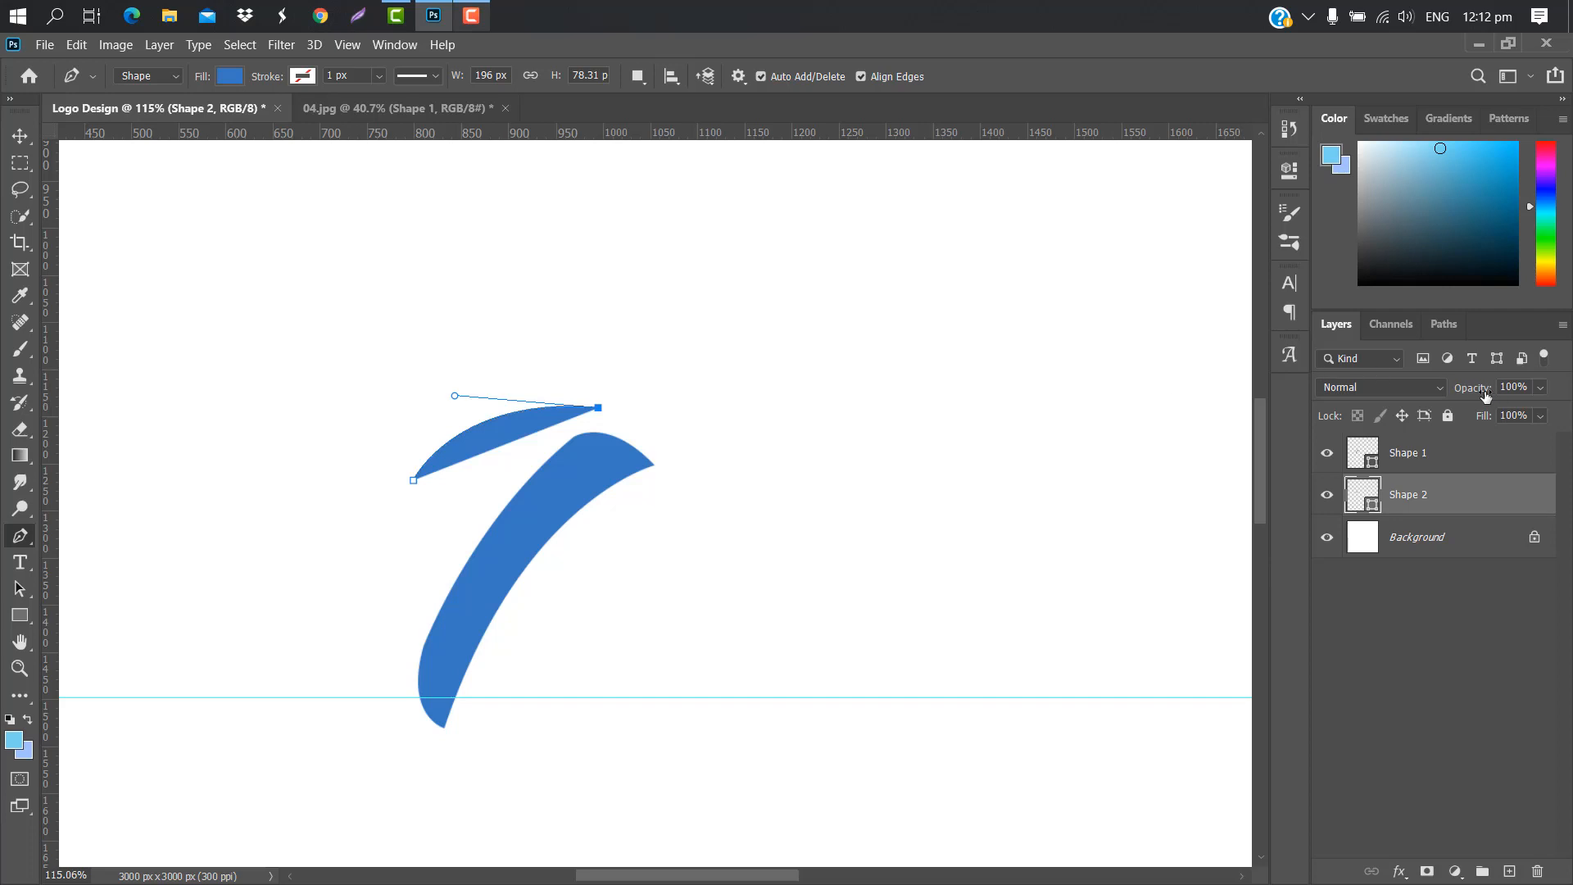
{"action": "left_click_drag", "start_coordinate": [1485, 396], "coordinate": [774, 488]}
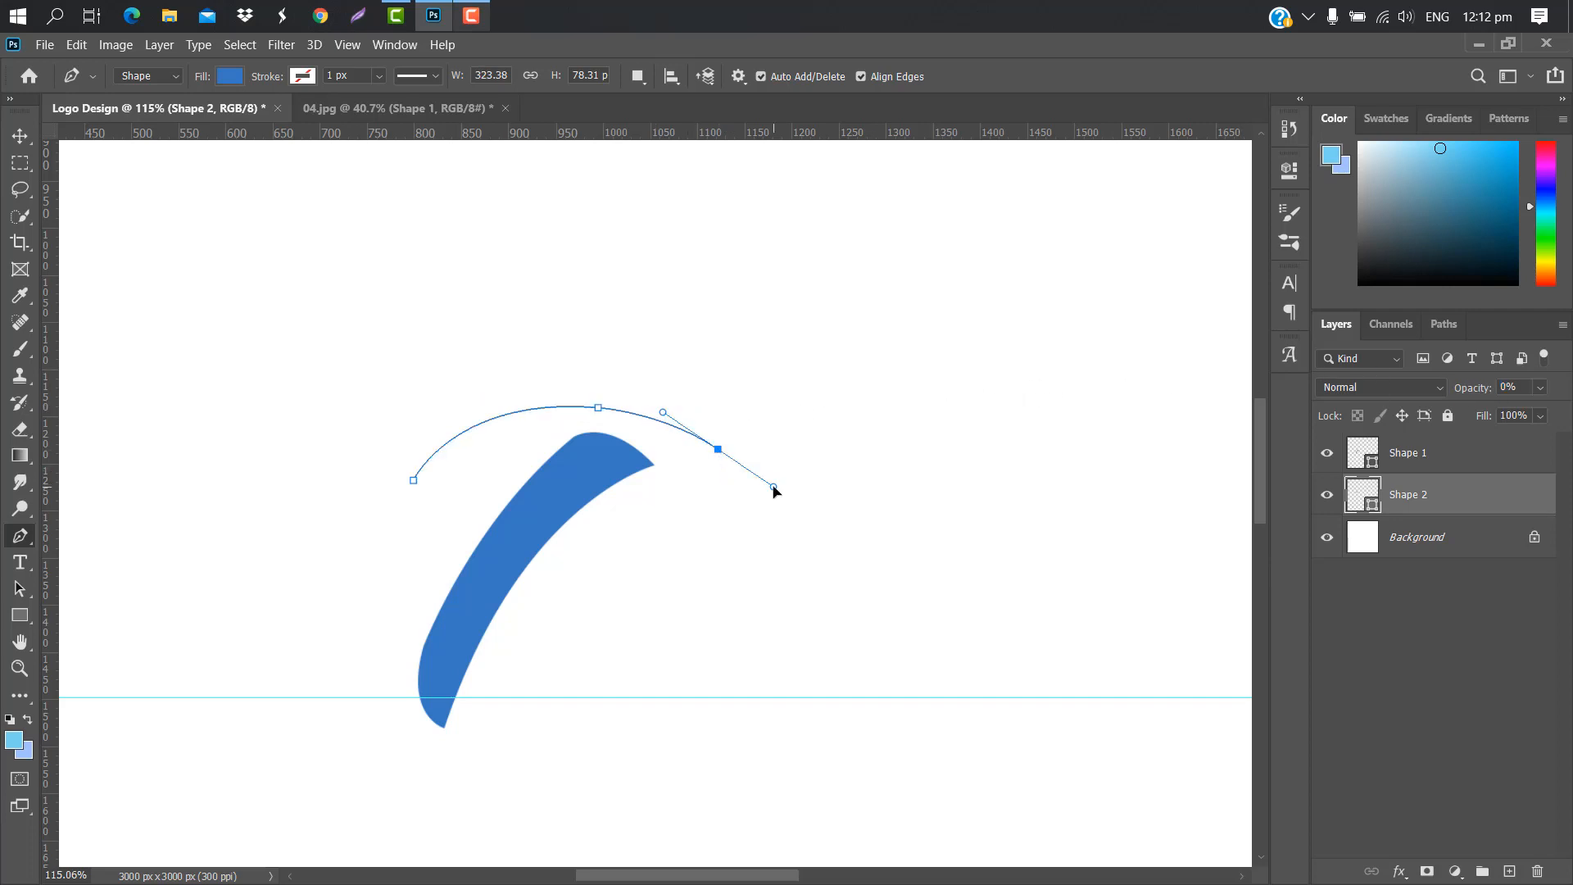
{"action": "left_click", "coordinate": [718, 449], "text": "alt"}
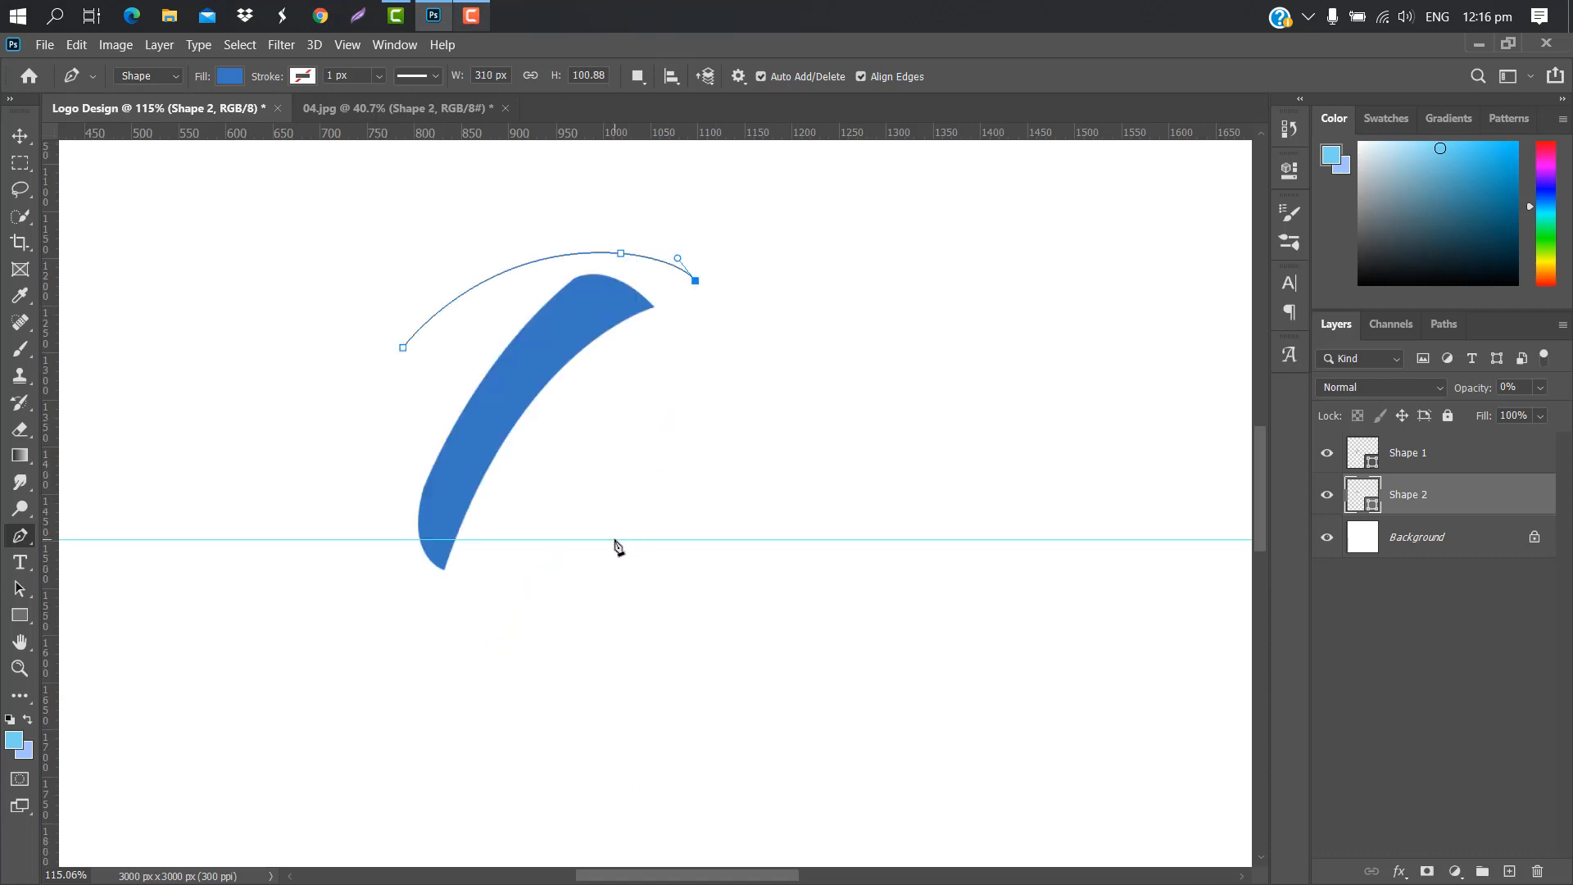
Step: Continue the D's inner edge around the right side of the stem and back beneath it to the lower left
{"action": "left_click", "coordinate": [614, 540]}
{"action": "left_click_drag", "start_coordinate": [618, 547], "coordinate": [419, 729]}
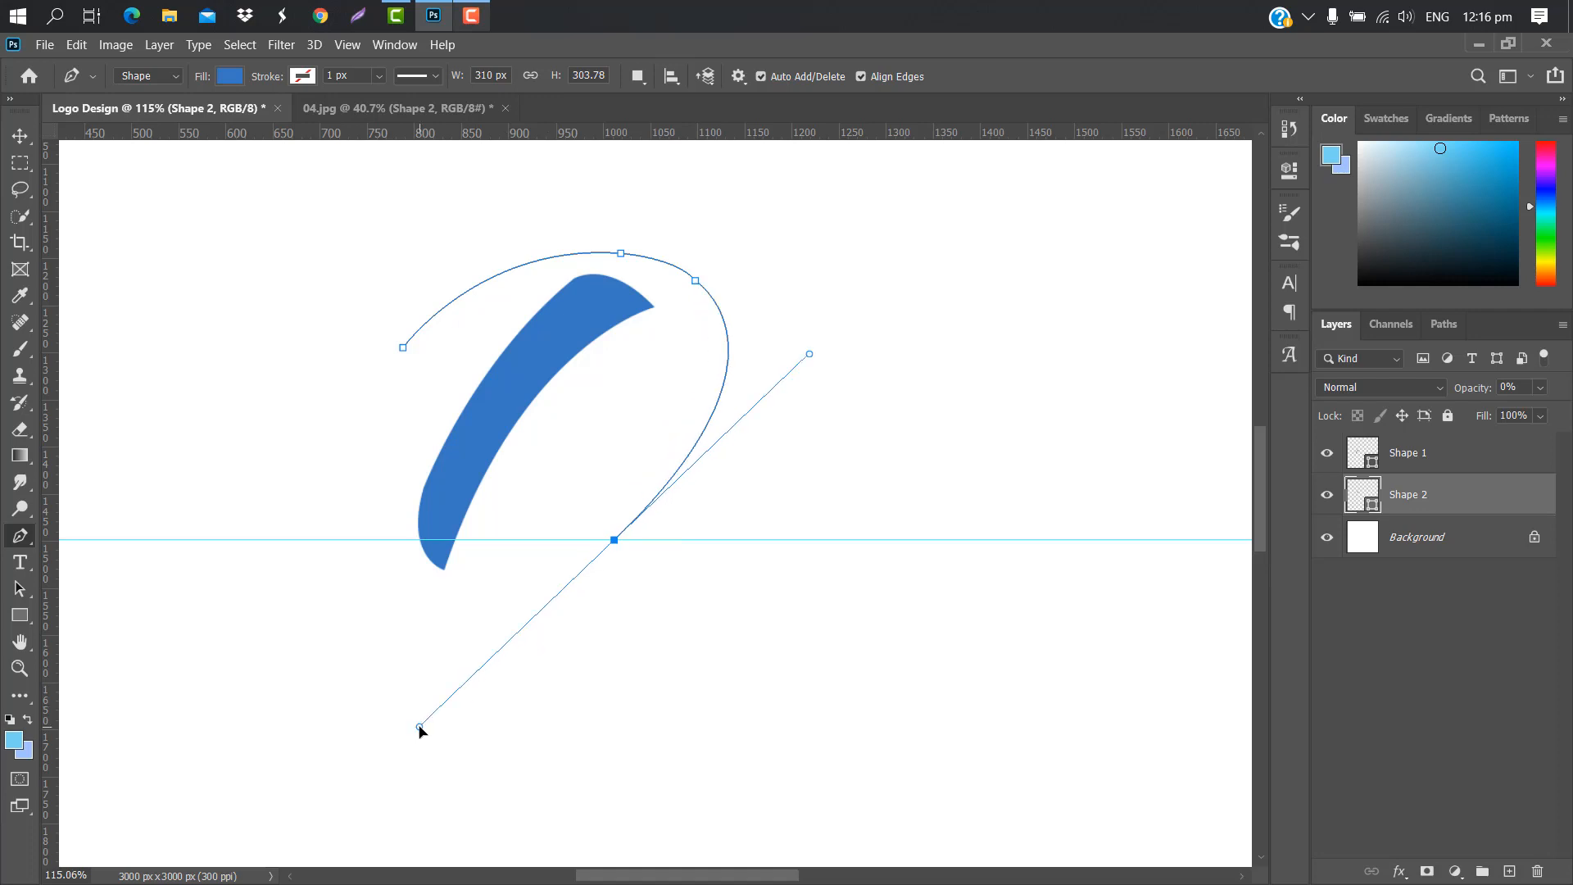
{"action": "left_click", "coordinate": [615, 541], "text": "alt"}
{"action": "mouse_move", "coordinate": [384, 595]}
{"action": "left_mouse_down"}
{"action": "mouse_move", "coordinate": [306, 586]}
{"action": "mouse_move", "coordinate": [284, 545]}
{"action": "mouse_move", "coordinate": [231, 581]}
{"action": "left_mouse_up"}
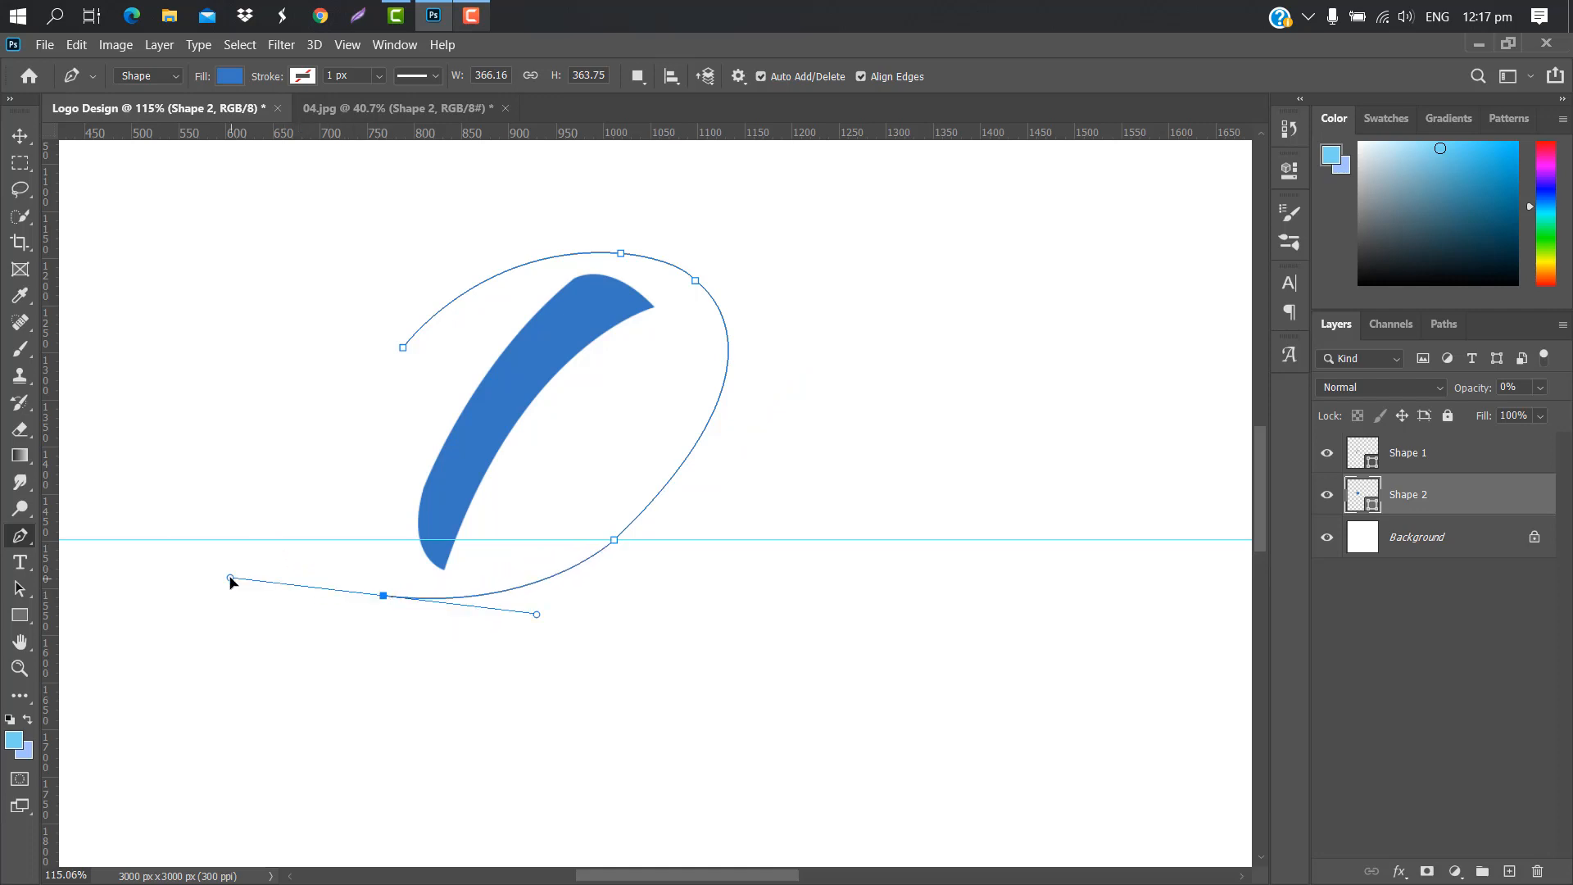
{"action": "left_click", "coordinate": [387, 597]}
Step: Draw the D's curled tail at the lower left, turning the path back onto the outer edge
{"action": "left_click_drag", "start_coordinate": [362, 540], "coordinate": [398, 496]}
{"action": "left_click_drag", "start_coordinate": [331, 610], "coordinate": [428, 616]}
{"action": "left_click", "coordinate": [394, 624], "text": "alt"}
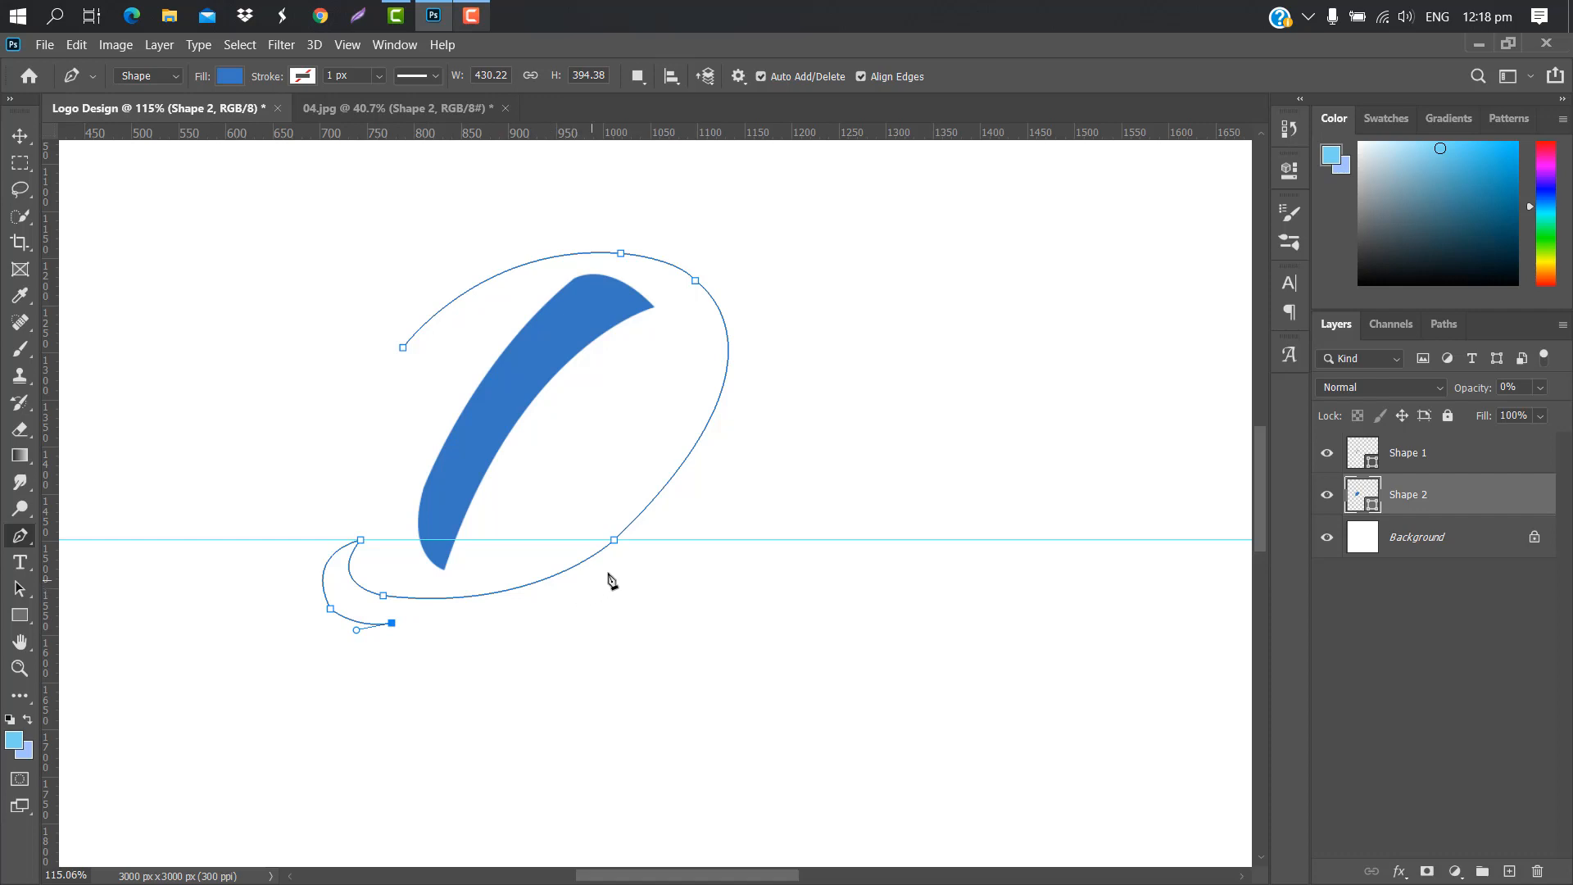
Step: Draw the D's outer edge along the bottom, up the right side and over the top, and close the path at its starting point
{"action": "left_click_drag", "start_coordinate": [630, 553], "coordinate": [768, 467]}
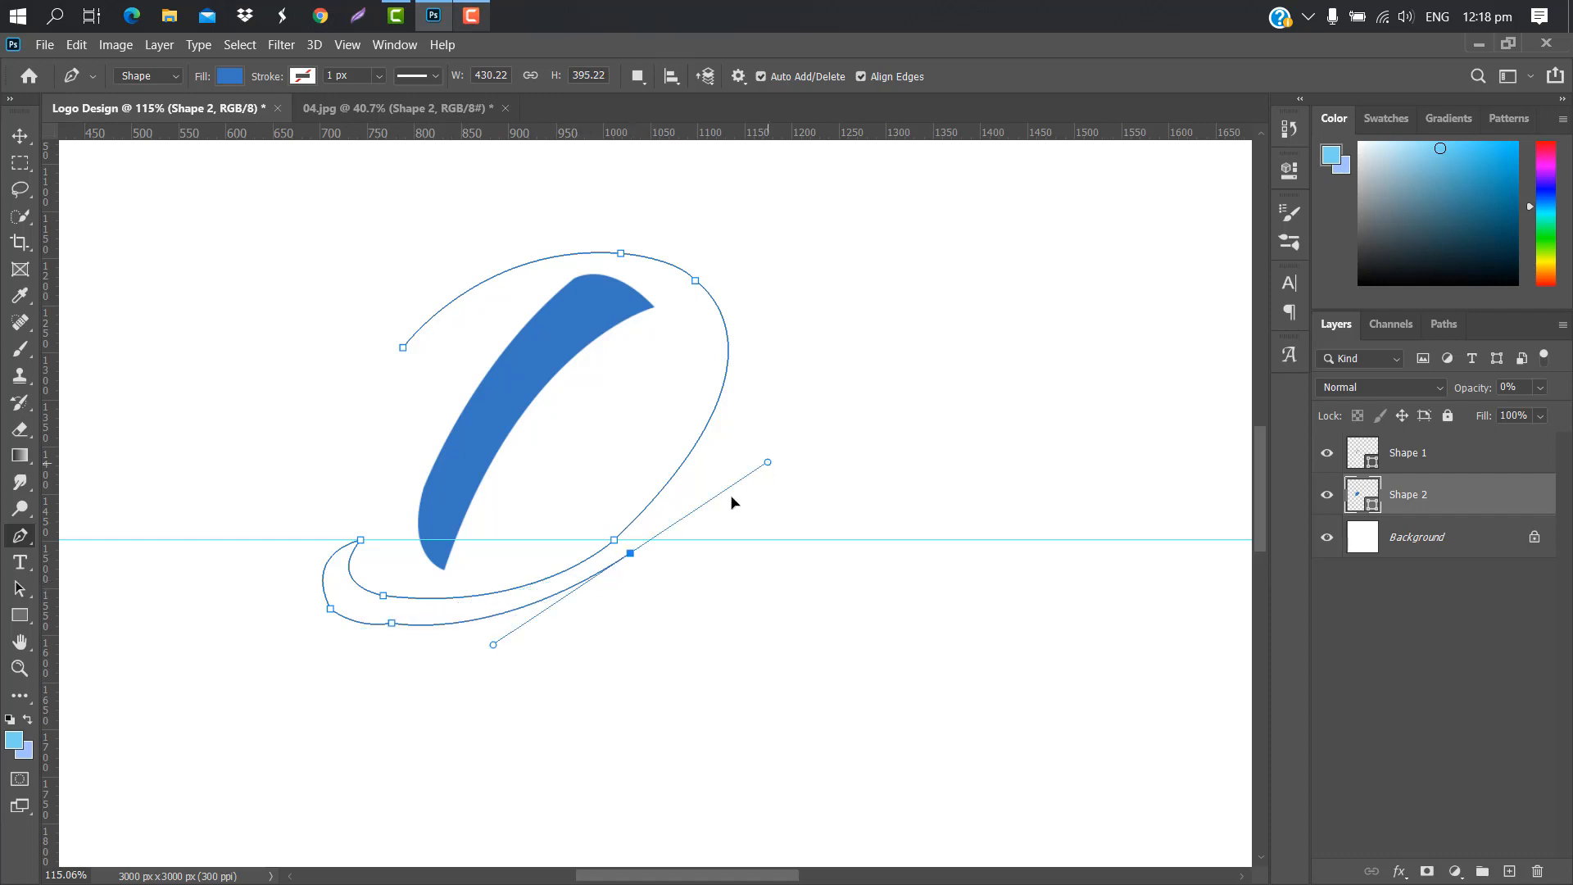
{"action": "left_click", "coordinate": [631, 554], "text": "alt"}
{"action": "left_click_drag", "start_coordinate": [709, 255], "coordinate": [548, 263]}
{"action": "left_click", "coordinate": [708, 388], "text": "alt"}
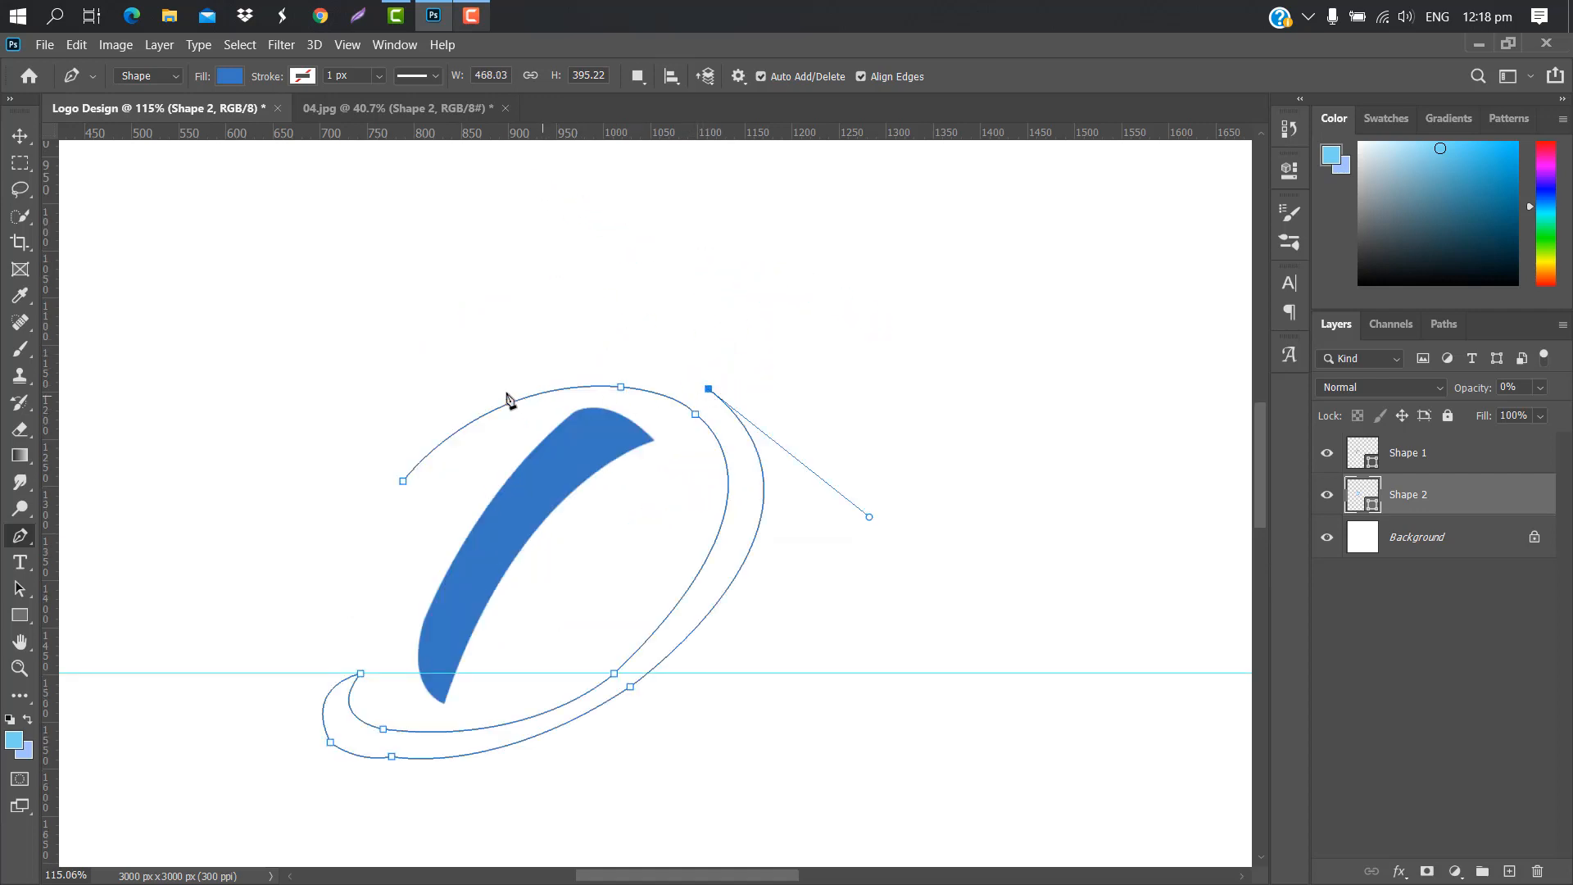
{"action": "left_click_drag", "start_coordinate": [380, 426], "coordinate": [205, 580]}
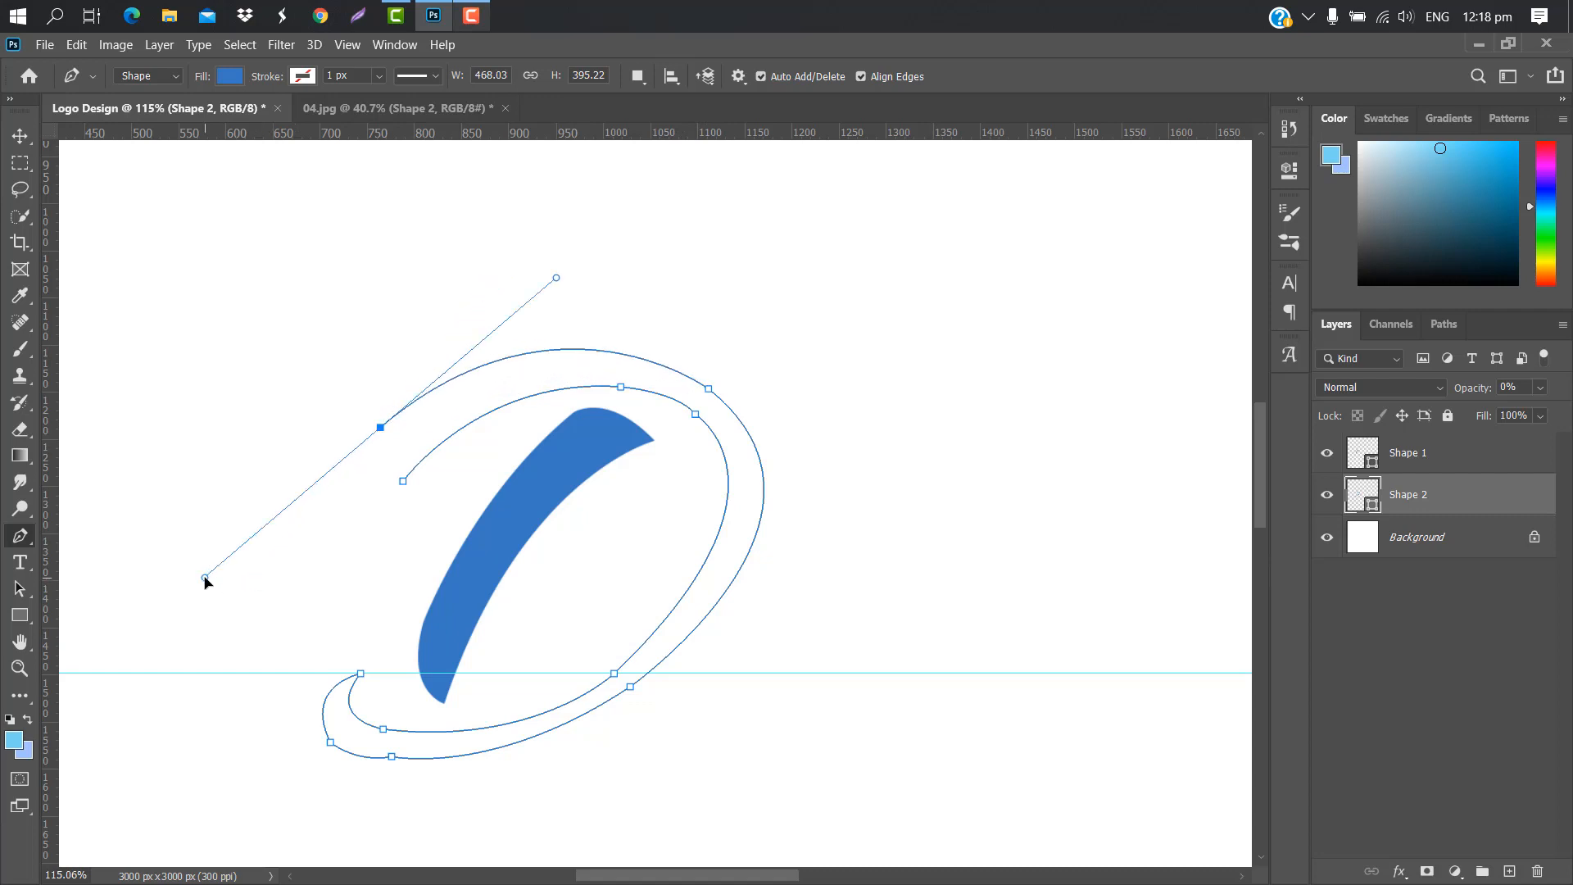
{"action": "left_click", "coordinate": [380, 428]}
{"action": "left_click_drag", "start_coordinate": [403, 481], "coordinate": [435, 506]}
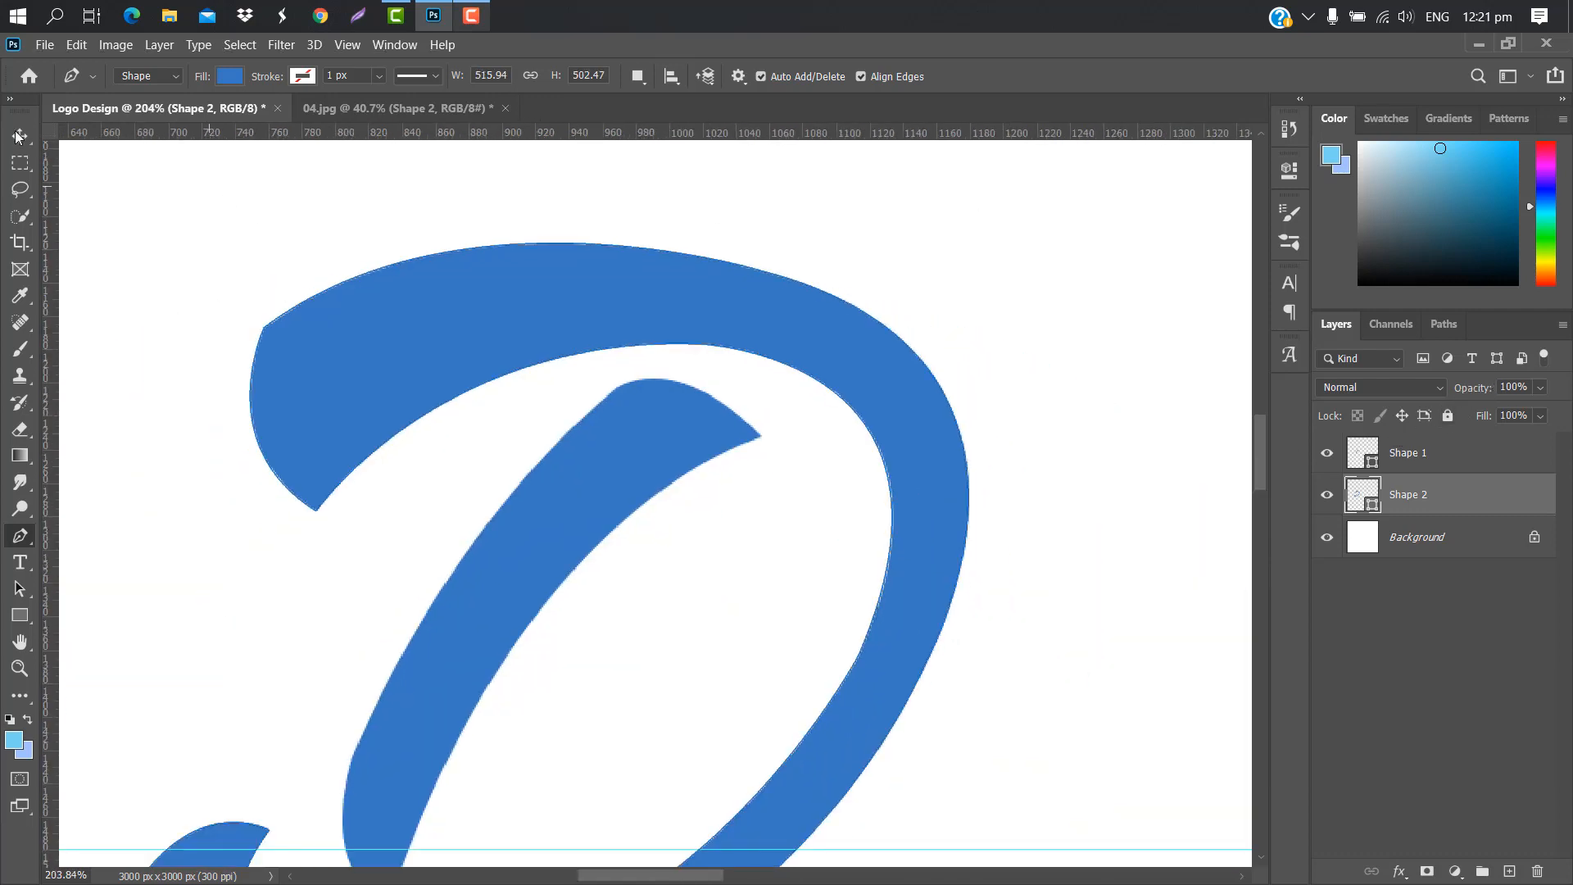
{"action": "left_click", "coordinate": [18, 136]}
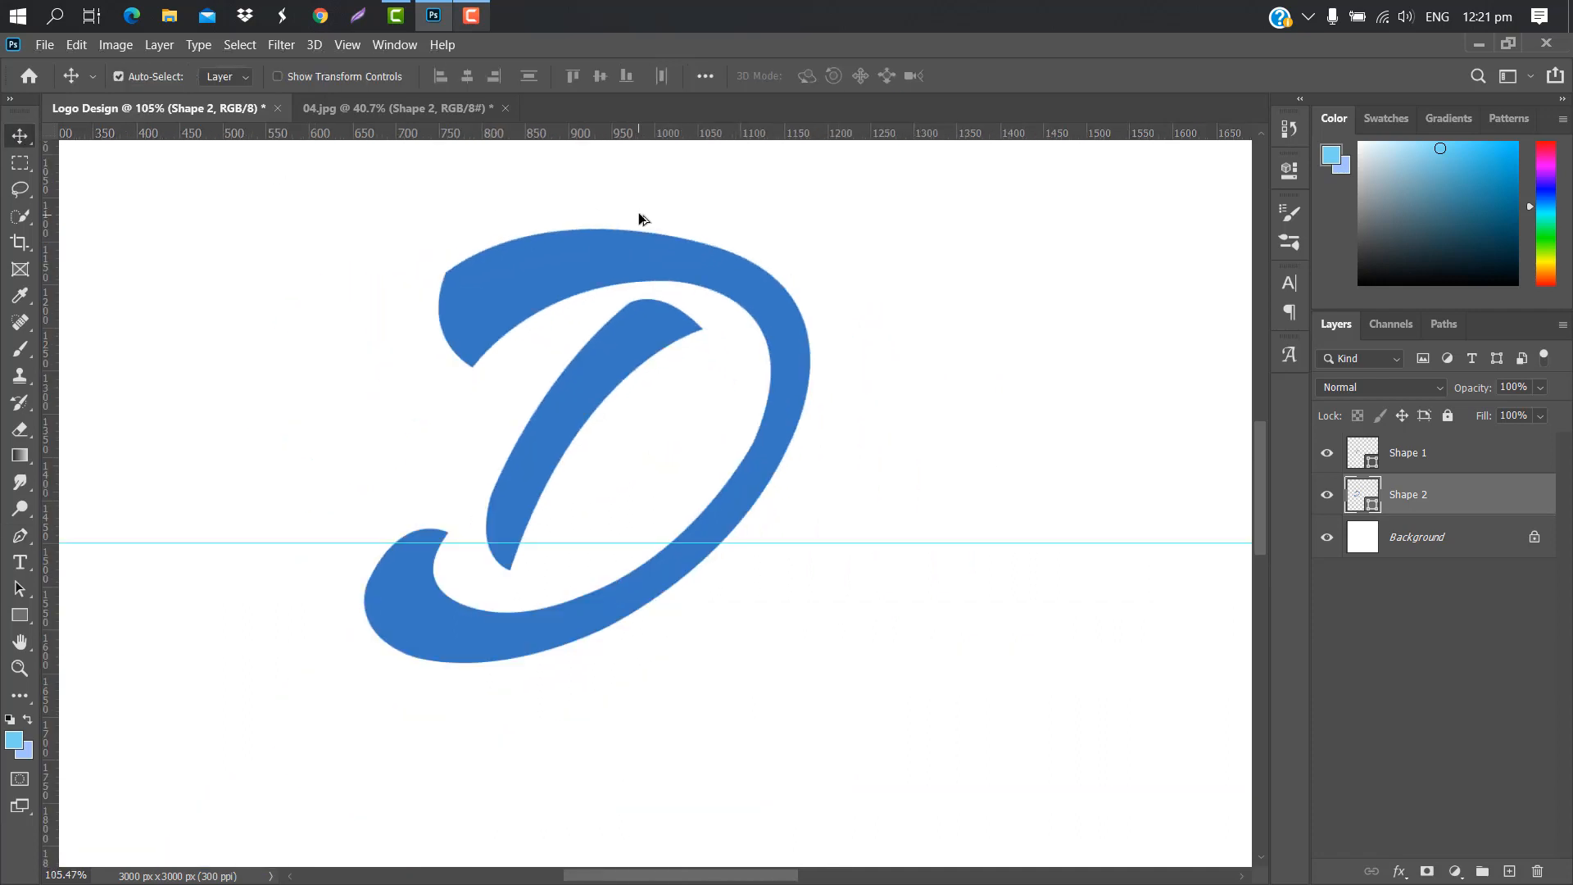
Step: Add the text "unKin" beside the D with the Type tool
{"action": "left_click", "coordinate": [23, 564]}
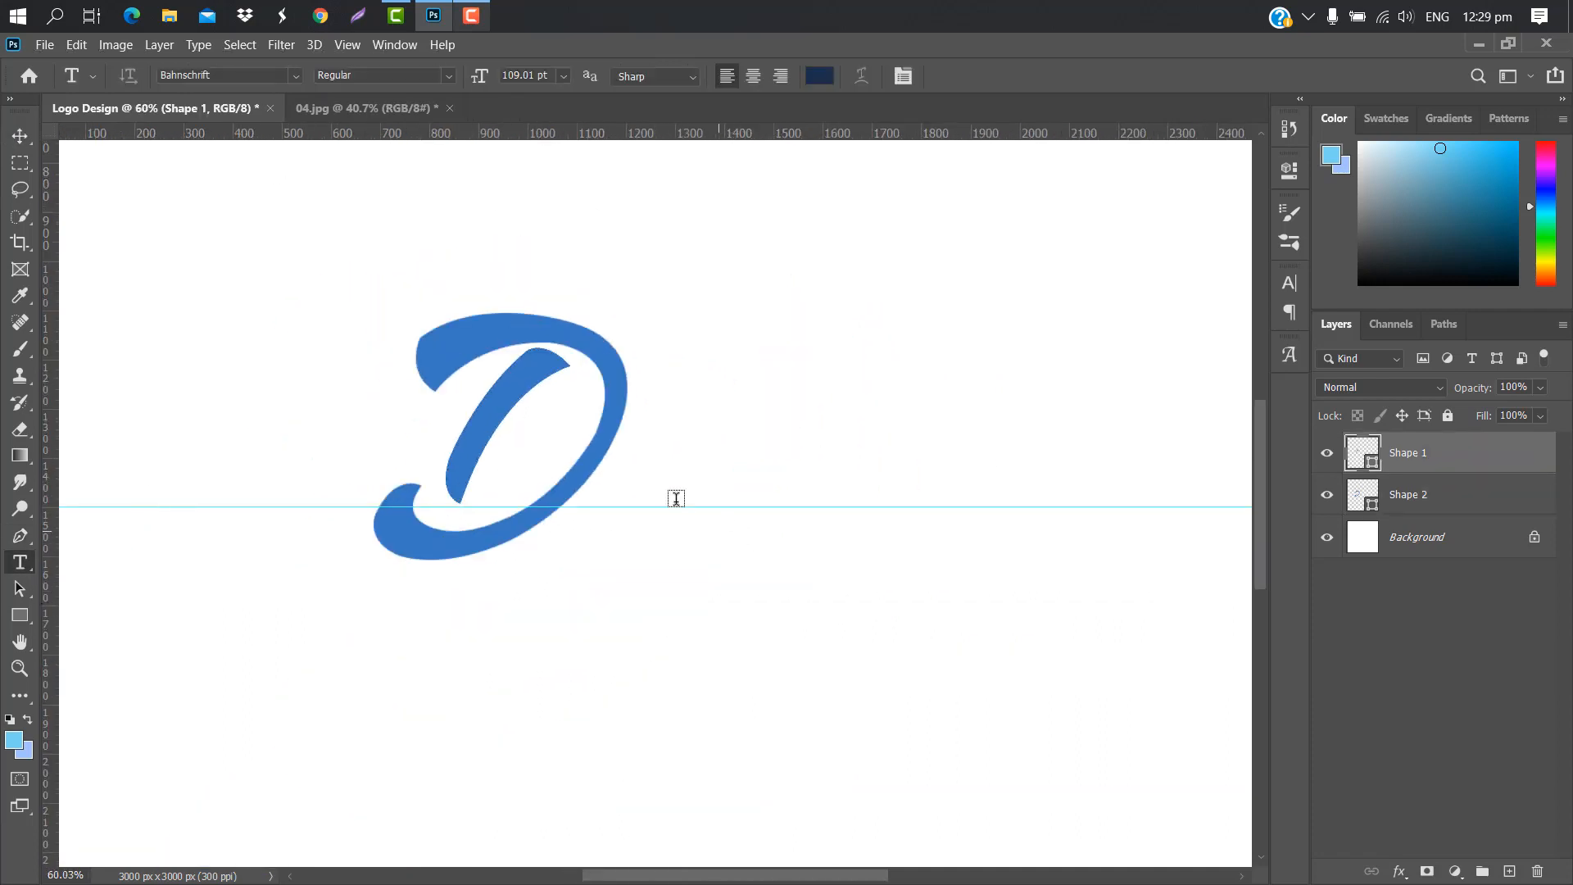
{"action": "left_click", "coordinate": [655, 478]}
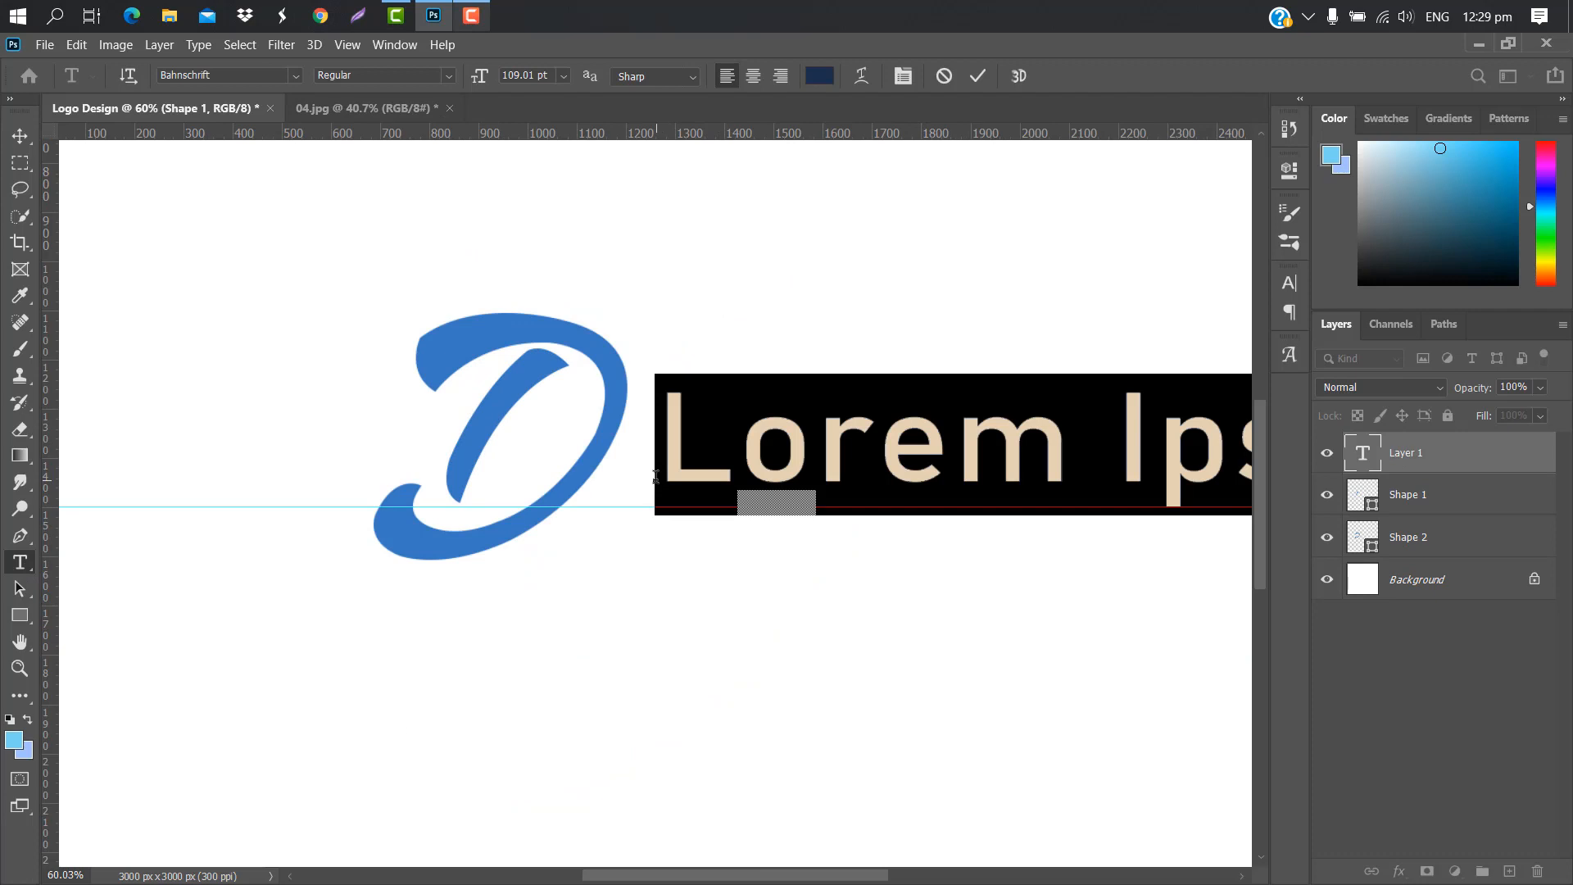
{"action": "key", "text": "BackSpace"}
{"action": "type", "text": "un"}
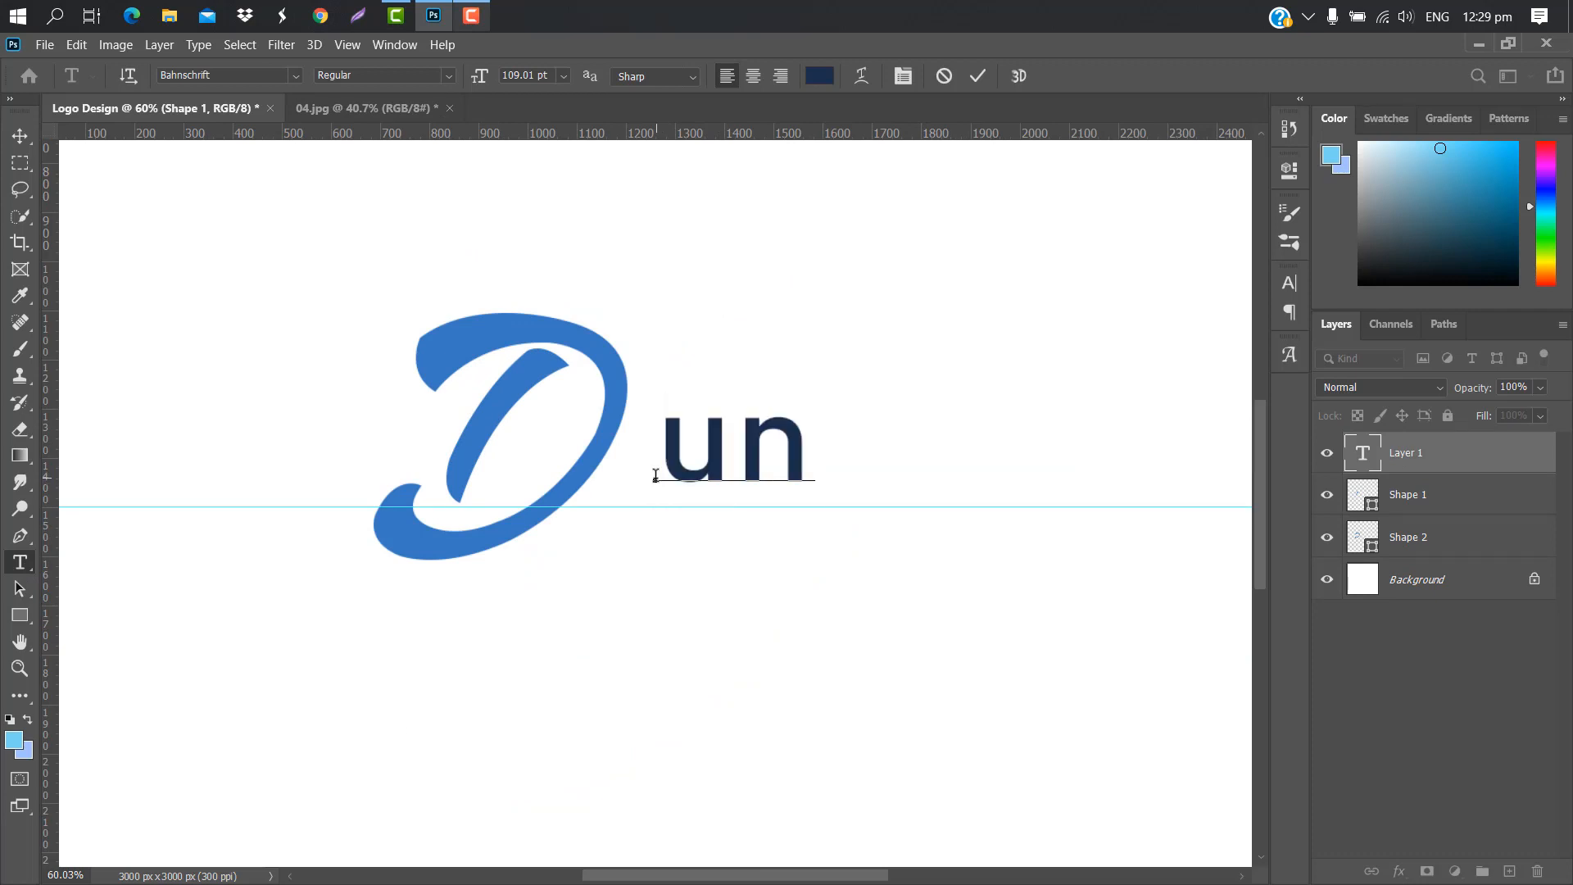
{"action": "type", "text": "Kin"}
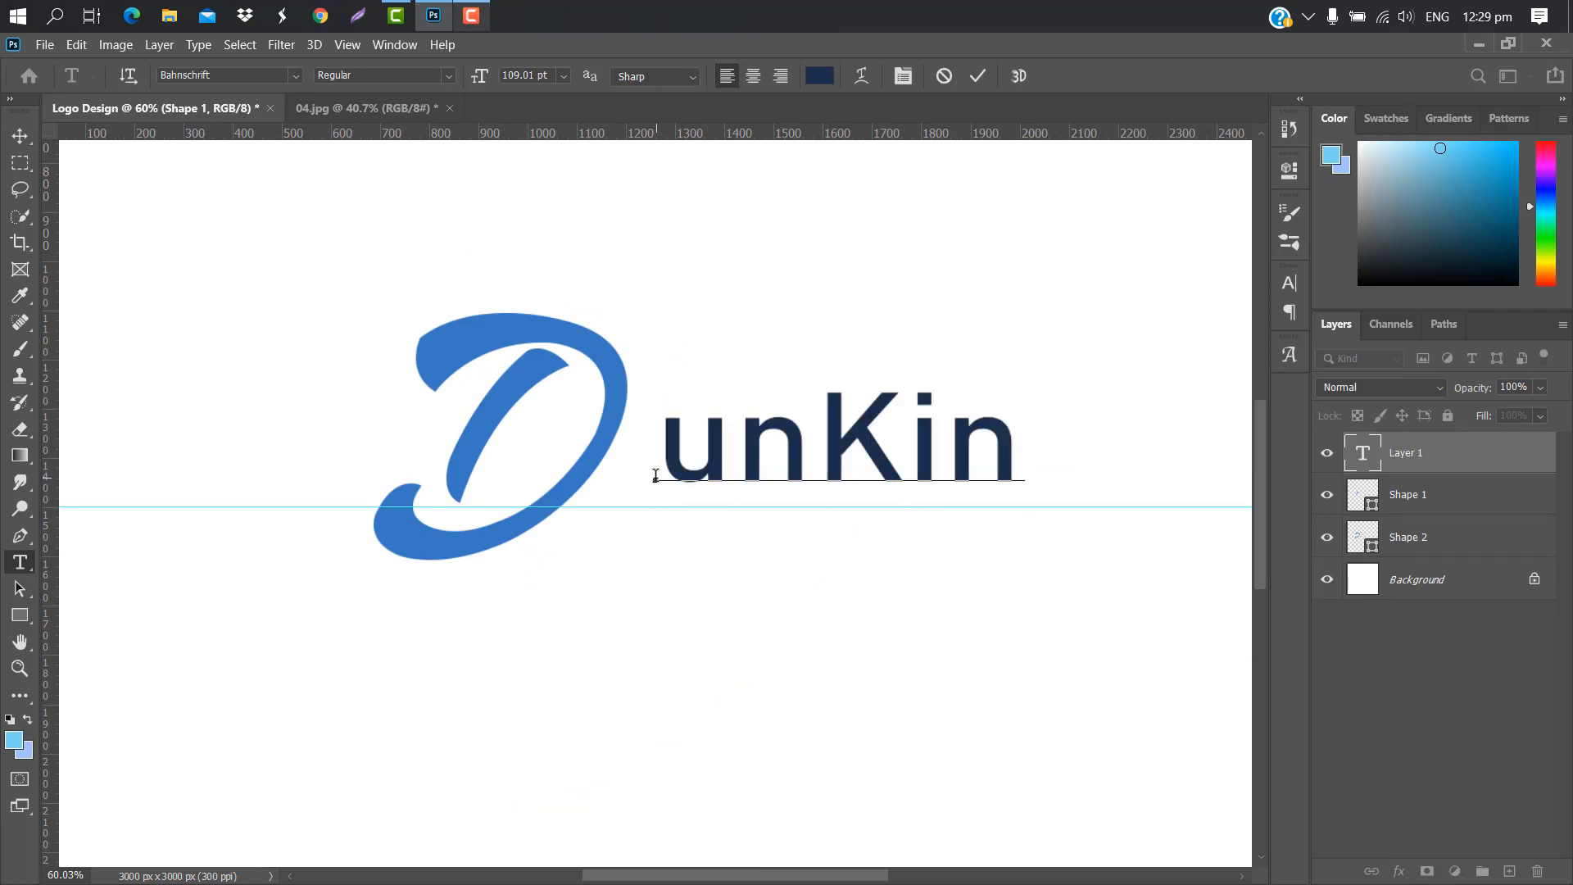
{"action": "left_click", "coordinate": [979, 75]}
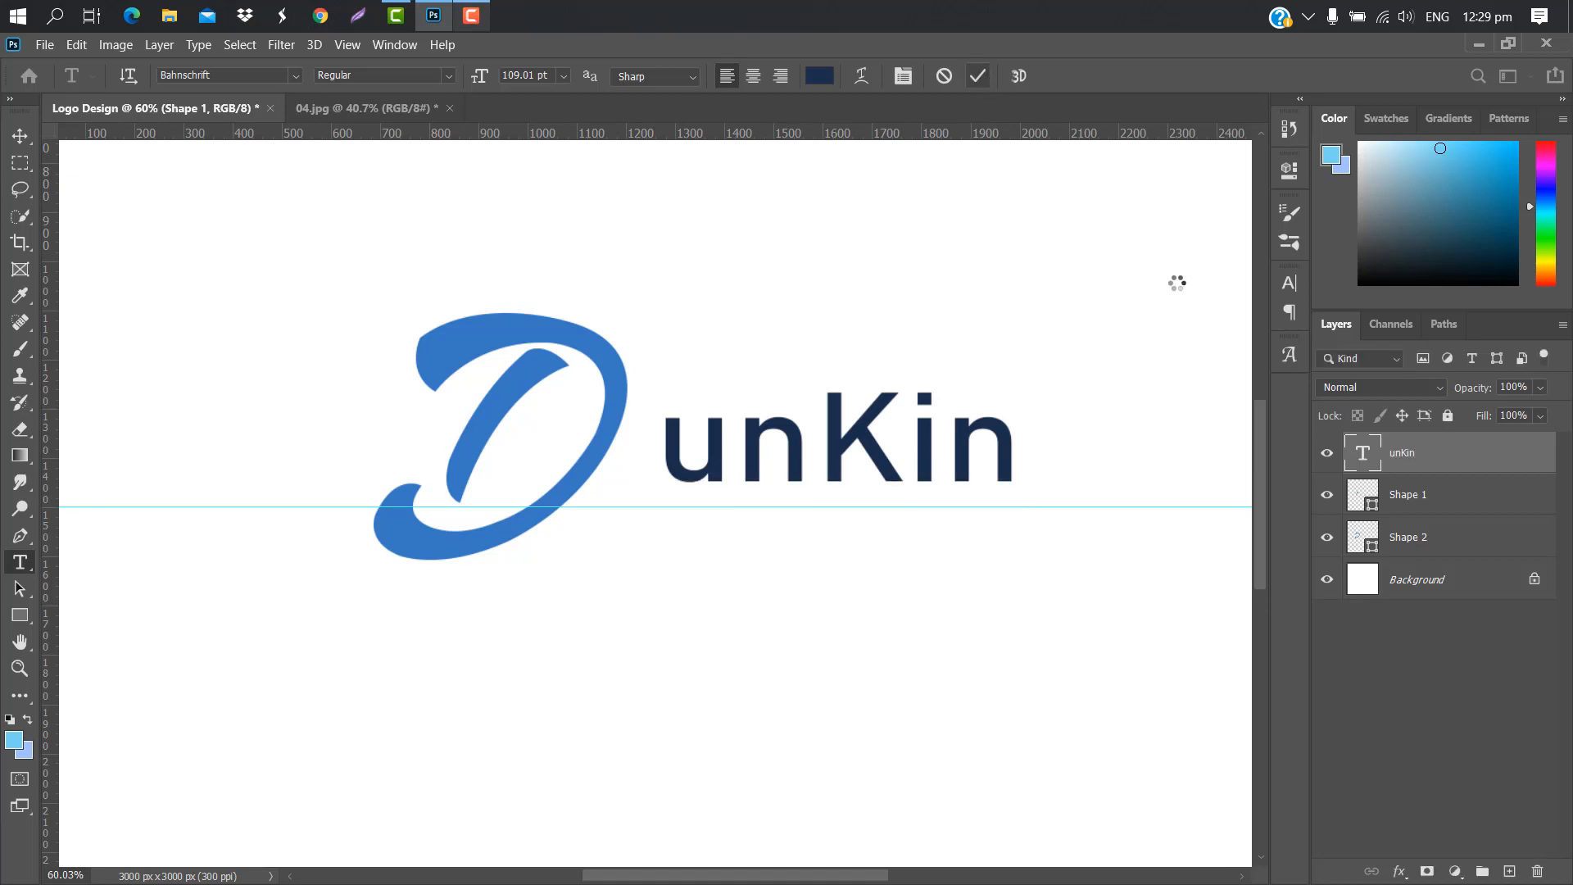
Step: Set the "unKin" text's font to Lily of the Valley_Personal_Use
{"action": "left_click", "coordinate": [1288, 283]}
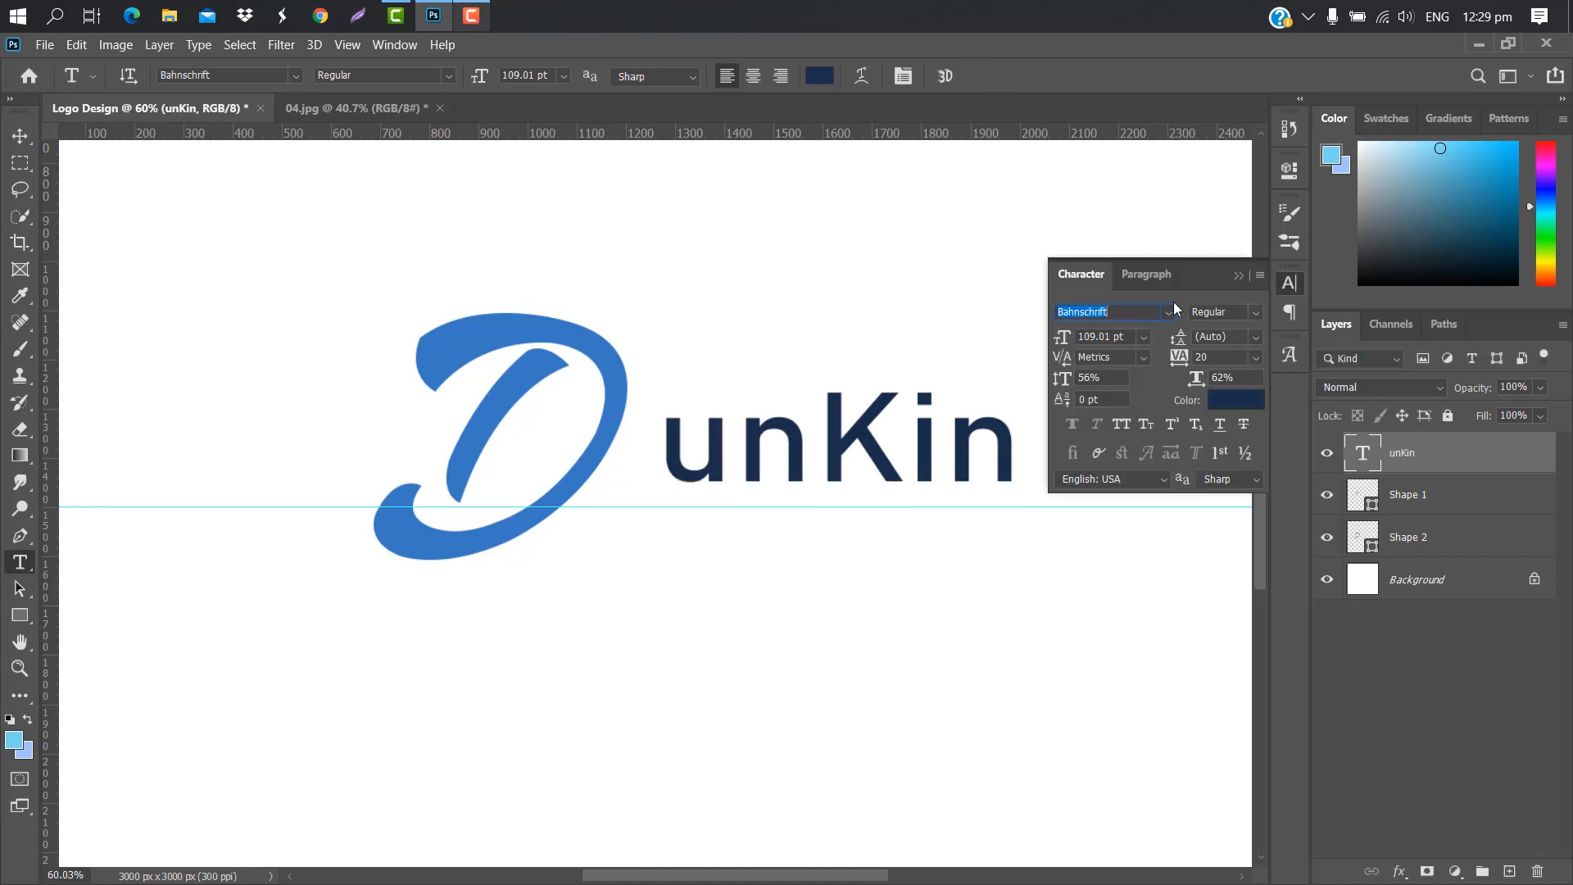
{"action": "left_click", "coordinate": [1173, 317]}
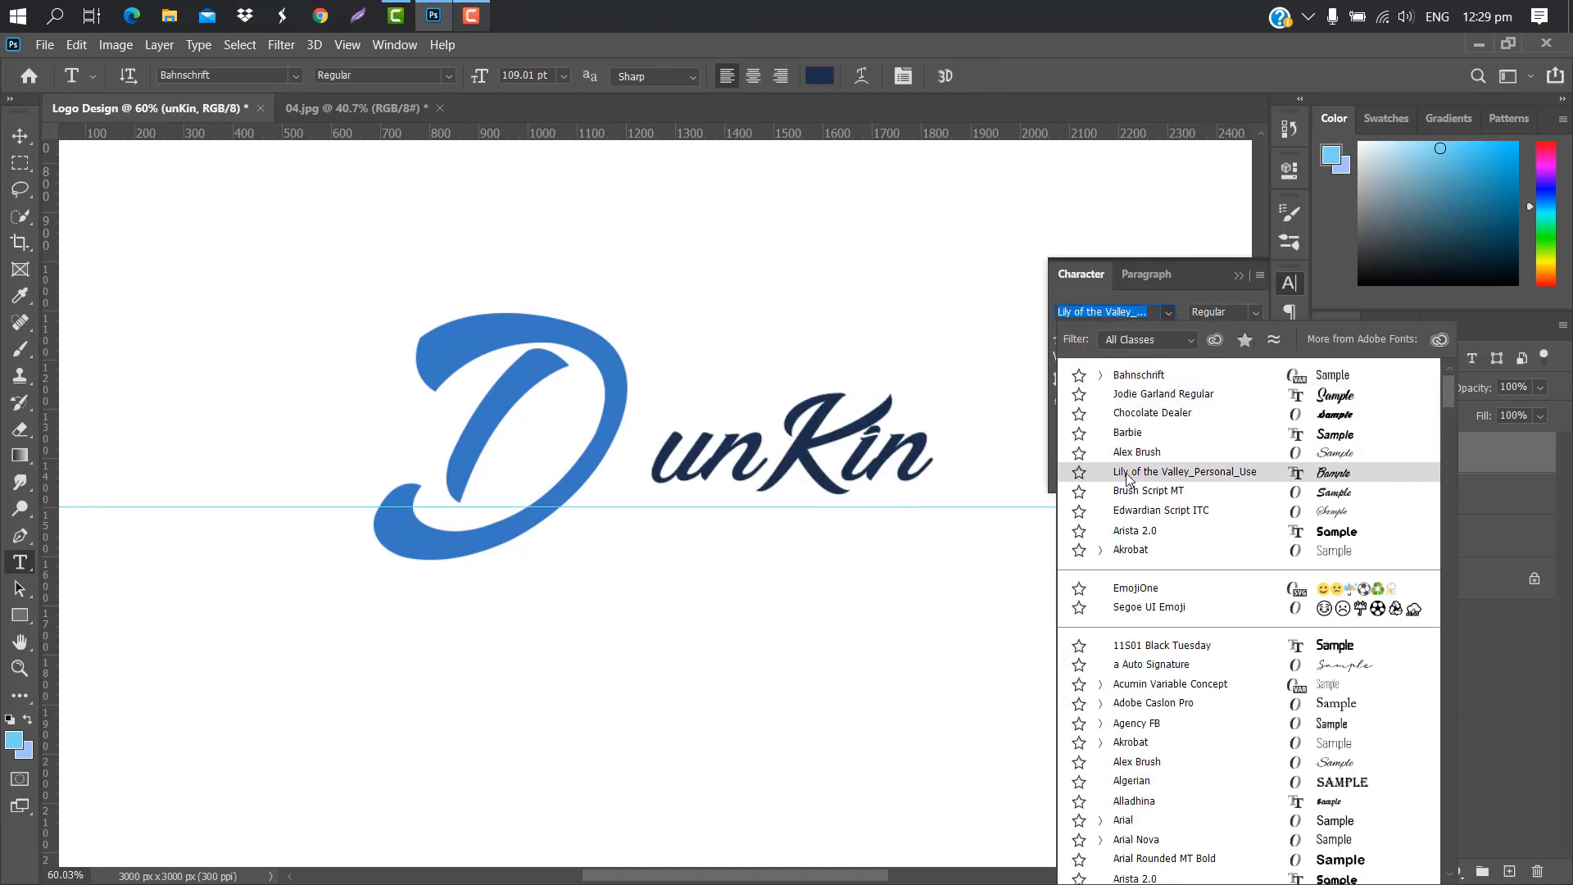
{"action": "left_click", "coordinate": [1127, 475]}
{"action": "left_click", "coordinate": [1237, 276]}
Step: Move the "unKin" text left so it starts inside the D, centred at about X 1232 px, Y 1358 px
{"action": "key", "text": "ctrl+t"}
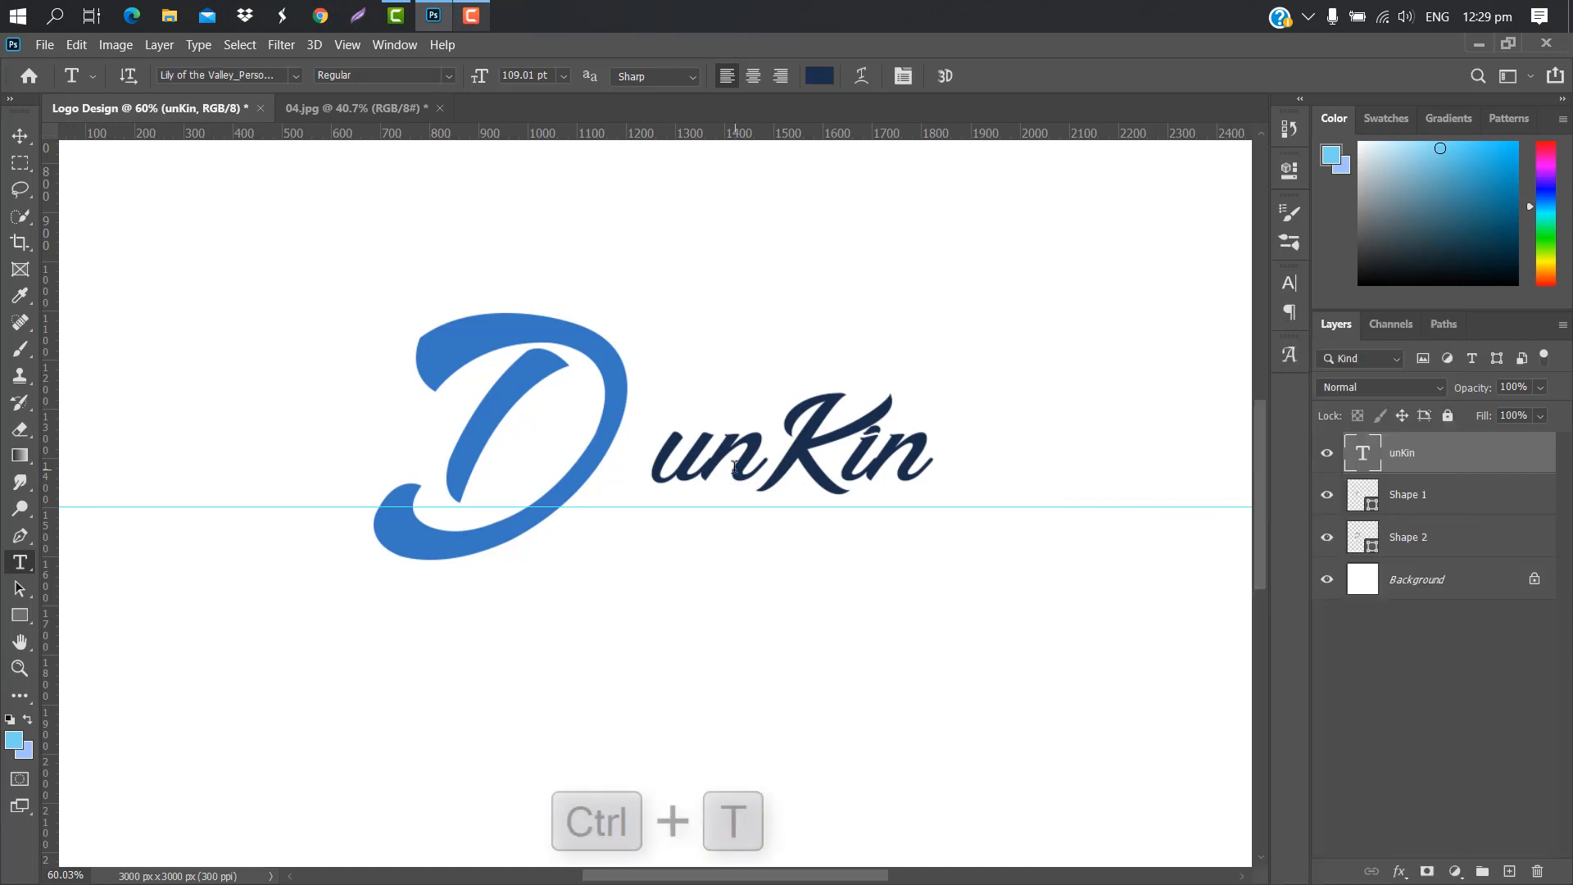
{"action": "left_click_drag", "start_coordinate": [836, 443], "coordinate": [691, 434]}
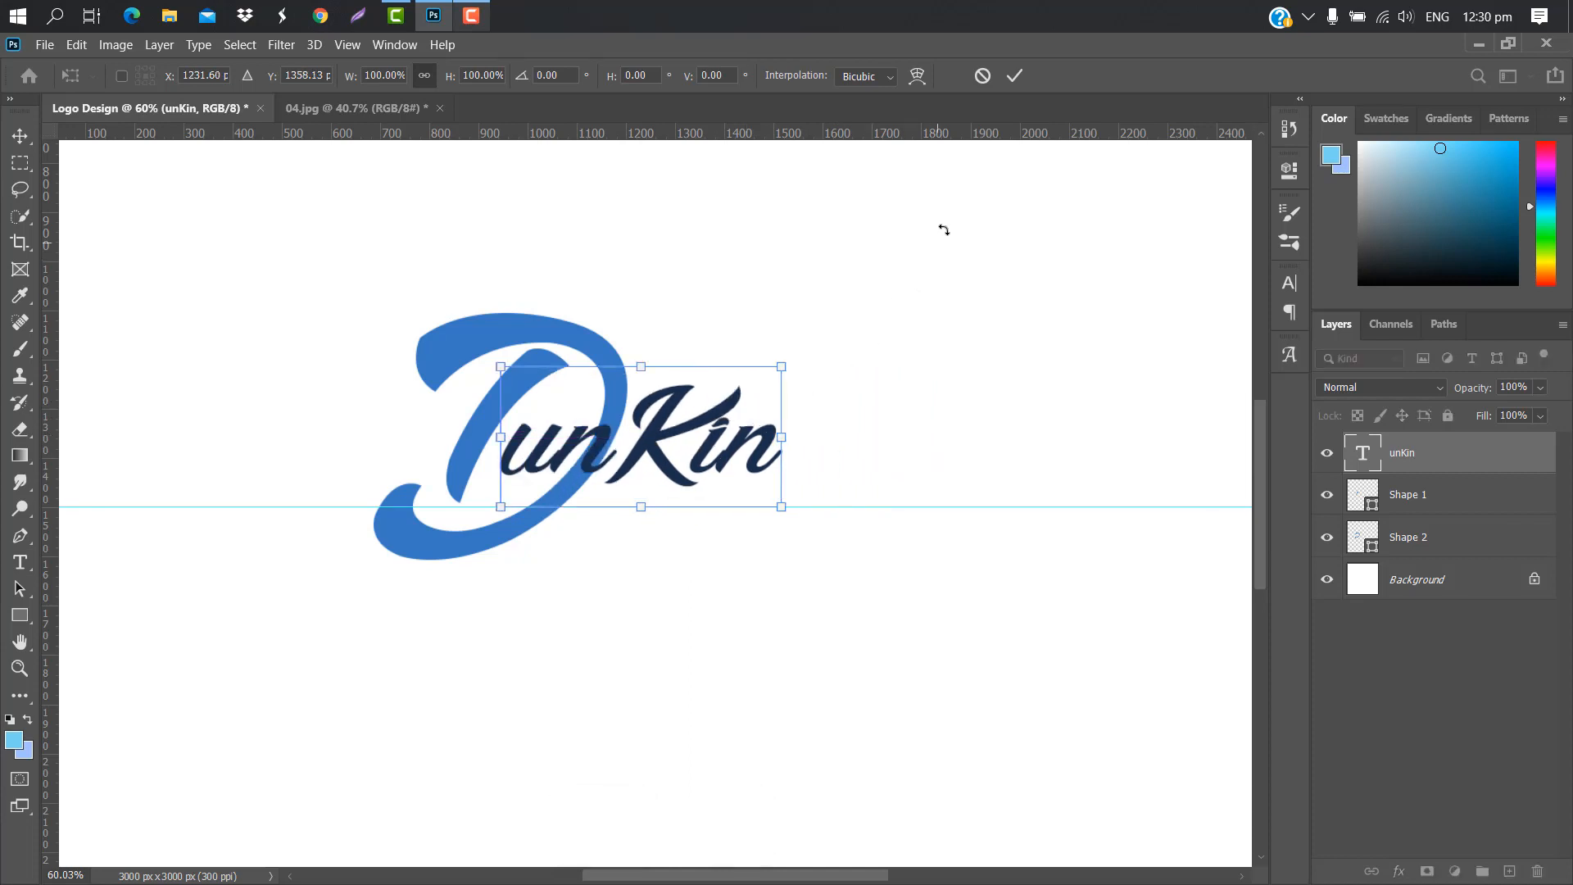
{"action": "left_click", "coordinate": [1013, 76]}
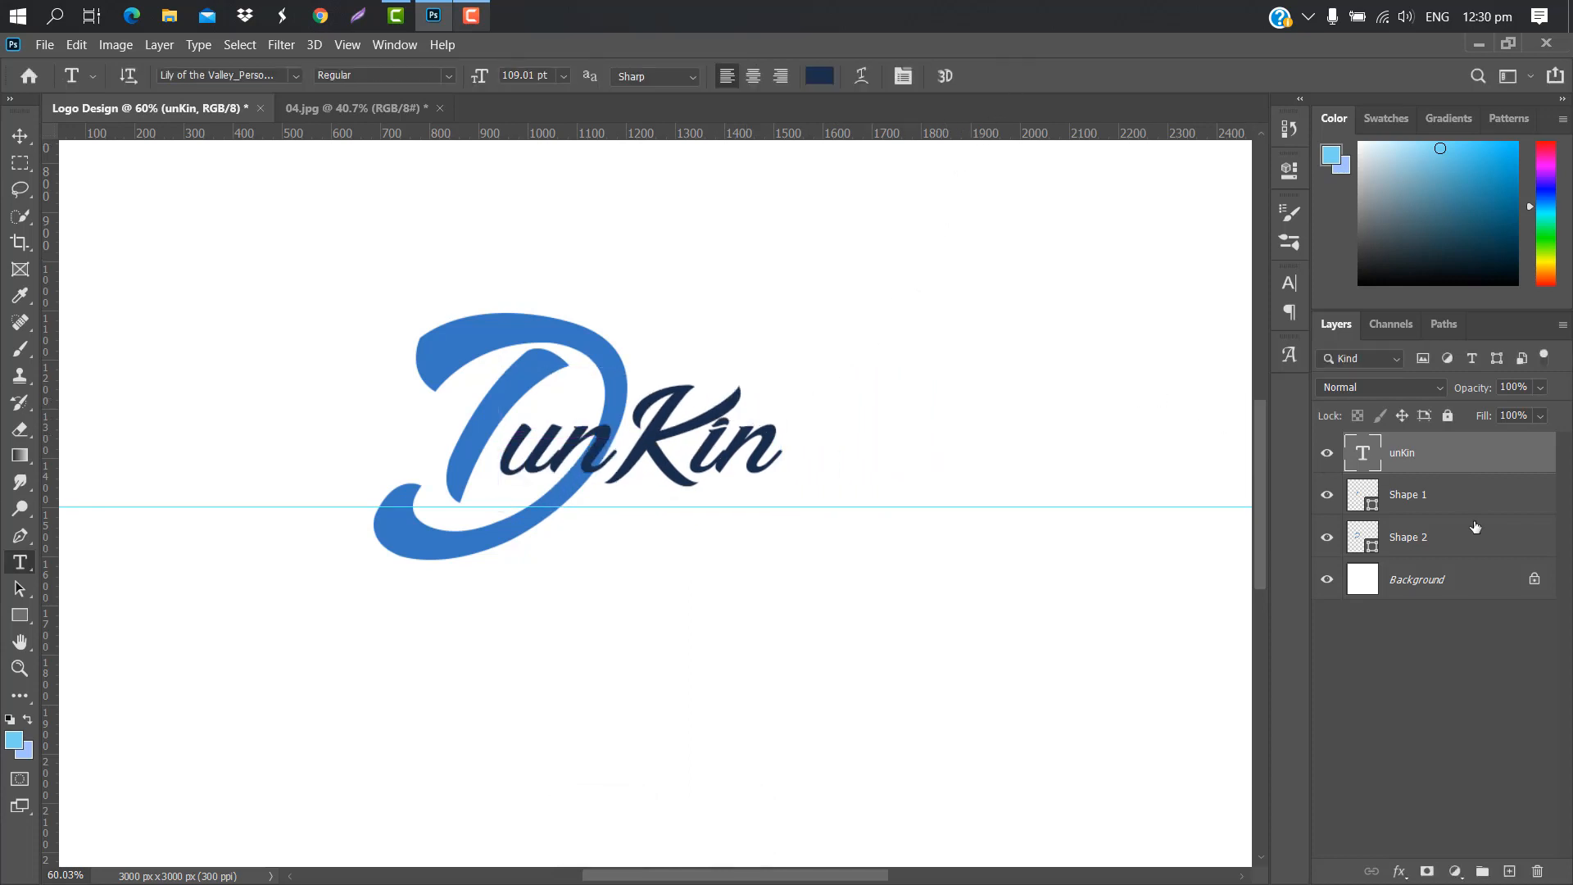
Step: Group the Shape 1 and Shape 2 layers that form the D
{"action": "left_click", "coordinate": [1458, 539]}
{"action": "left_click", "coordinate": [1458, 502], "text": "shift"}
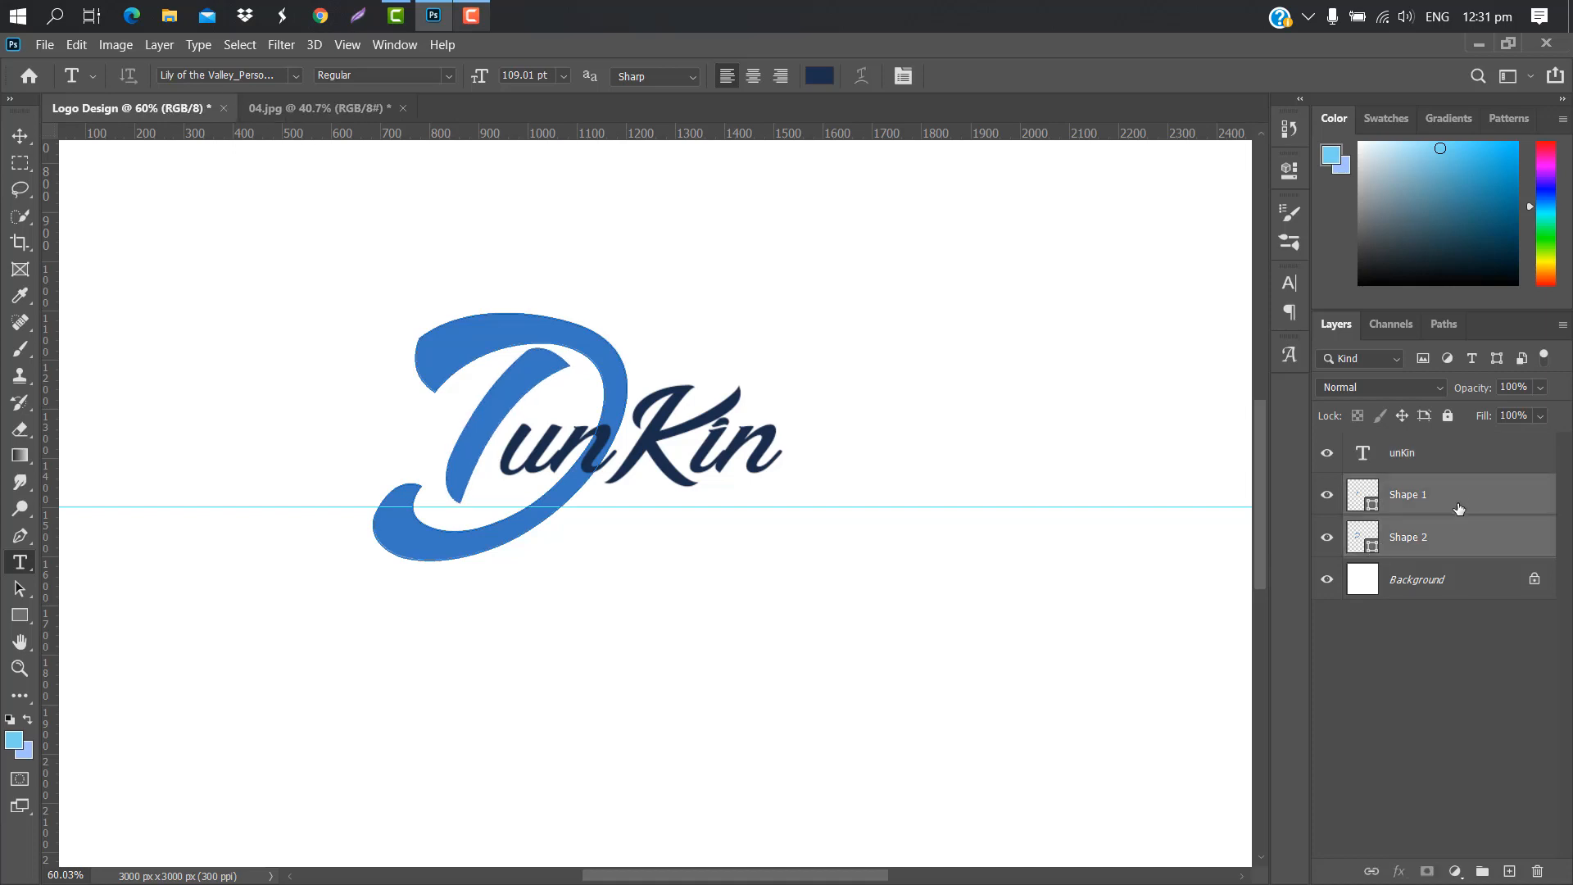
{"action": "left_click", "coordinate": [1482, 868]}
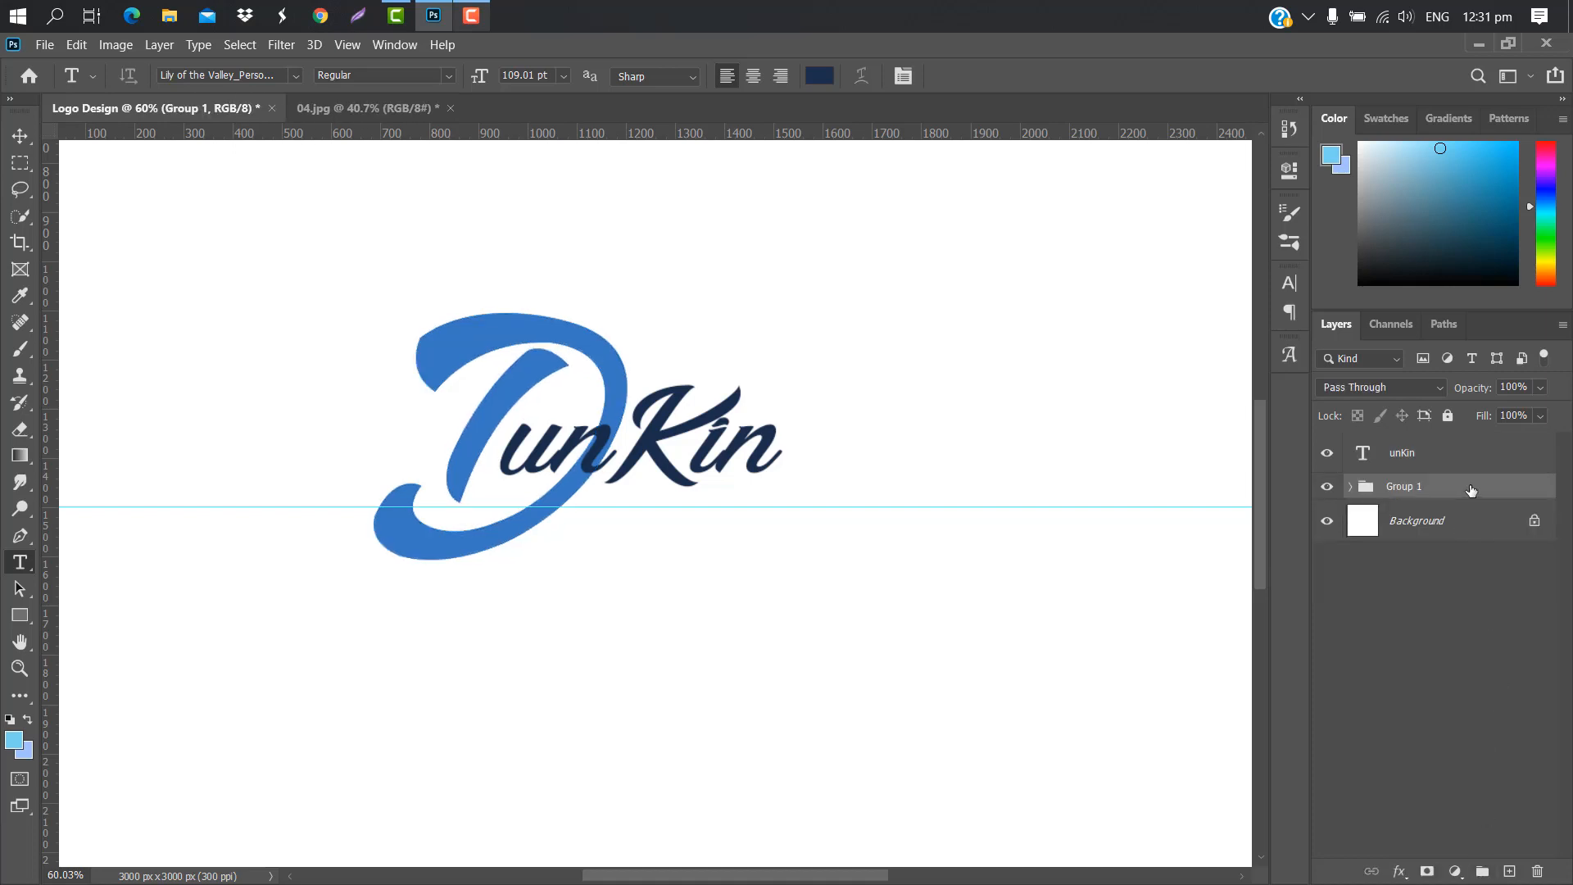
Step: Duplicate the D group and move the copy horizontally to the right, to about X 1666 px
{"action": "left_click_drag", "start_coordinate": [1471, 490], "coordinate": [1509, 871]}
{"action": "key", "text": "ctrl+t"}
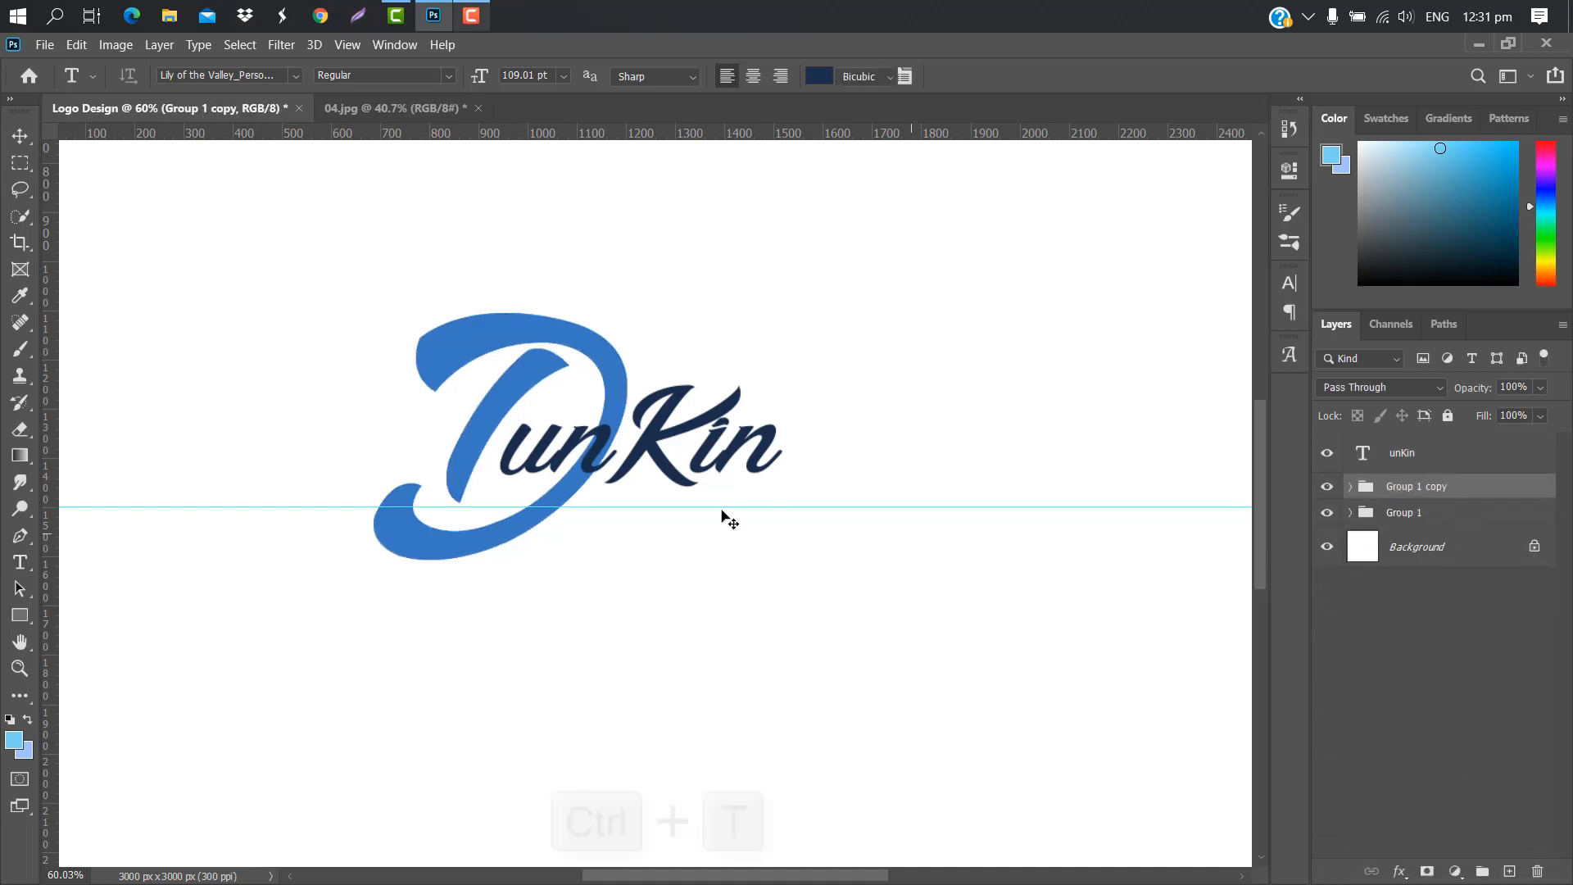
{"action": "left_click_drag", "start_coordinate": [470, 437], "coordinate": [828, 449]}
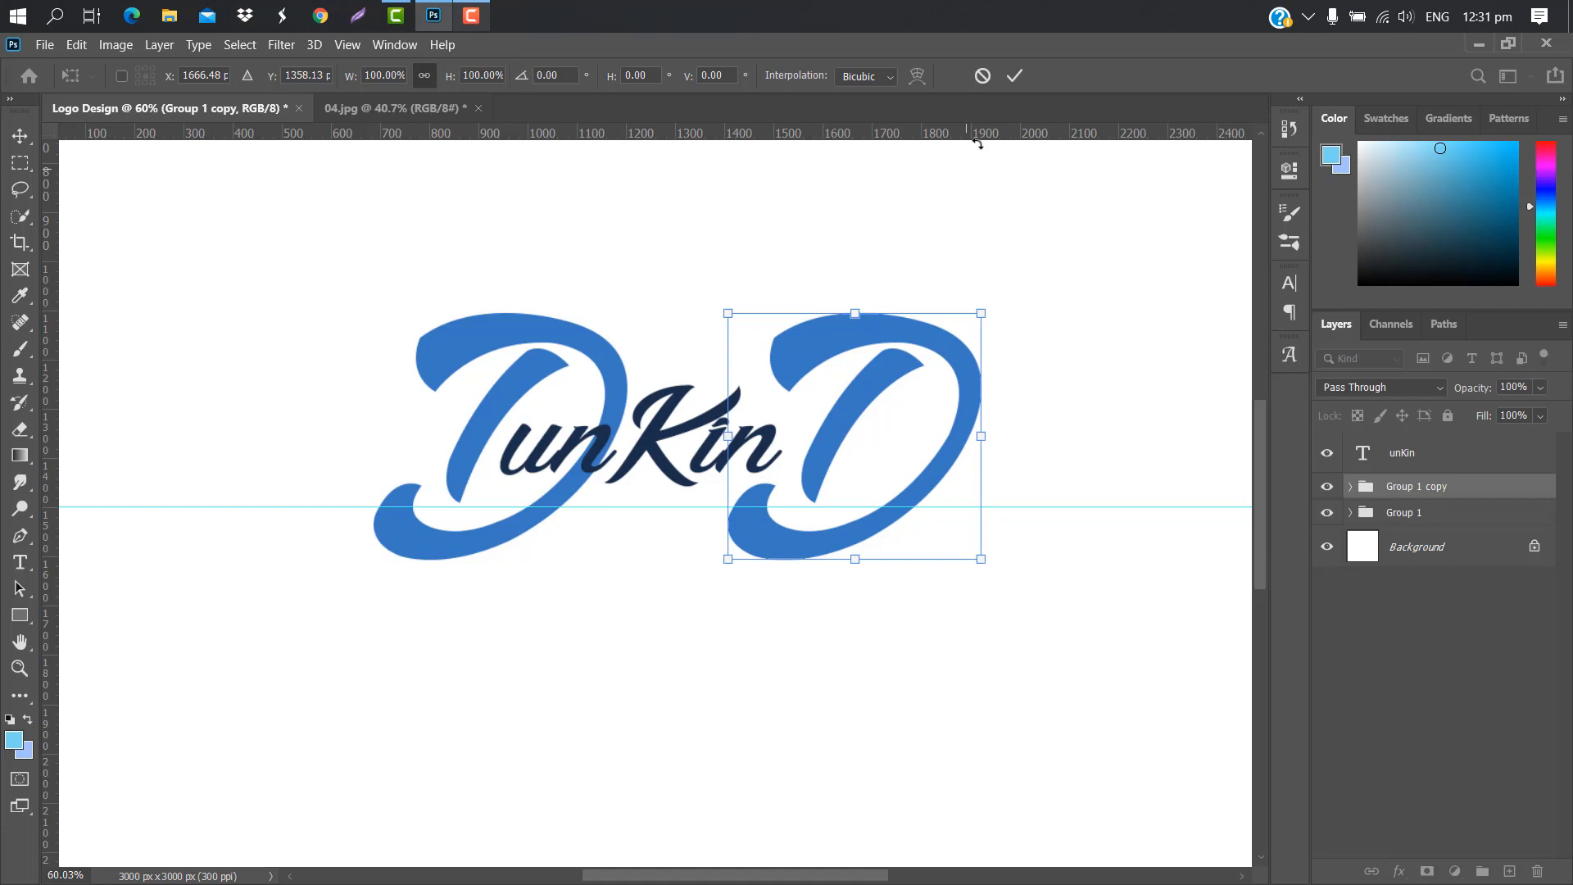
{"action": "left_click", "coordinate": [1020, 81]}
Step: Duplicate the "unKin" text and move the copy into the second D, to about X 1953 px, Y 1335 px
{"action": "key", "text": "t"}
{"action": "left_click_drag", "start_coordinate": [1442, 453], "coordinate": [1509, 870]}
{"action": "key", "text": "ctrl+t"}
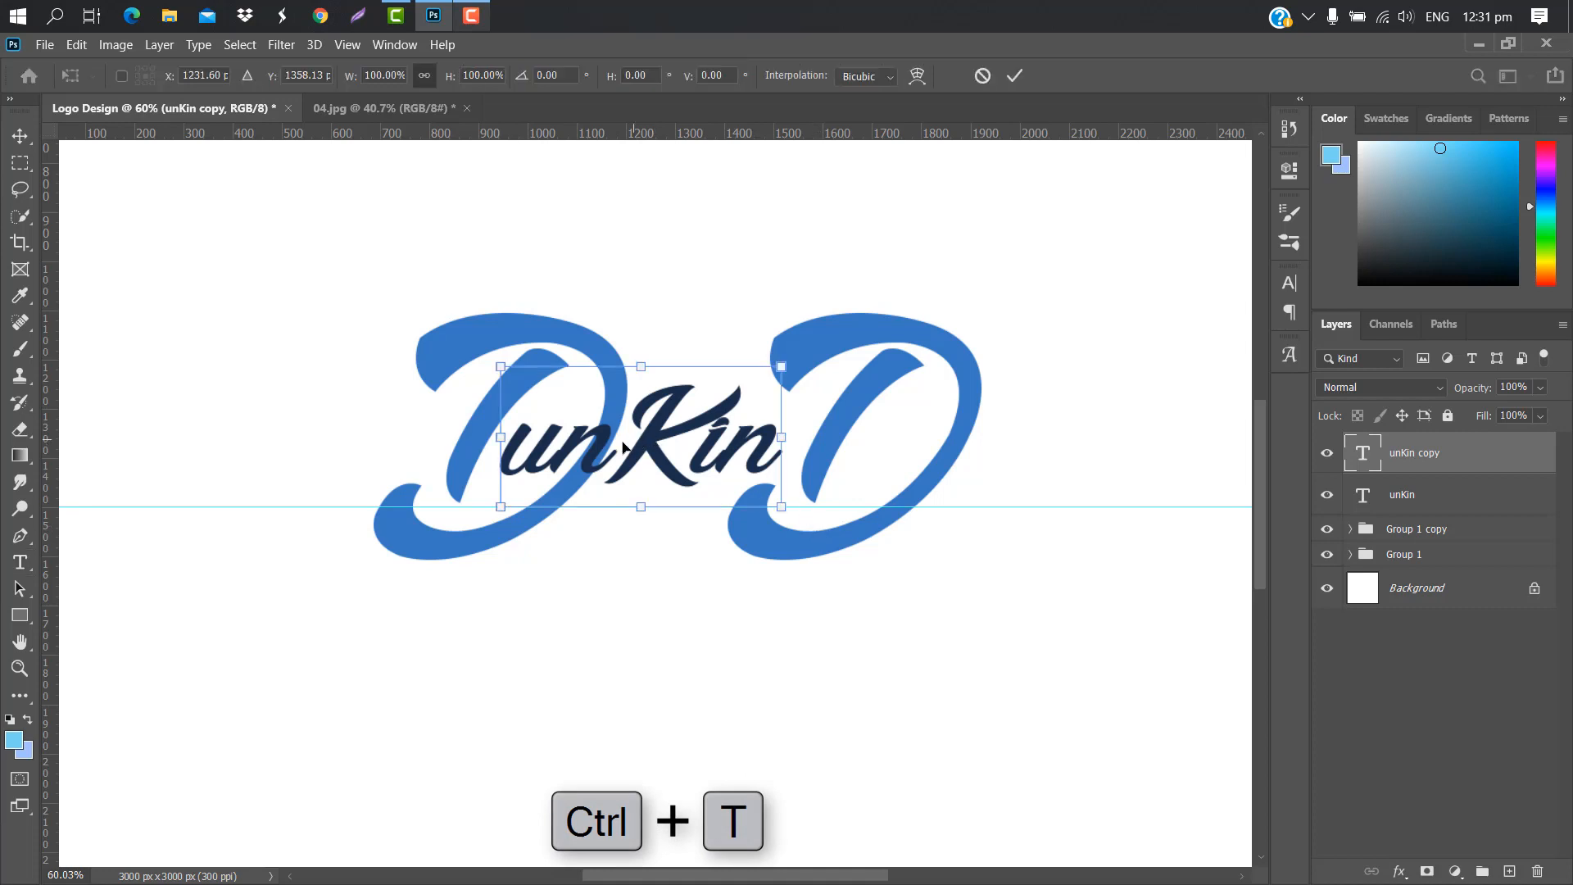
{"action": "left_click_drag", "start_coordinate": [616, 449], "coordinate": [971, 444]}
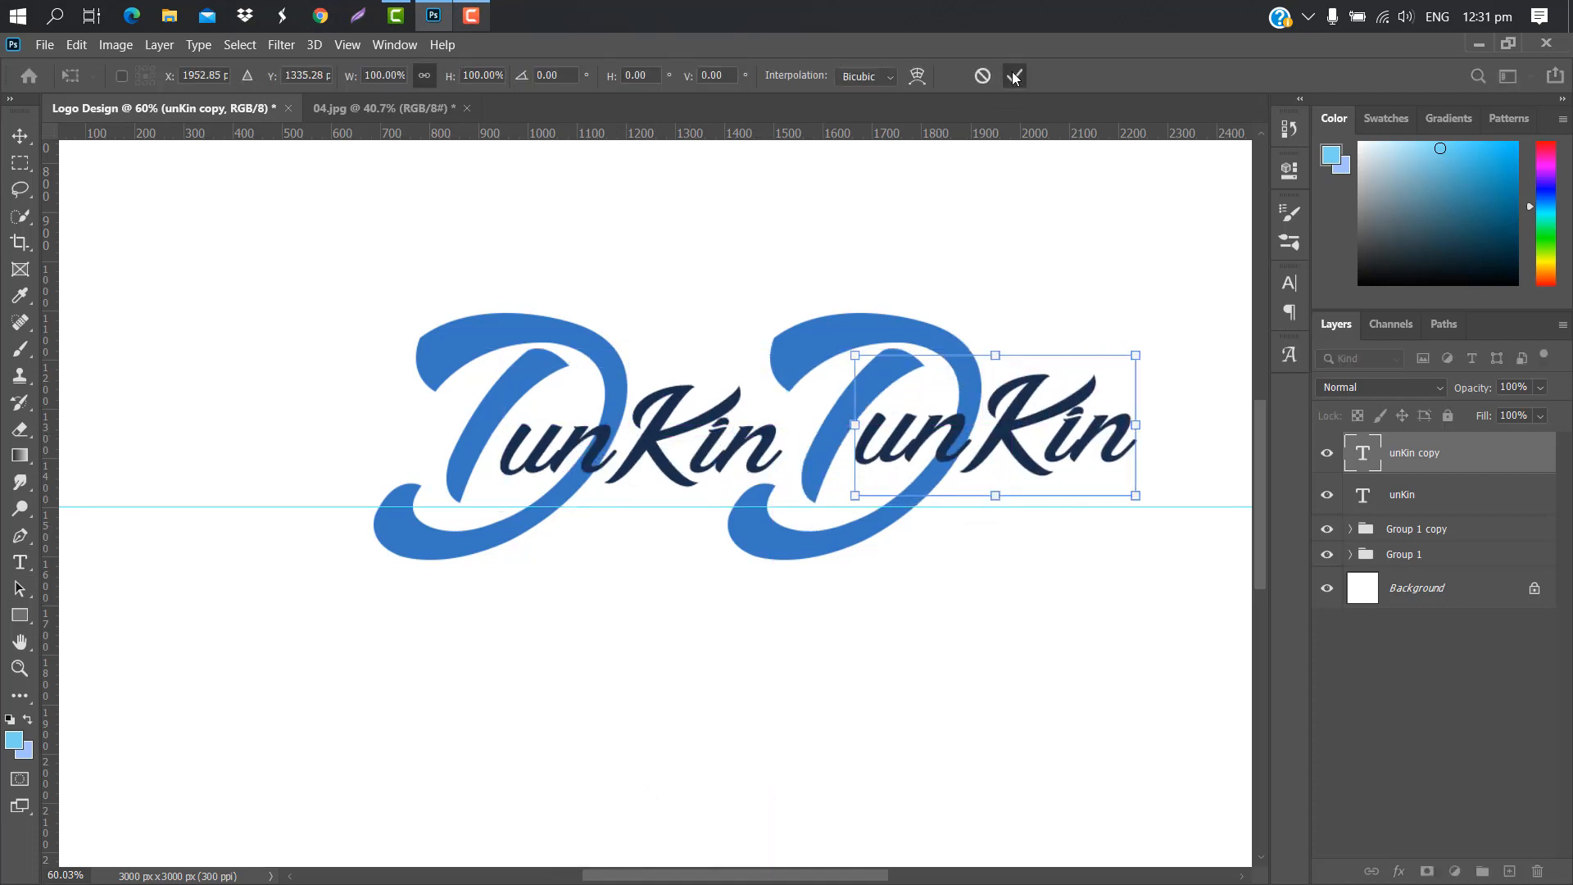
{"action": "left_click", "coordinate": [1015, 76]}
Step: Replace the copied text inside the second D with "onuts"
{"action": "double_click", "coordinate": [955, 439]}
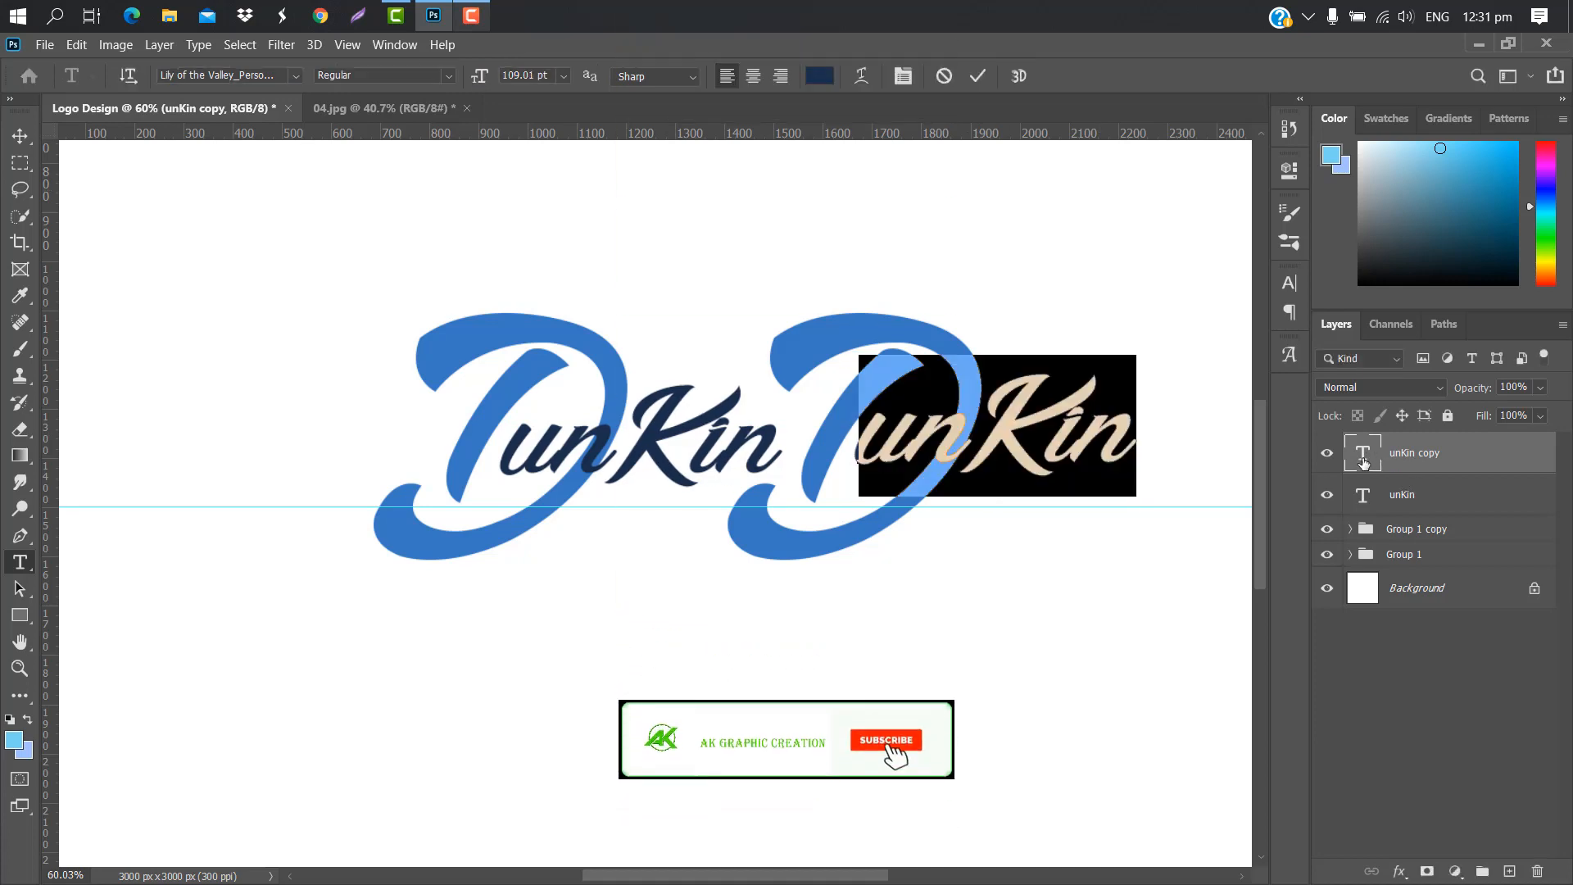
{"action": "key", "text": "BackSpace"}
{"action": "type", "text": "on"}
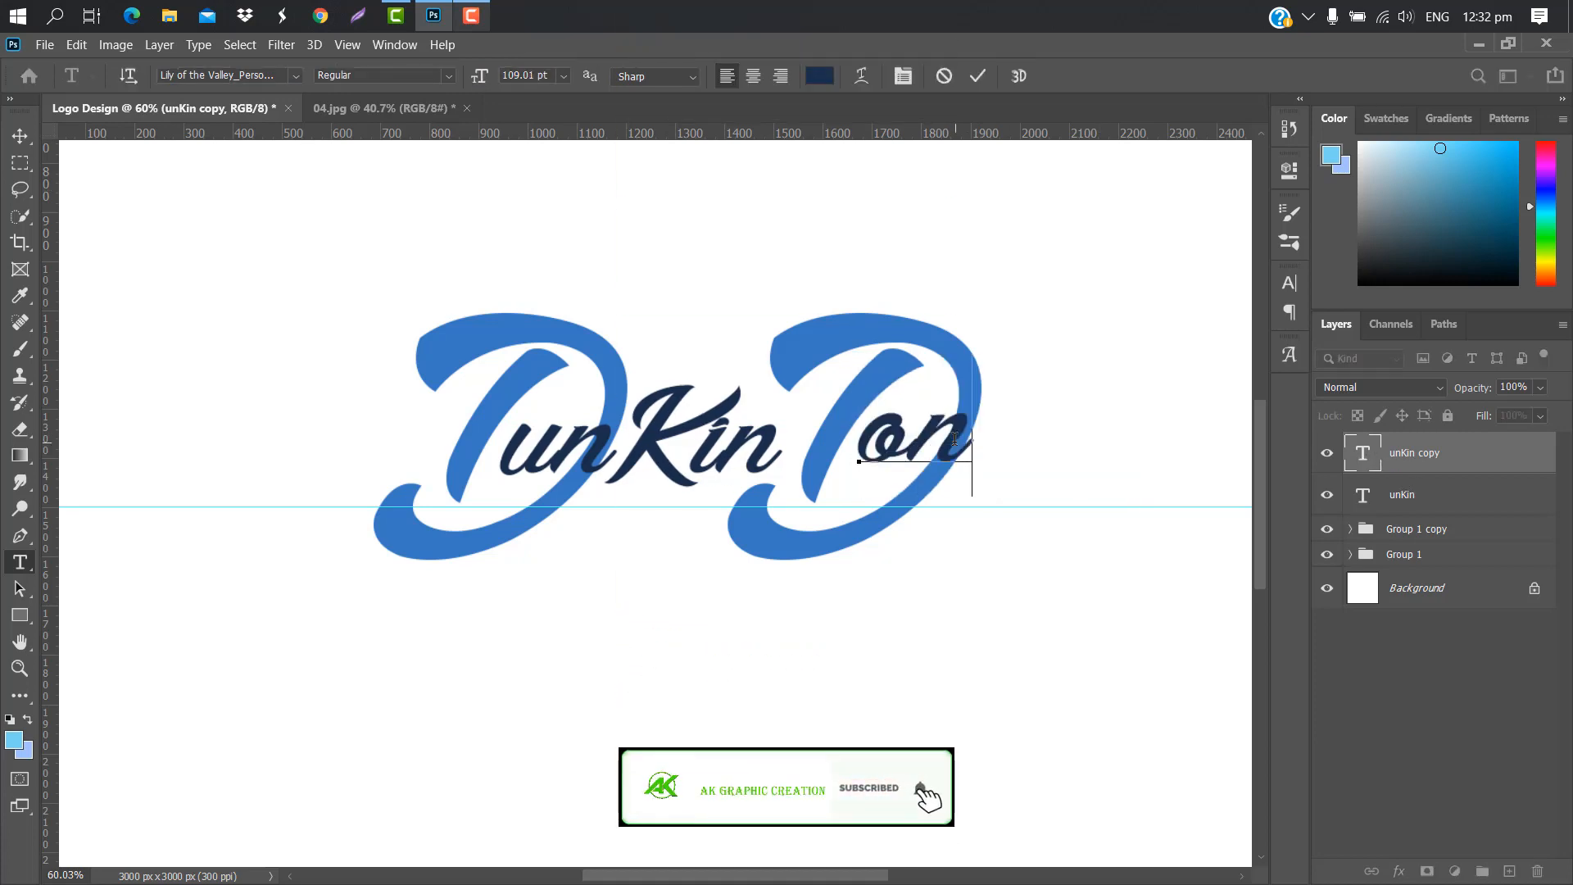
{"action": "type", "text": "u"}
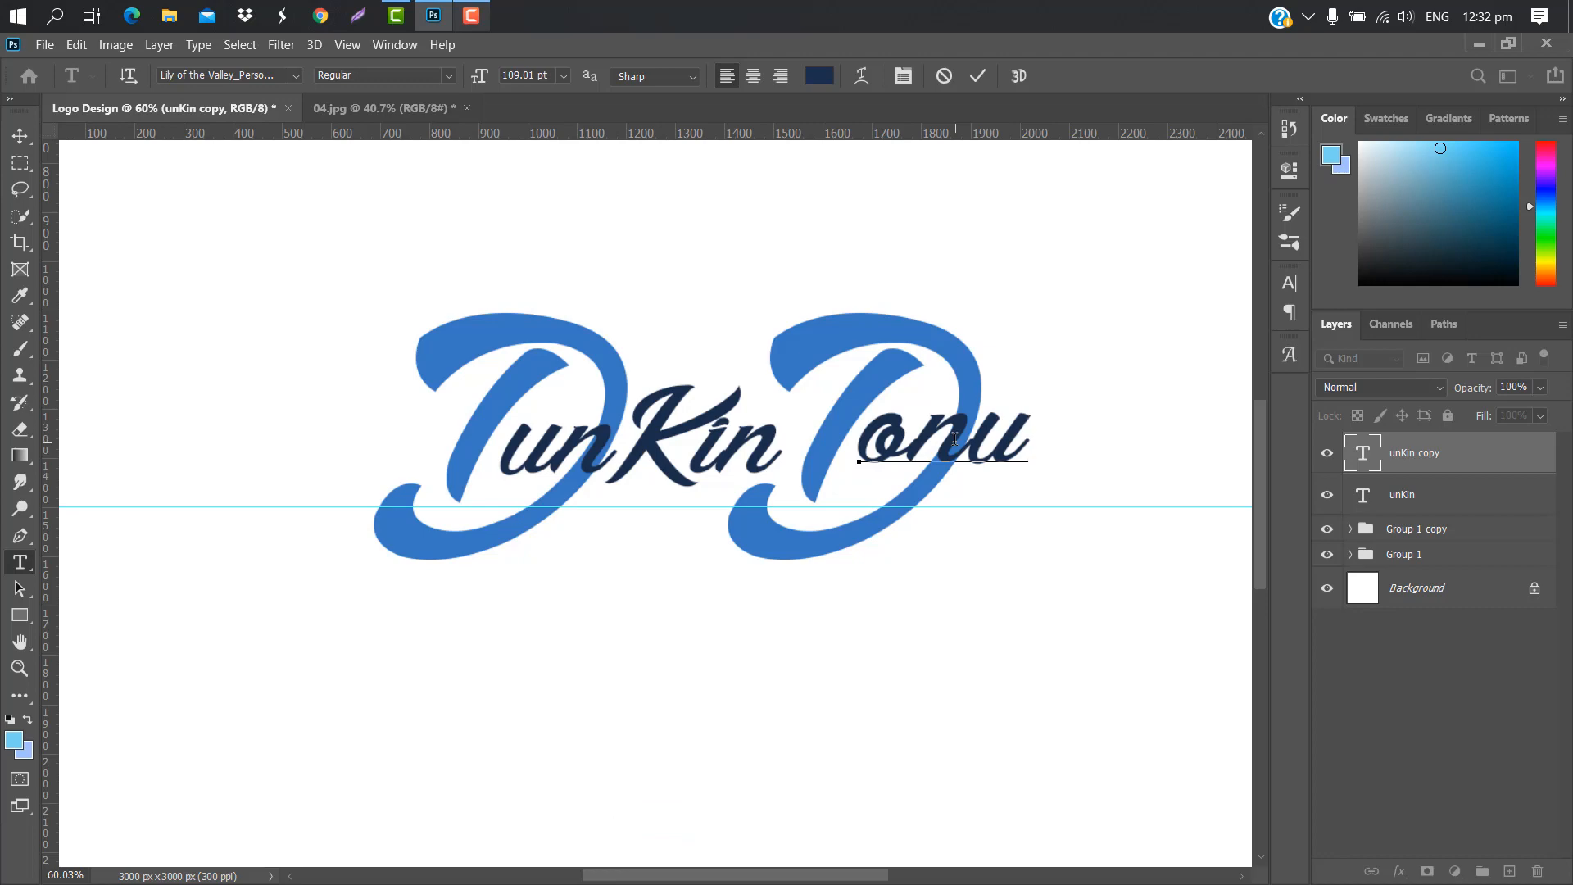
{"action": "type", "text": "ts"}
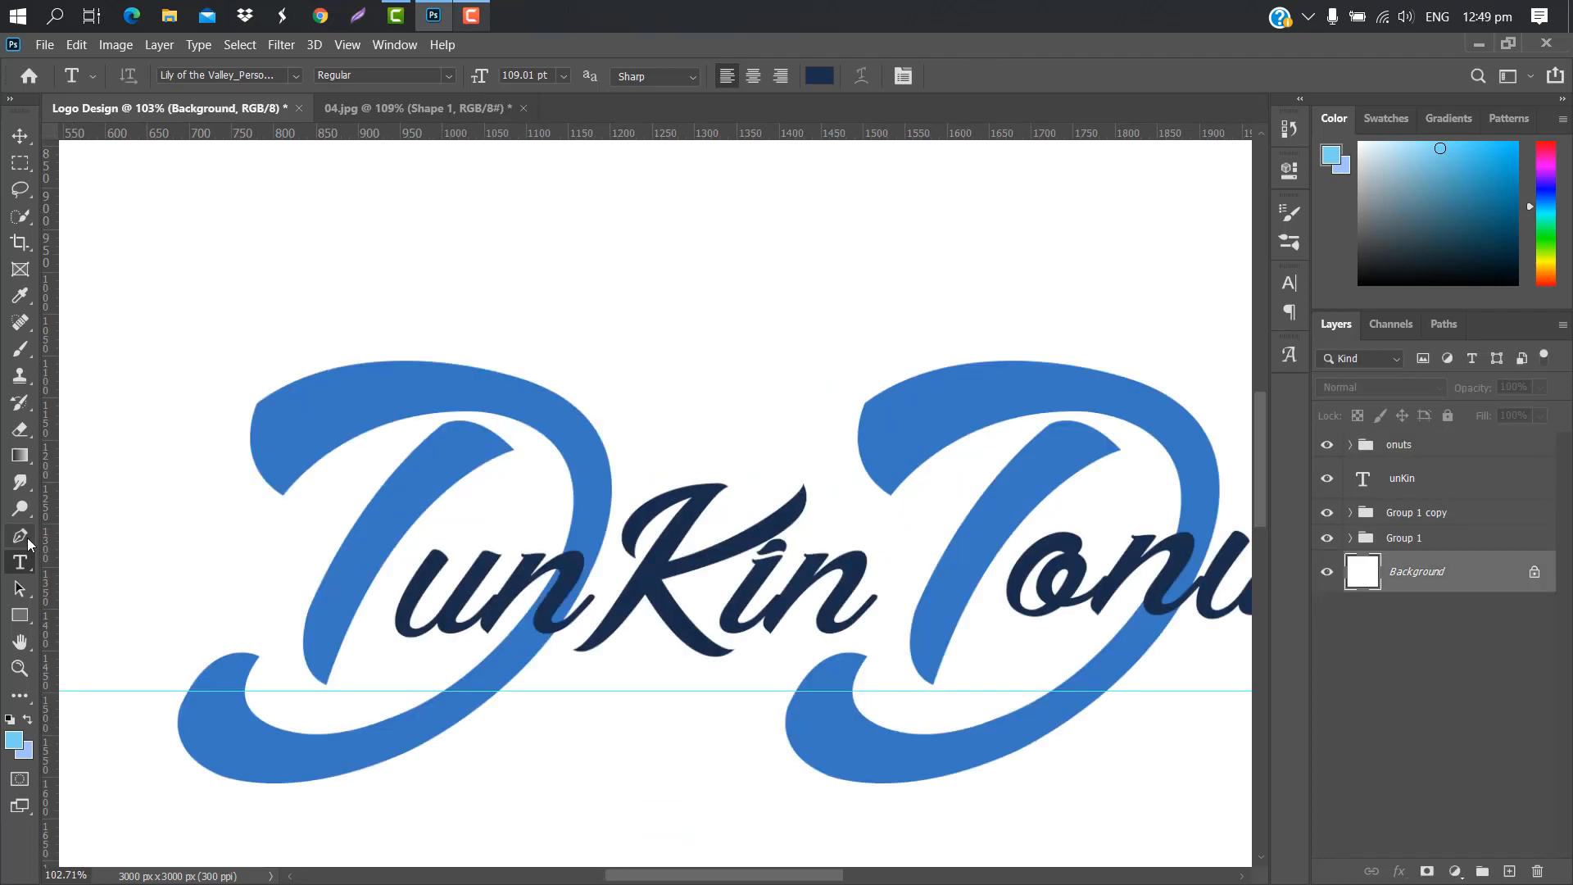
Step: Start a running-figure shape with the Pen tool above the K, drawing a sole about 51 px wide and a heel rising to about 41 px
{"action": "left_click", "coordinate": [20, 536]}
{"action": "scroll", "coordinate": [415, 533], "scroll_direction": "up", "scroll_amount": 10}
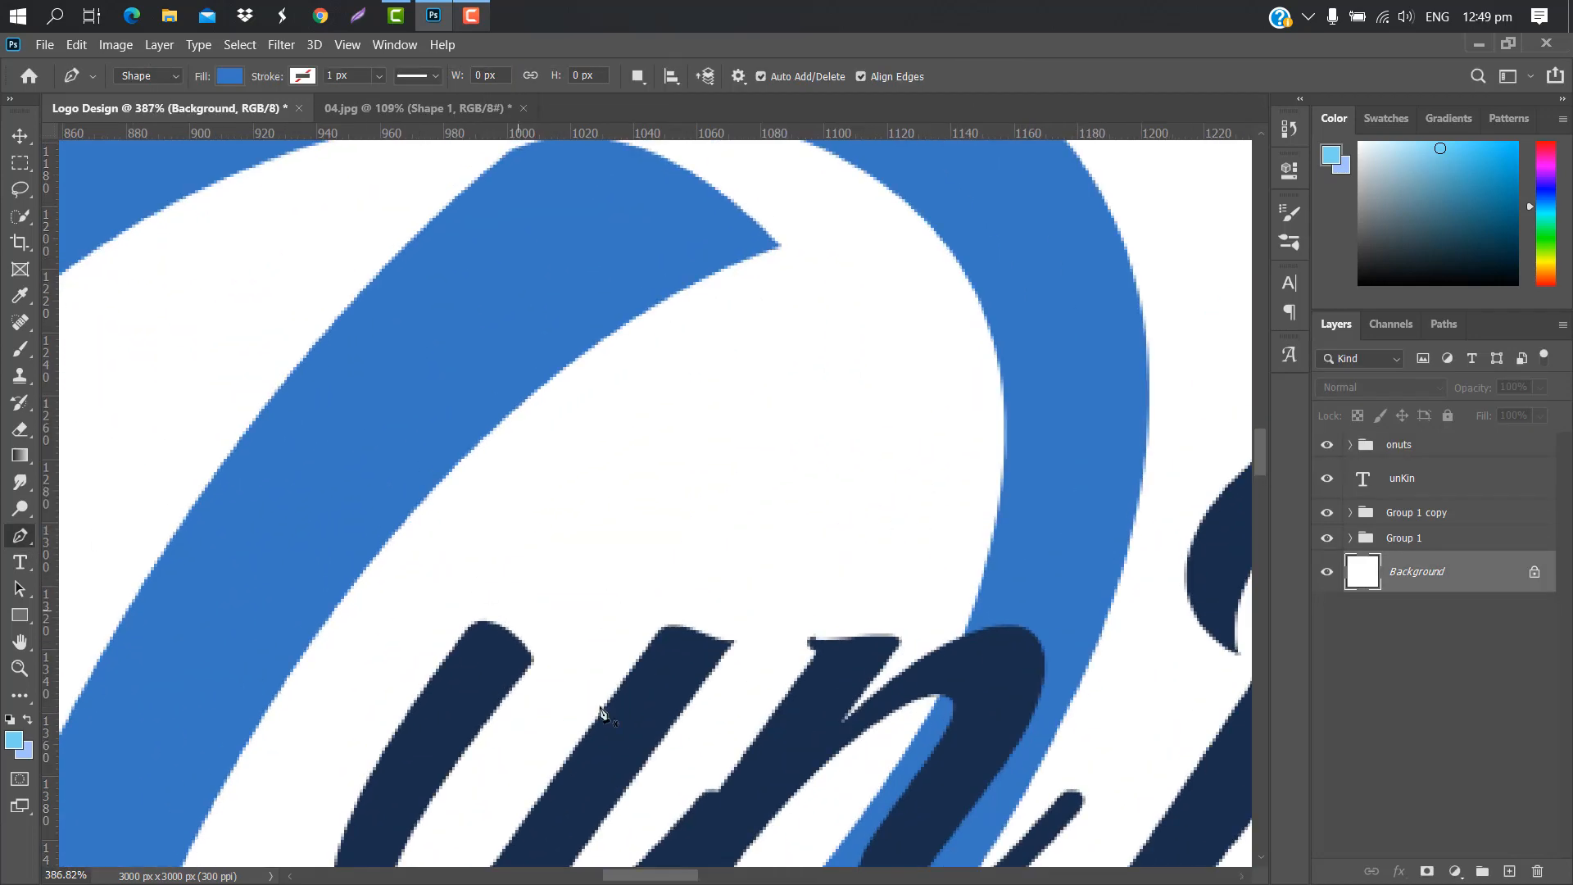
{"action": "left_click_drag", "start_coordinate": [621, 875], "coordinate": [657, 875]}
{"action": "scroll", "coordinate": [803, 470], "scroll_direction": "up", "scroll_amount": 5}
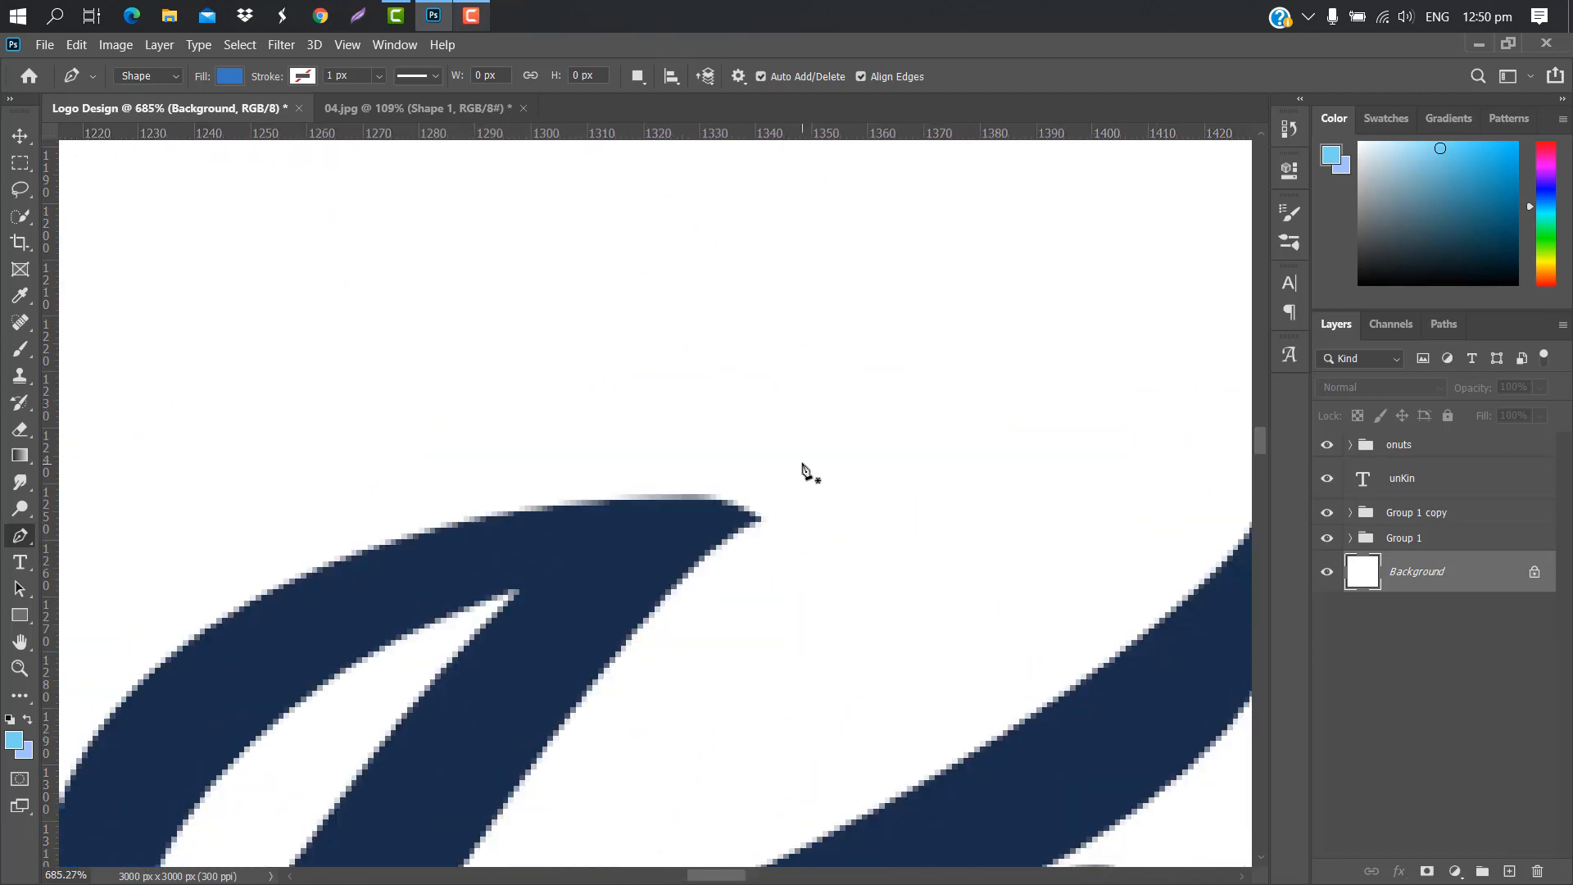
{"action": "left_click", "coordinate": [800, 461]}
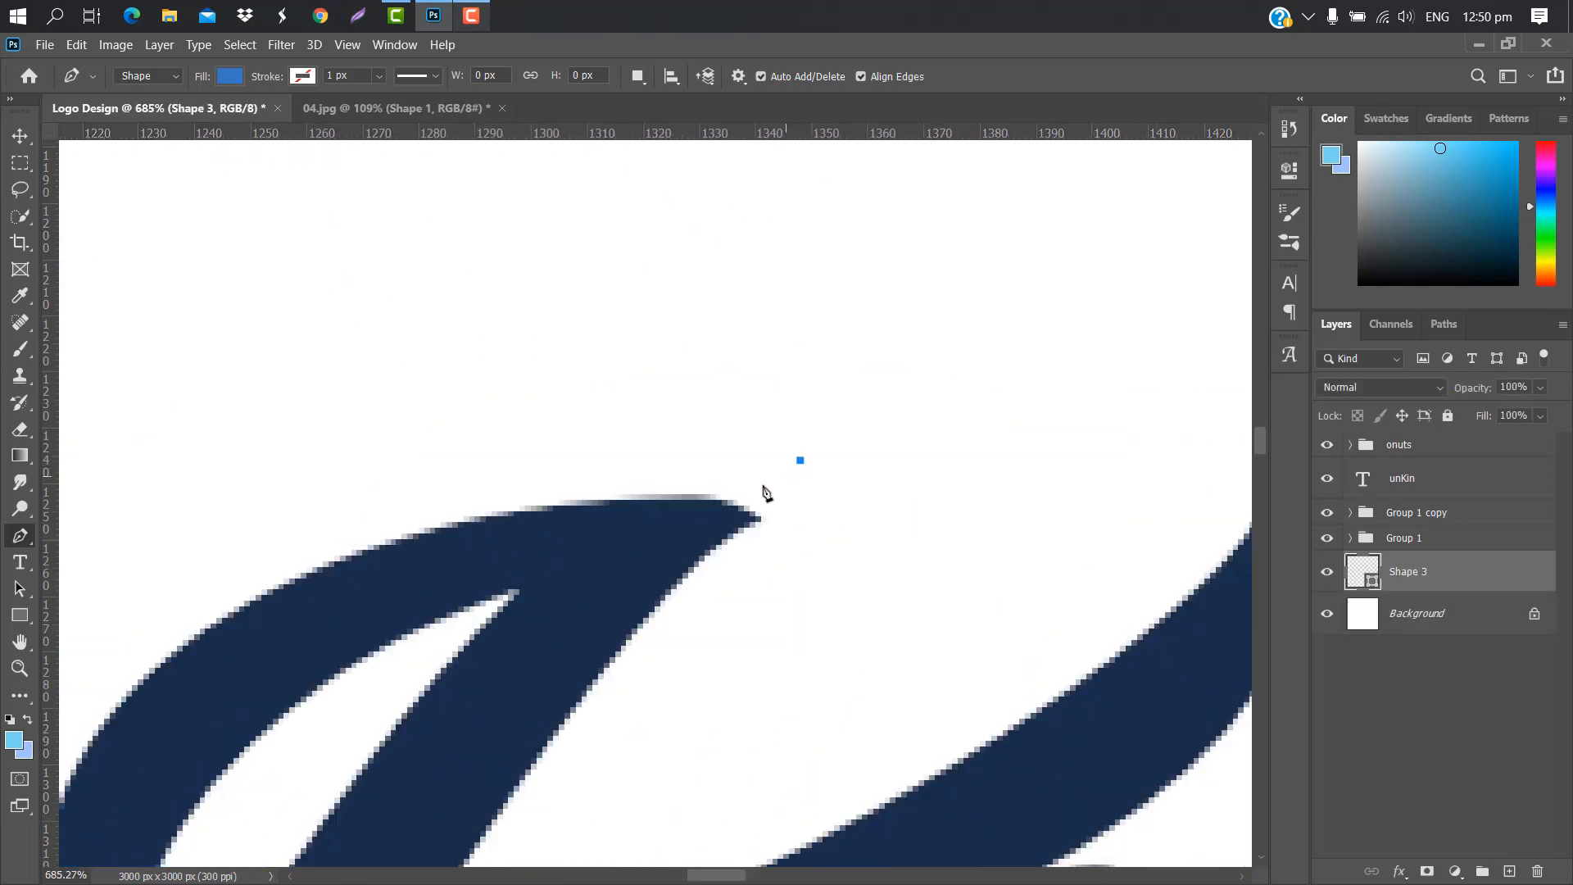
{"action": "left_click_drag", "start_coordinate": [513, 443], "coordinate": [352, 359]}
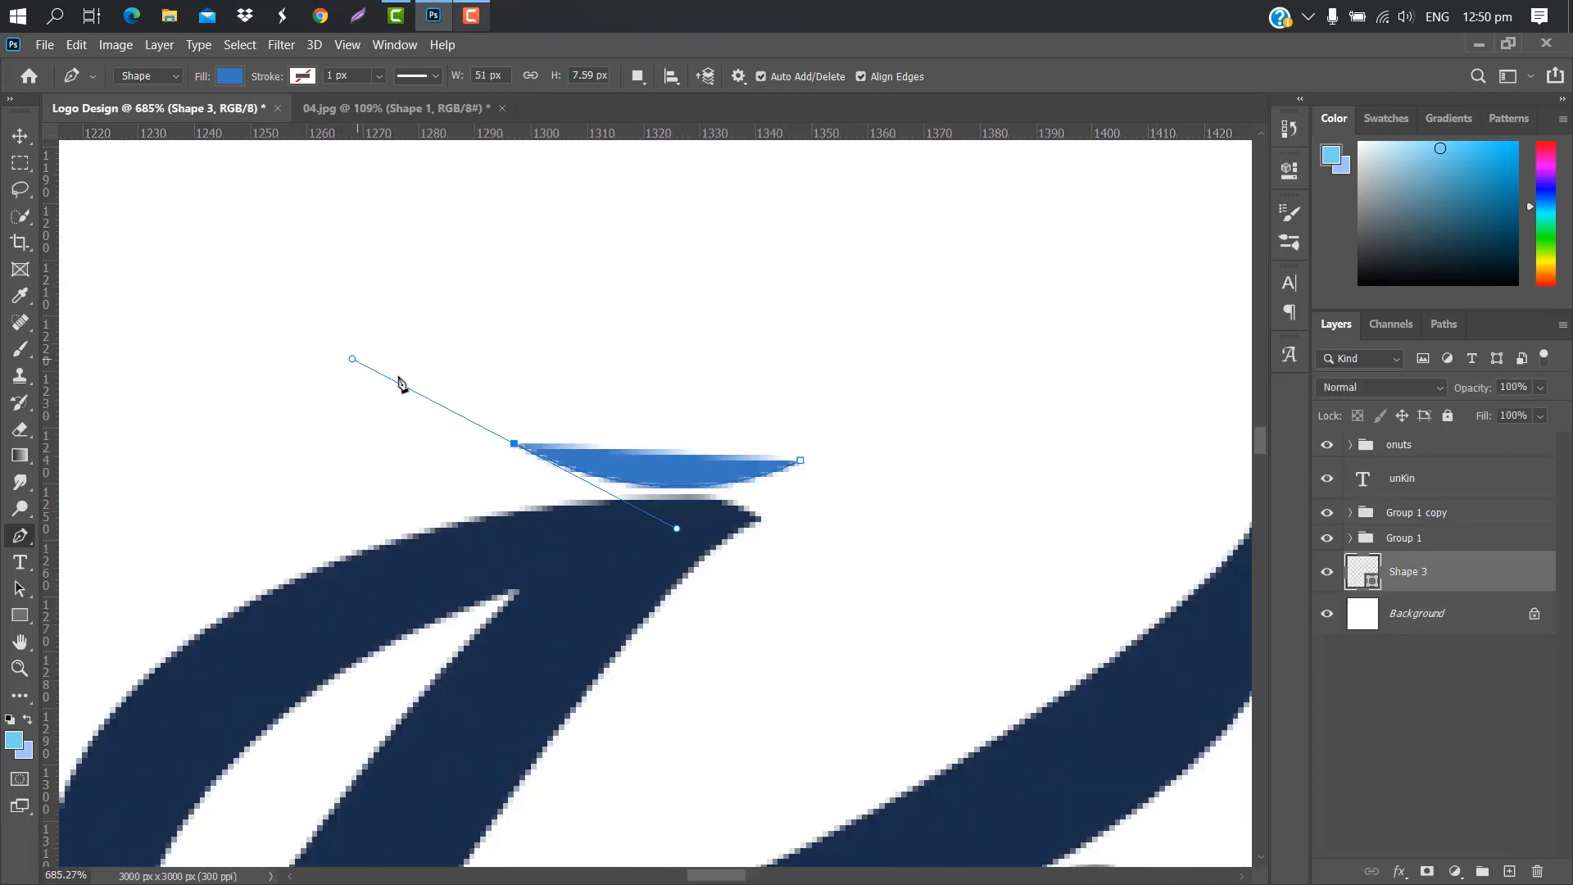
{"action": "left_click", "coordinate": [514, 443]}
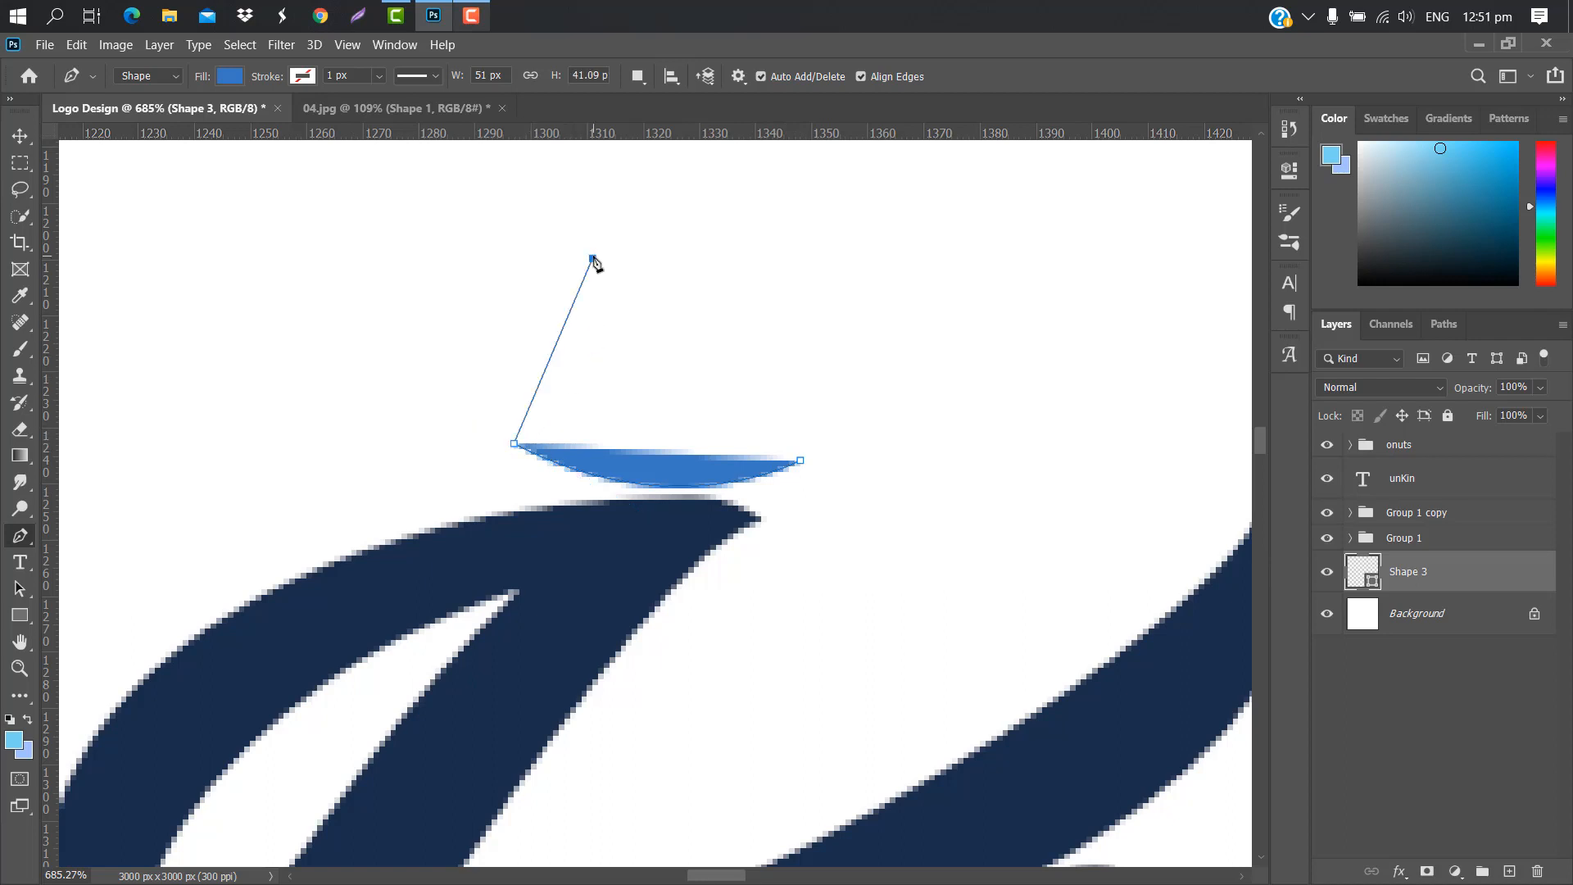
{"action": "left_click_drag", "start_coordinate": [594, 258], "coordinate": [617, 179]}
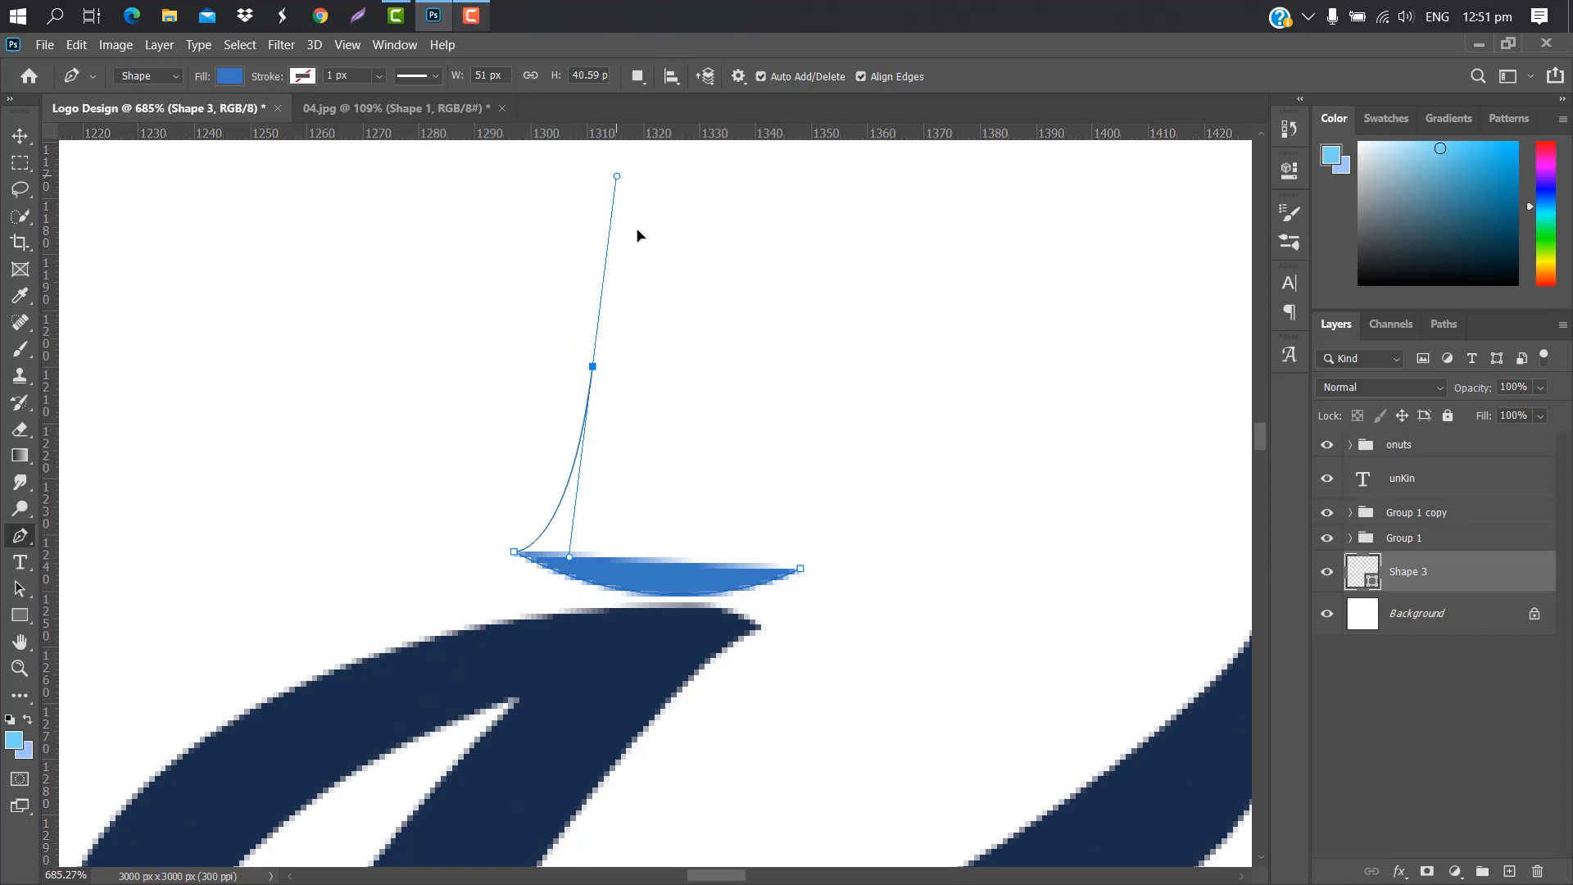
{"action": "left_click", "coordinate": [593, 367]}
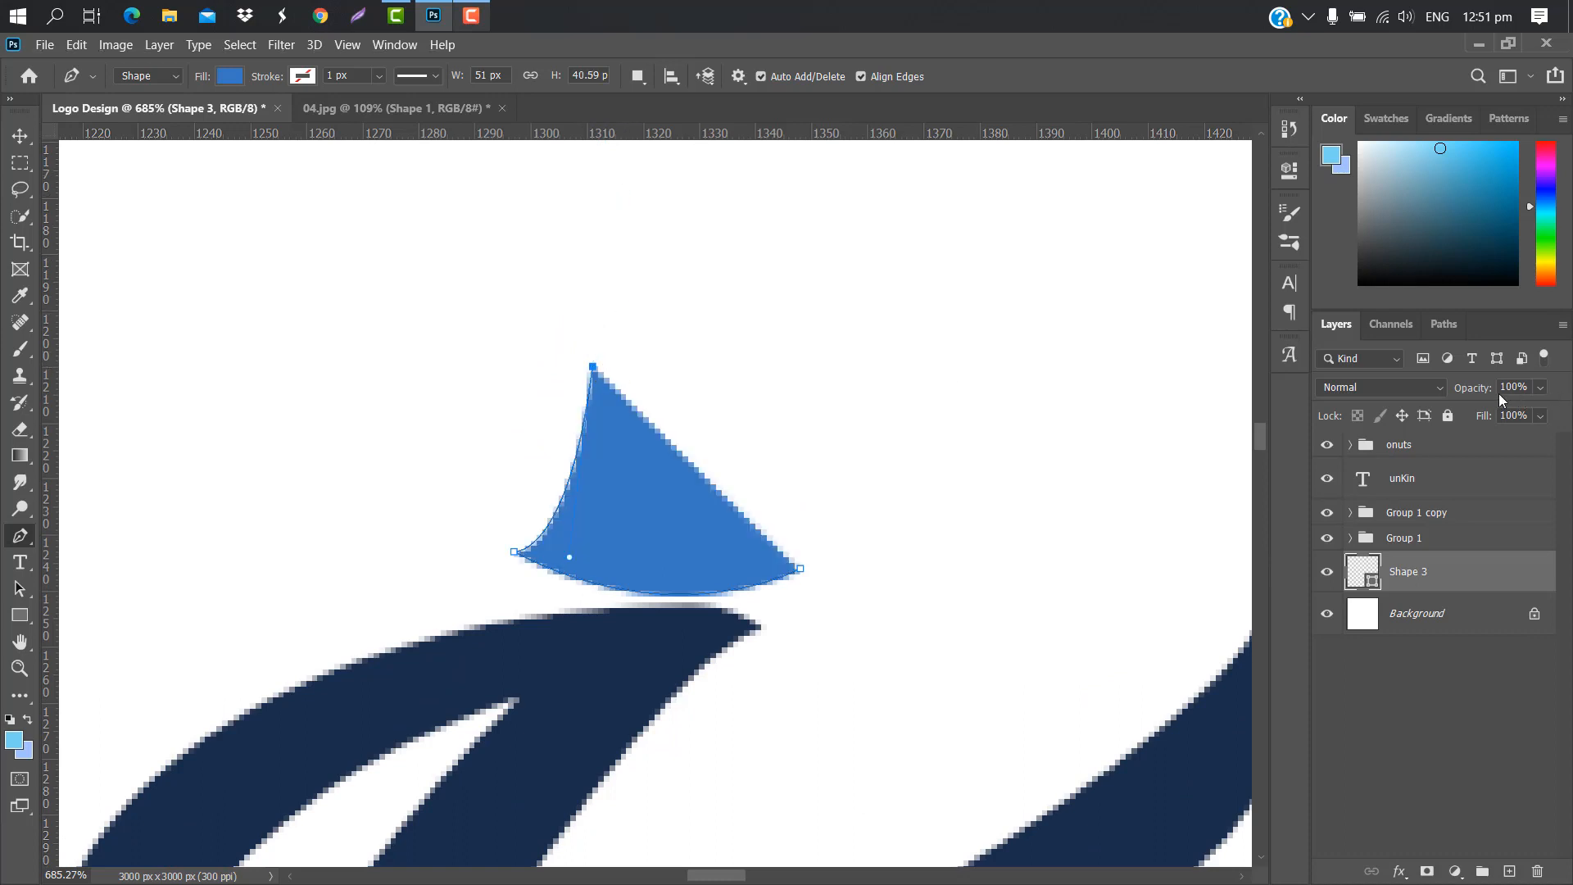
Step: Set the new shape layer's opacity to 0% and extend the figure's outline up the calf to about 75 px overall height
{"action": "left_click_drag", "start_coordinate": [1475, 395], "coordinate": [1131, 405]}
{"action": "scroll", "coordinate": [650, 376], "scroll_direction": "up", "scroll_amount": 3}
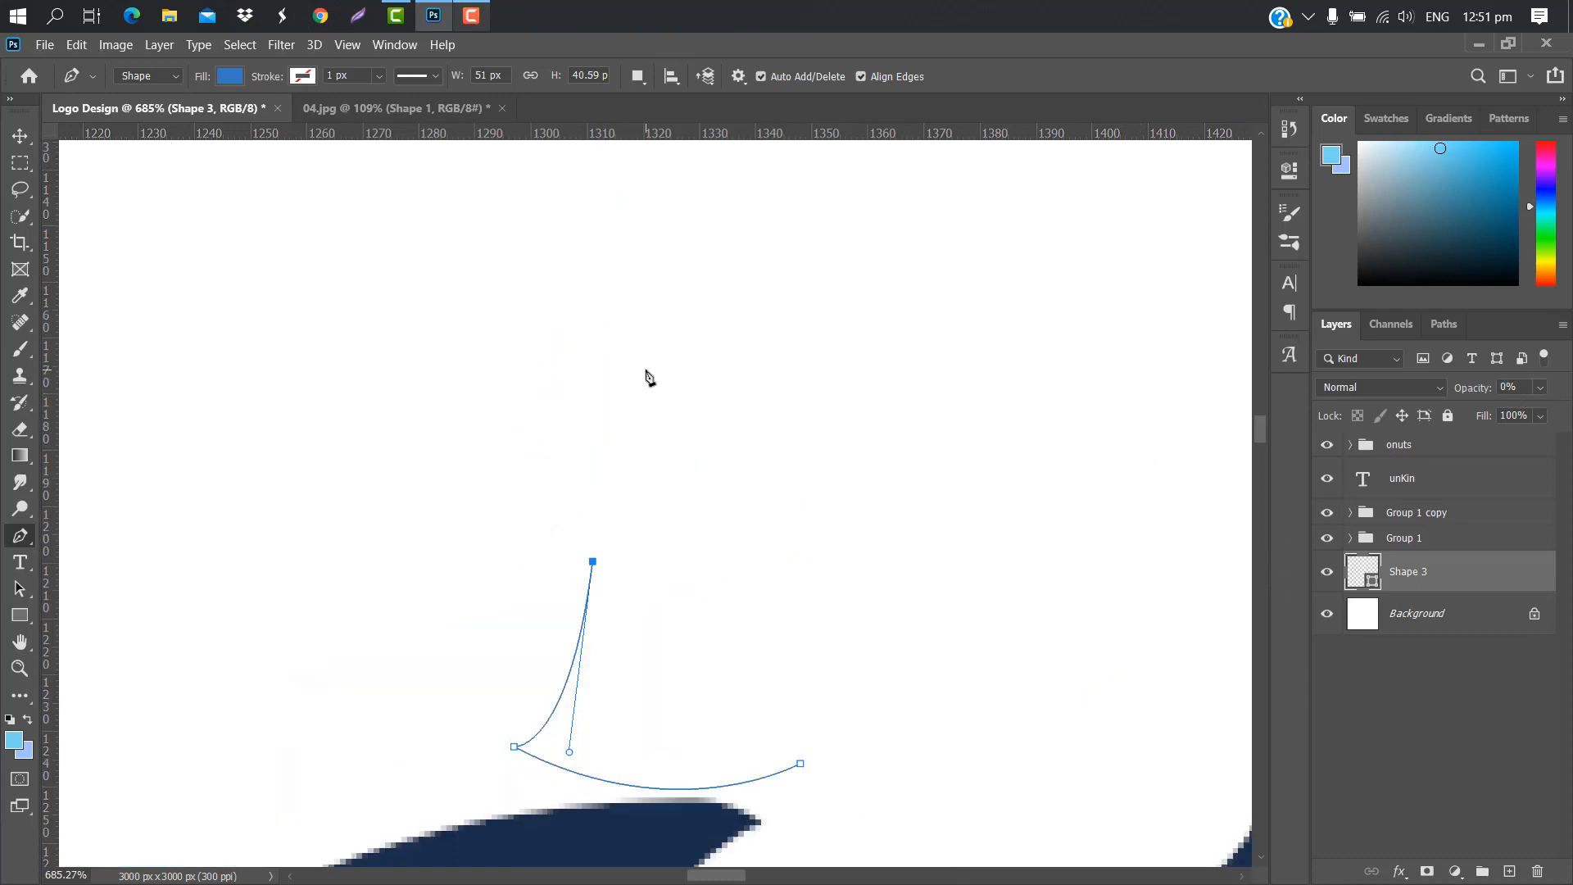
{"action": "left_click", "coordinate": [648, 373]}
{"action": "left_click_drag", "start_coordinate": [649, 375], "coordinate": [758, 344]}
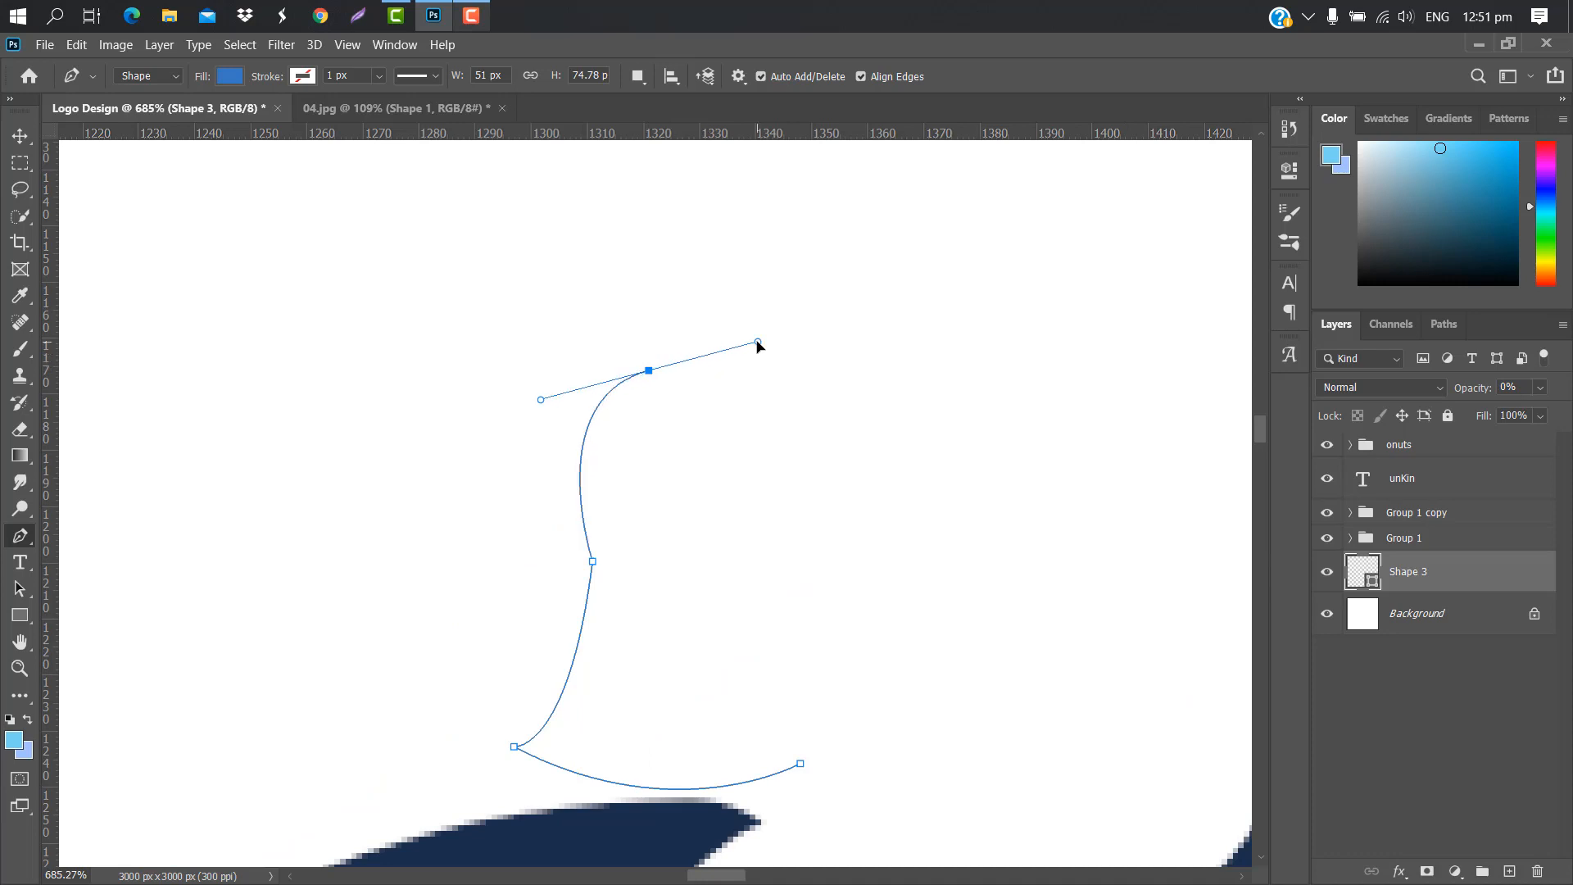
{"action": "left_click", "coordinate": [649, 370], "text": "alt"}
Step: Continue the outline in curves up the back of the thigh, hip and lower back to about 140 px overall height
{"action": "left_click_drag", "start_coordinate": [1257, 435], "coordinate": [1256, 426]}
{"action": "left_click_drag", "start_coordinate": [676, 419], "coordinate": [653, 373]}
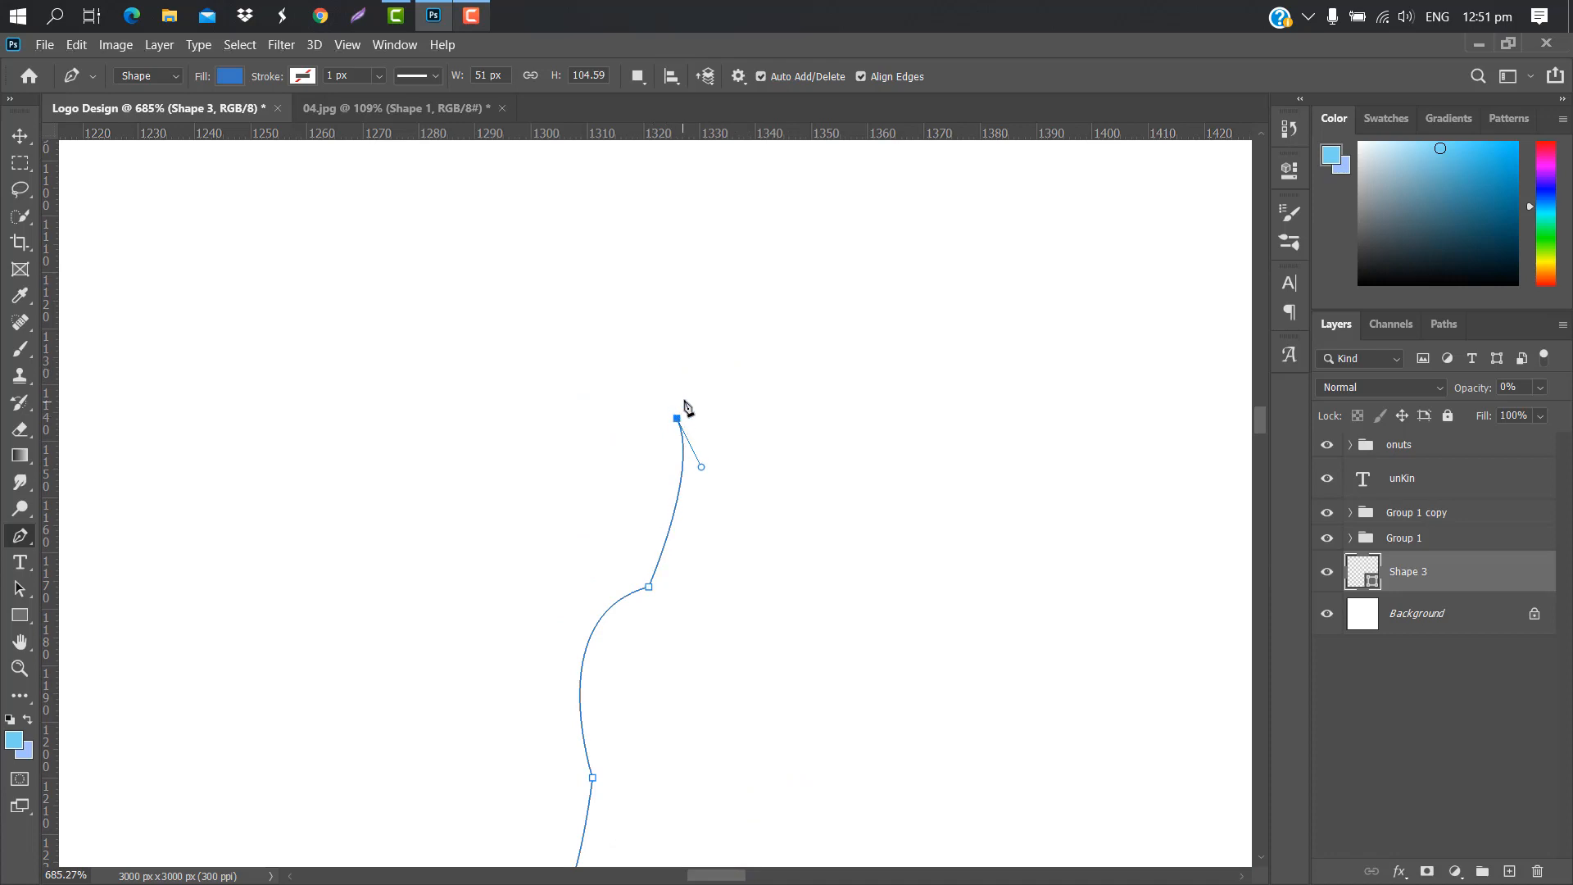
{"action": "left_click_drag", "start_coordinate": [738, 295], "coordinate": [840, 281]}
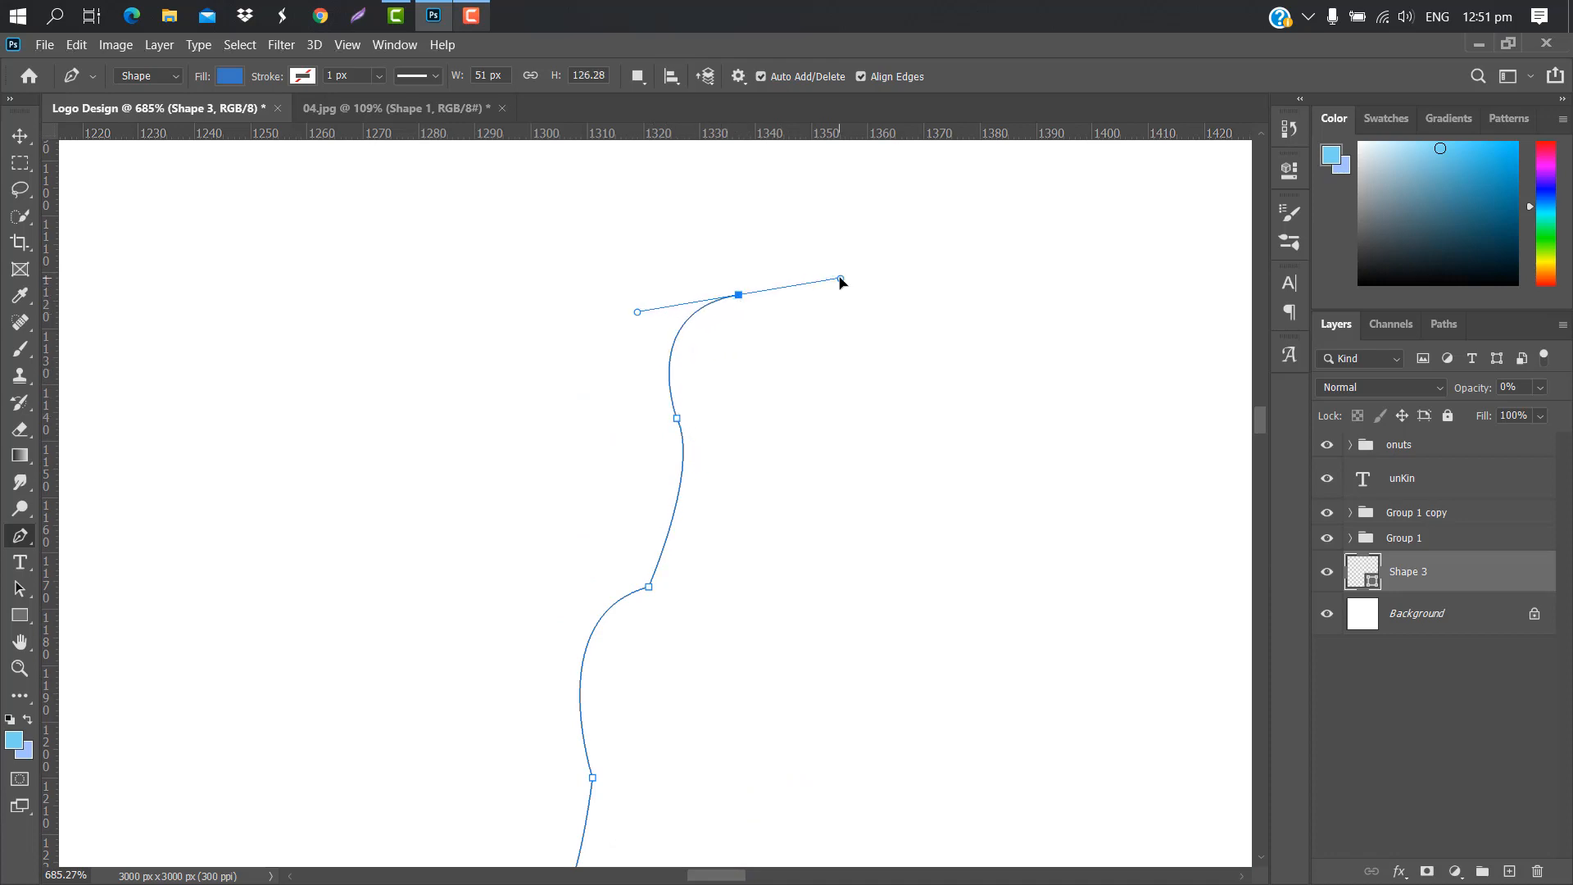
{"action": "left_click", "coordinate": [739, 297]}
{"action": "scroll", "coordinate": [1263, 414], "scroll_direction": "up", "scroll_amount": 3}
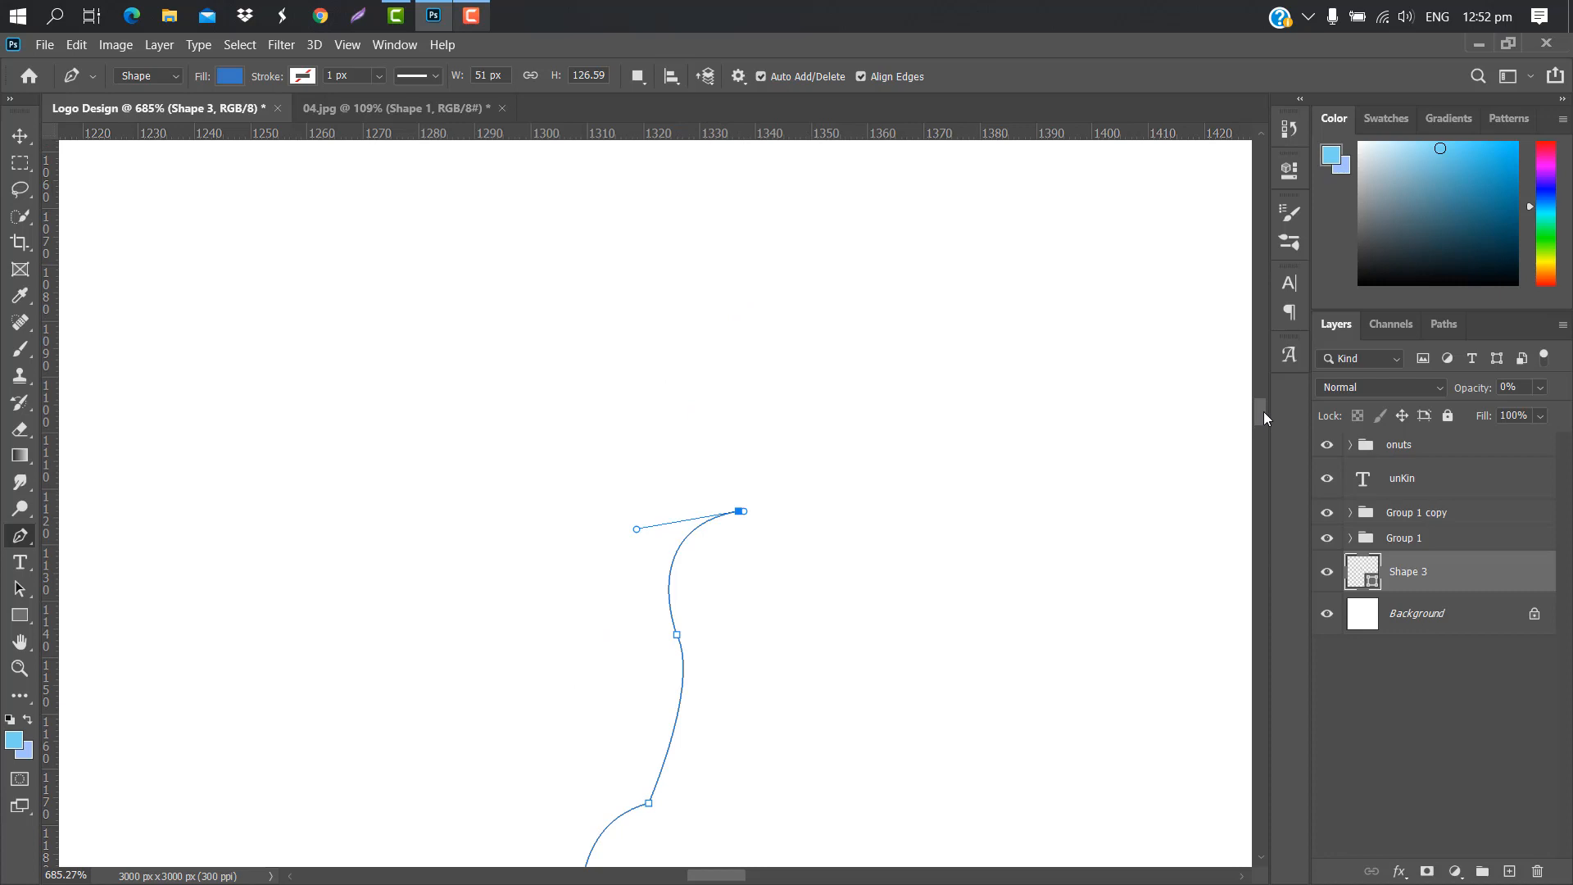
{"action": "left_click_drag", "start_coordinate": [833, 440], "coordinate": [841, 403]}
{"action": "left_click", "coordinate": [834, 440]}
{"action": "scroll", "coordinate": [1267, 414], "scroll_direction": "up", "scroll_amount": 3}
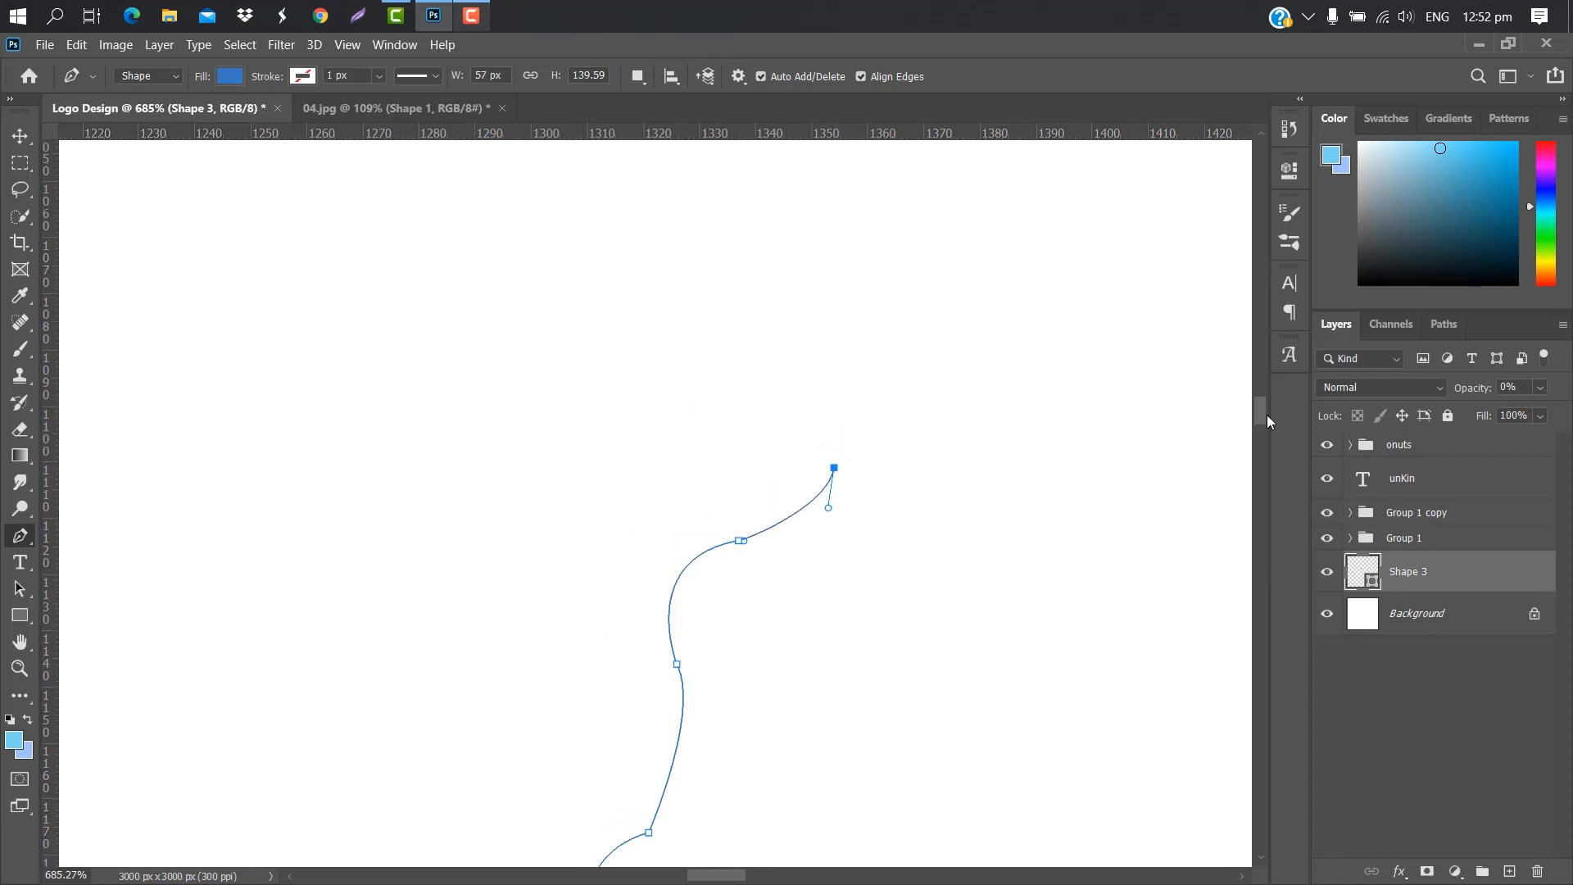
Step: Draw the figure's back up to the armpit, then curve down the inner rear arm and around the hand
{"action": "left_click", "coordinate": [856, 517]}
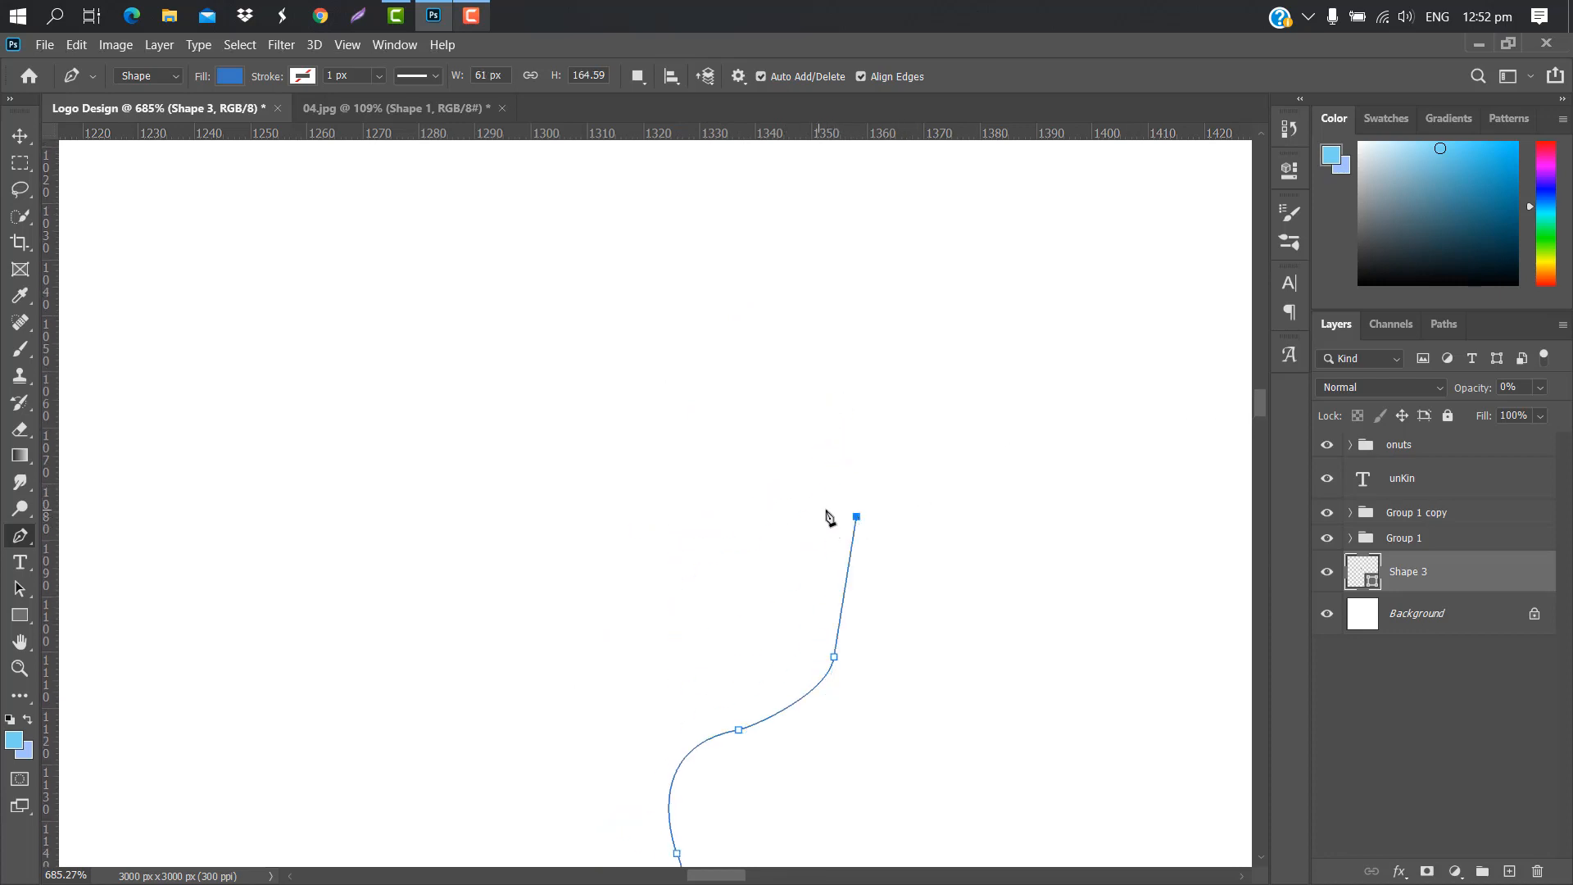
{"action": "left_click_drag", "start_coordinate": [784, 514], "coordinate": [756, 487]}
{"action": "left_click", "coordinate": [784, 513]}
{"action": "left_click_drag", "start_coordinate": [705, 601], "coordinate": [691, 670]}
{"action": "left_click", "coordinate": [706, 601]}
{"action": "left_click", "coordinate": [711, 651]}
{"action": "left_click_drag", "start_coordinate": [654, 606], "coordinate": [730, 568]}
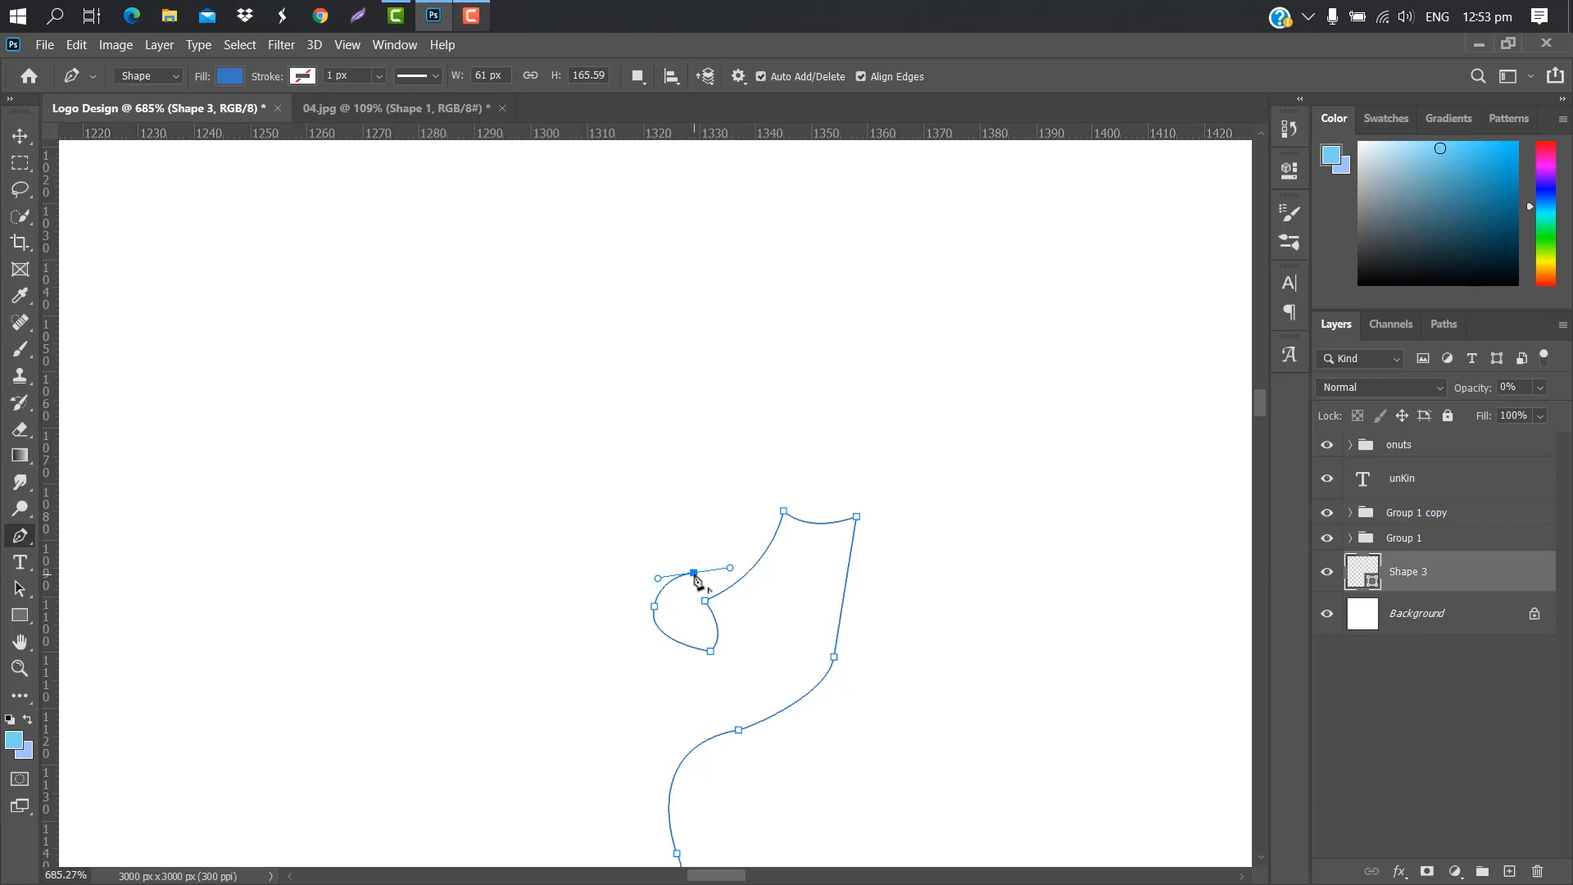
Step: Trace the outer rear arm up to the elbow and over the shoulder, bringing the outline to about 178 px high
{"action": "left_click", "coordinate": [694, 574], "text": "alt"}
{"action": "left_click_drag", "start_coordinate": [733, 477], "coordinate": [738, 426]}
{"action": "left_click", "coordinate": [733, 477], "text": "alt"}
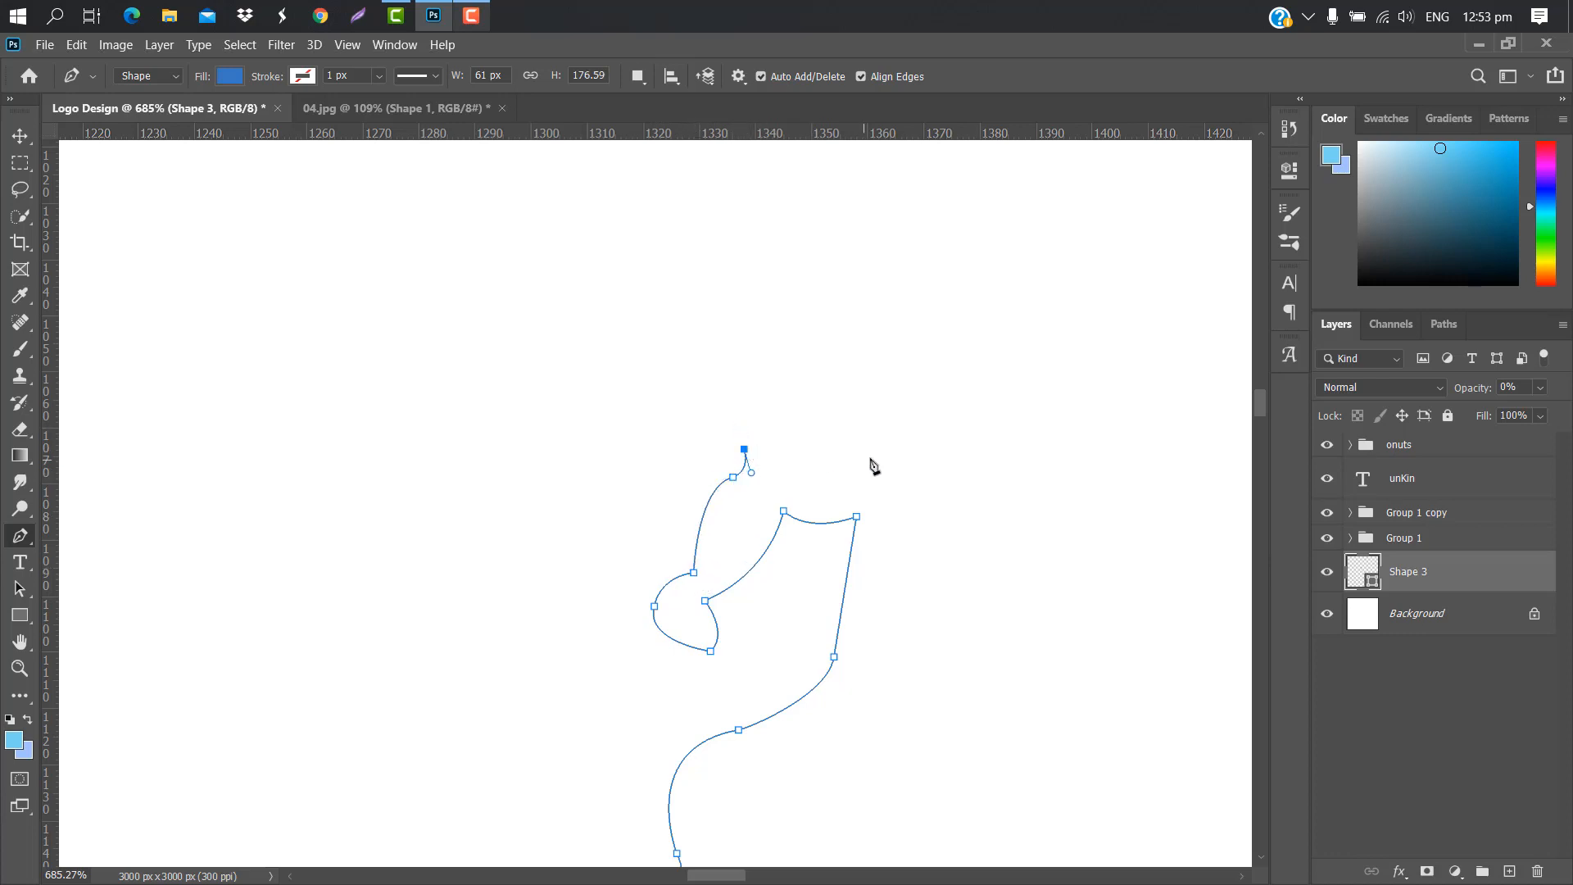
{"action": "left_click_drag", "start_coordinate": [878, 443], "coordinate": [914, 468]}
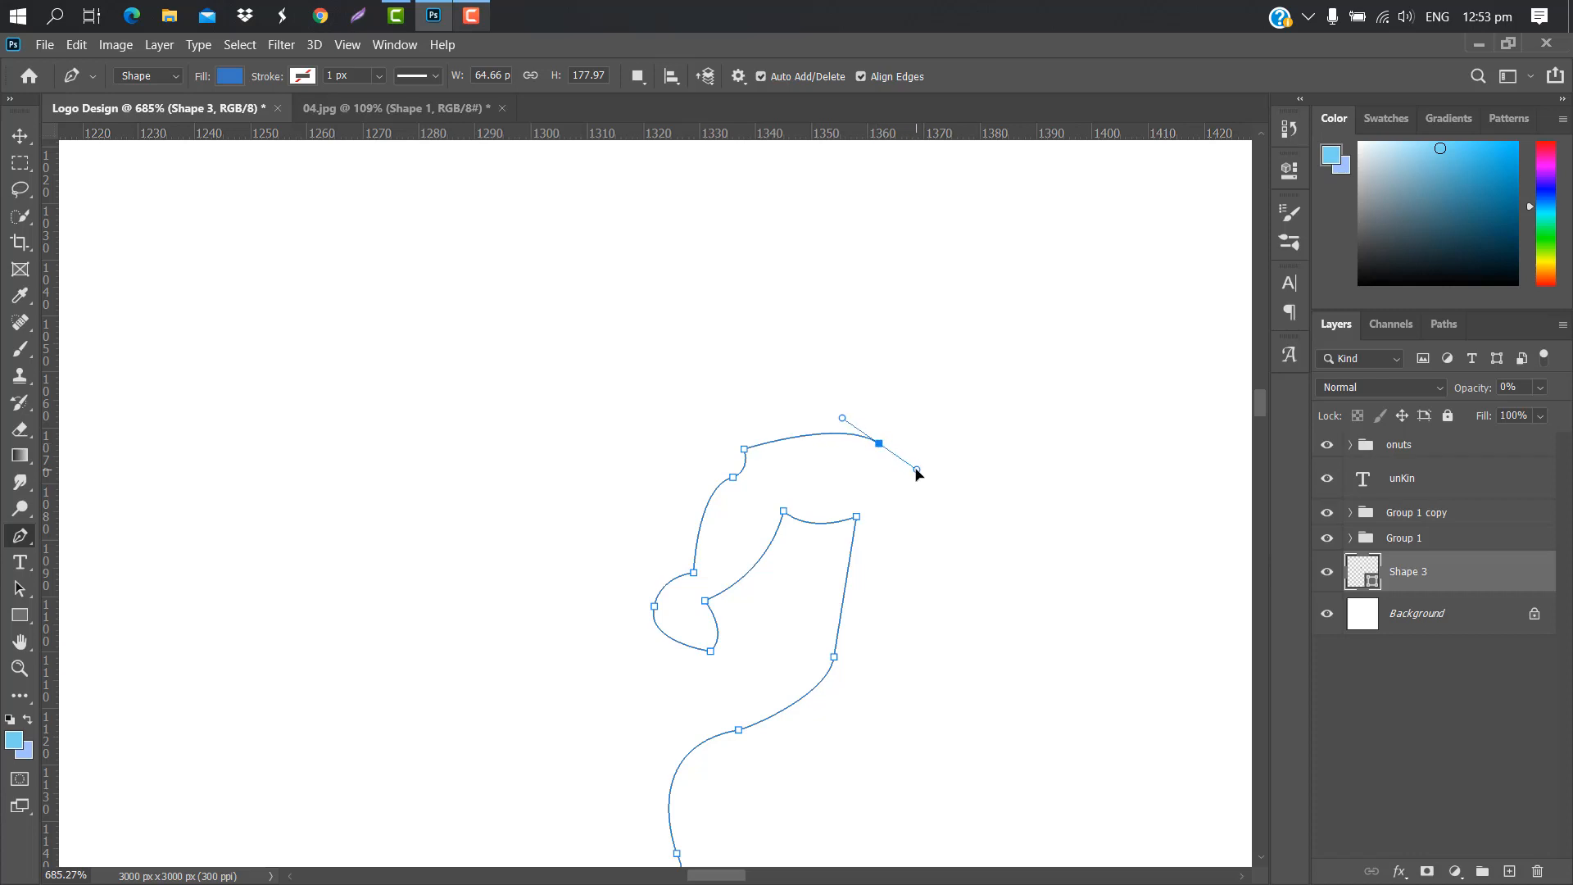
{"action": "left_click", "coordinate": [879, 444], "text": "alt"}
Step: Extend the outline along the neck and back of the head to a pointed hair tip, about 210 px overall height
{"action": "scroll", "coordinate": [948, 427], "scroll_direction": "right", "scroll_amount": 5}
{"action": "left_click_drag", "start_coordinate": [575, 387], "coordinate": [556, 361]}
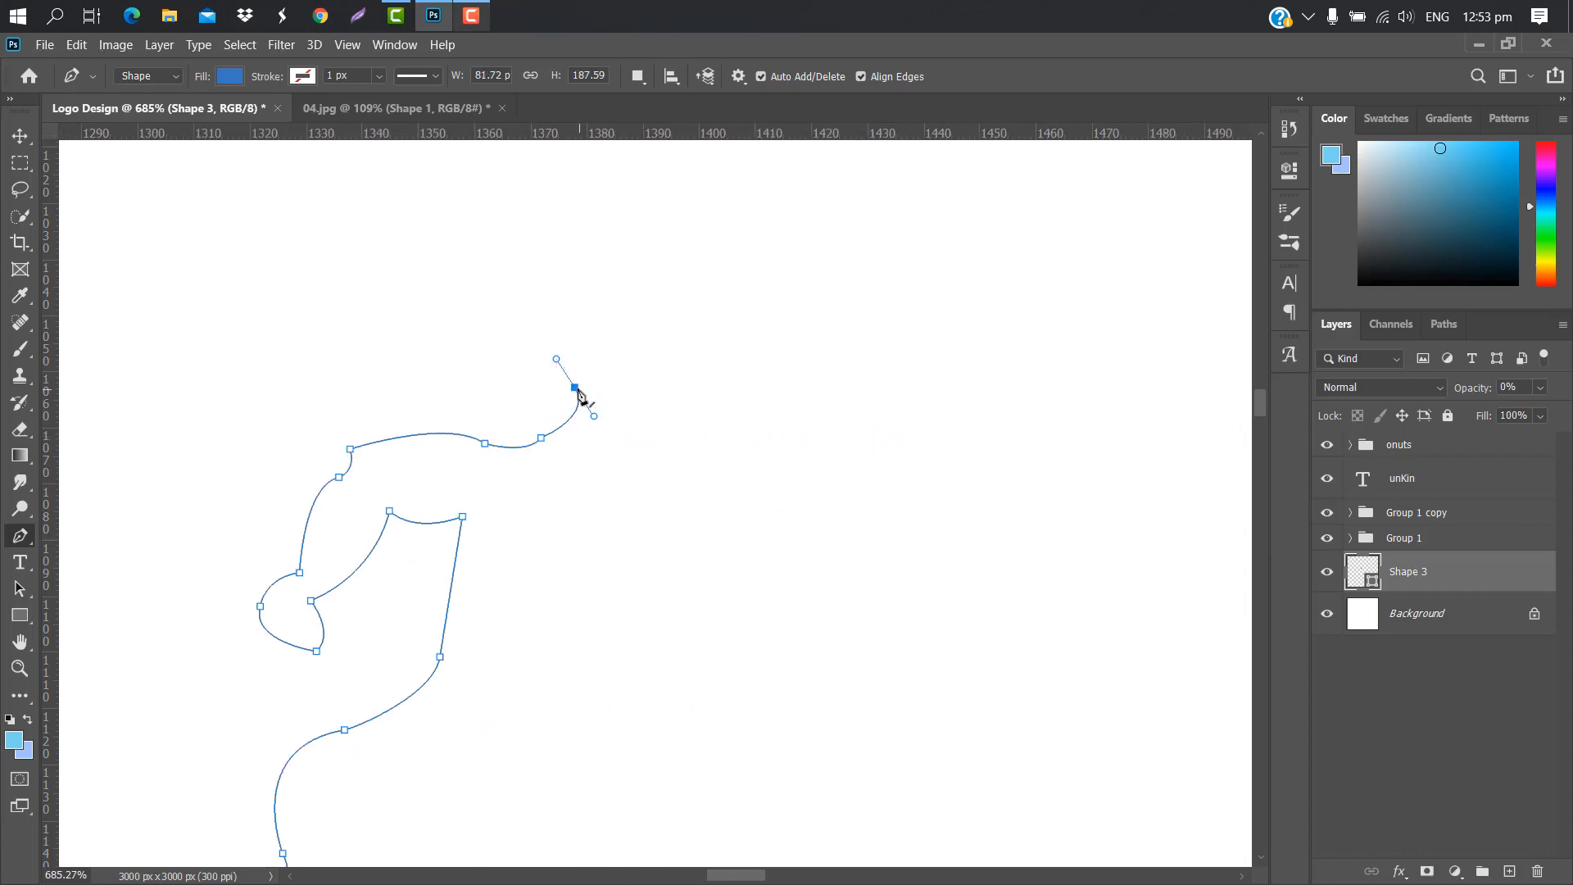
{"action": "left_click_drag", "start_coordinate": [608, 298], "coordinate": [687, 312]}
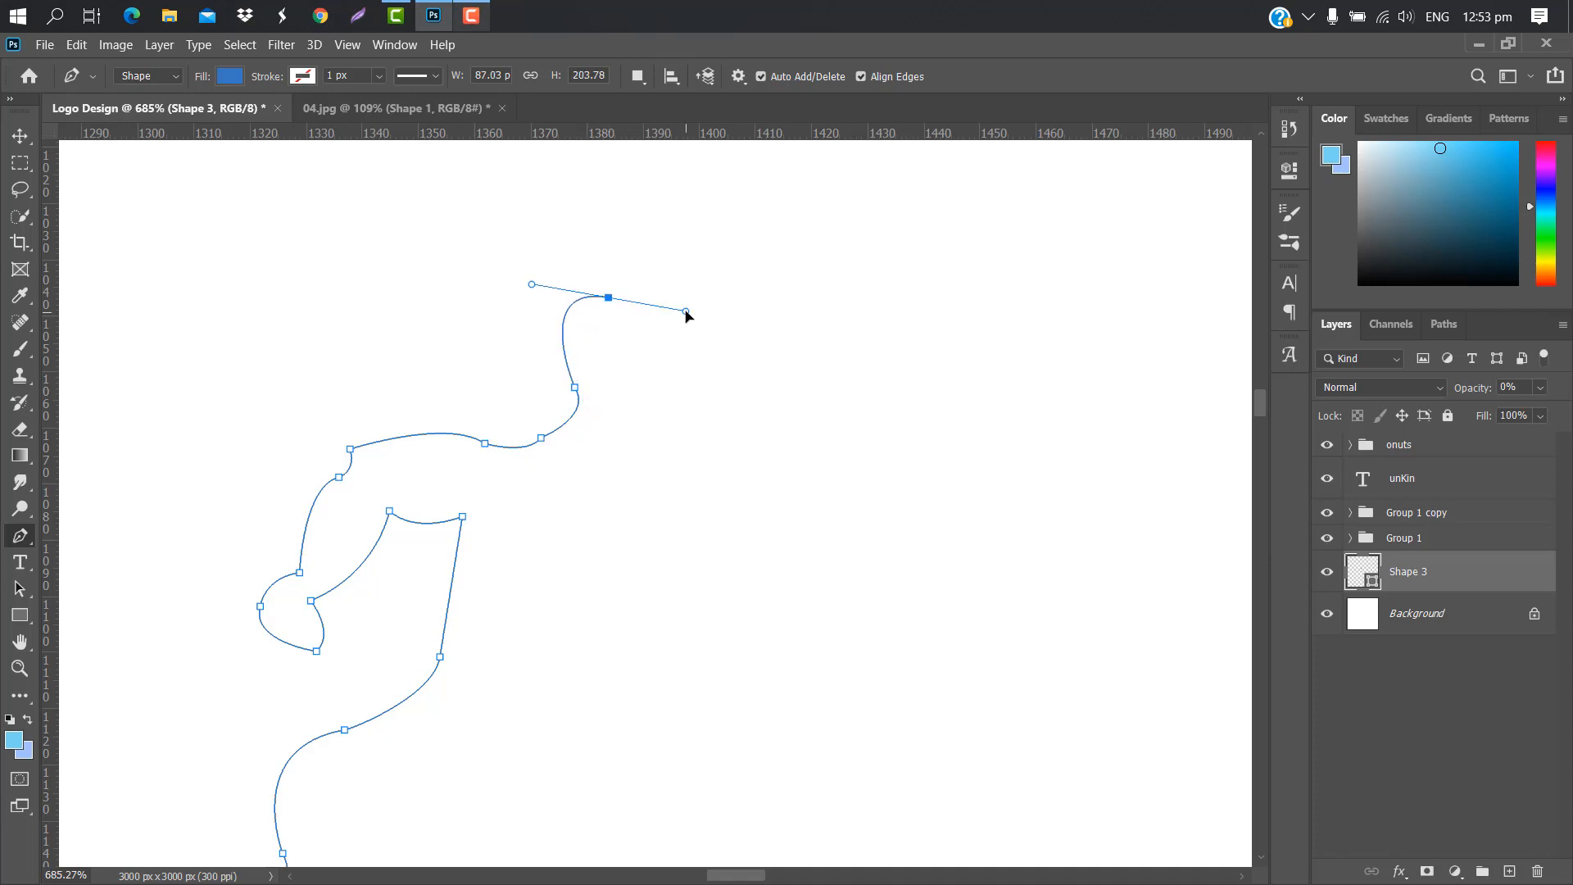
{"action": "left_click", "coordinate": [608, 297], "text": "alt"}
{"action": "left_click", "coordinate": [603, 263]}
Step: Draw the figure's face profile from the forehead past the nose and chin down to the front of the neck
{"action": "left_click_drag", "start_coordinate": [693, 342], "coordinate": [702, 390]}
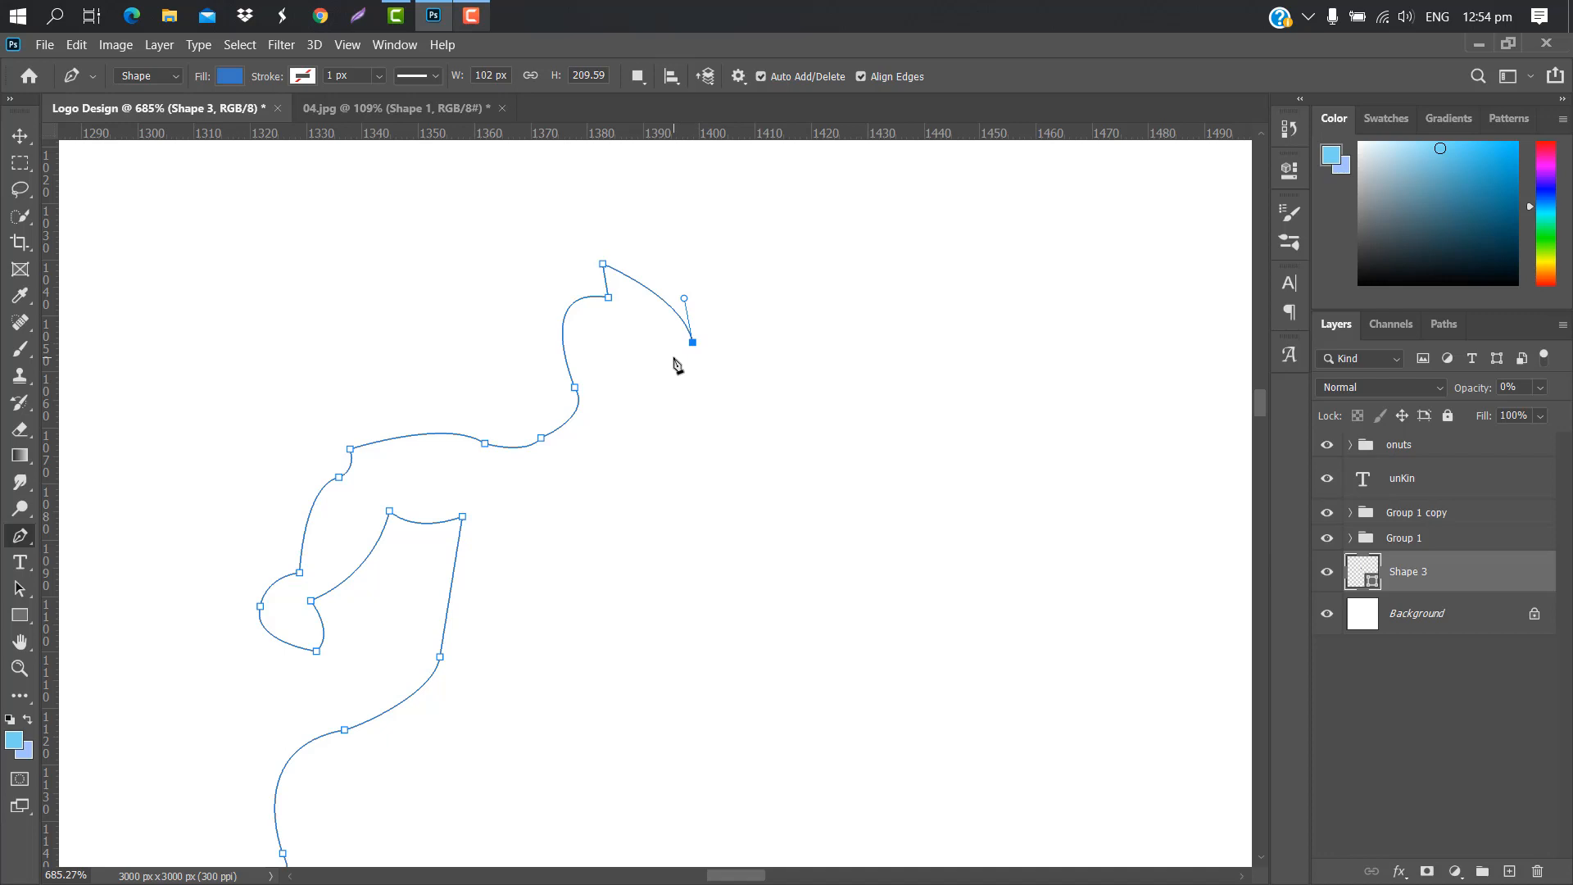
{"action": "left_click_drag", "start_coordinate": [698, 398], "coordinate": [698, 408]}
{"action": "left_click", "coordinate": [698, 399], "text": "alt"}
{"action": "left_click_drag", "start_coordinate": [625, 443], "coordinate": [597, 490]}
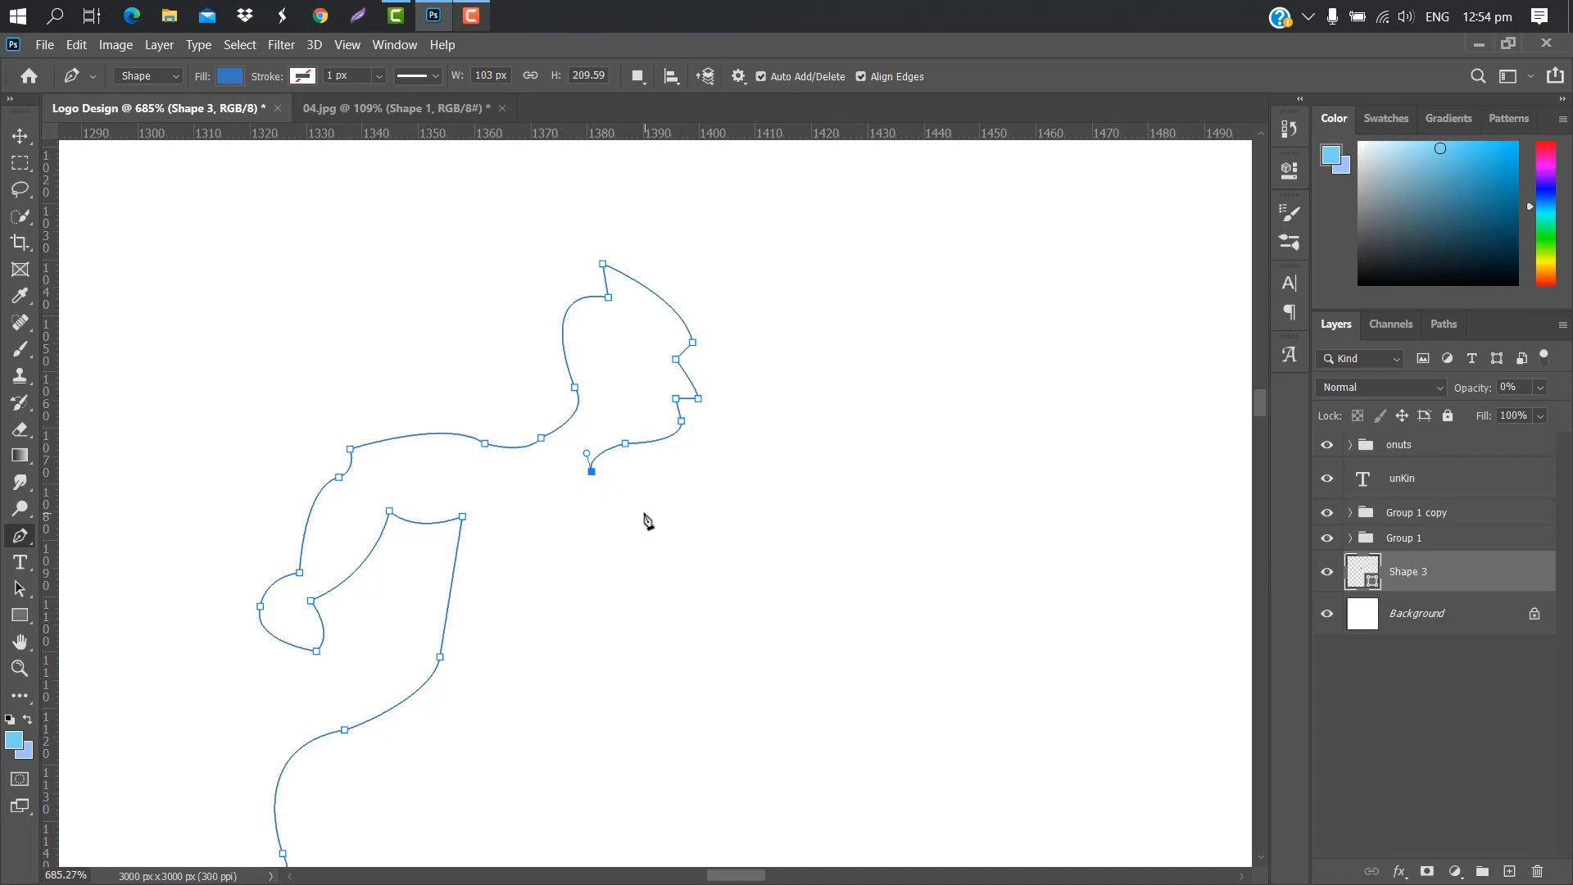
Step: Draw the upper edge of the front arm and the raised hand, widening the outline to about 129 px
{"action": "left_click_drag", "start_coordinate": [647, 516], "coordinate": [696, 585]}
{"action": "left_click_drag", "start_coordinate": [783, 539], "coordinate": [832, 450]}
{"action": "left_click", "coordinate": [816, 443]}
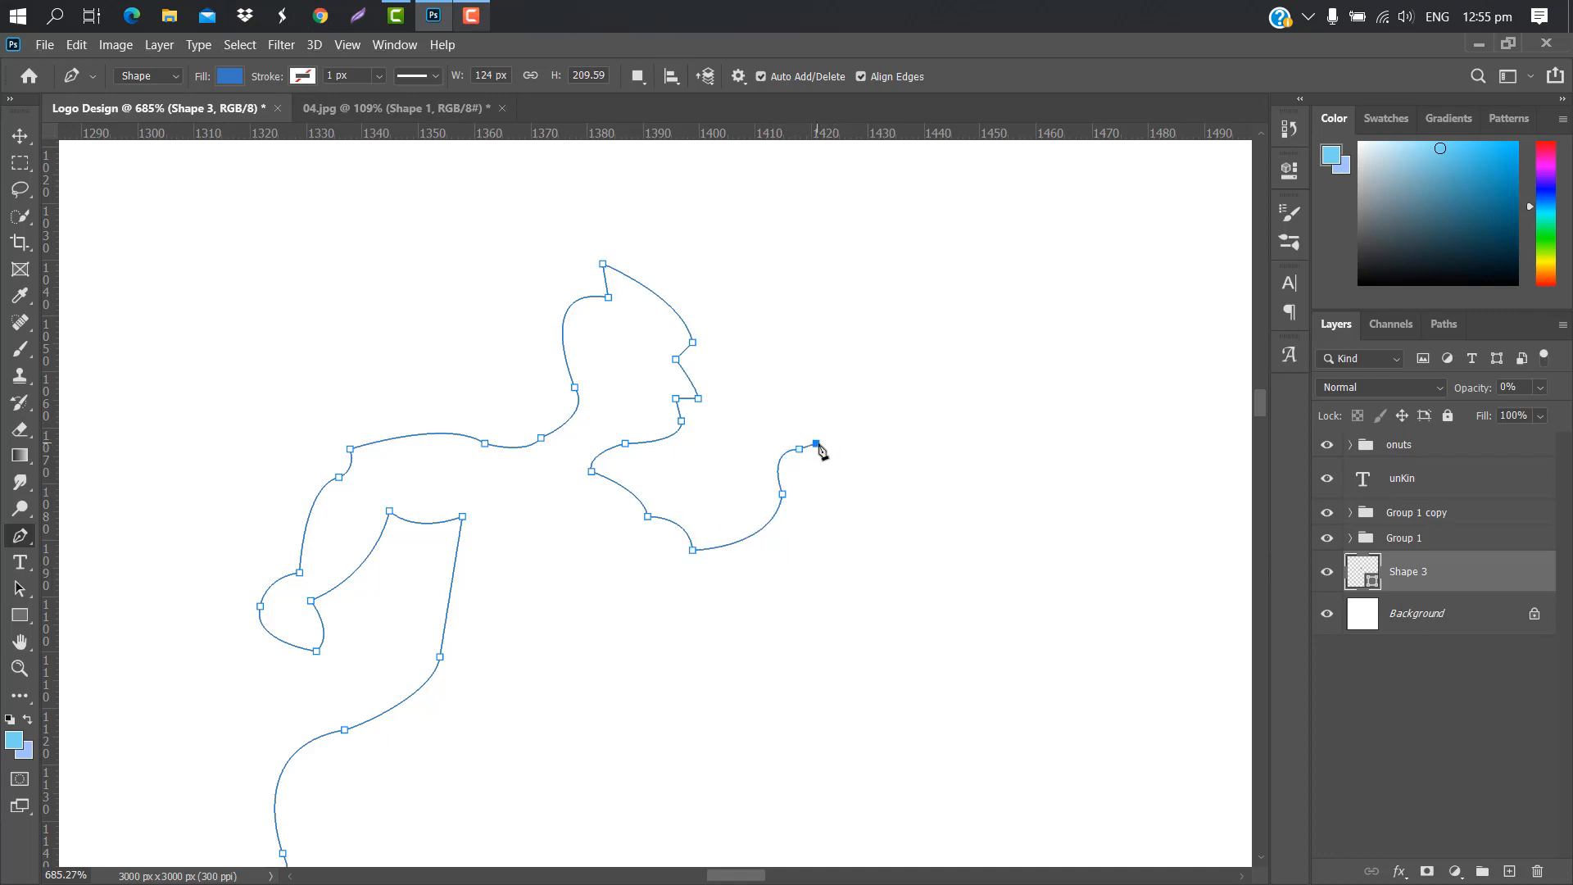
{"action": "left_click", "coordinate": [816, 455]}
{"action": "left_click", "coordinate": [838, 460]}
{"action": "left_click_drag", "start_coordinate": [838, 461], "coordinate": [840, 469]}
{"action": "left_click", "coordinate": [844, 466]}
{"action": "left_click", "coordinate": [826, 494]}
Step: Trace the underside of the front arm back to the armpit and down the chest to the waist
{"action": "left_click_drag", "start_coordinate": [721, 600], "coordinate": [604, 562]}
{"action": "left_click", "coordinate": [721, 601], "text": "alt"}
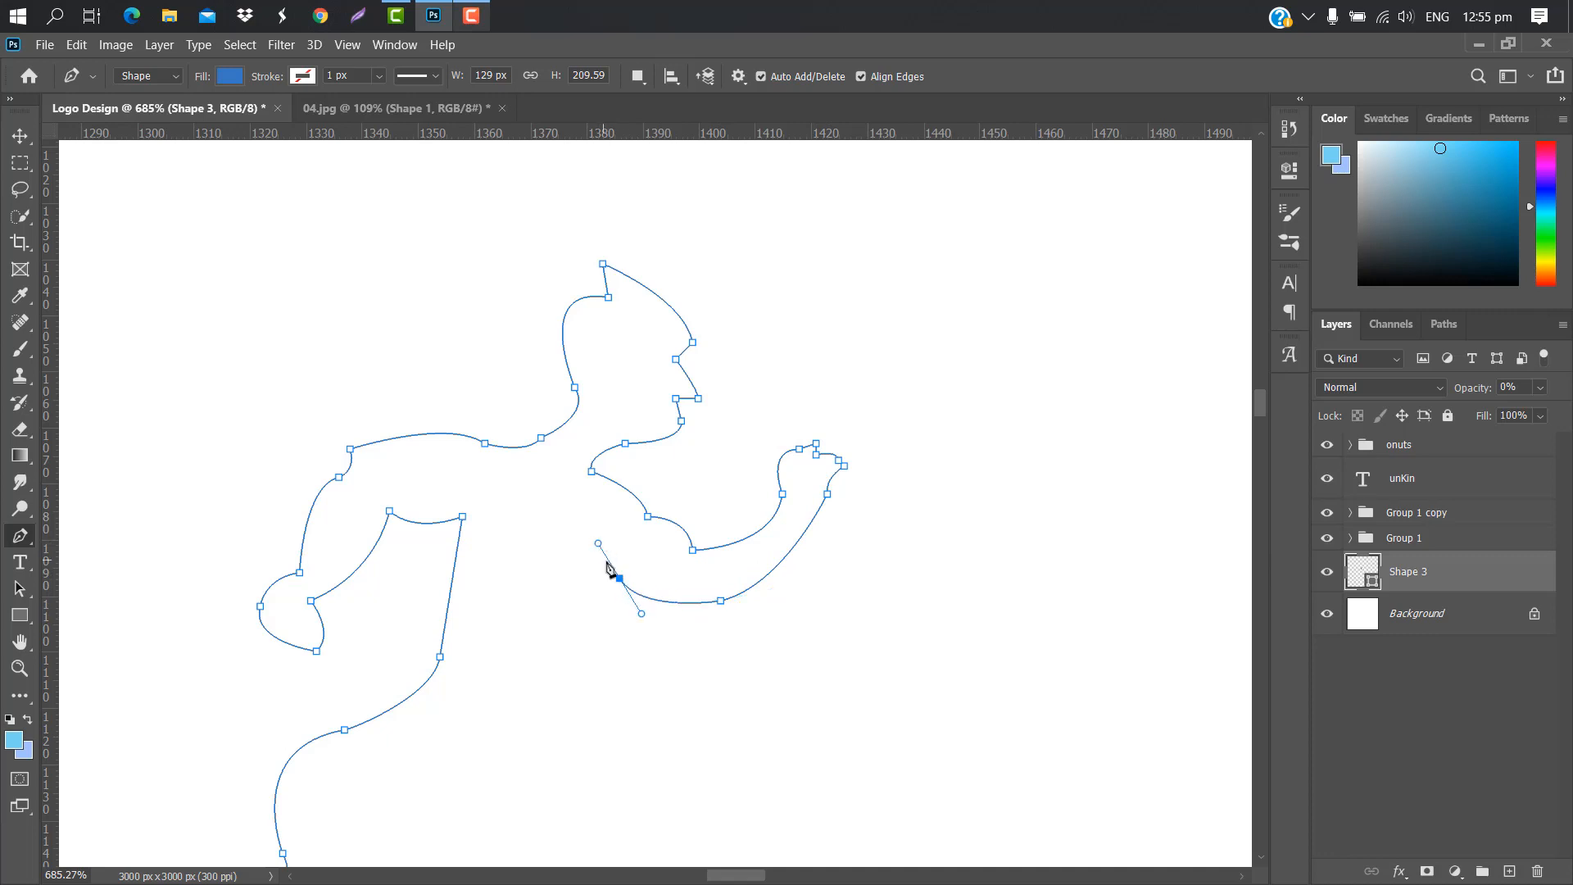
{"action": "left_click", "coordinate": [620, 579], "text": "alt"}
{"action": "left_click", "coordinate": [625, 629]}
{"action": "left_click_drag", "start_coordinate": [586, 729], "coordinate": [599, 771]}
{"action": "left_click", "coordinate": [587, 731], "text": "alt"}
Step: Draw the front thigh outward from the waist and round the knee back underneath toward the shin
{"action": "scroll", "coordinate": [930, 580], "scroll_direction": "up", "scroll_amount": 3}
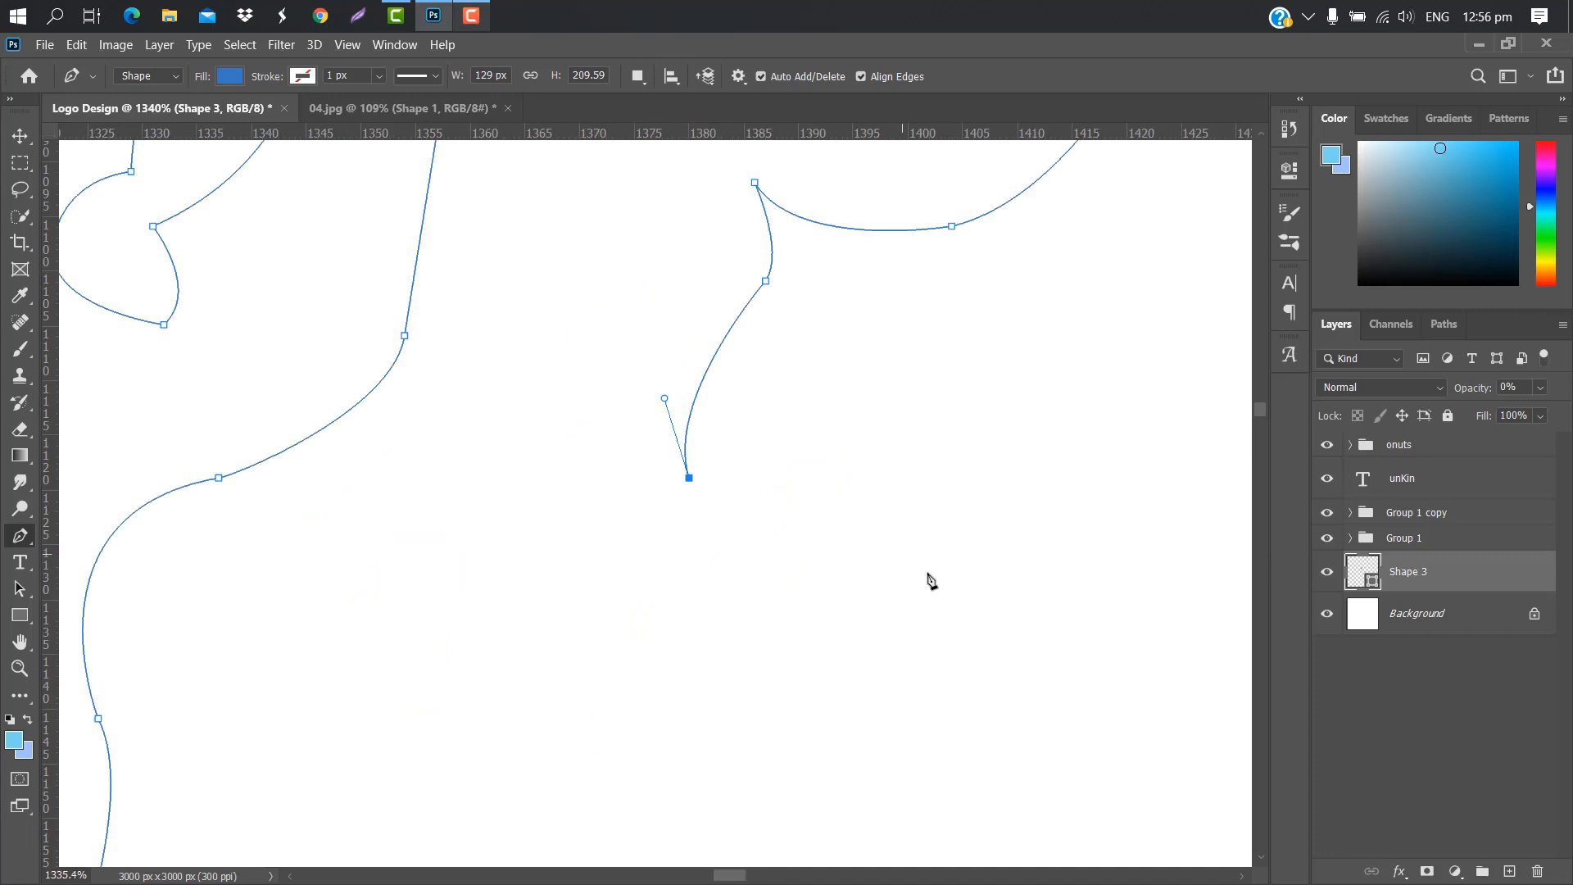
{"action": "left_click_drag", "start_coordinate": [1050, 586], "coordinate": [1079, 681]}
{"action": "left_click", "coordinate": [1050, 586], "text": "alt"}
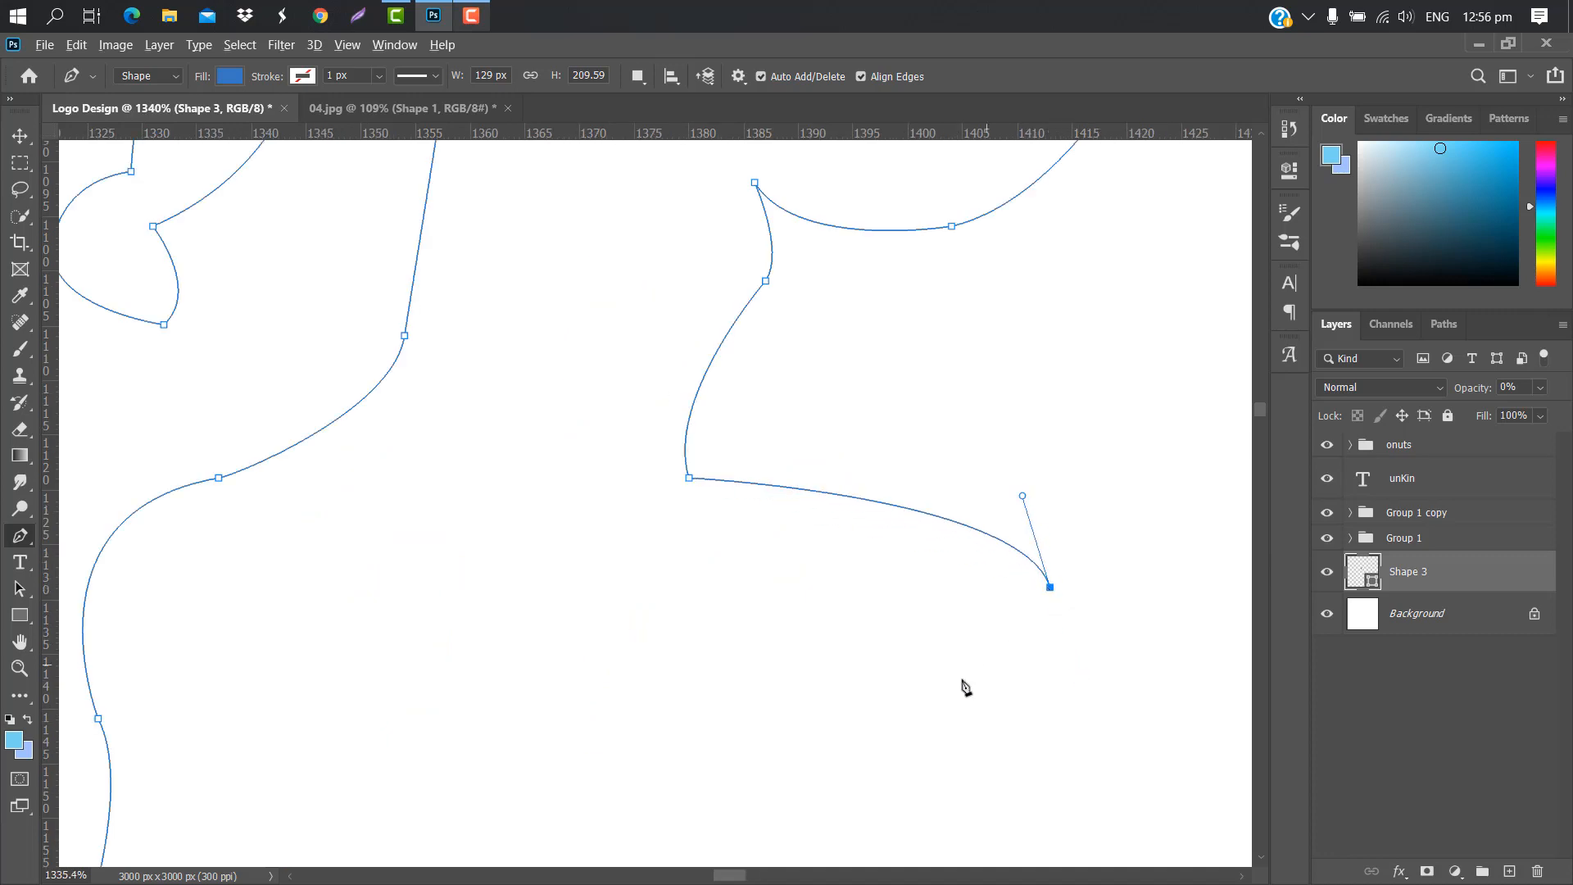
{"action": "left_click_drag", "start_coordinate": [809, 740], "coordinate": [564, 791]}
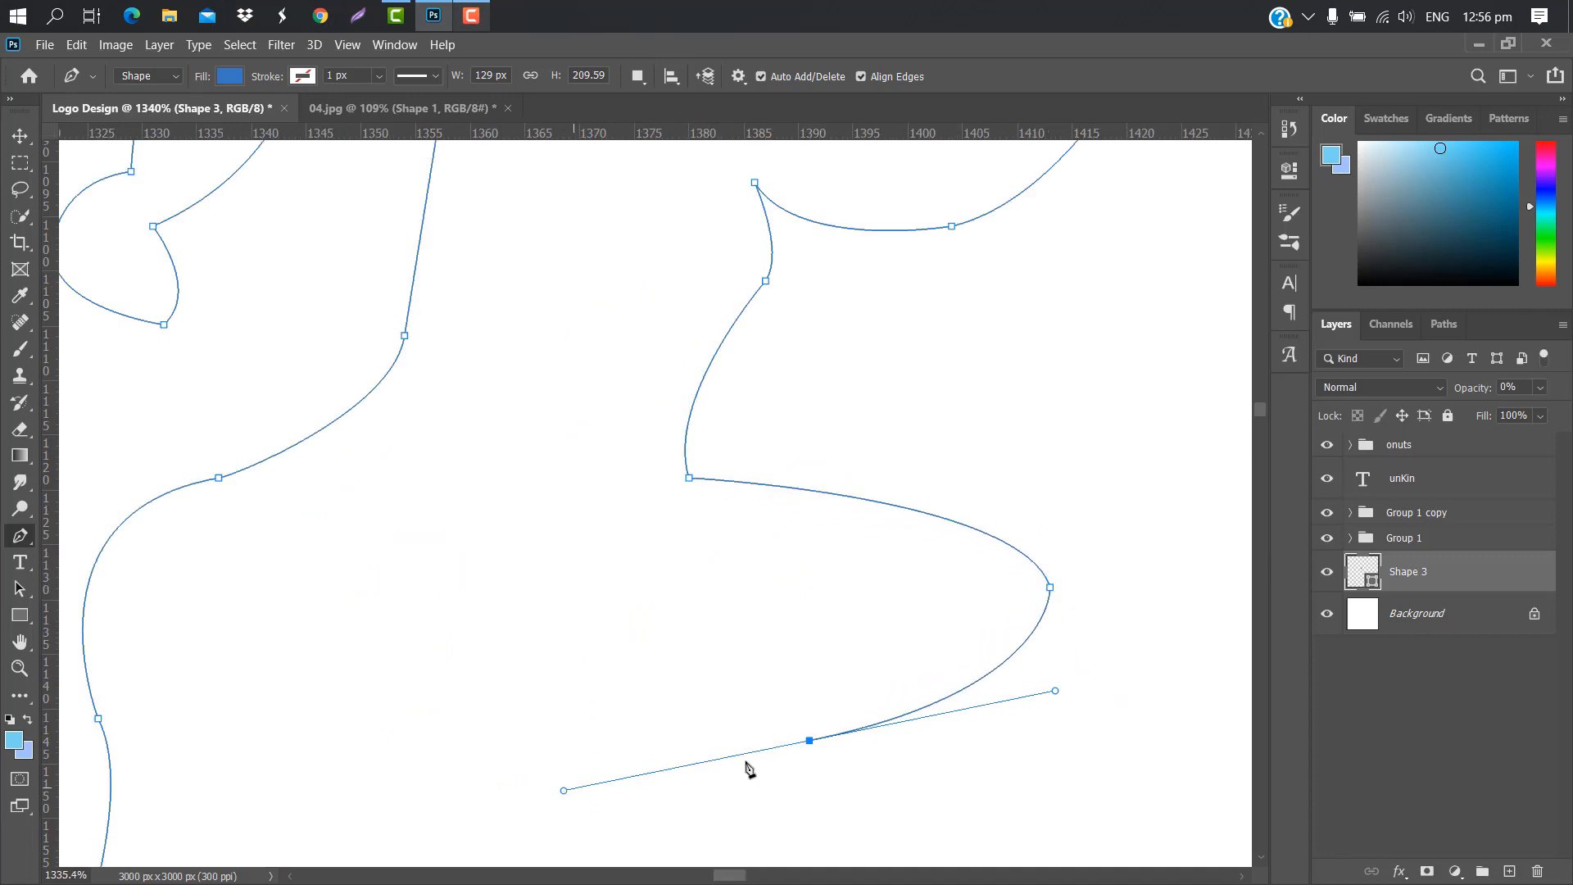
{"action": "left_click", "coordinate": [809, 741], "text": "alt"}
Step: Trace the underside of the raised front leg back to the rear shin and add the small pointed foot tip beneath it
{"action": "left_click_drag", "start_coordinate": [1260, 412], "coordinate": [1259, 422]}
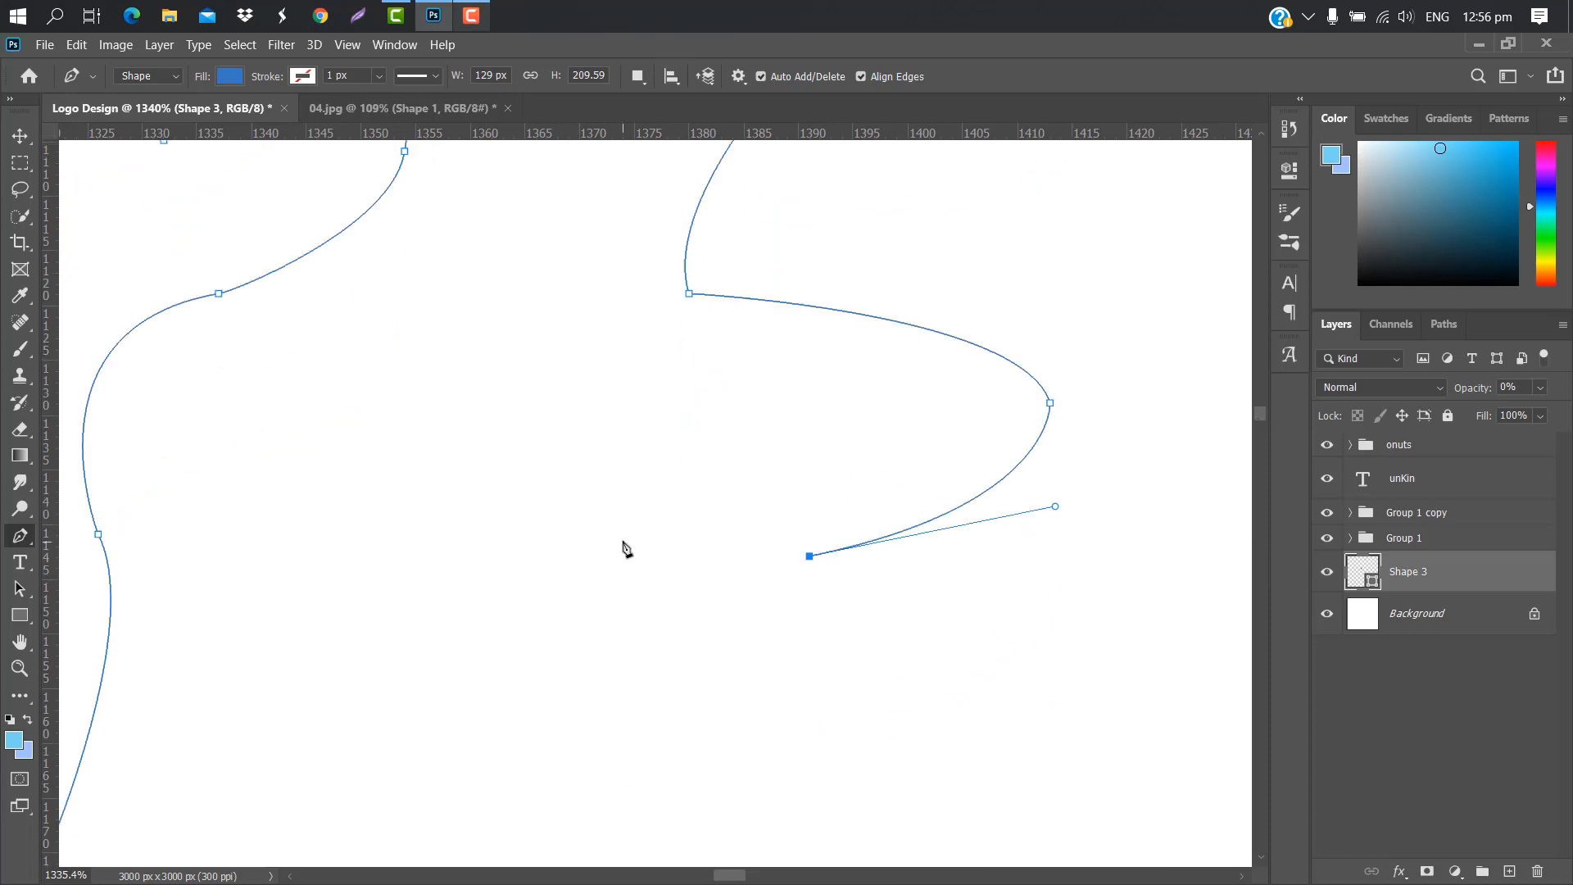
{"action": "left_click_drag", "start_coordinate": [634, 632], "coordinate": [603, 681]}
{"action": "left_click", "coordinate": [635, 633], "text": "alt"}
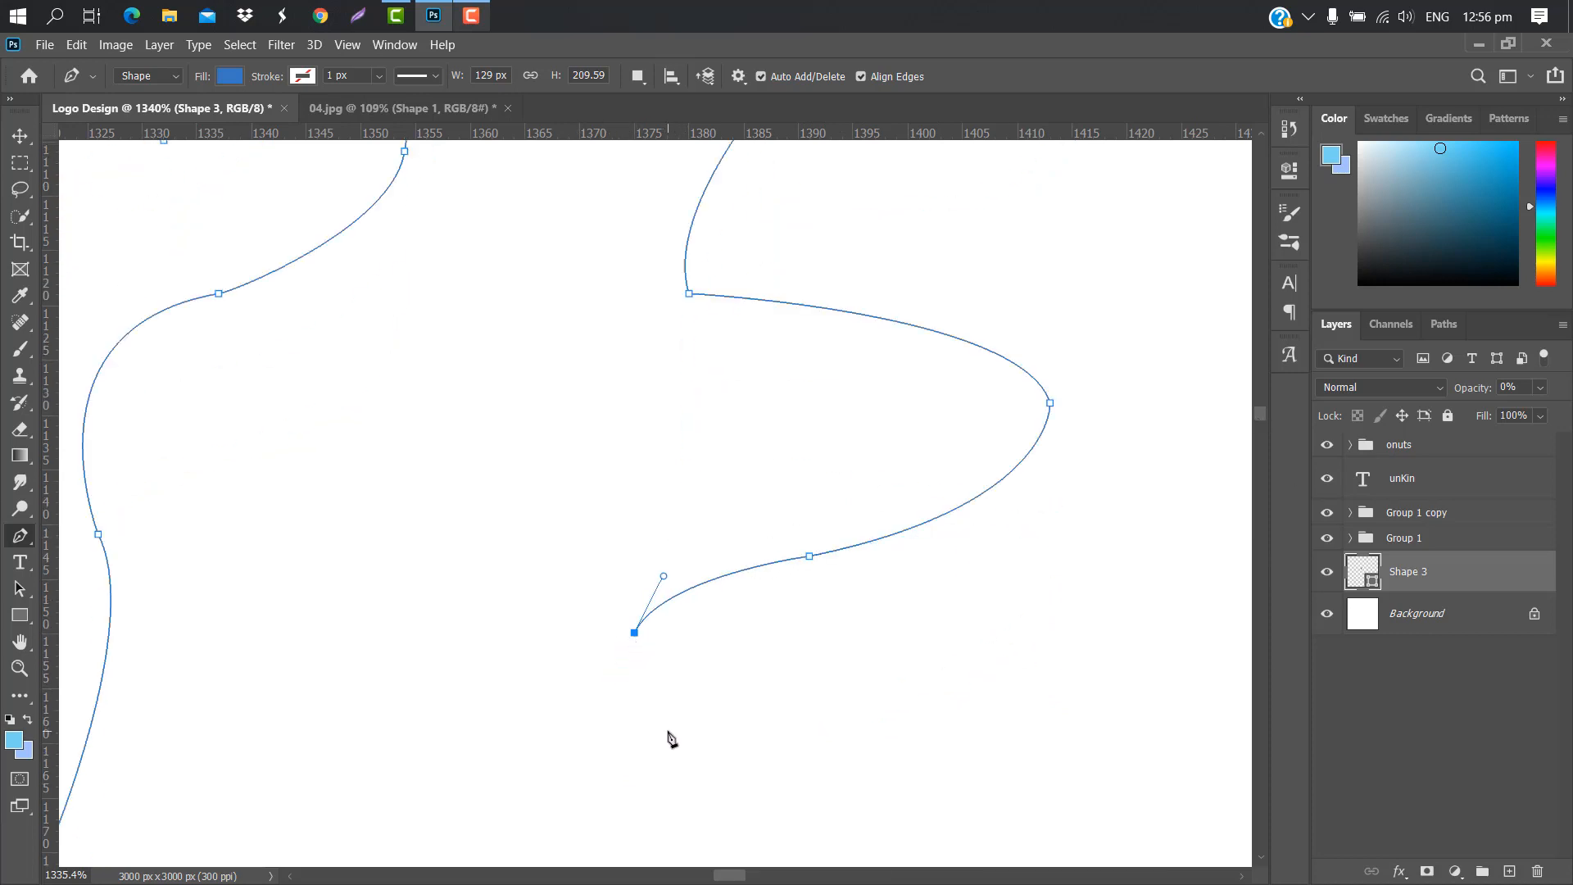
{"action": "left_click_drag", "start_coordinate": [677, 731], "coordinate": [672, 739]}
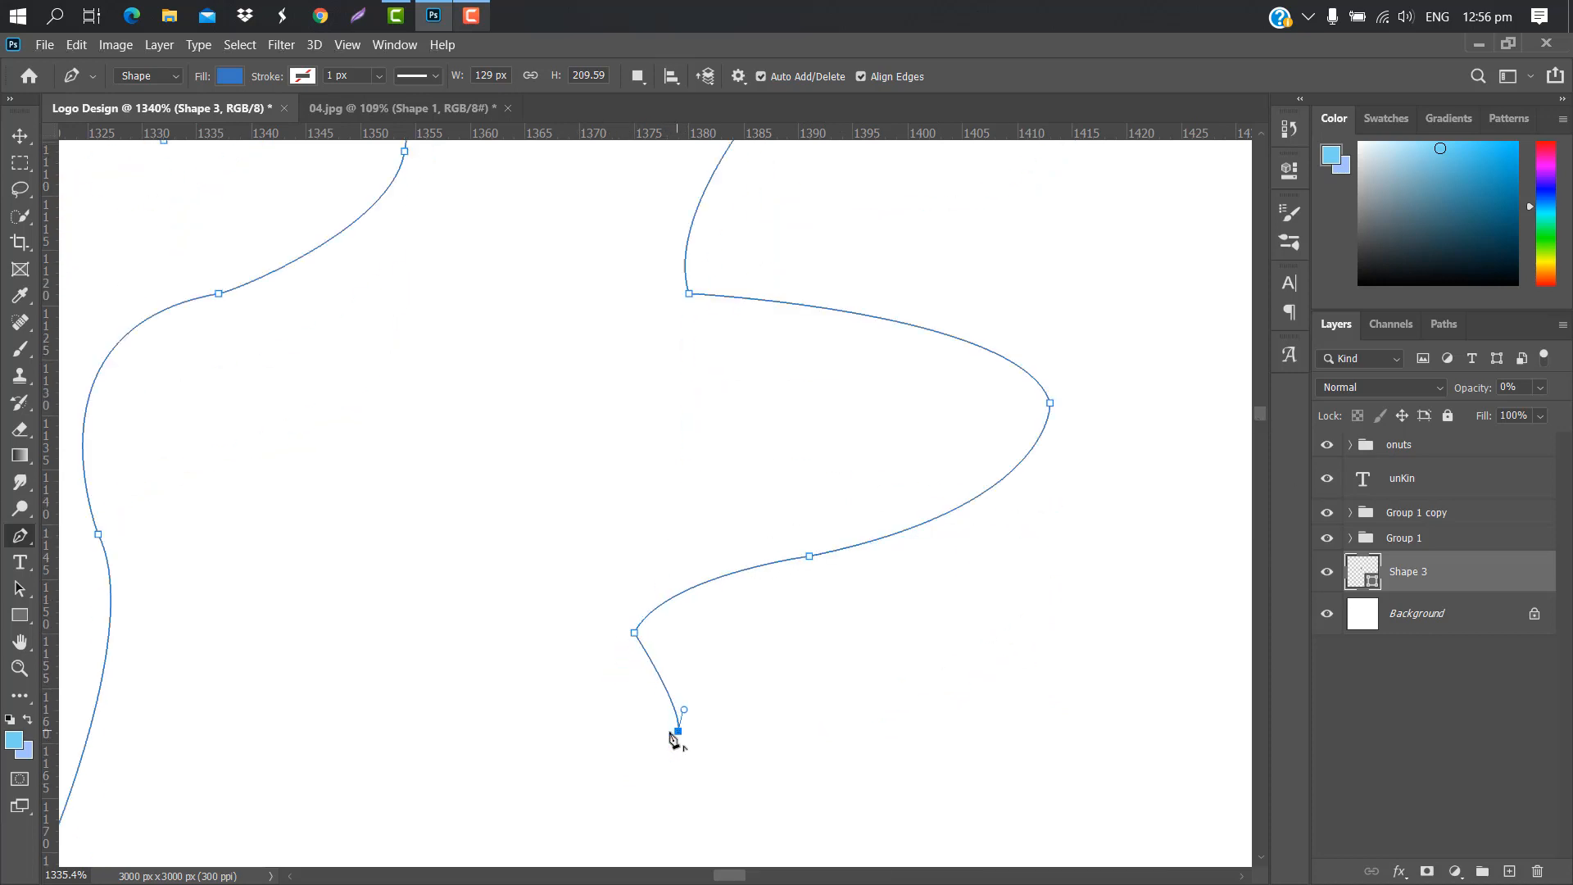
{"action": "left_click", "coordinate": [613, 710]}
Step: Draw the standing leg's front edge down to the ankle and toe, close the figure's outline and set the layer opacity to 93%
{"action": "left_click_drag", "start_coordinate": [1260, 416], "coordinate": [760, 426]}
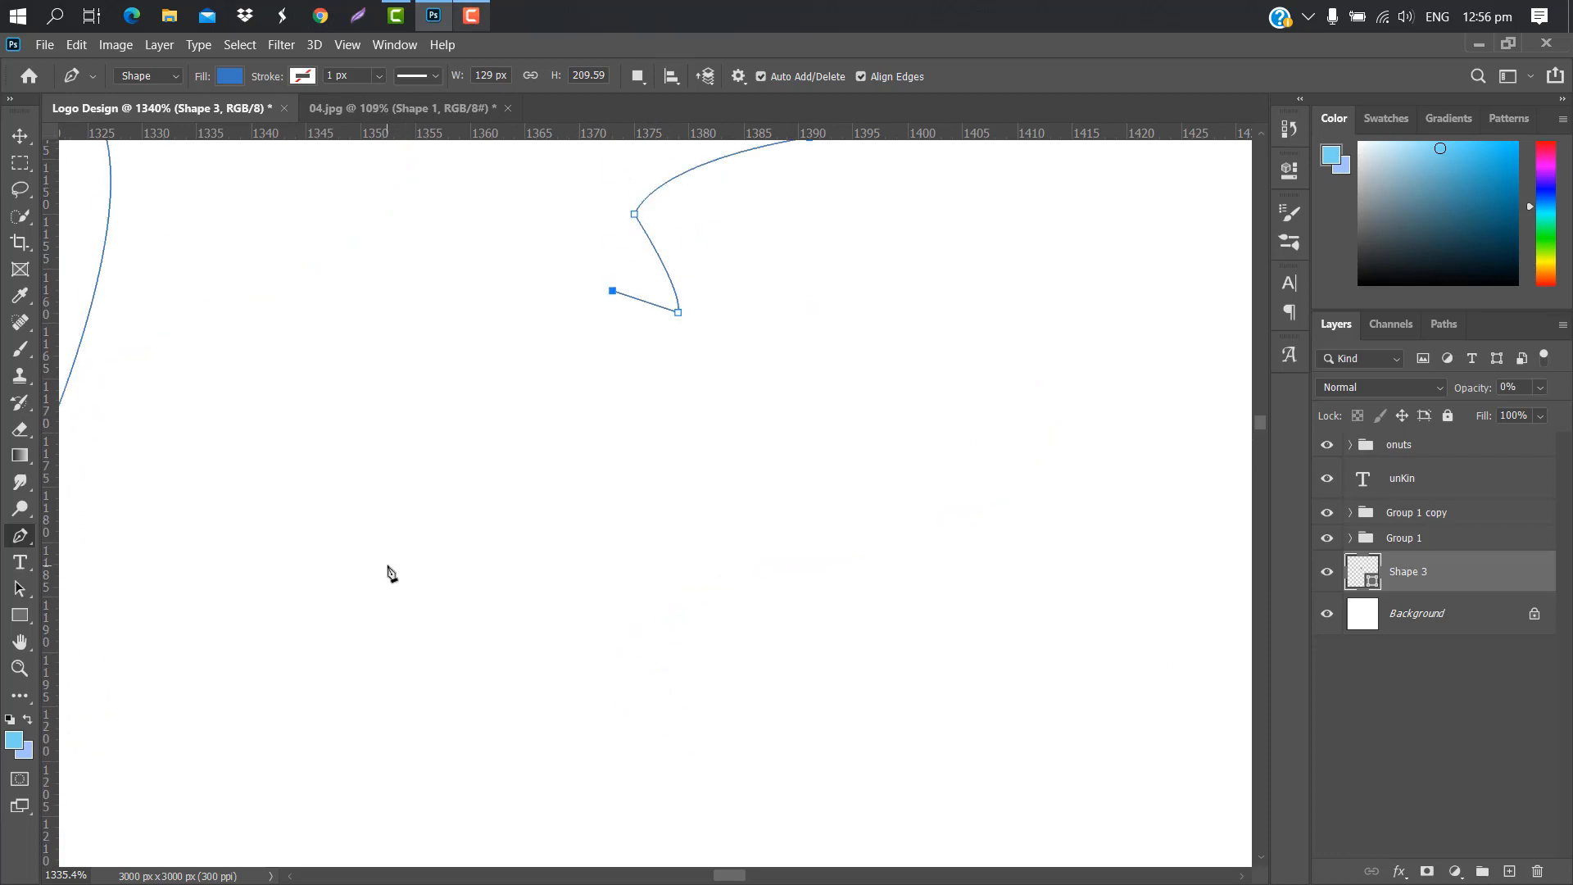
{"action": "left_click", "coordinate": [229, 730]}
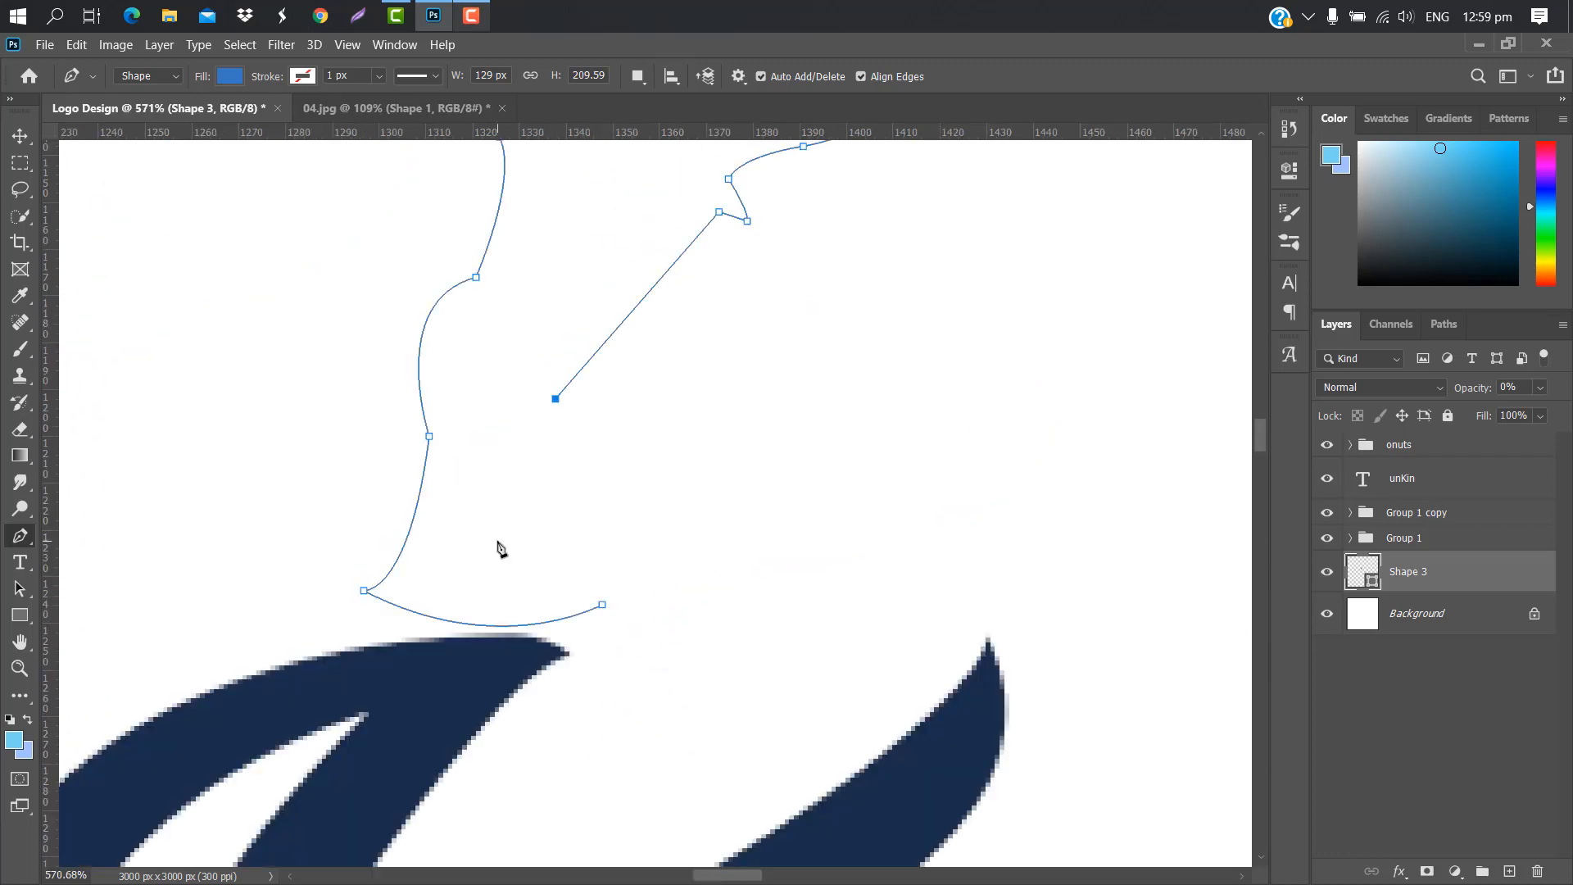
{"action": "left_click", "coordinate": [503, 525]}
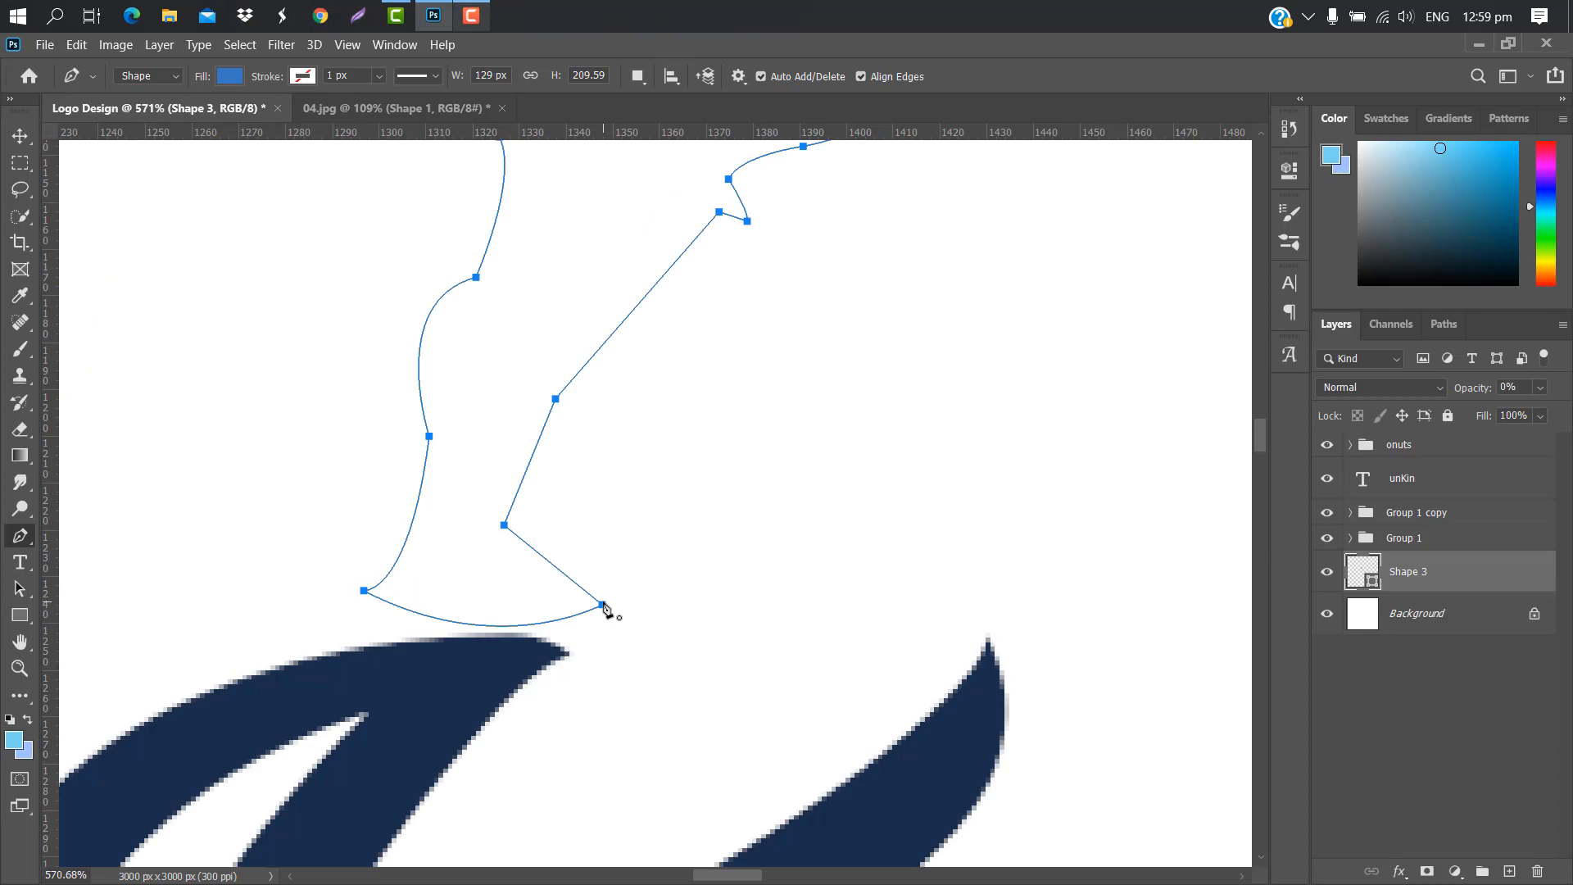
{"action": "left_click", "coordinate": [603, 605]}
{"action": "key", "text": "9"}
{"action": "key", "text": "3"}
{"action": "scroll", "coordinate": [798, 856], "scroll_direction": "down", "scroll_amount": 10}
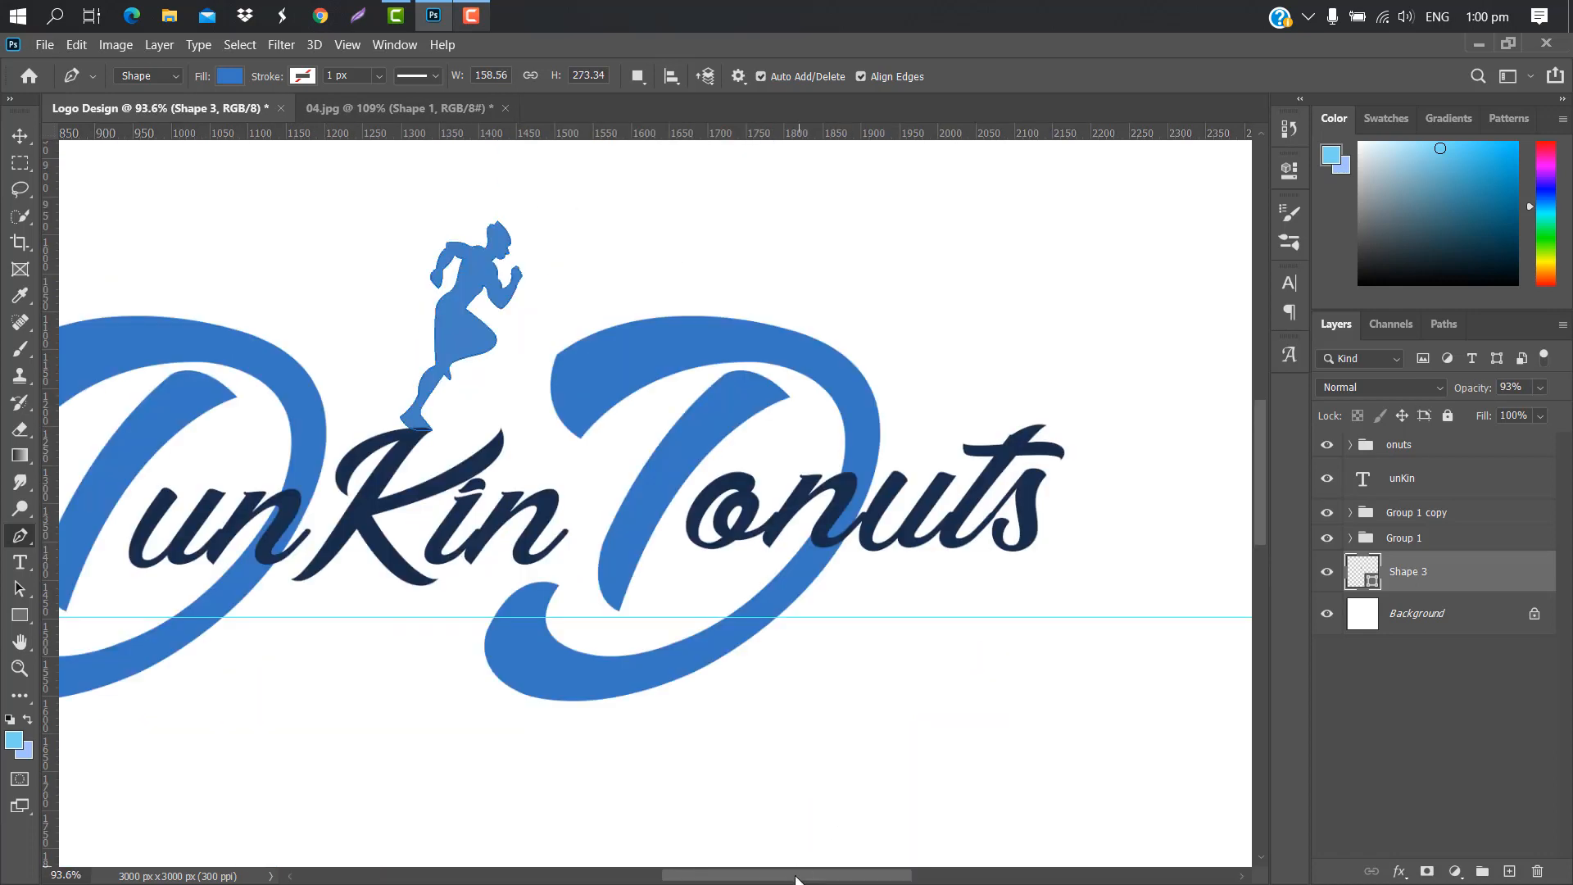
Step: Transform the running figure so it stands on the K, scaling it up proportionally to about 164 × 282 px
{"action": "scroll", "coordinate": [572, 414], "scroll_direction": "up", "scroll_amount": 5}
{"action": "key", "text": "ctrl+t"}
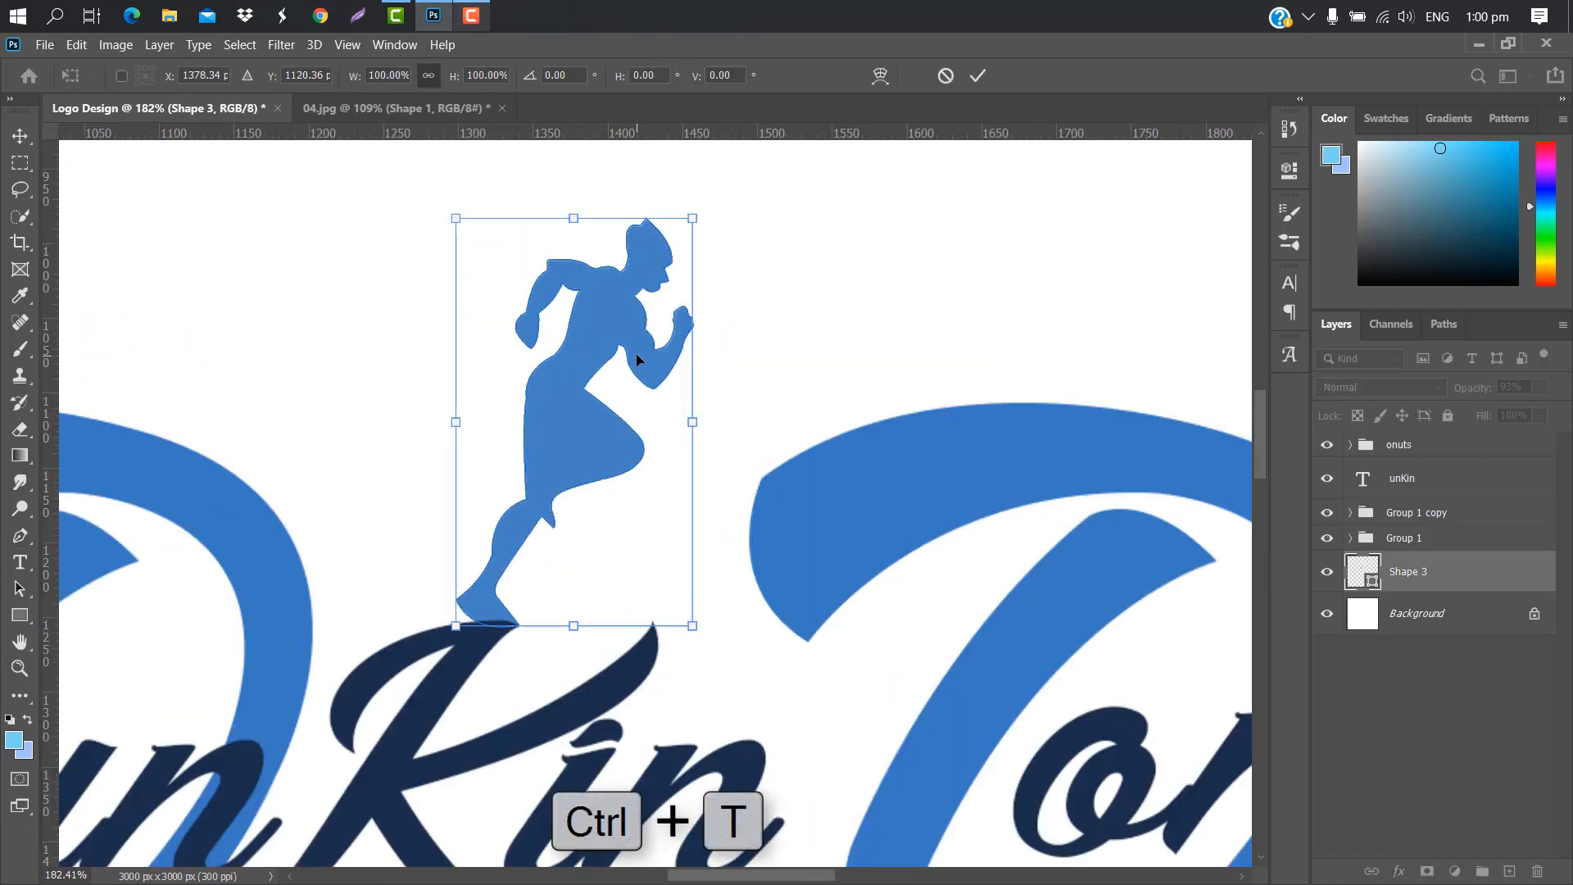
{"action": "left_click_drag", "start_coordinate": [635, 358], "coordinate": [606, 374]}
{"action": "scroll", "coordinate": [660, 301], "scroll_direction": "up", "scroll_amount": 2}
{"action": "scroll", "coordinate": [469, 347], "scroll_direction": "down", "scroll_amount": 8}
{"action": "left_click_drag", "start_coordinate": [540, 300], "coordinate": [548, 292]}
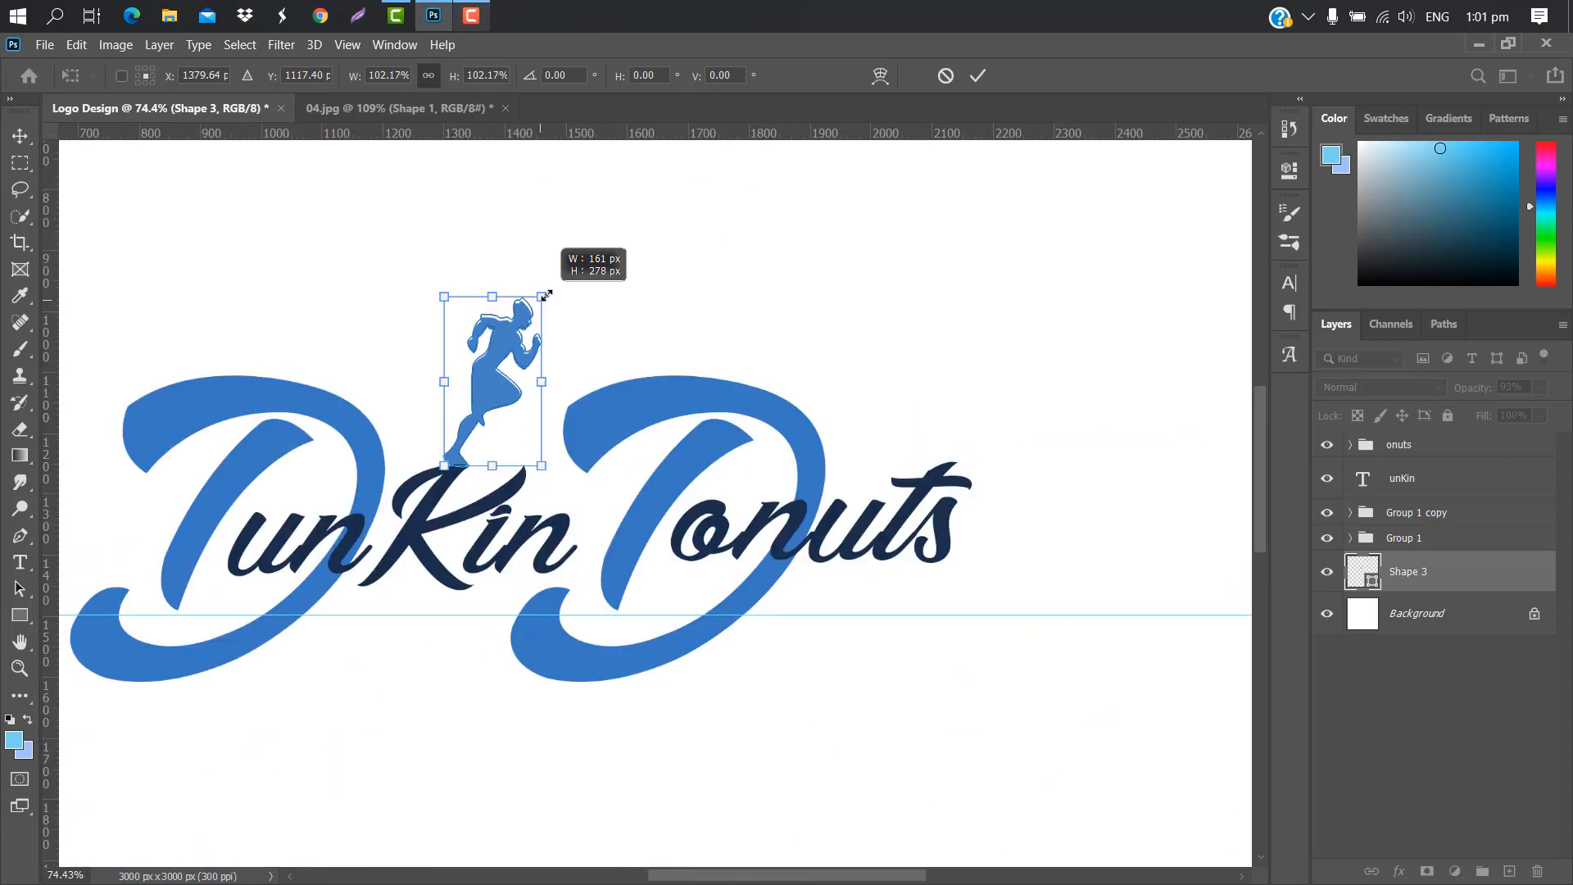
{"action": "left_click", "coordinate": [977, 77]}
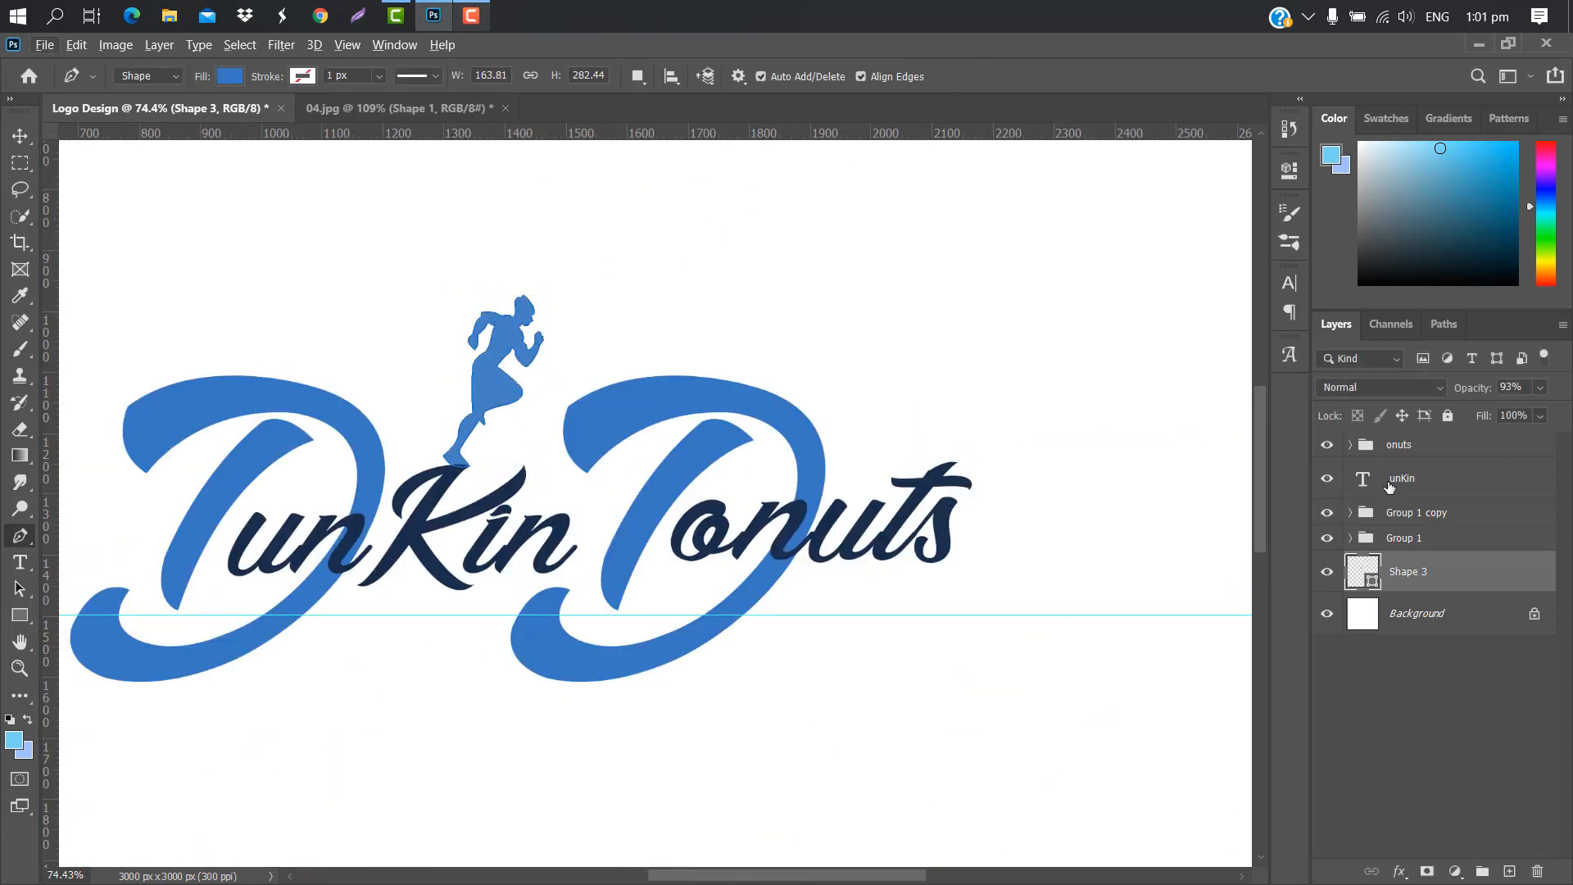
Step: Draw a small closed pen shape with one rounded side inside the figure's front thigh, about 26.5 × 20 px
{"action": "left_click", "coordinate": [820, 557], "text": "ctrl"}
{"action": "scroll", "coordinate": [447, 467], "scroll_direction": "up", "scroll_amount": 4}
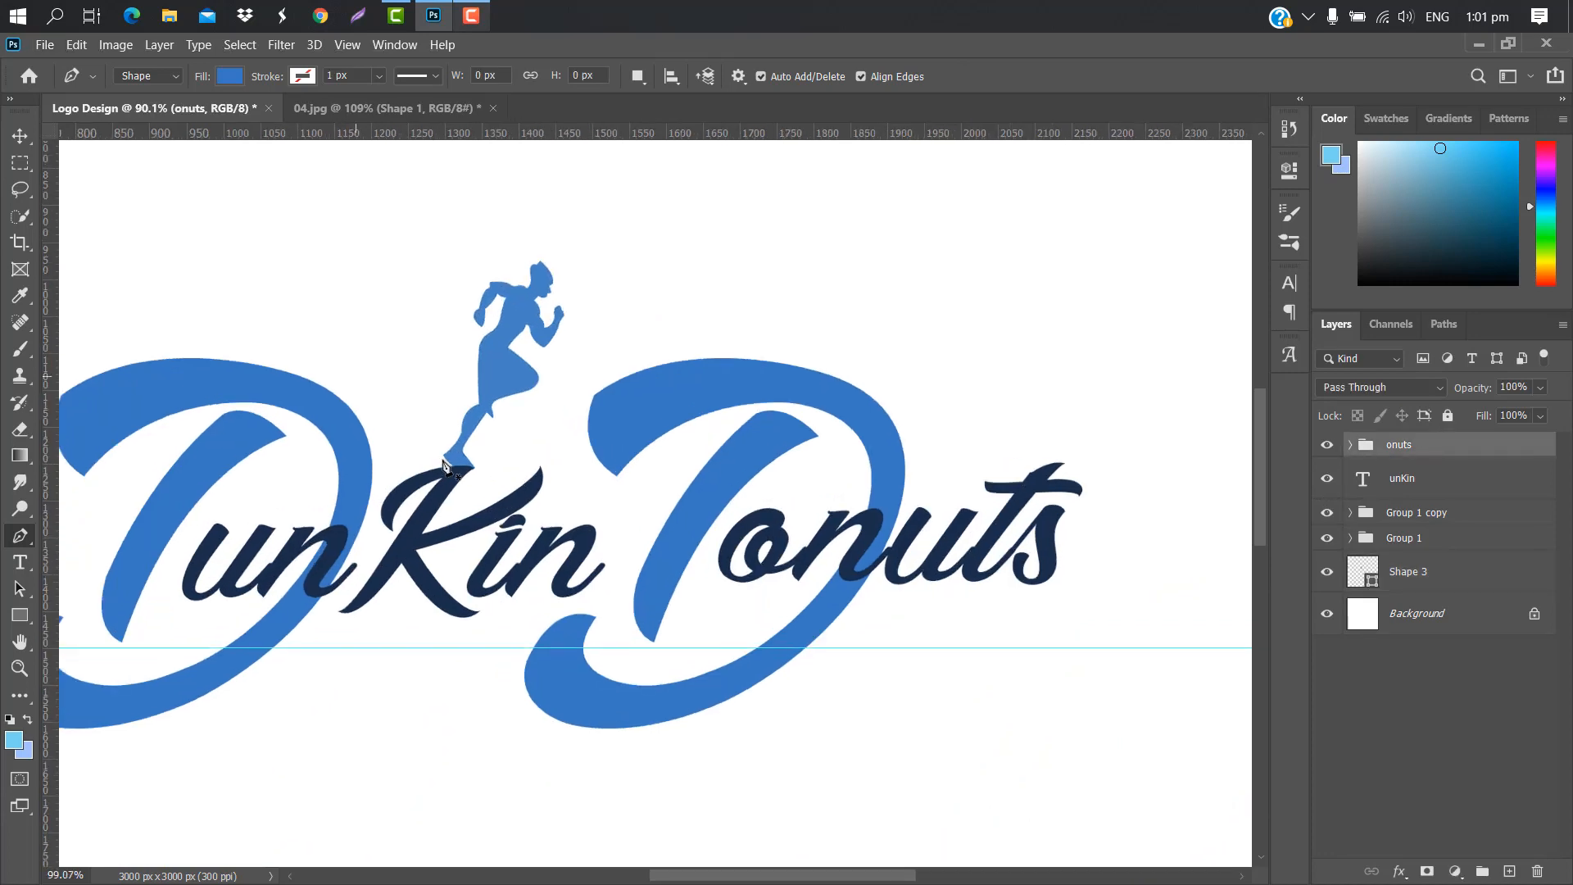
{"action": "scroll", "coordinate": [487, 186], "scroll_direction": "up", "scroll_amount": 3}
{"action": "scroll", "coordinate": [557, 426], "scroll_direction": "up", "scroll_amount": 5}
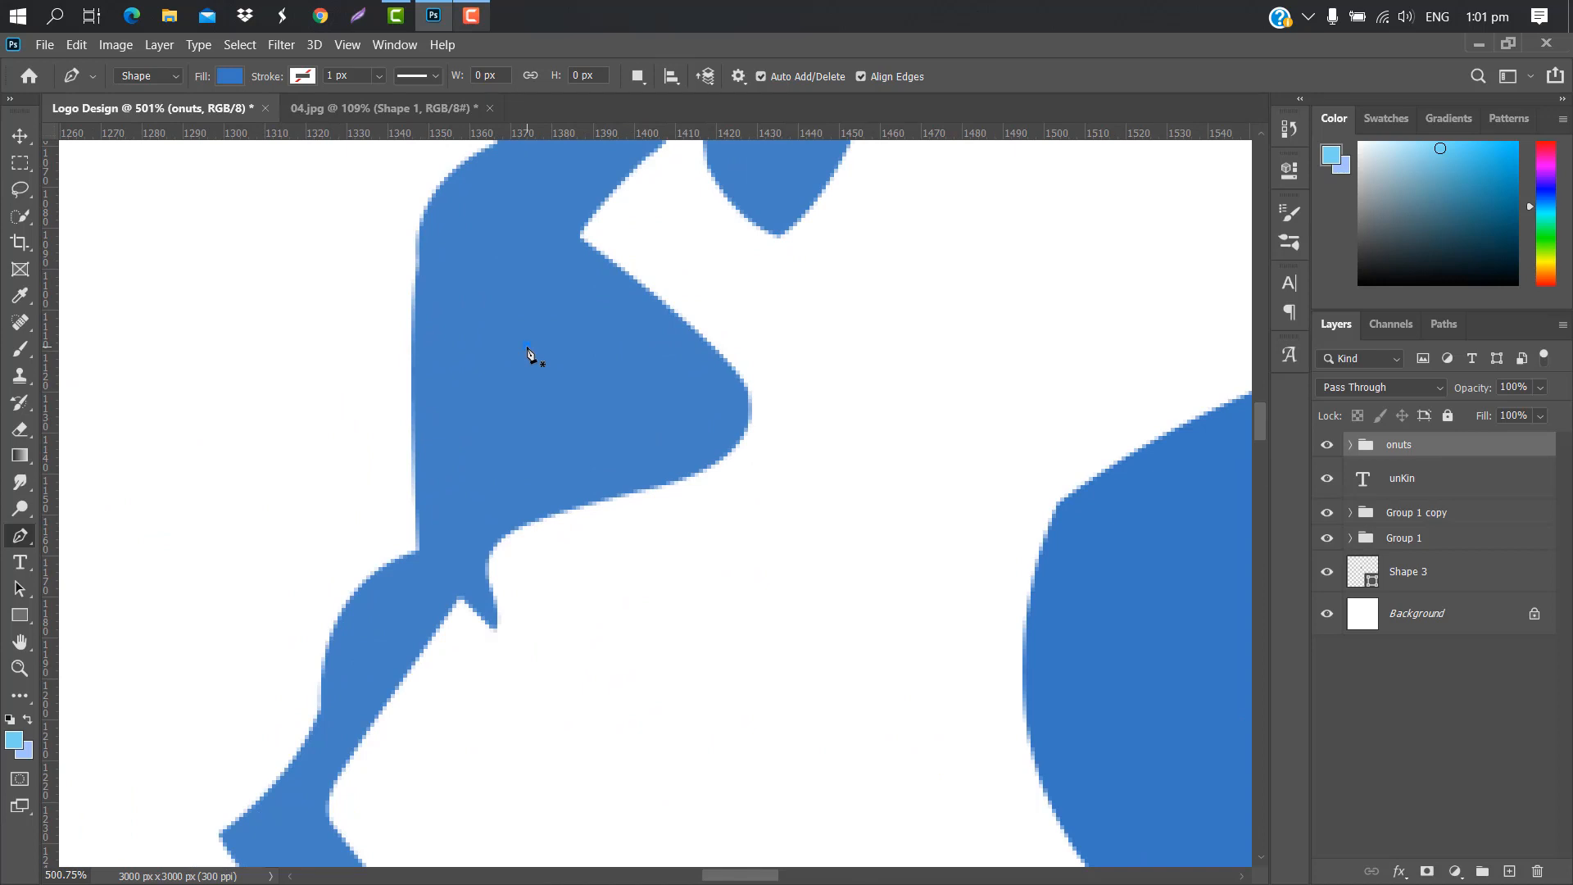
{"action": "left_click", "coordinate": [529, 352]}
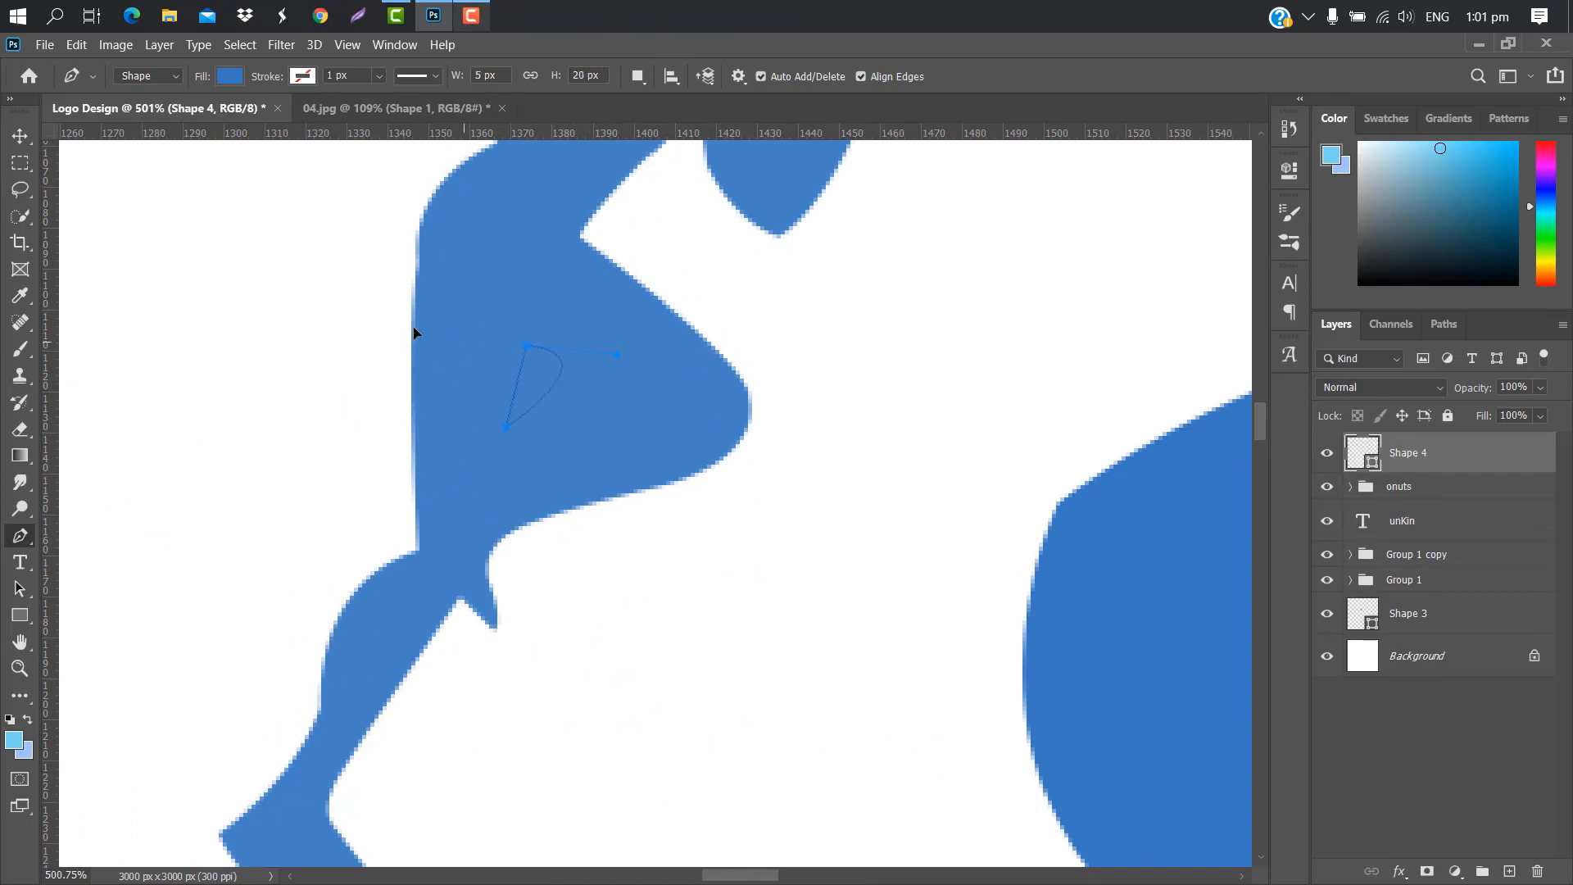
{"action": "left_click_drag", "start_coordinate": [389, 332], "coordinate": [316, 310]}
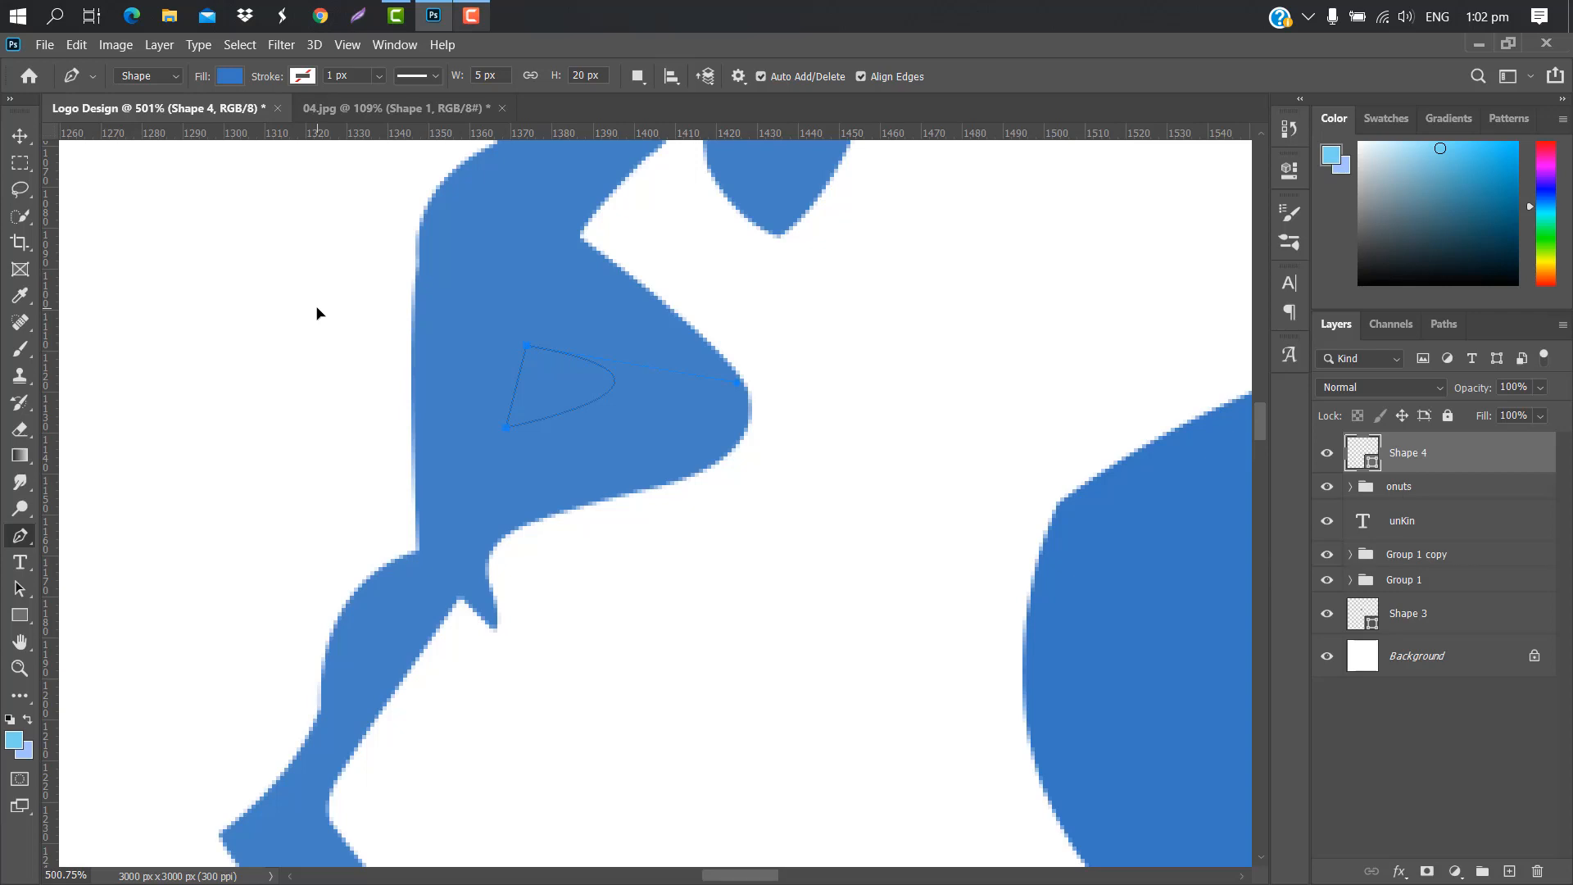
Step: Fill the small thigh shape with light grey and move it slightly lower within the thigh
{"action": "double_click", "coordinate": [1376, 466]}
{"action": "left_click_drag", "start_coordinate": [1246, 388], "coordinate": [875, 269]}
{"action": "left_click", "coordinate": [1493, 235]}
{"action": "key", "text": "ctrl+t"}
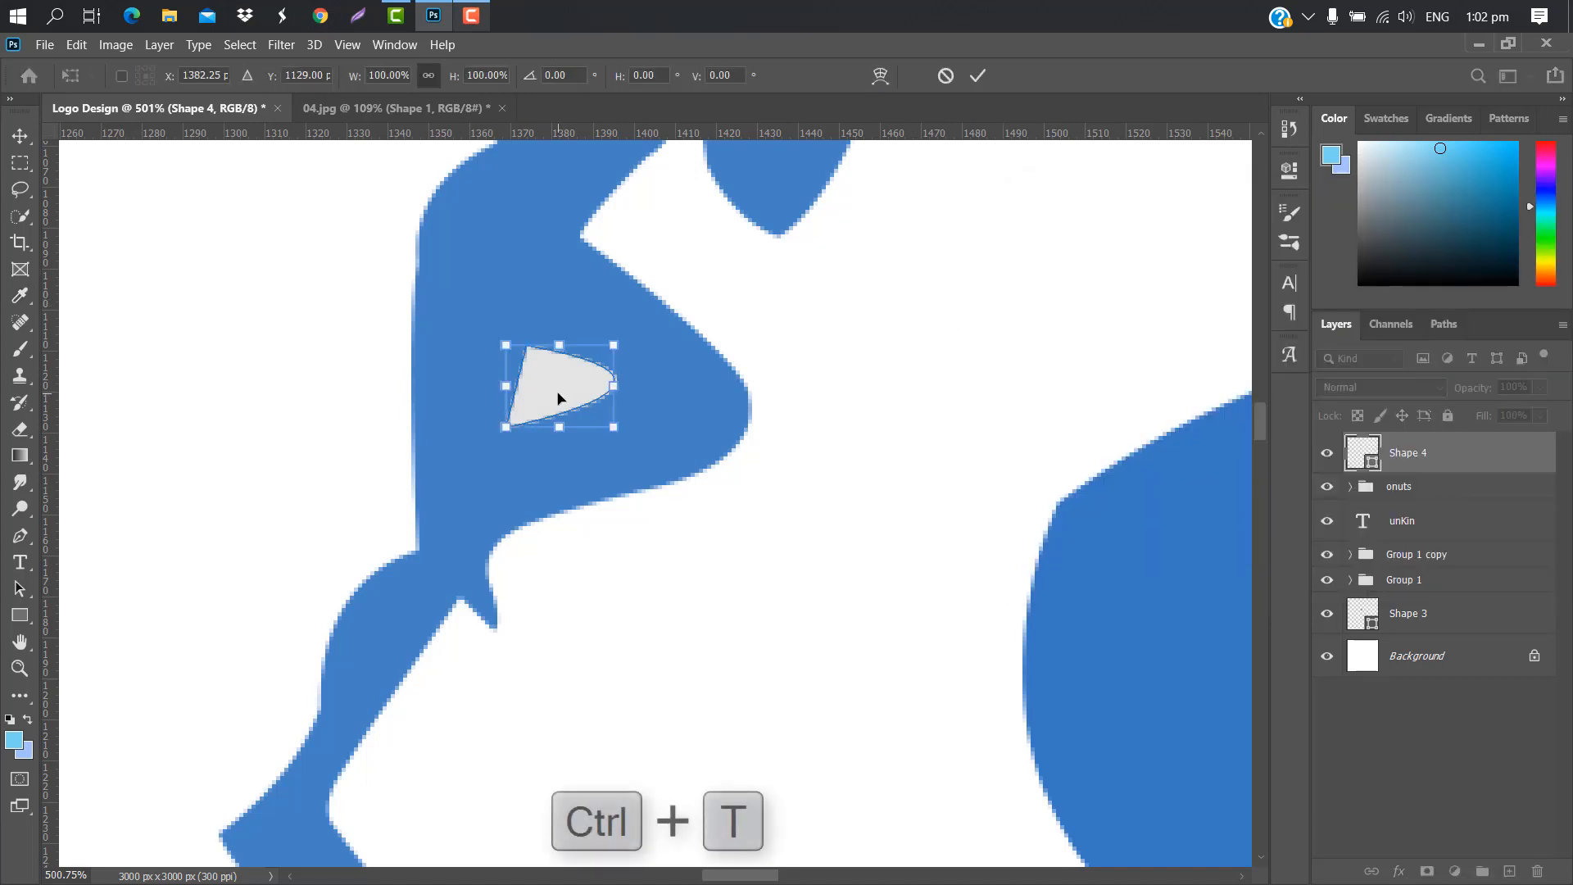
{"action": "left_click_drag", "start_coordinate": [558, 398], "coordinate": [578, 418]}
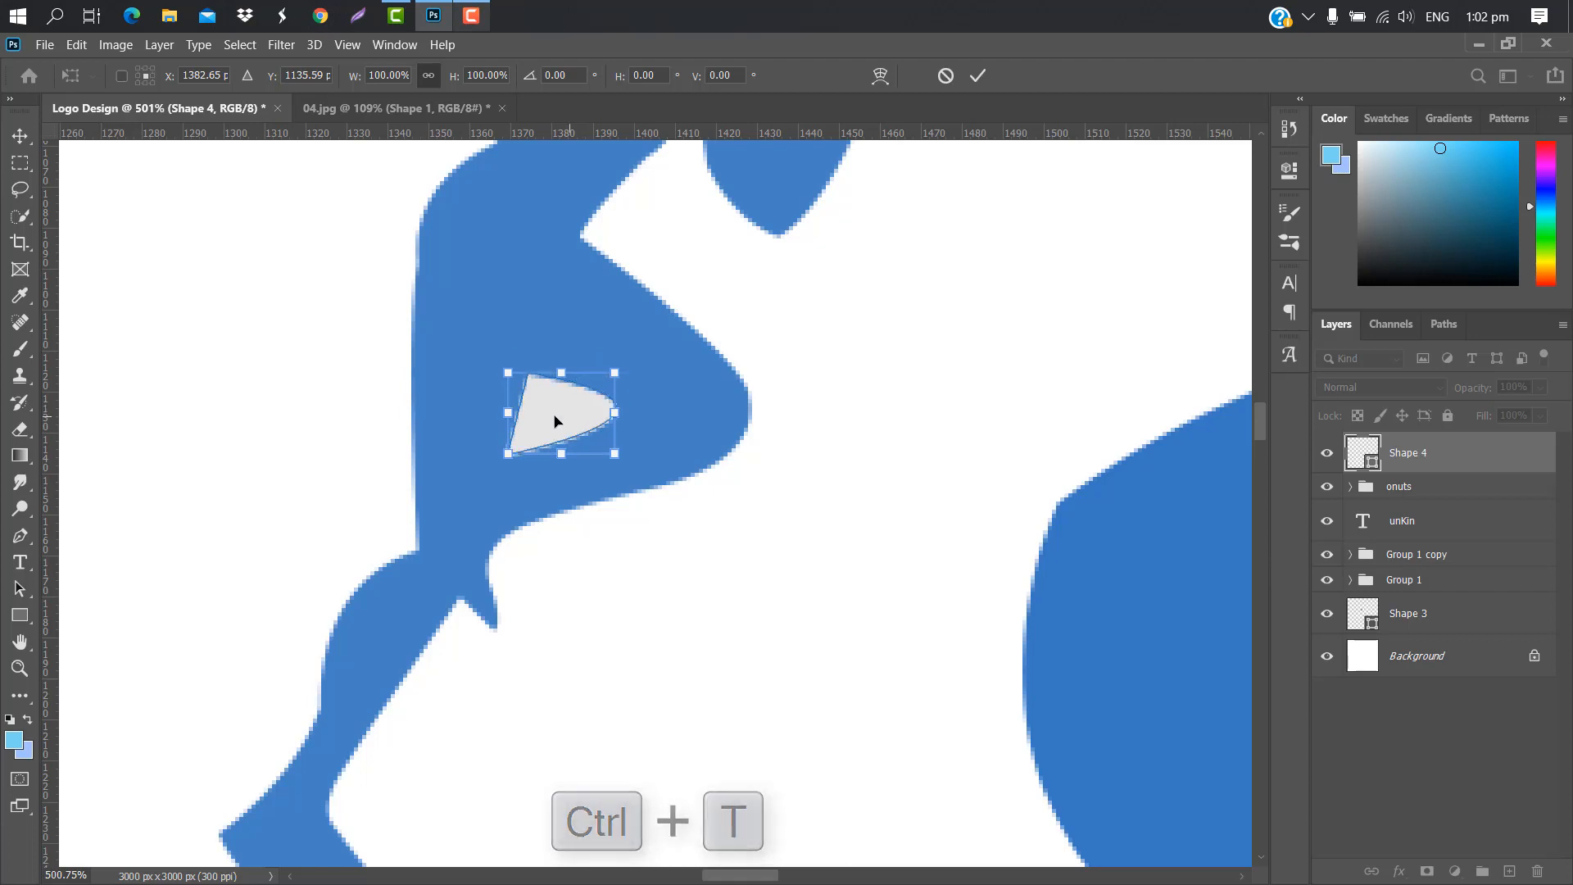
{"action": "left_click", "coordinate": [978, 76]}
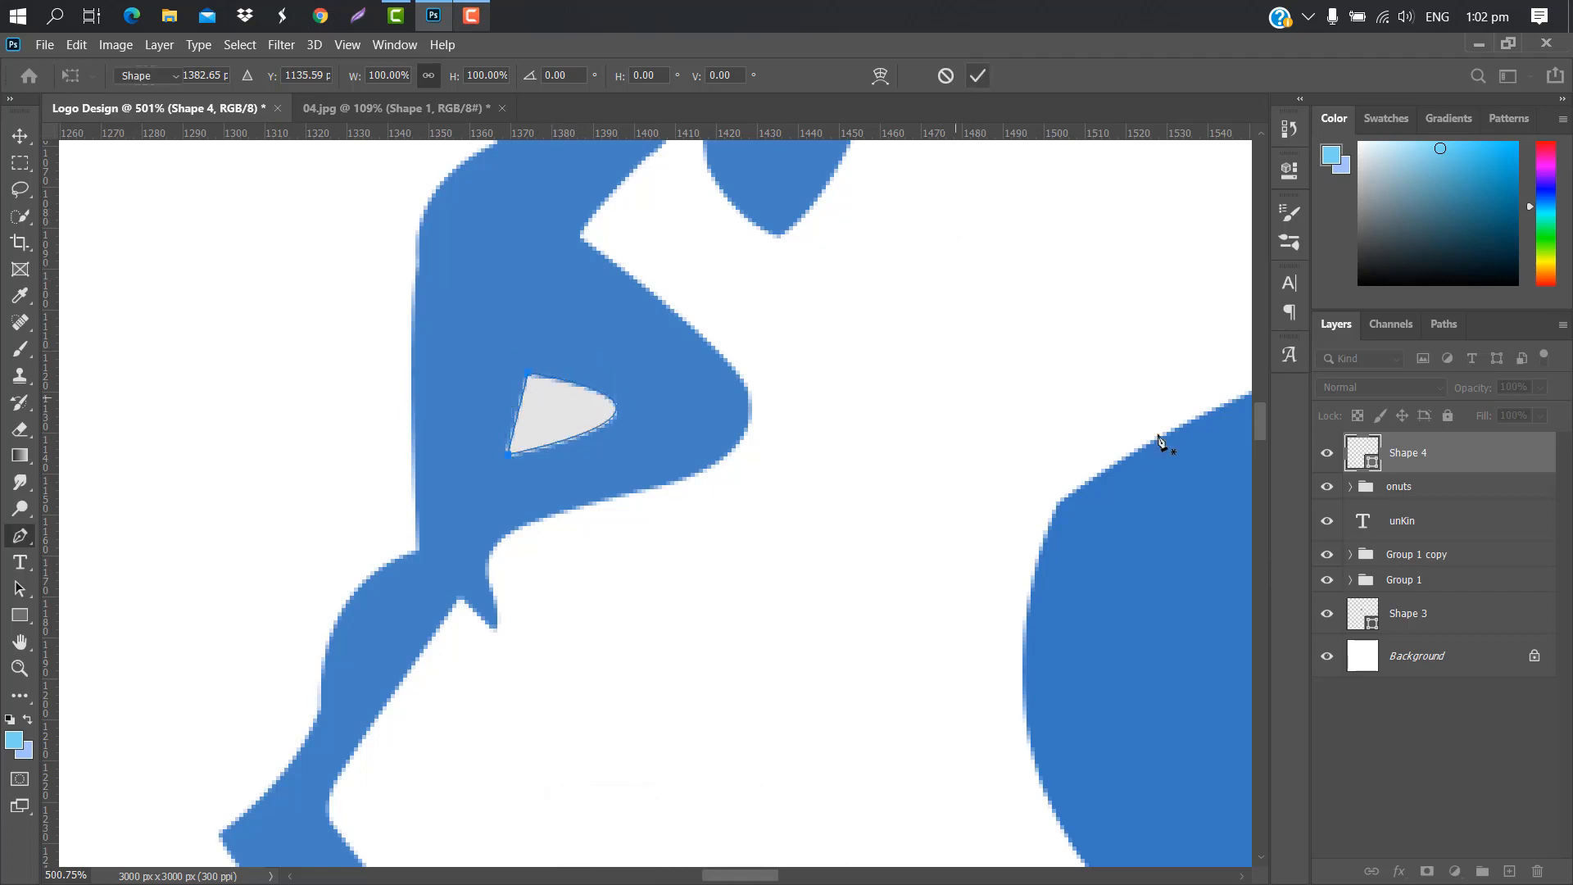
Step: Load the small thigh shape as a selection, rasterize the running figure's layer and delete the selected area from it
{"action": "left_click", "coordinate": [1380, 467], "text": "ctrl"}
{"action": "left_click", "coordinate": [1461, 616]}
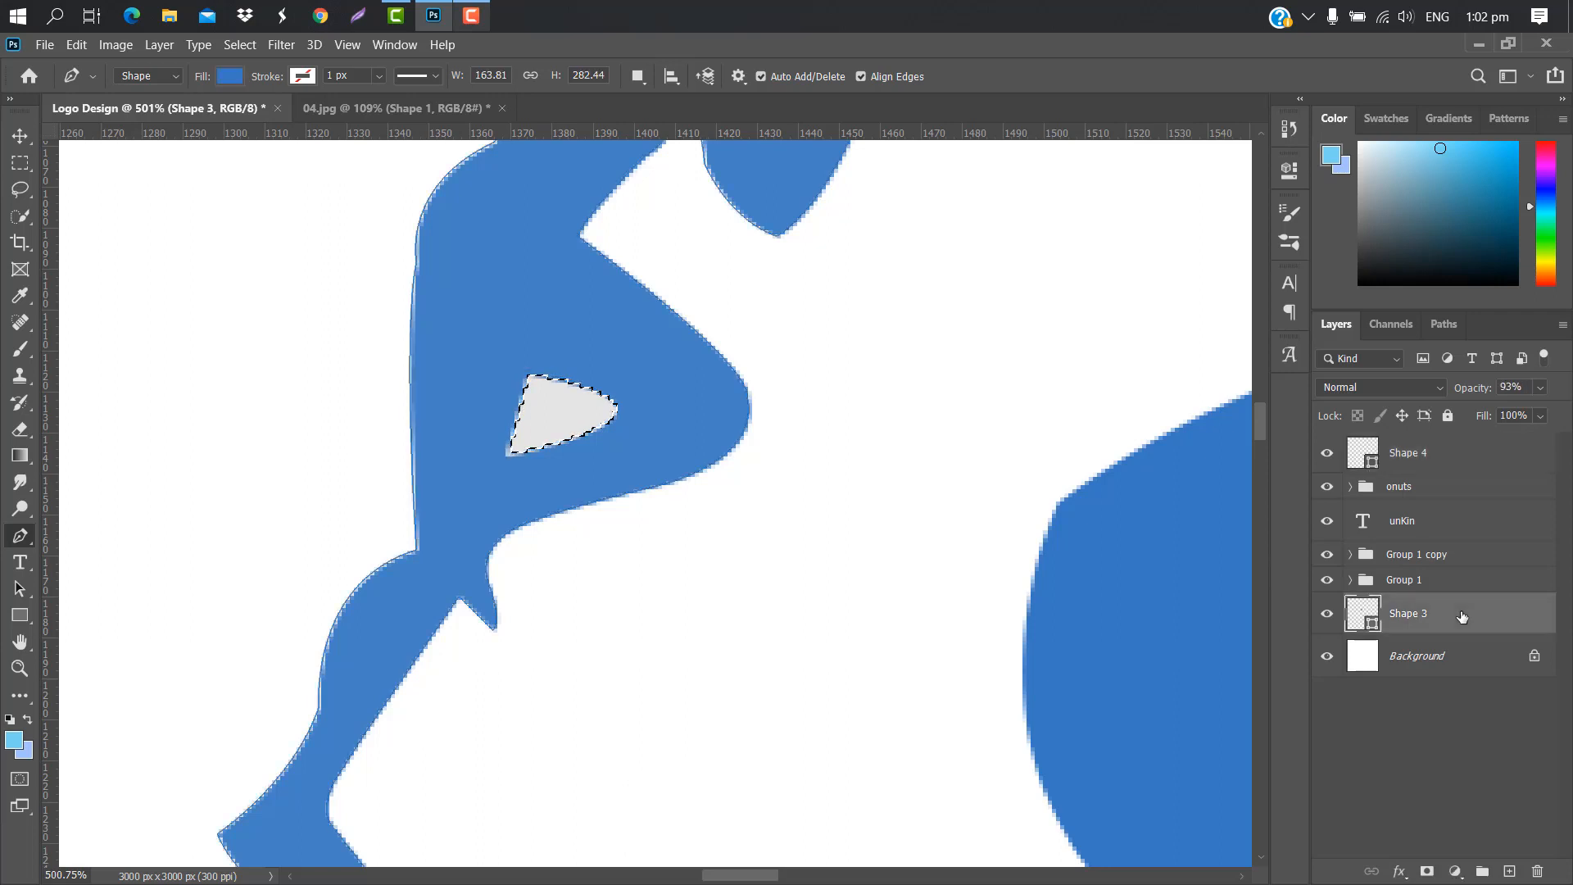
{"action": "right_click", "coordinate": [1462, 616]}
{"action": "left_click", "coordinate": [1275, 334]}
{"action": "key", "text": "Delete"}
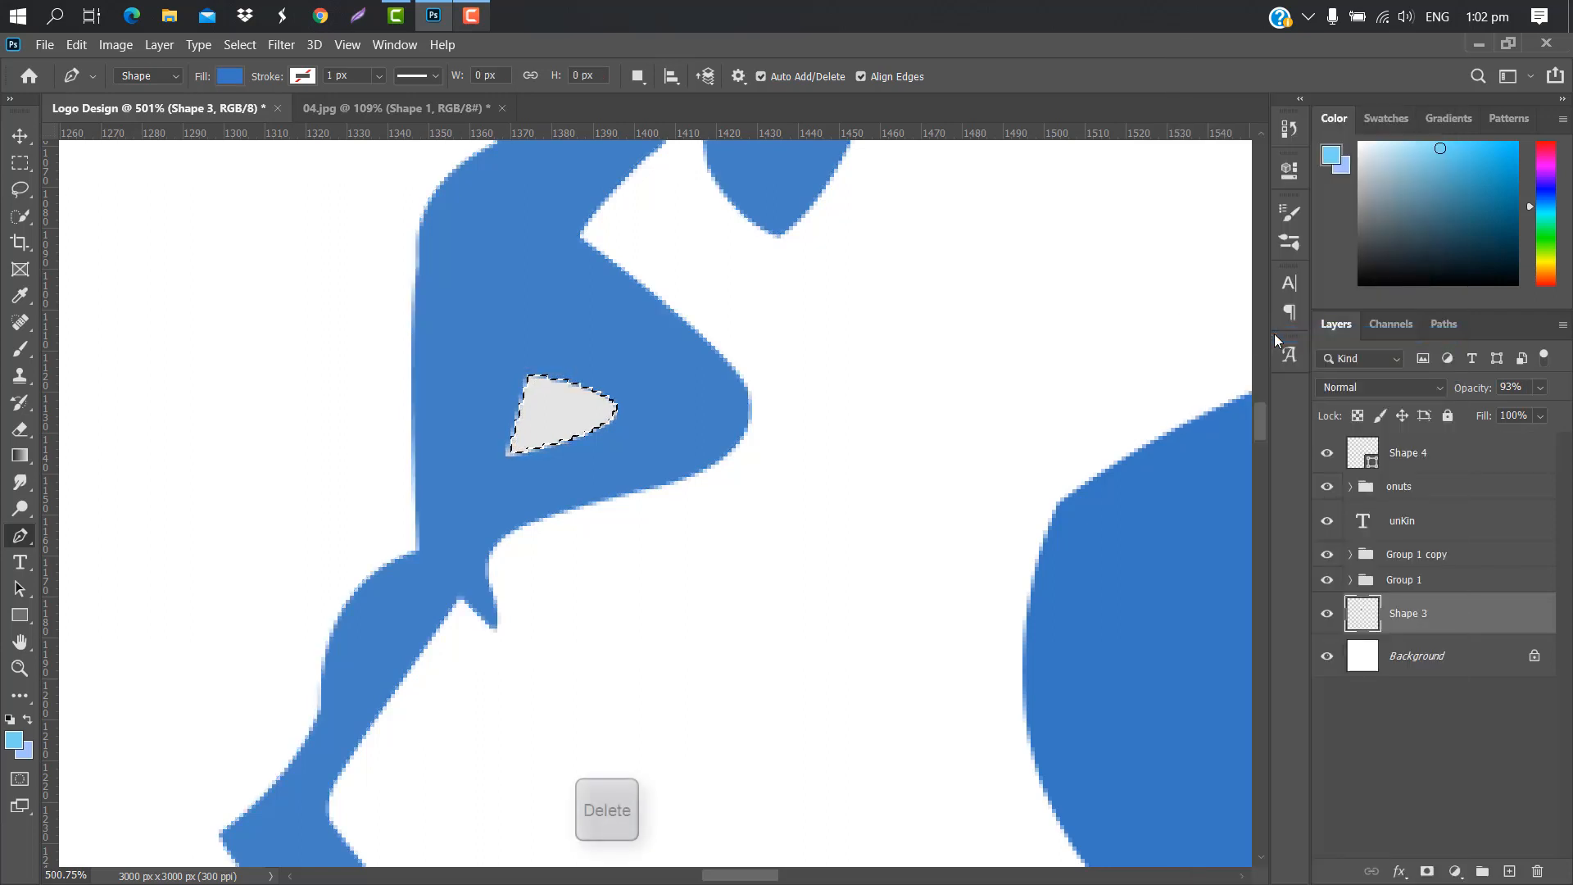
Step: Delete the grey helper shape's layer and clear the selection
{"action": "left_click", "coordinate": [1487, 453]}
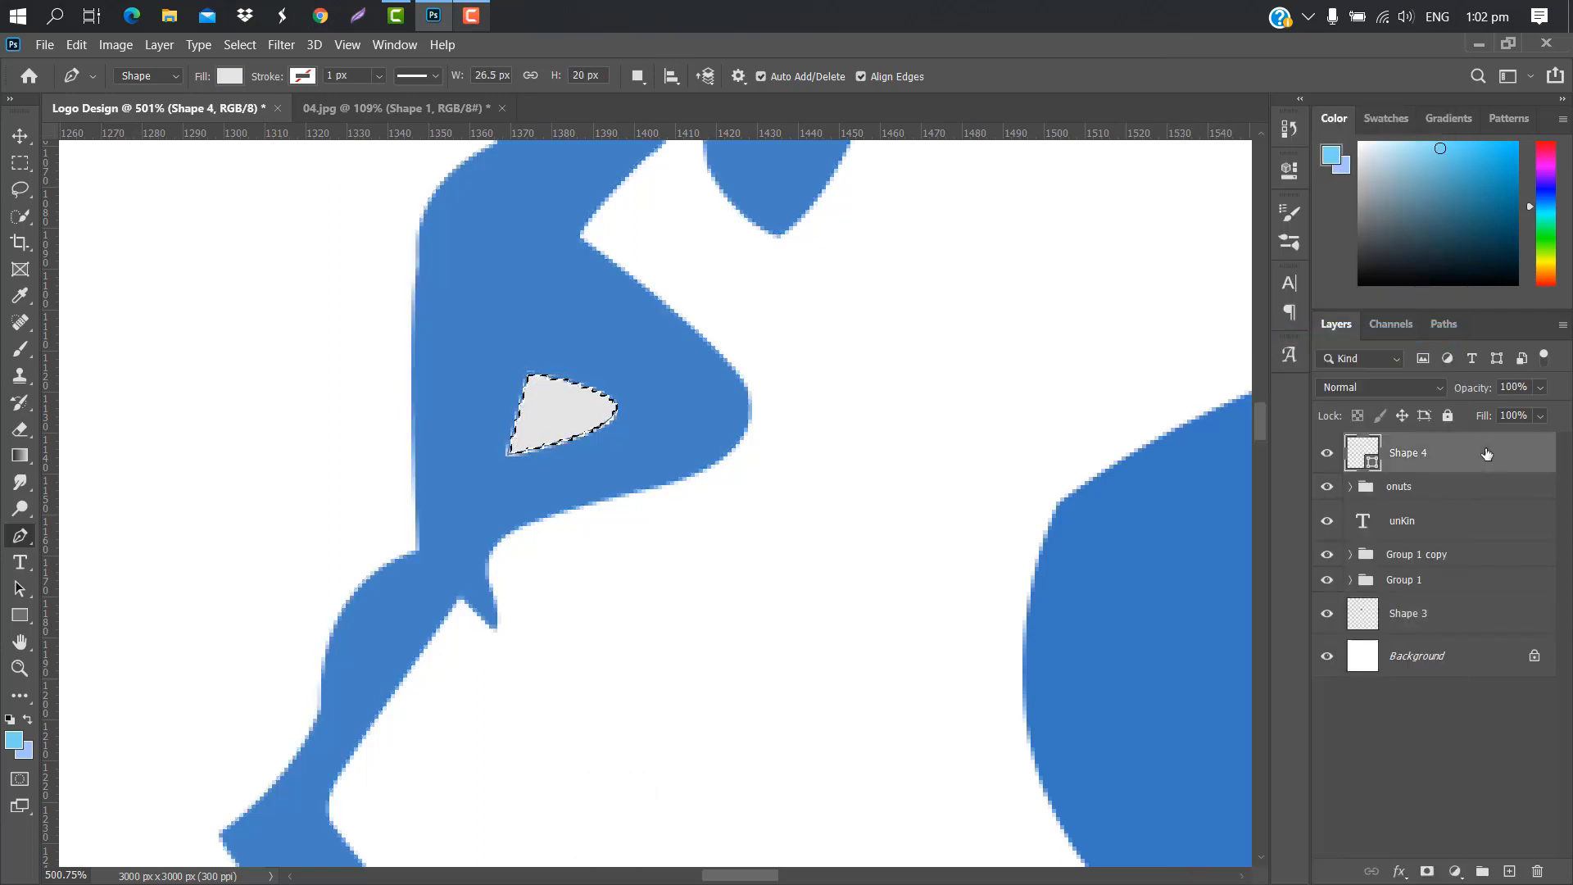
{"action": "left_click_drag", "start_coordinate": [1487, 453], "coordinate": [1537, 870]}
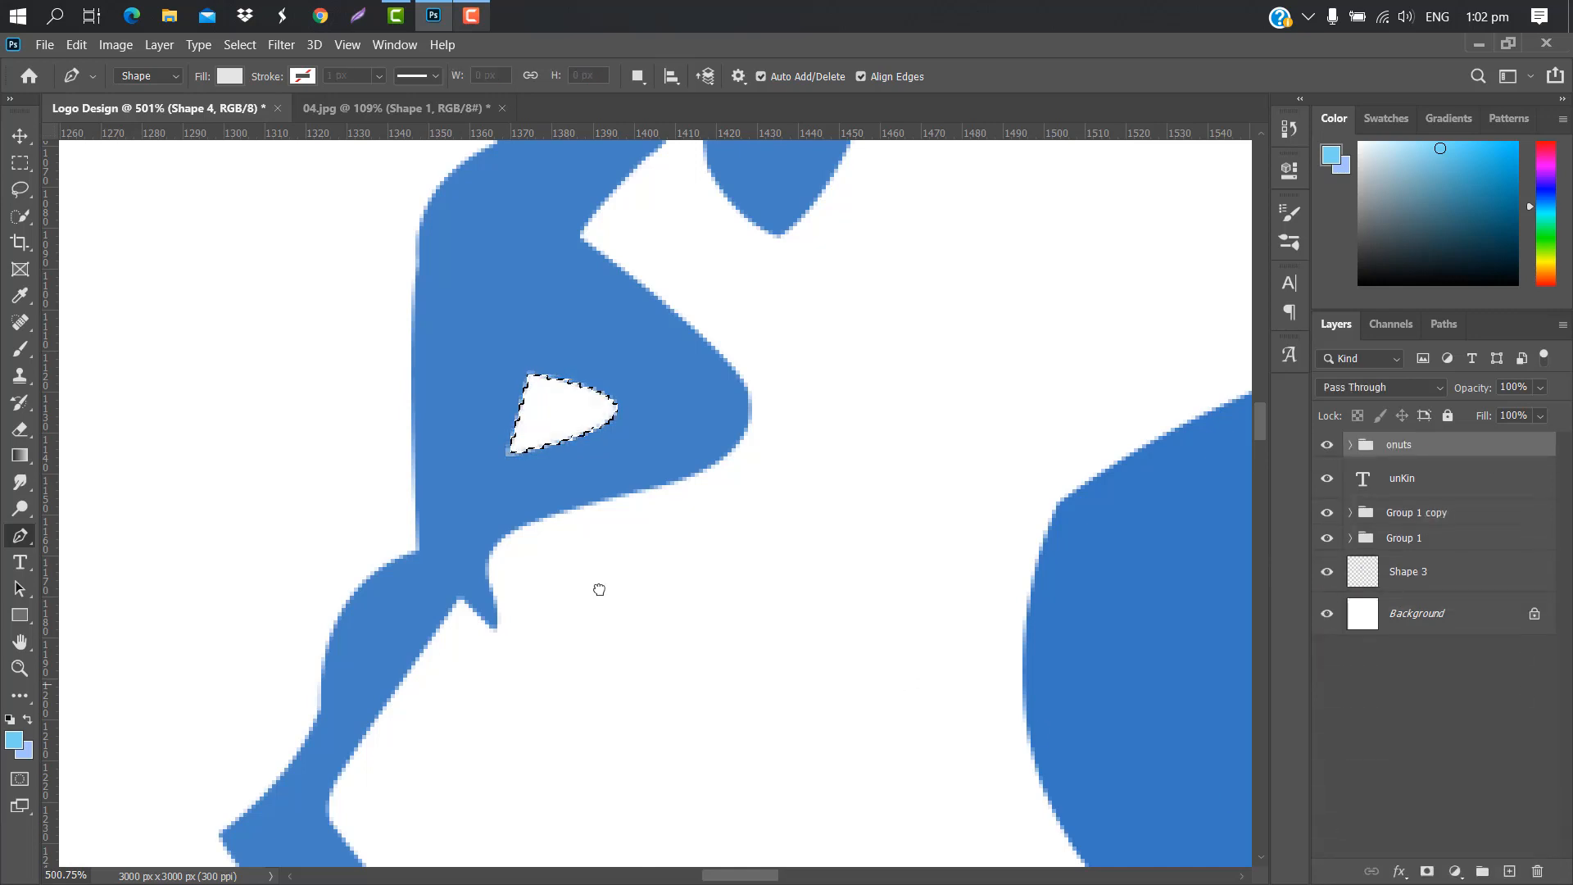
{"action": "key", "text": "ctrl+d"}
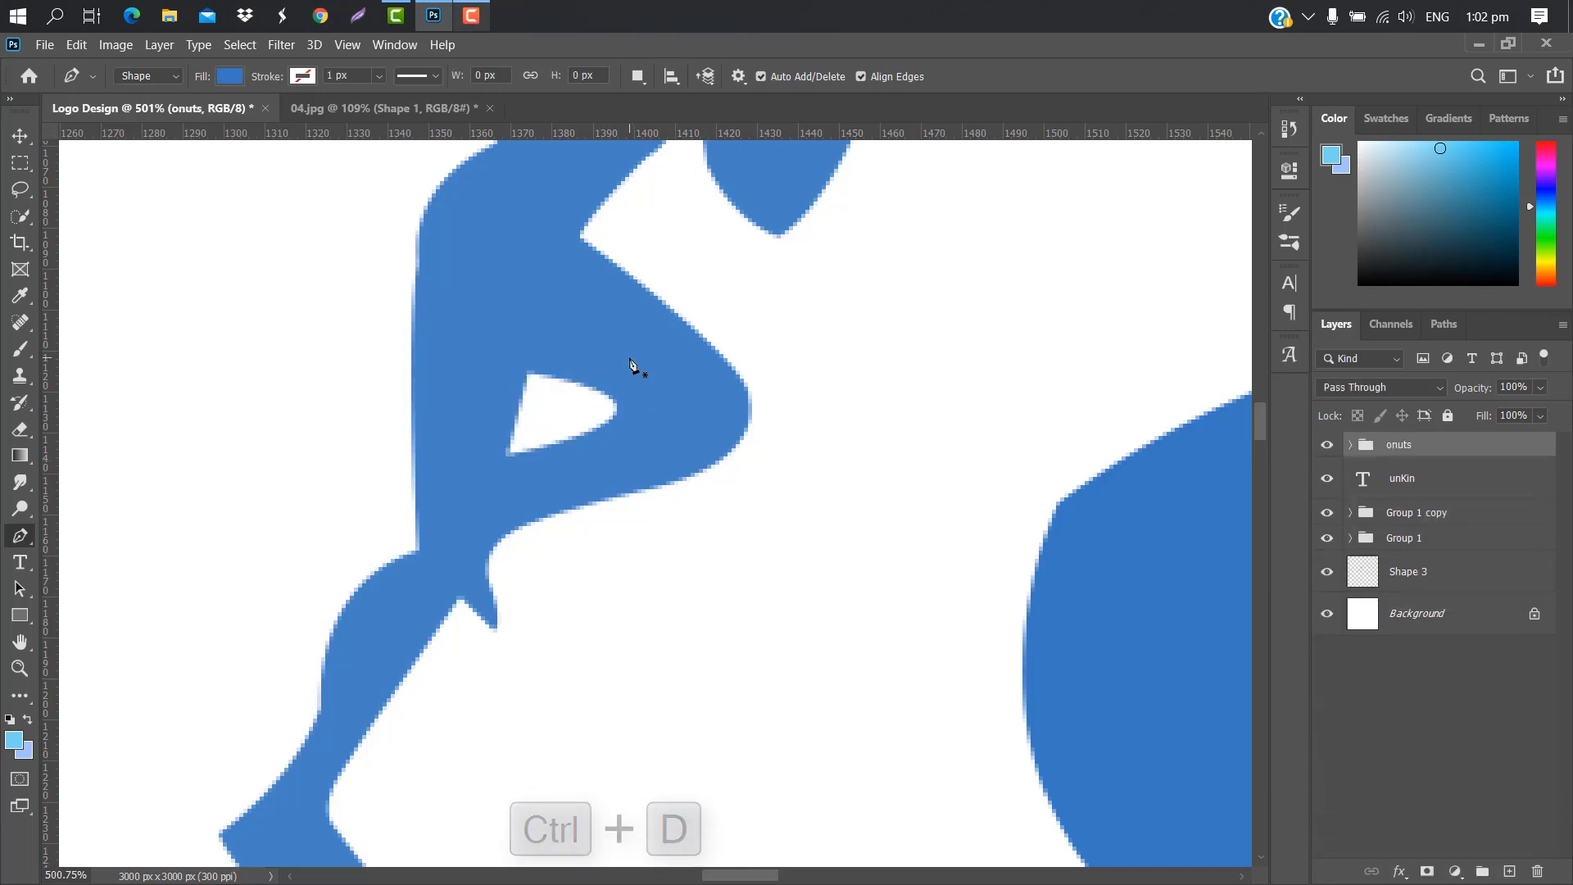
Step: Start a new pen shape beside the standing foot, following the shin upward at a small gap, and set its layer opacity to 0%
{"action": "scroll", "coordinate": [631, 360], "scroll_direction": "down", "scroll_amount": 6}
{"action": "scroll", "coordinate": [597, 509], "scroll_direction": "up", "scroll_amount": 7}
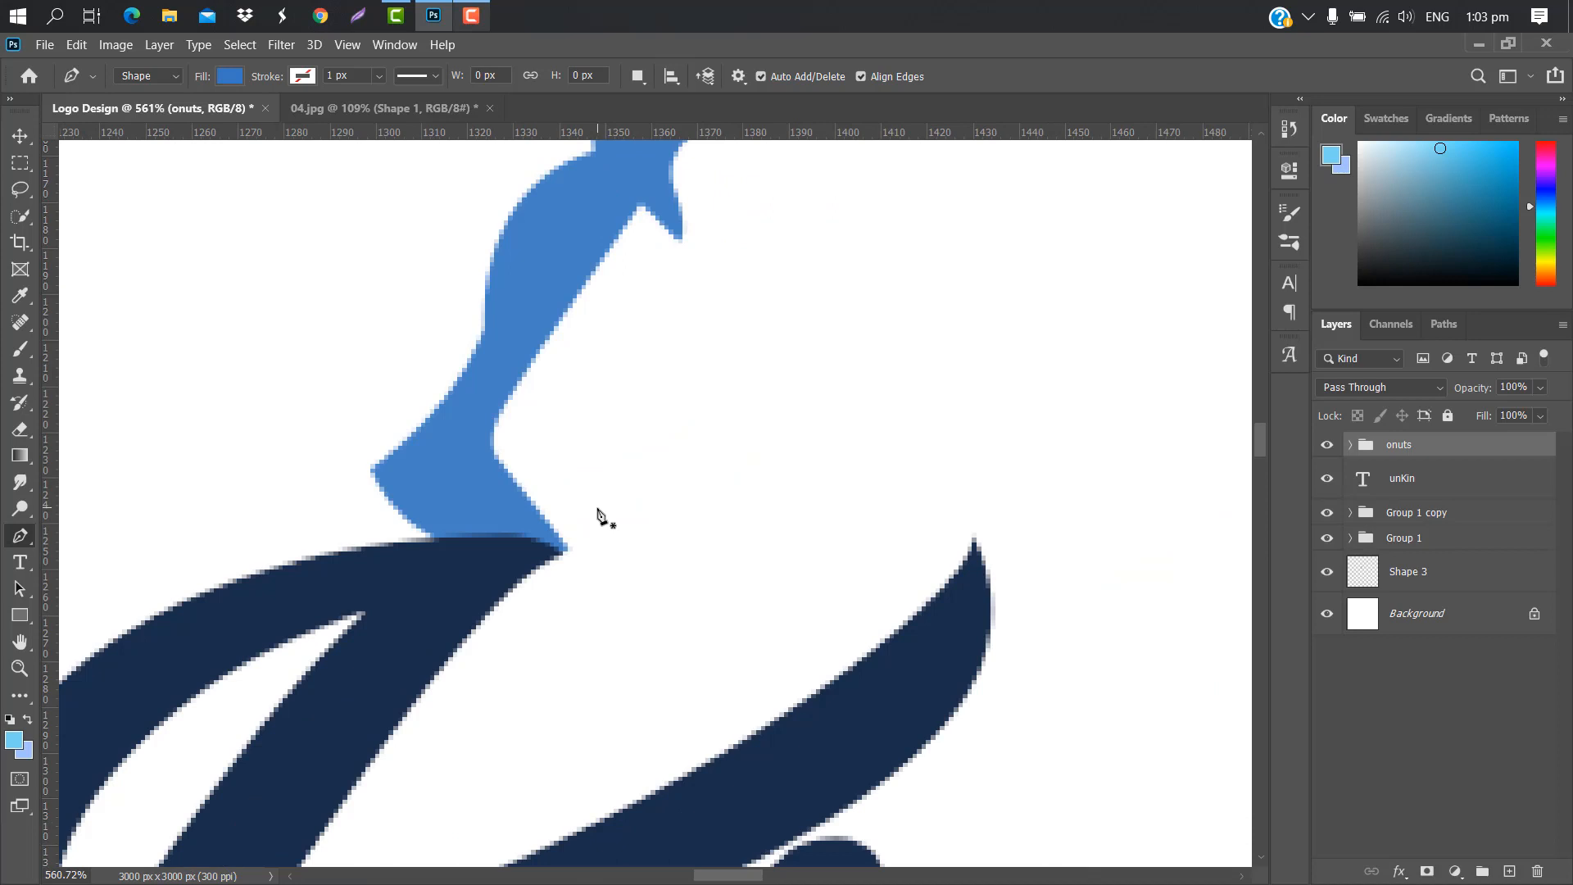
{"action": "left_click", "coordinate": [595, 510]}
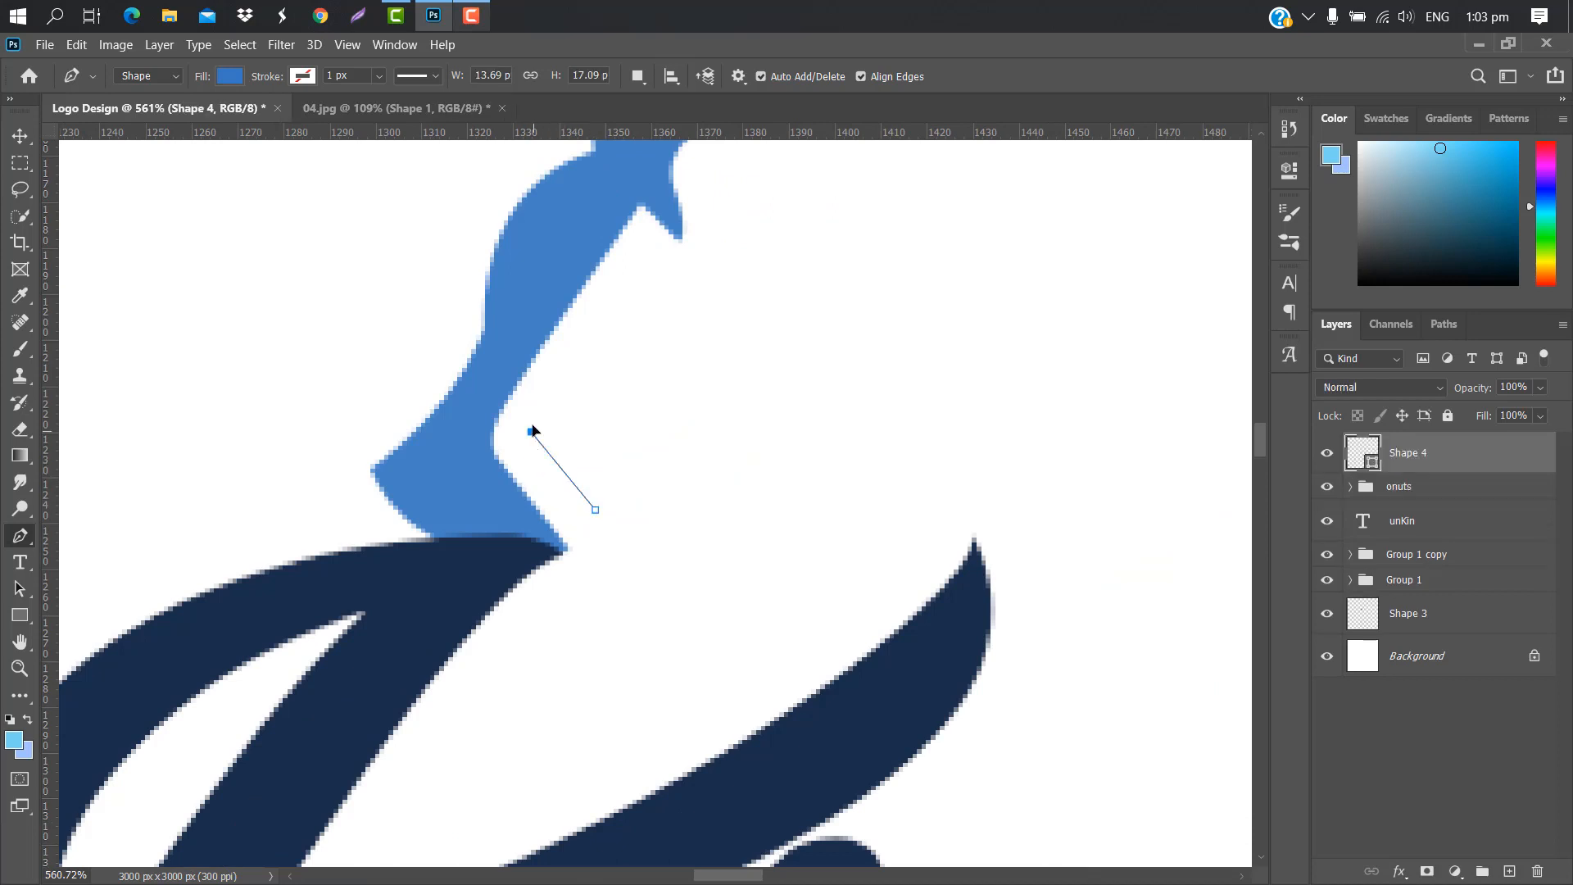
{"action": "left_click_drag", "start_coordinate": [531, 432], "coordinate": [547, 391]}
{"action": "left_click_drag", "start_coordinate": [1295, 387], "coordinate": [1095, 382]}
{"action": "left_click", "coordinate": [645, 266]}
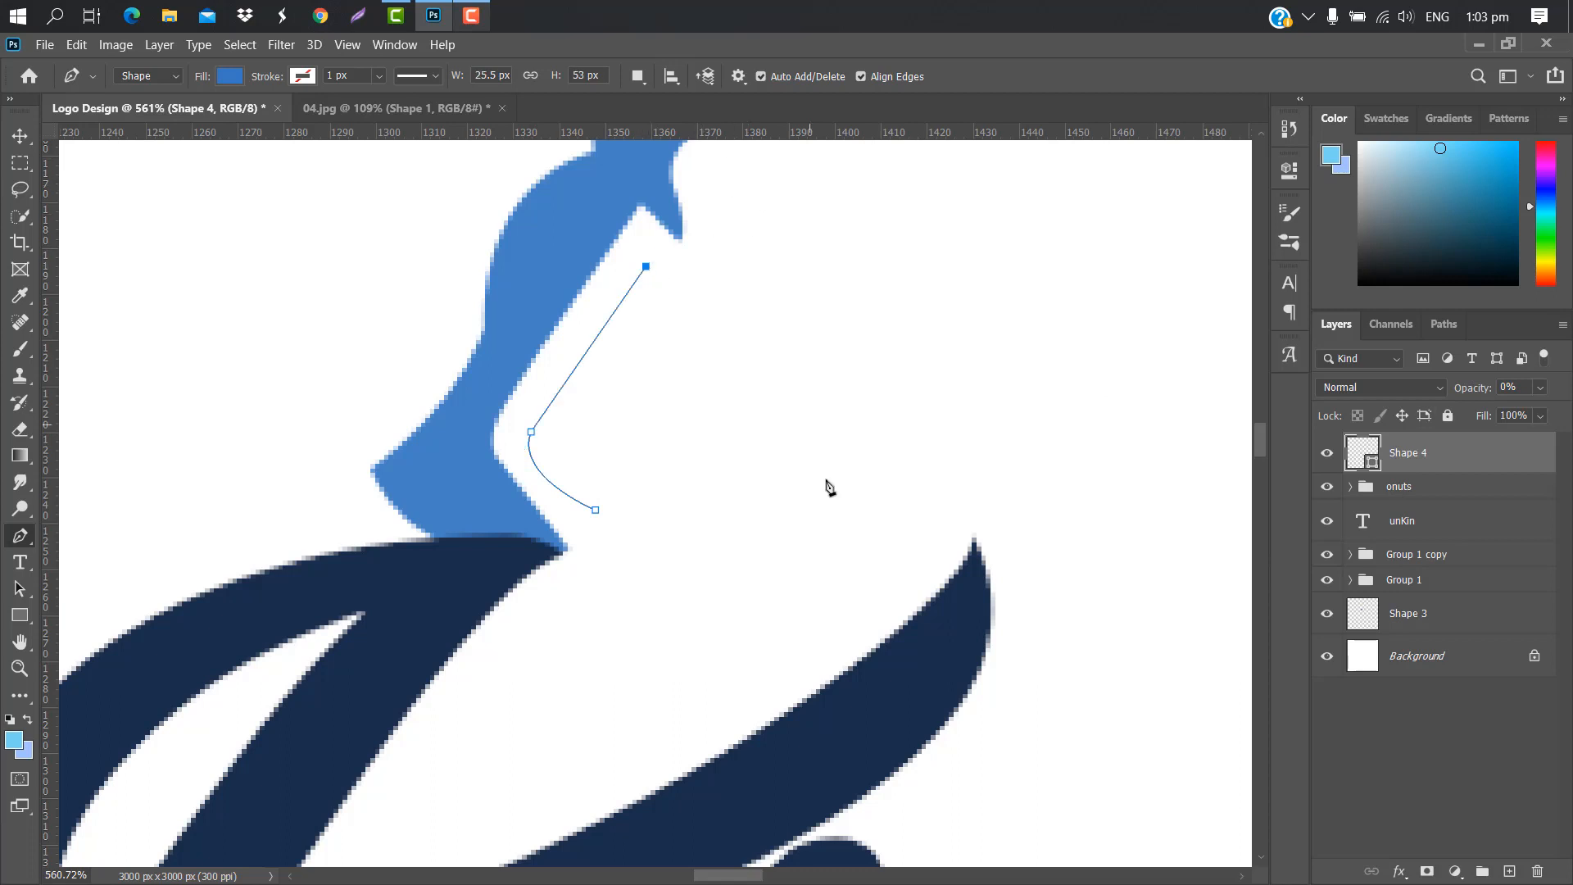
Step: Continue the offset outline around the small foot tip, under the front thigh, round the knee and up toward the waist
{"action": "scroll", "coordinate": [1260, 443], "scroll_direction": "up", "scroll_amount": 3}
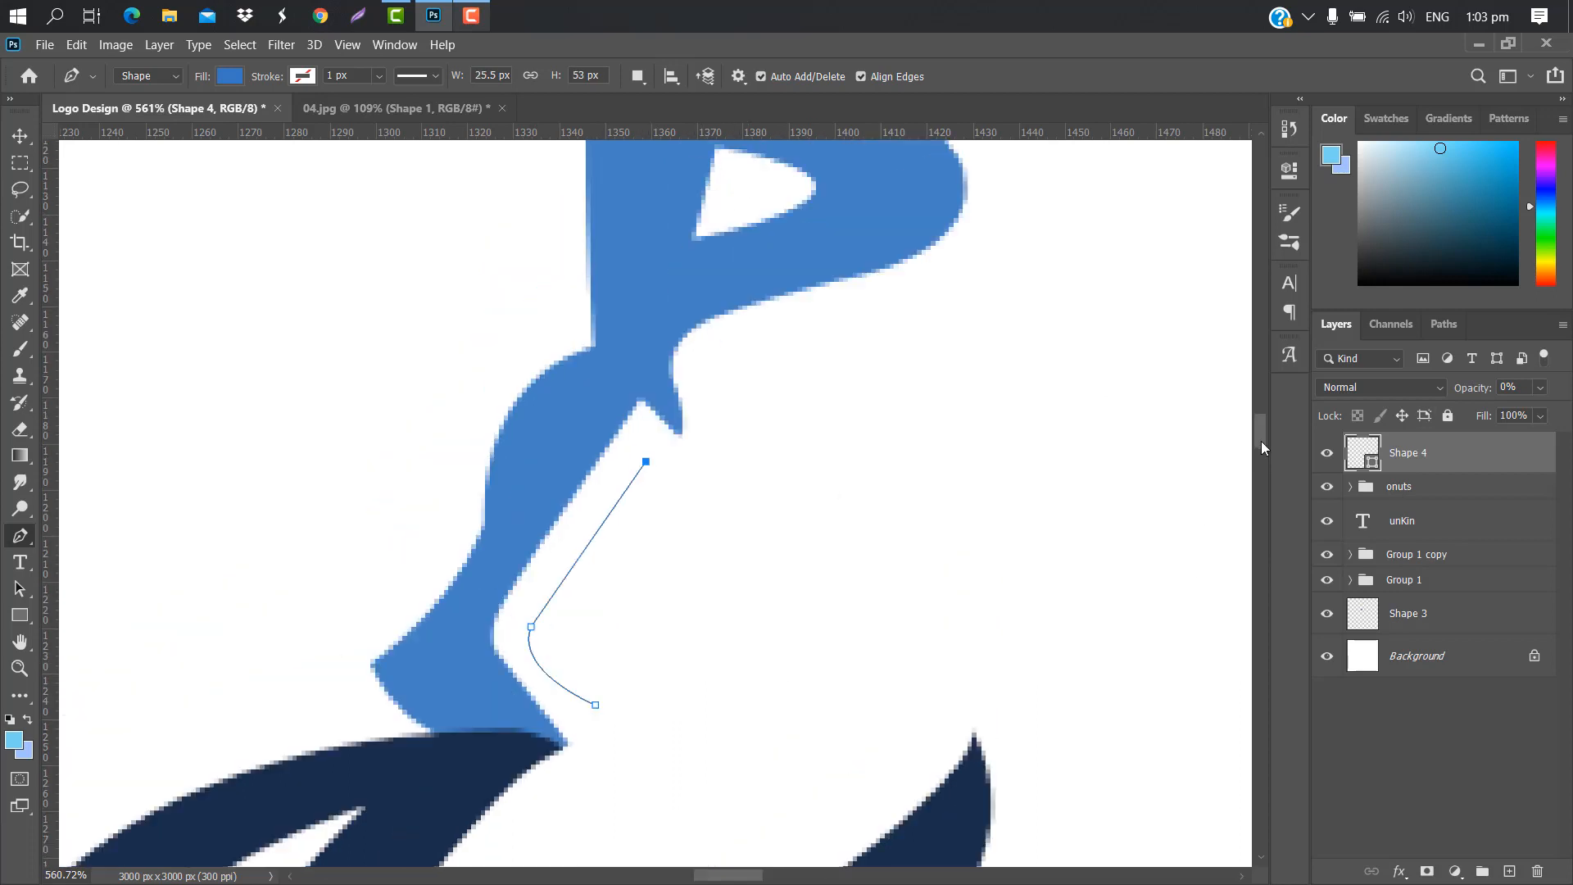
{"action": "left_click", "coordinate": [706, 361]}
{"action": "scroll", "coordinate": [801, 350], "scroll_direction": "right", "scroll_amount": 5}
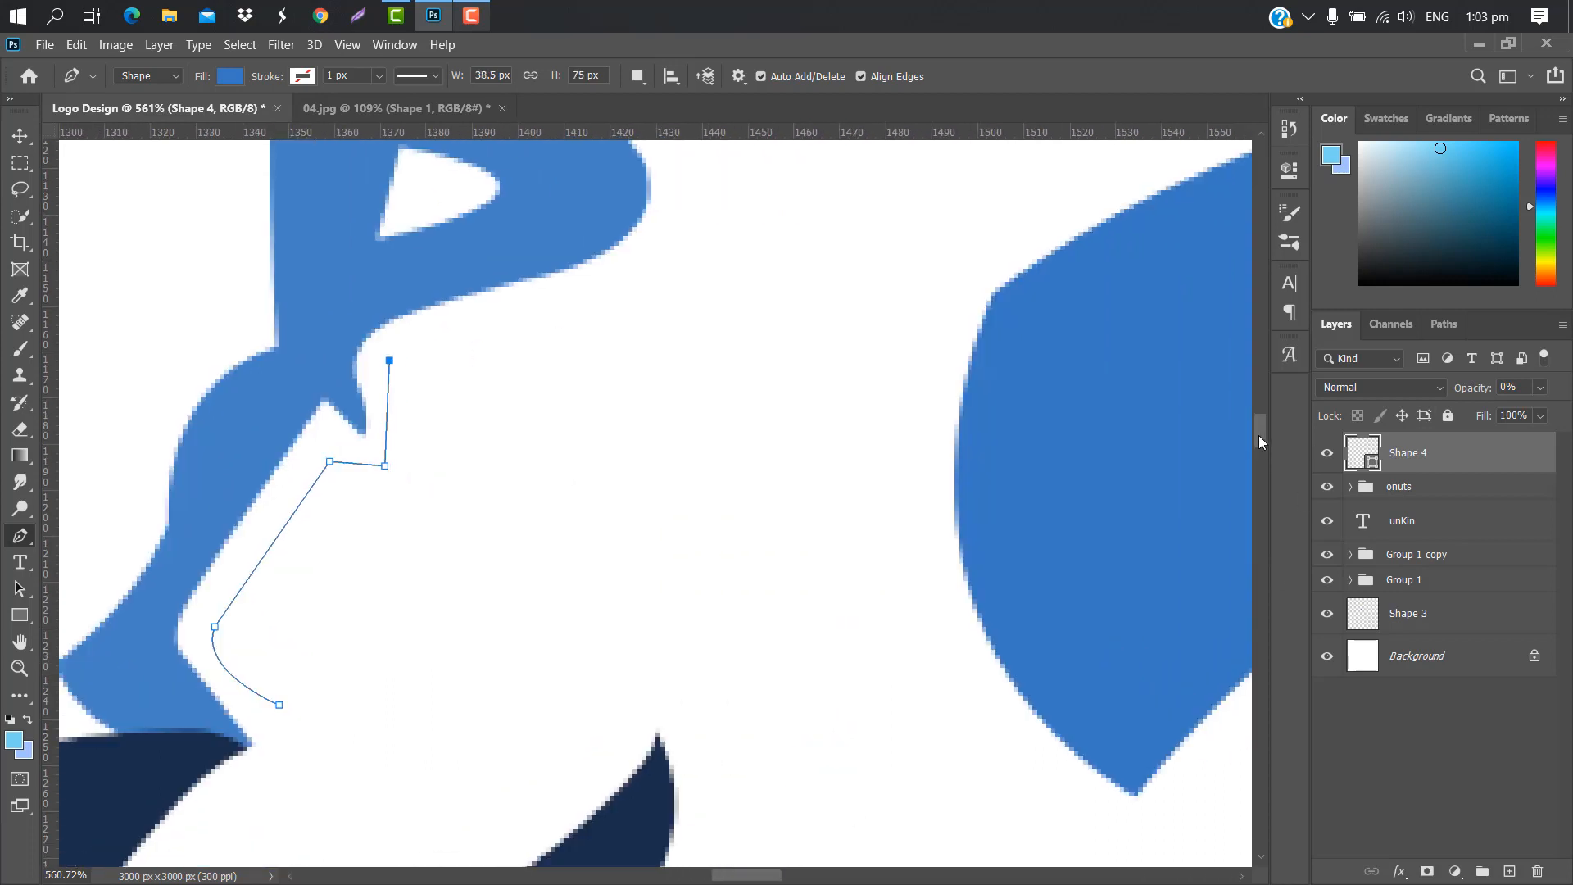
{"action": "scroll", "coordinate": [1259, 435], "scroll_direction": "up", "scroll_amount": 4}
{"action": "left_click_drag", "start_coordinate": [546, 547], "coordinate": [580, 558]}
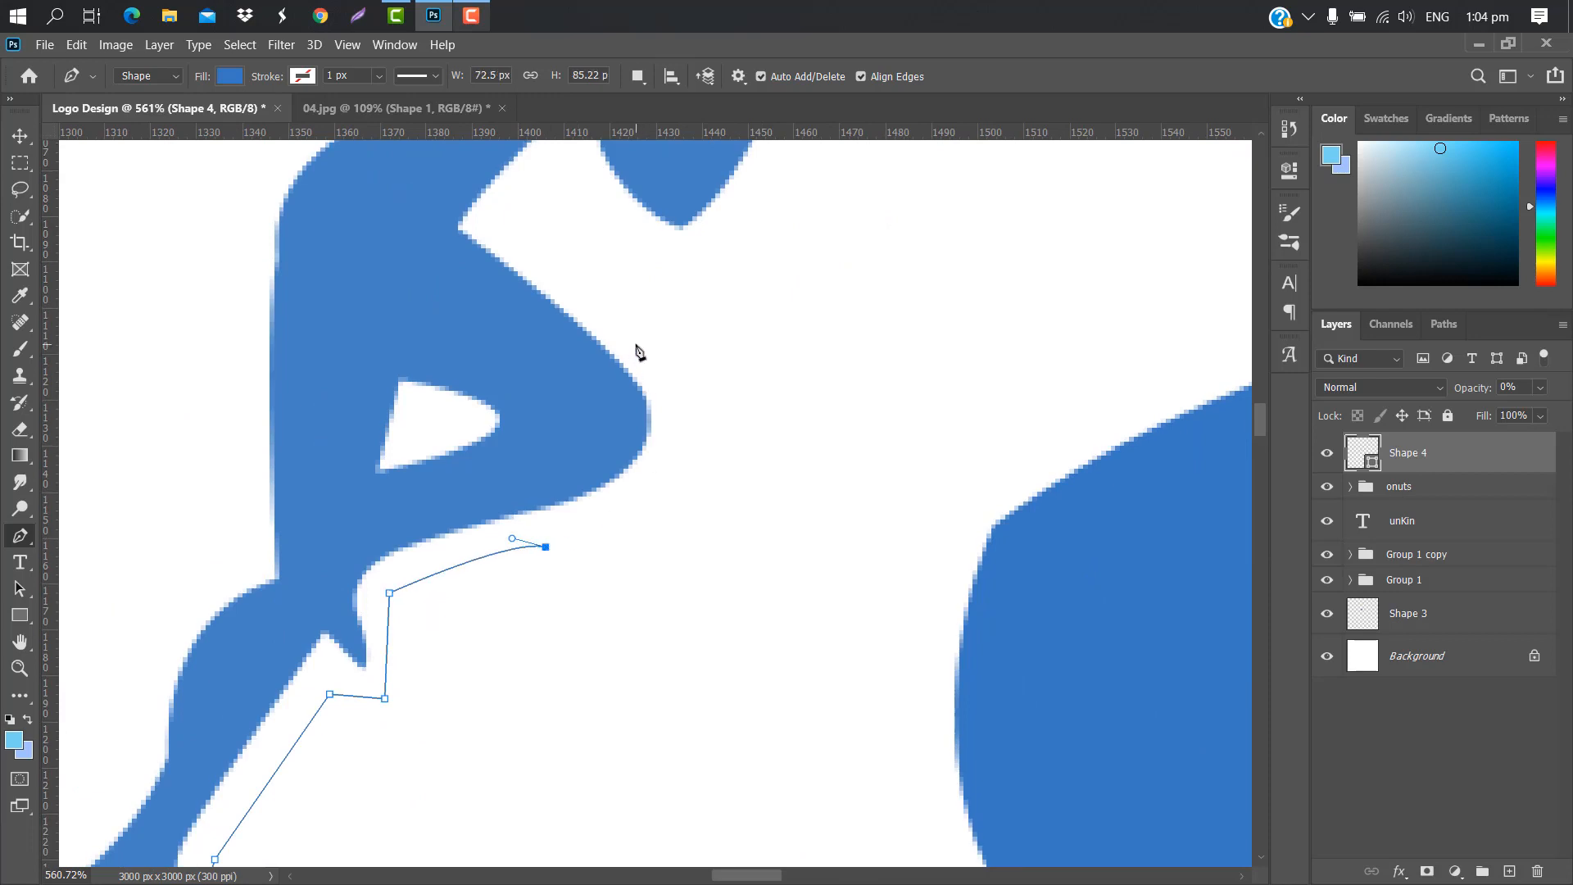
{"action": "left_click_drag", "start_coordinate": [637, 340], "coordinate": [490, 218]}
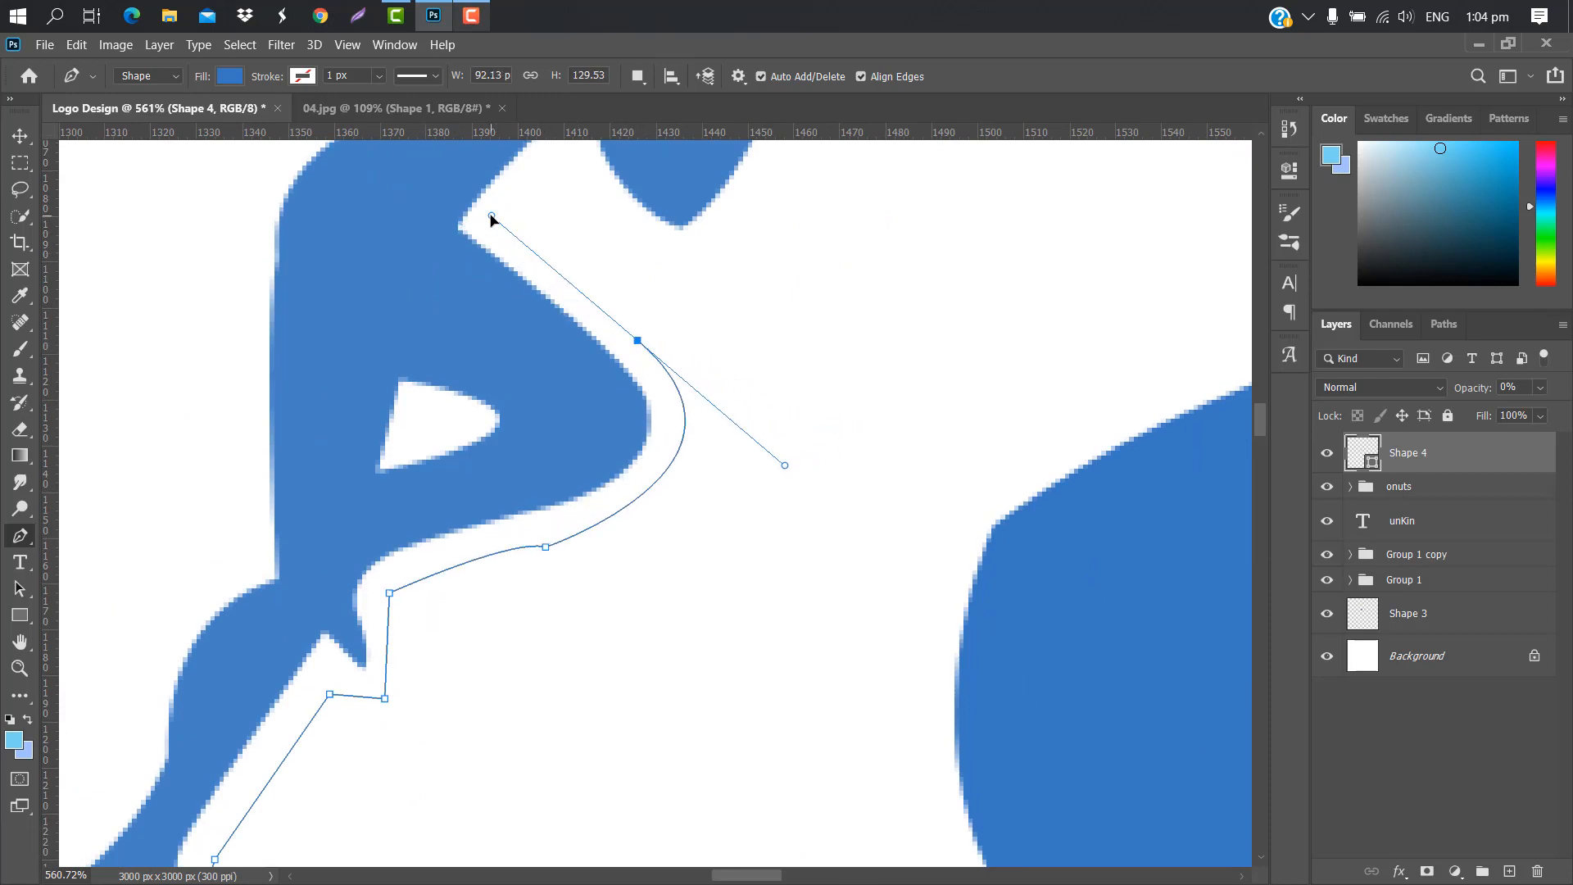
{"action": "left_click", "coordinate": [638, 340], "text": "alt"}
{"action": "left_click", "coordinate": [509, 226]}
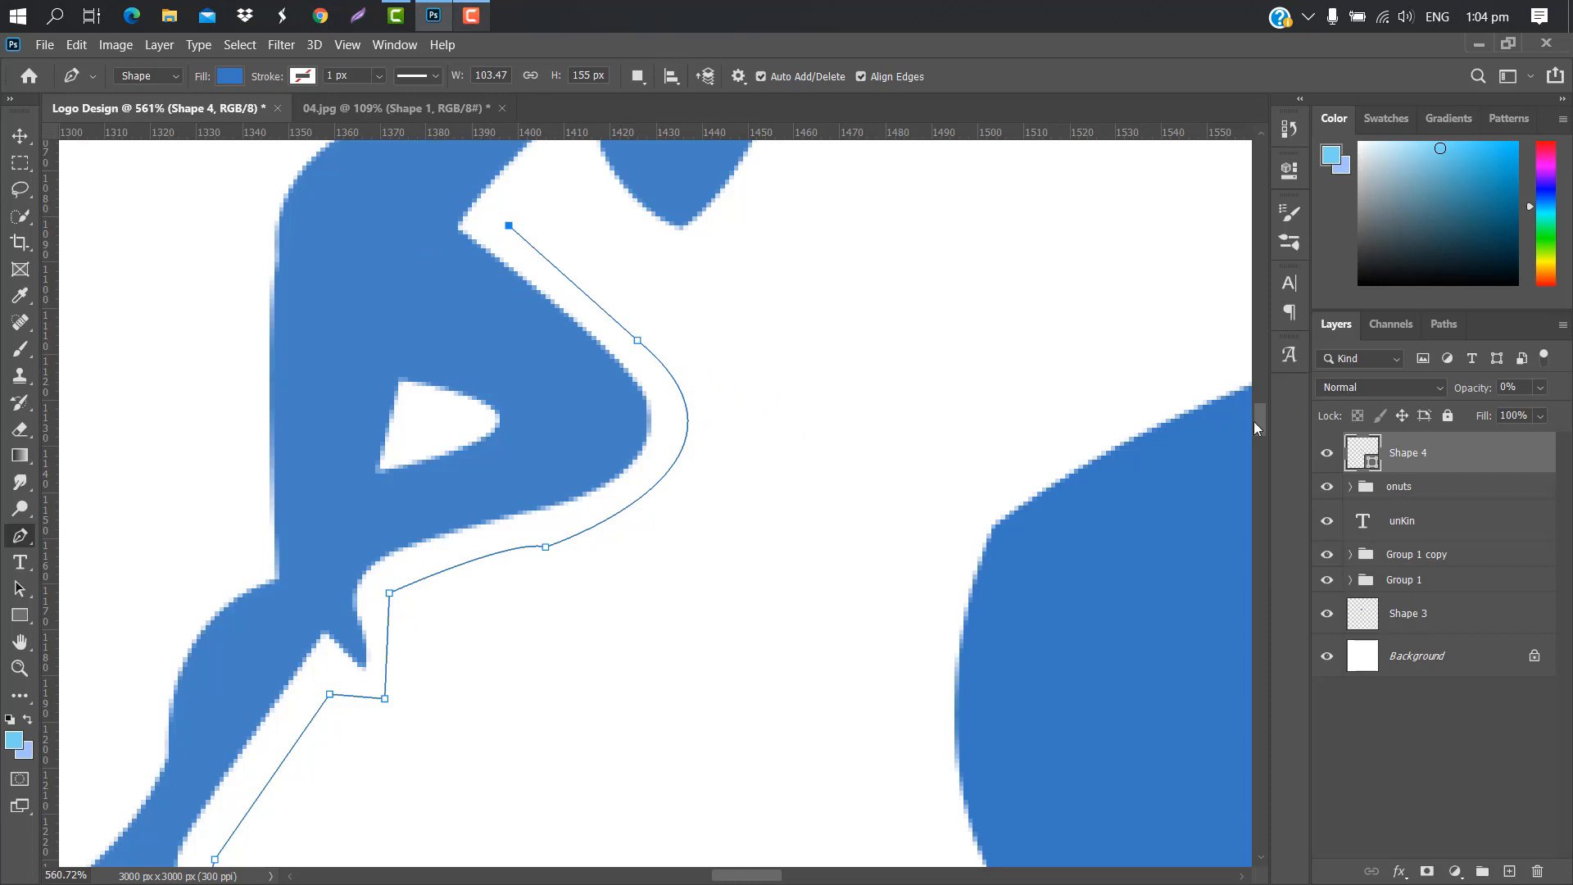
Step: Extend the offset outline from the waist up toward the armpit and down around the front arm's elbow
{"action": "left_click_drag", "start_coordinate": [1253, 421], "coordinate": [1255, 411]}
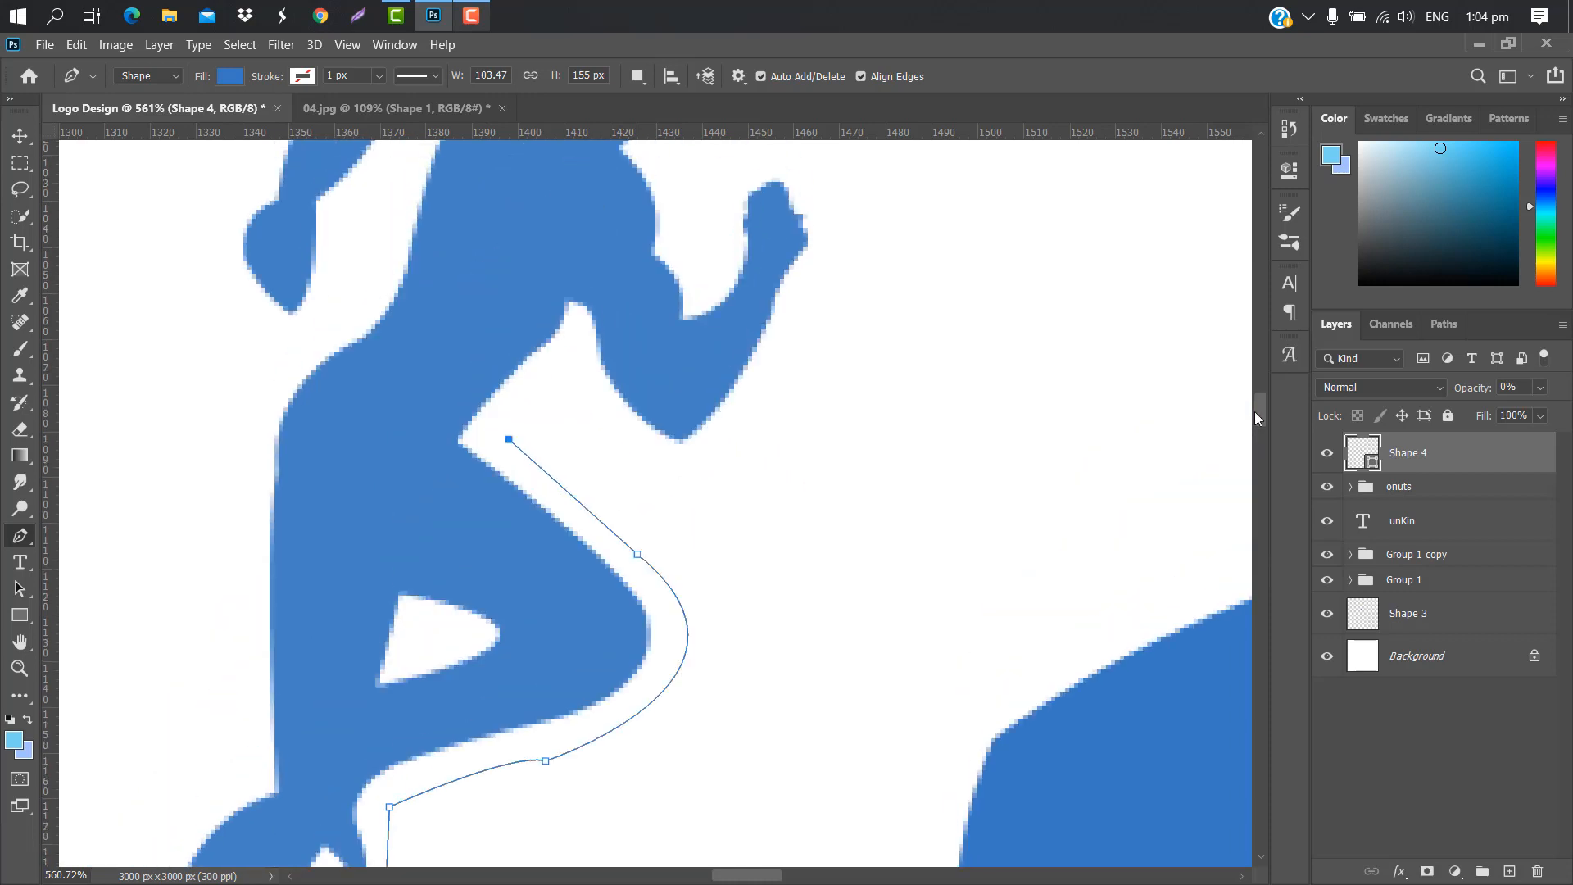
{"action": "left_click", "coordinate": [564, 371]}
{"action": "left_click_drag", "start_coordinate": [679, 467], "coordinate": [720, 467]}
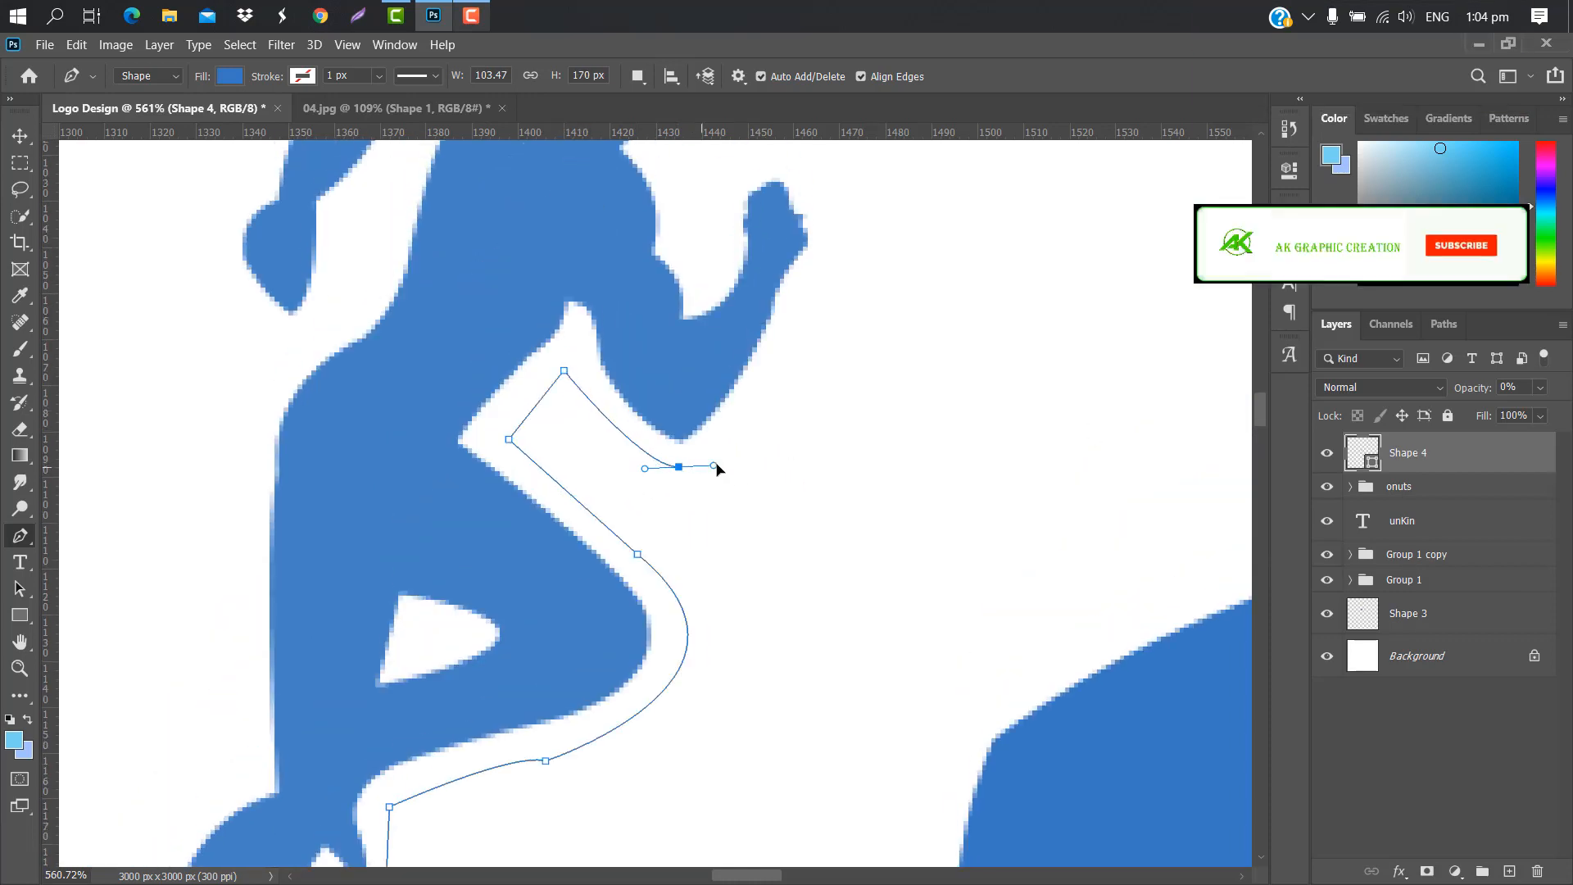
{"action": "left_click", "coordinate": [679, 467]}
{"action": "left_click", "coordinate": [725, 435]}
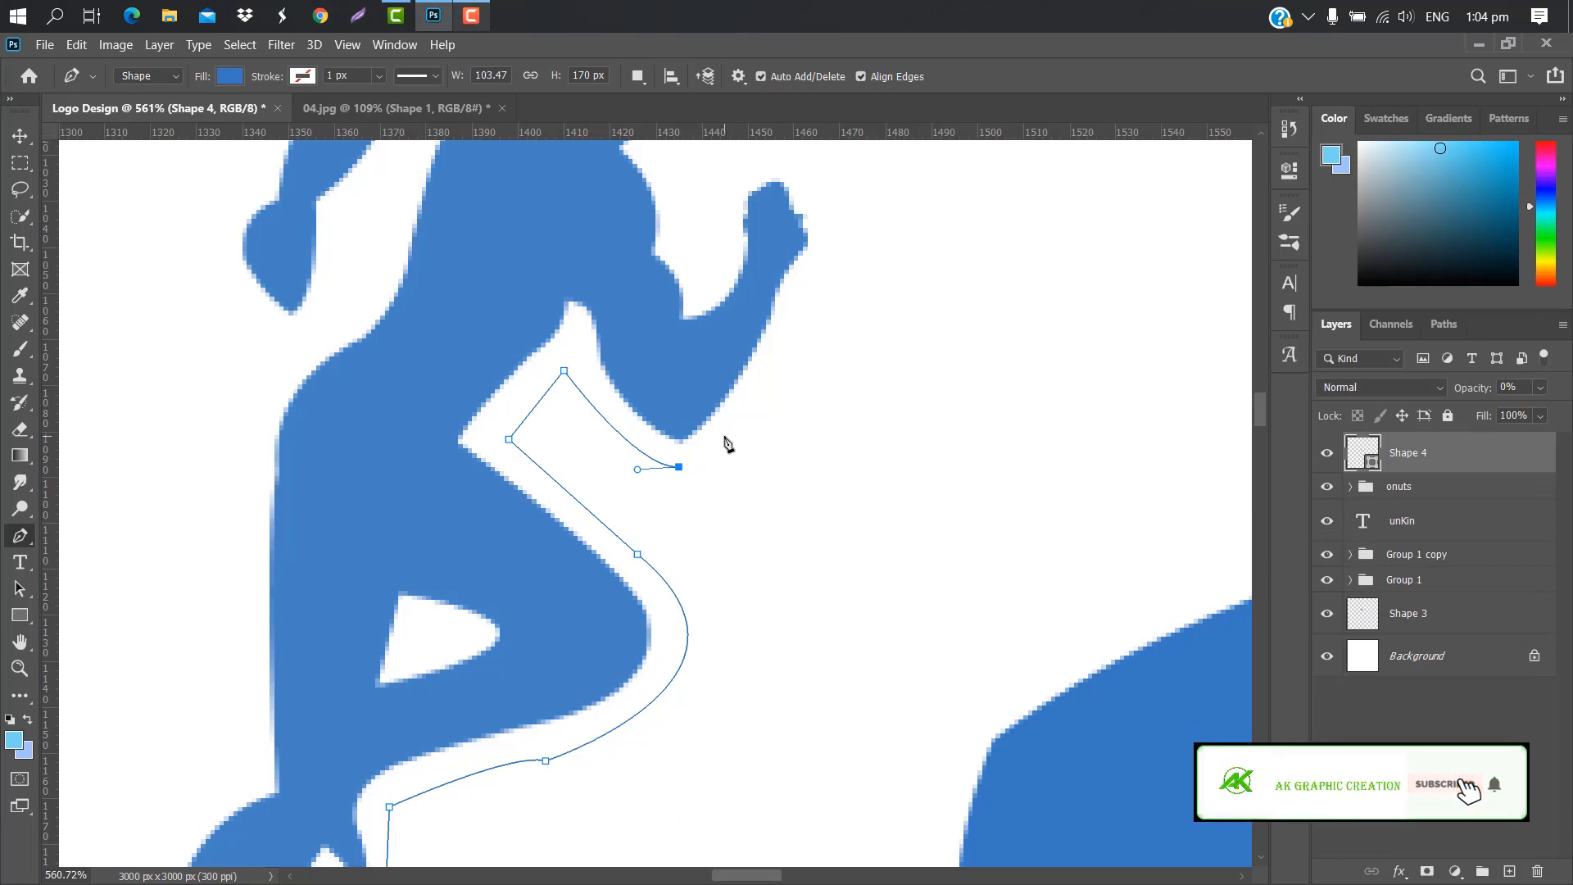
Step: Close the offset shape with one wide outward curve from the elbow to the foot, making it about 140 × 170 px
{"action": "scroll", "coordinate": [760, 484], "scroll_direction": "down", "scroll_amount": 3}
{"action": "scroll", "coordinate": [760, 484], "scroll_direction": "down", "scroll_amount": 2}
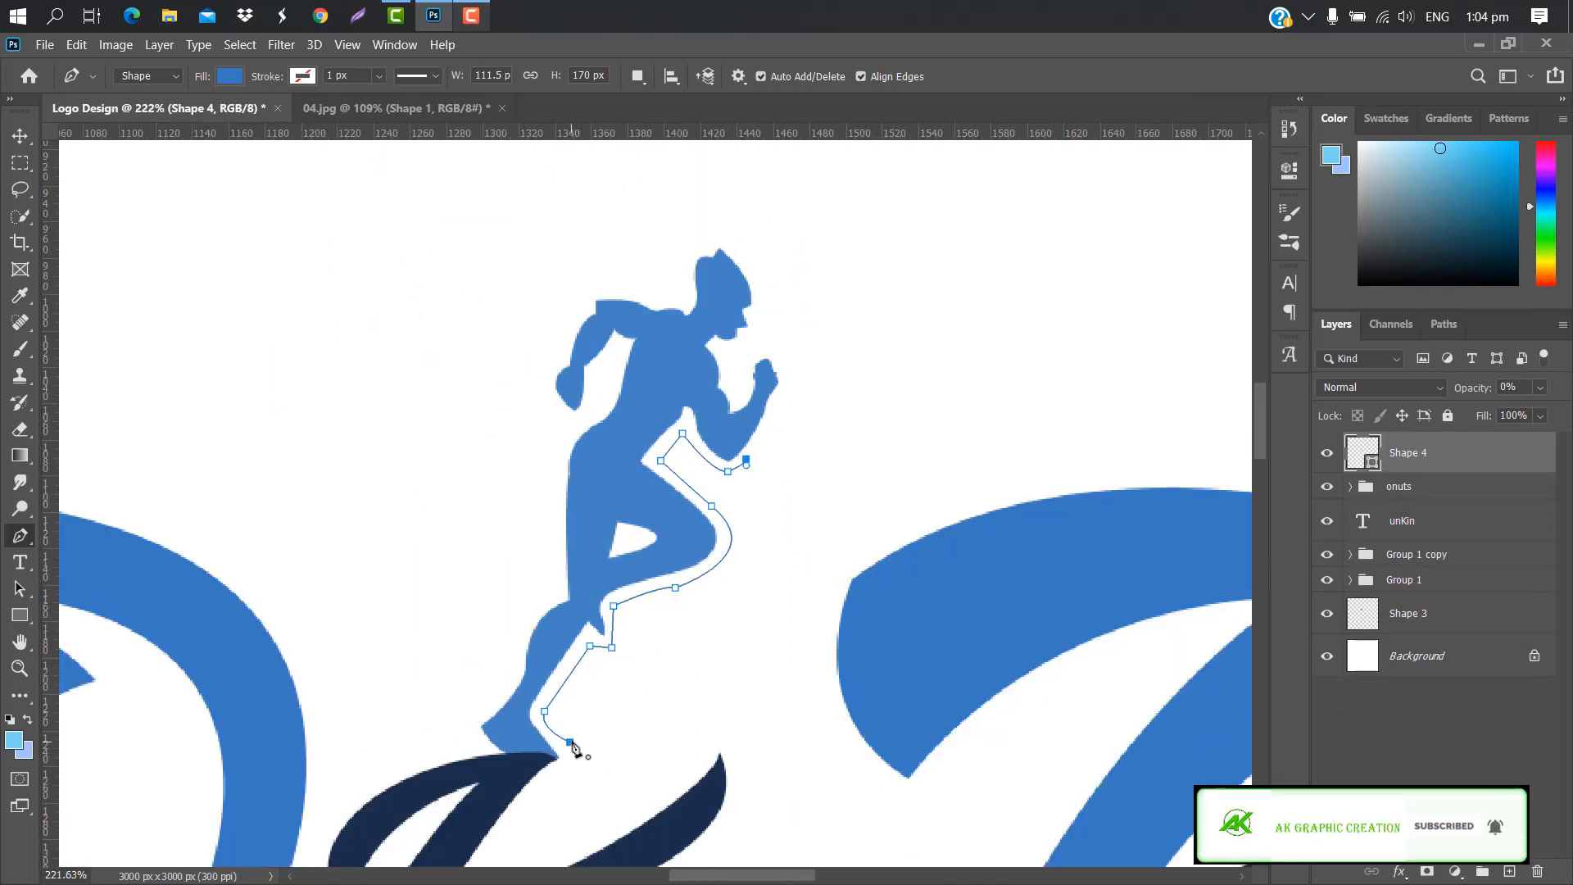
{"action": "left_click_drag", "start_coordinate": [571, 742], "coordinate": [199, 817]}
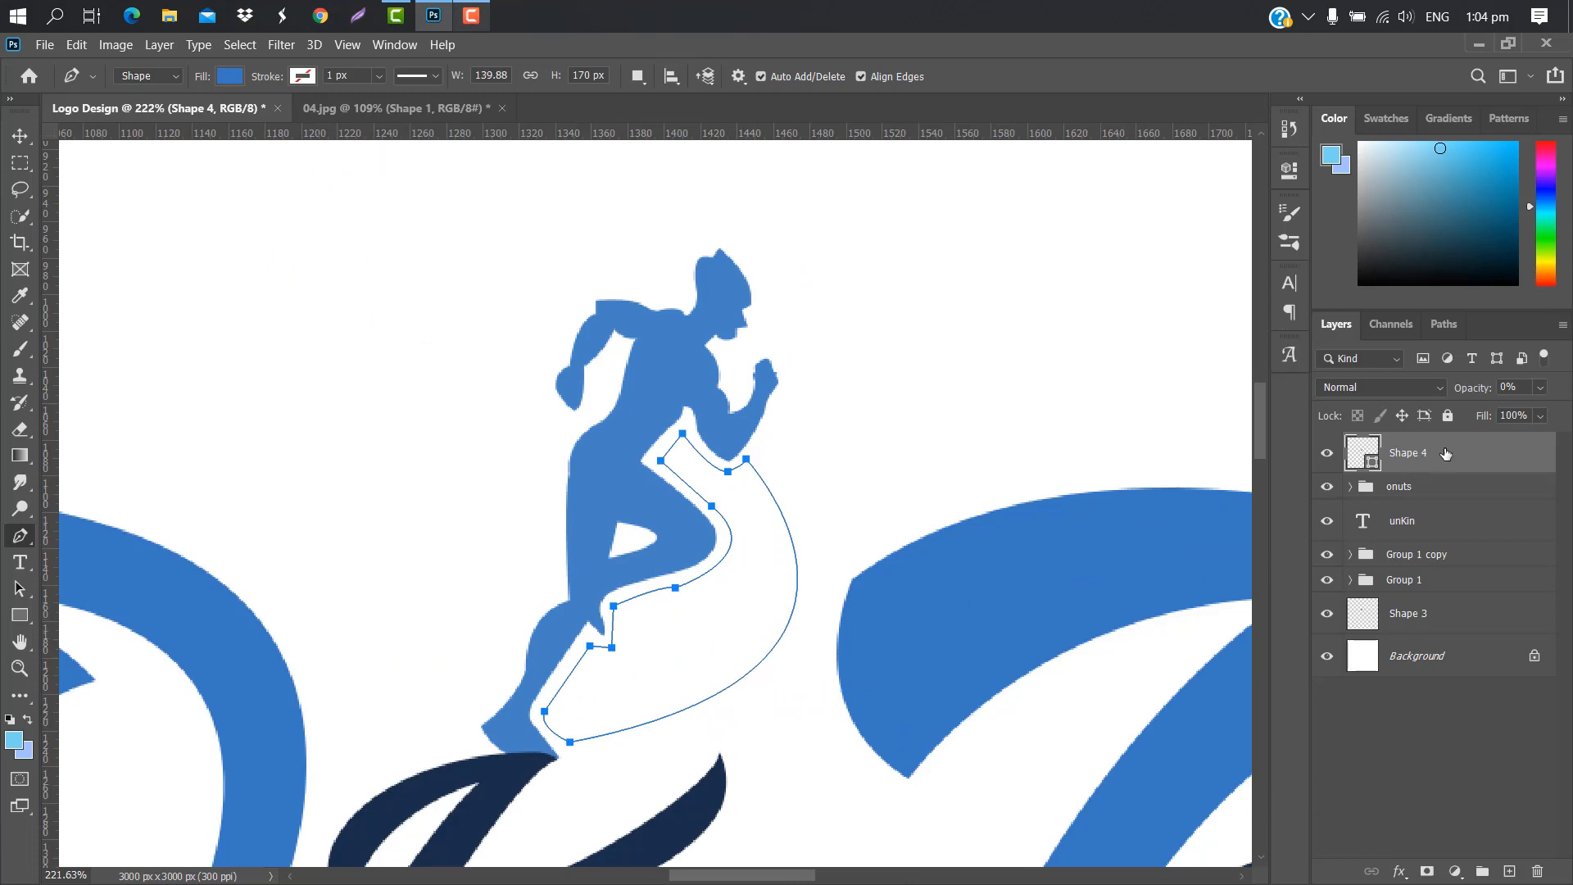
Step: Restore the layer opacity of the offset shape beside the runner to 100%
{"action": "left_click_drag", "start_coordinate": [1471, 393], "coordinate": [1569, 375]}
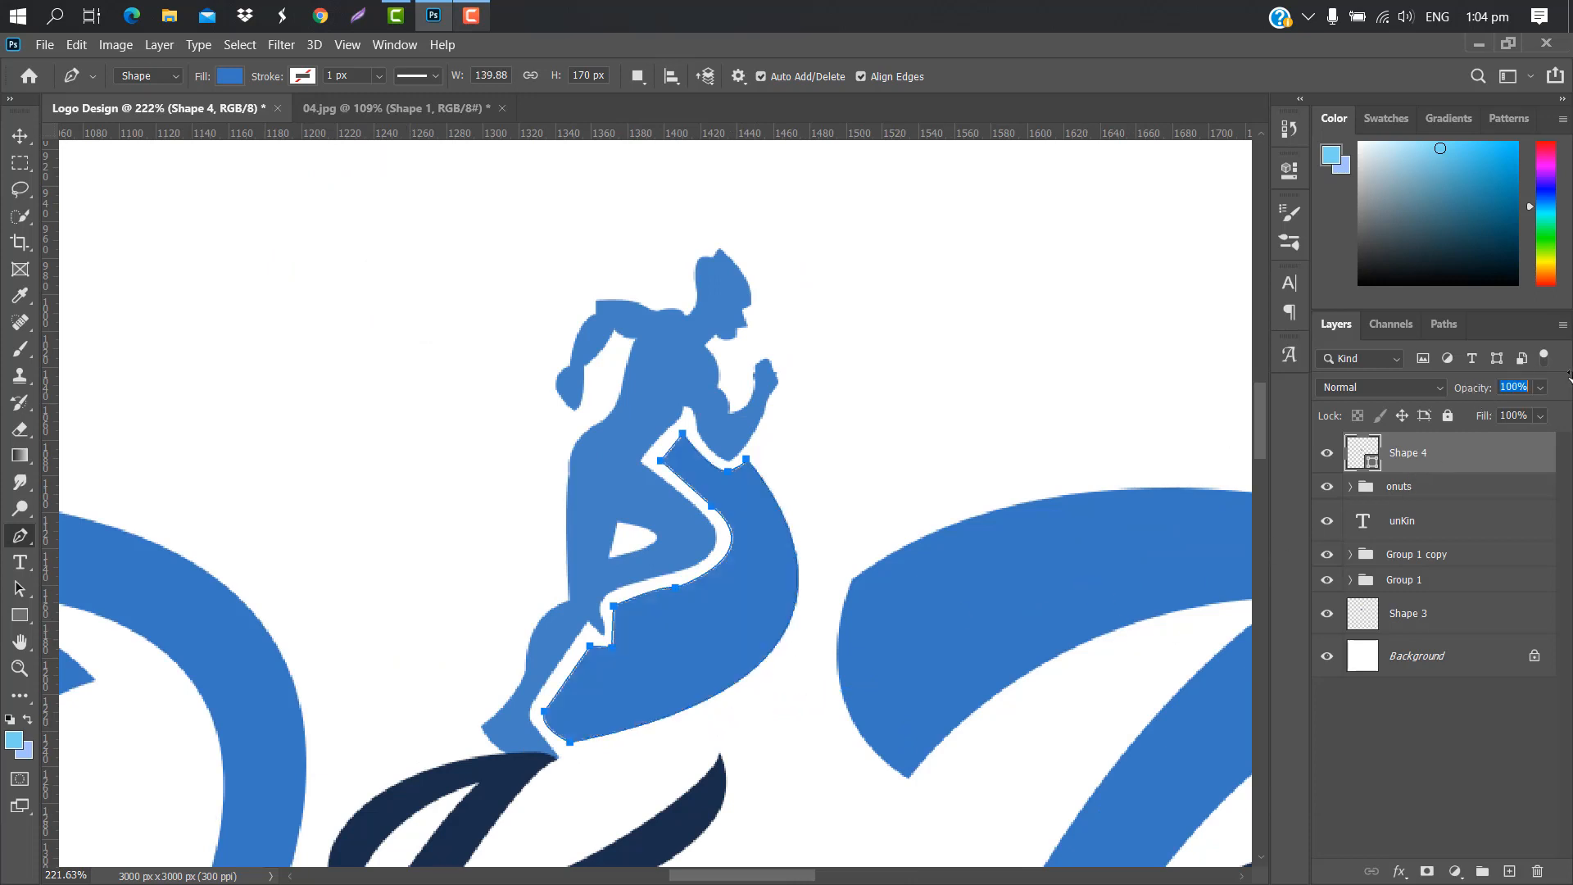
{"action": "scroll", "coordinate": [566, 369], "scroll_direction": "down", "scroll_amount": 4}
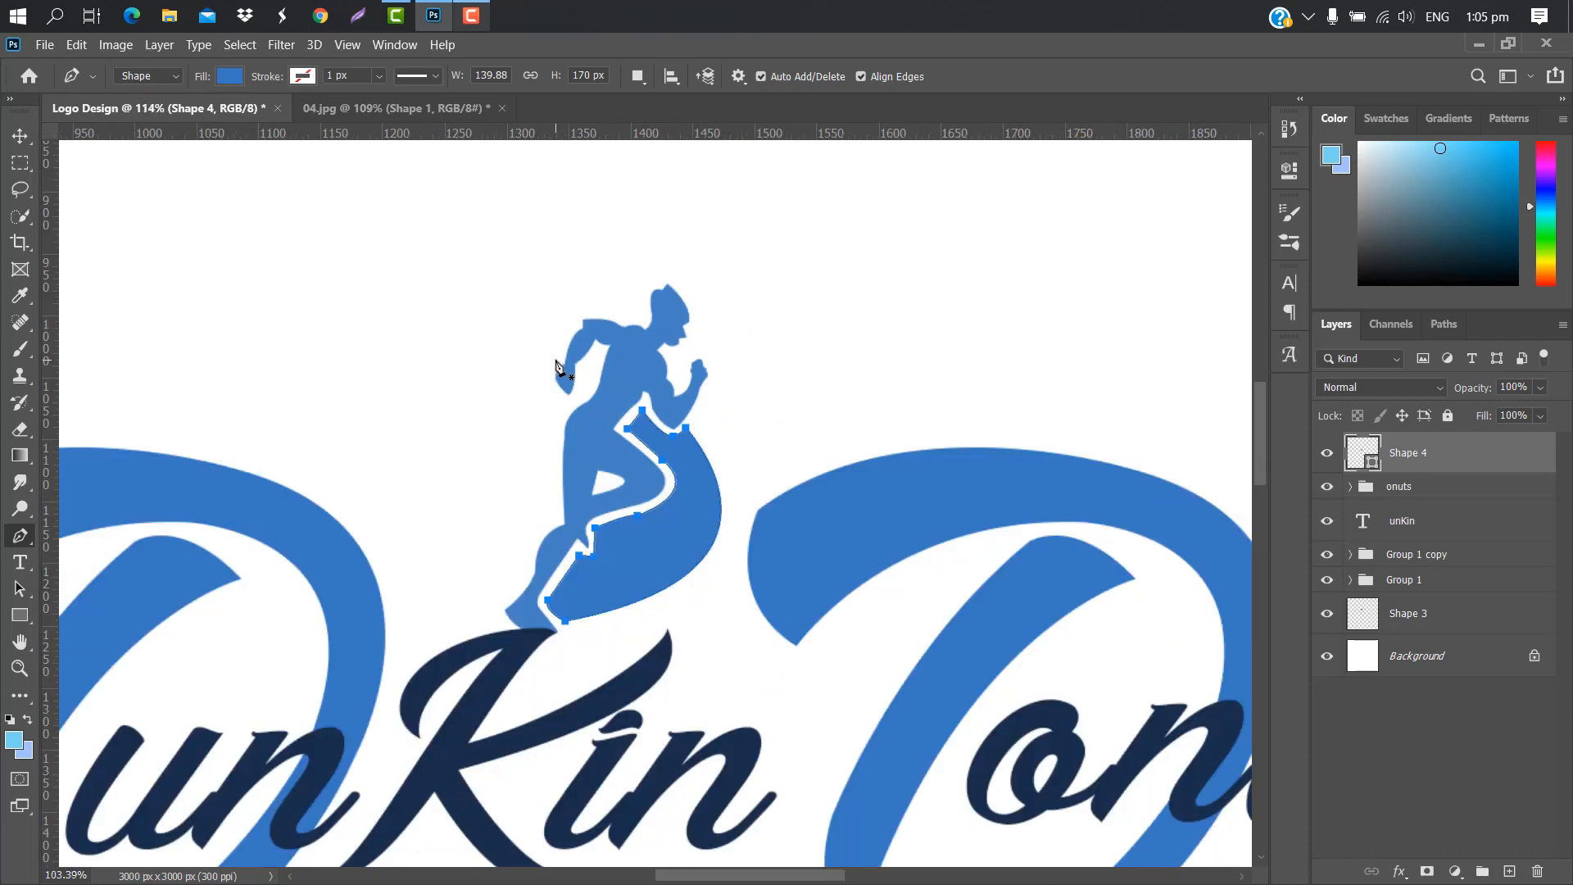
{"action": "left_click", "coordinate": [20, 136]}
{"action": "scroll", "coordinate": [889, 426], "scroll_direction": "down", "scroll_amount": 2}
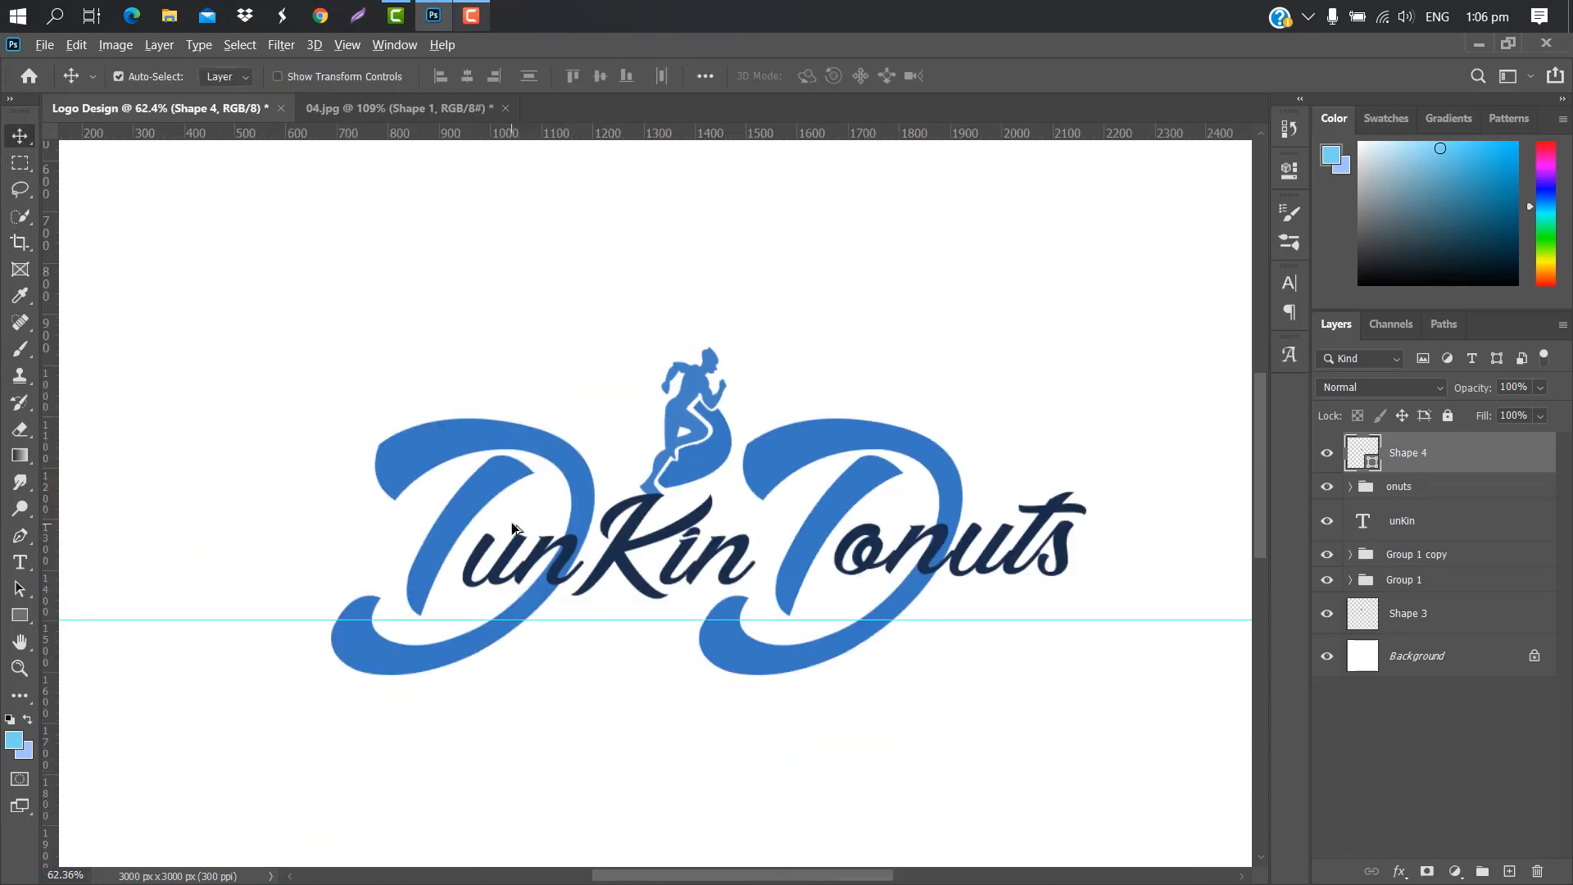
Step: Draw a rectangle of about 247 × 153 px over the end of "un" and the K, and set its layer opacity to 0%
{"action": "scroll", "coordinate": [529, 521], "scroll_direction": "up", "scroll_amount": 3}
{"action": "left_click", "coordinate": [19, 614]}
{"action": "scroll", "coordinate": [615, 476], "scroll_direction": "up", "scroll_amount": 3}
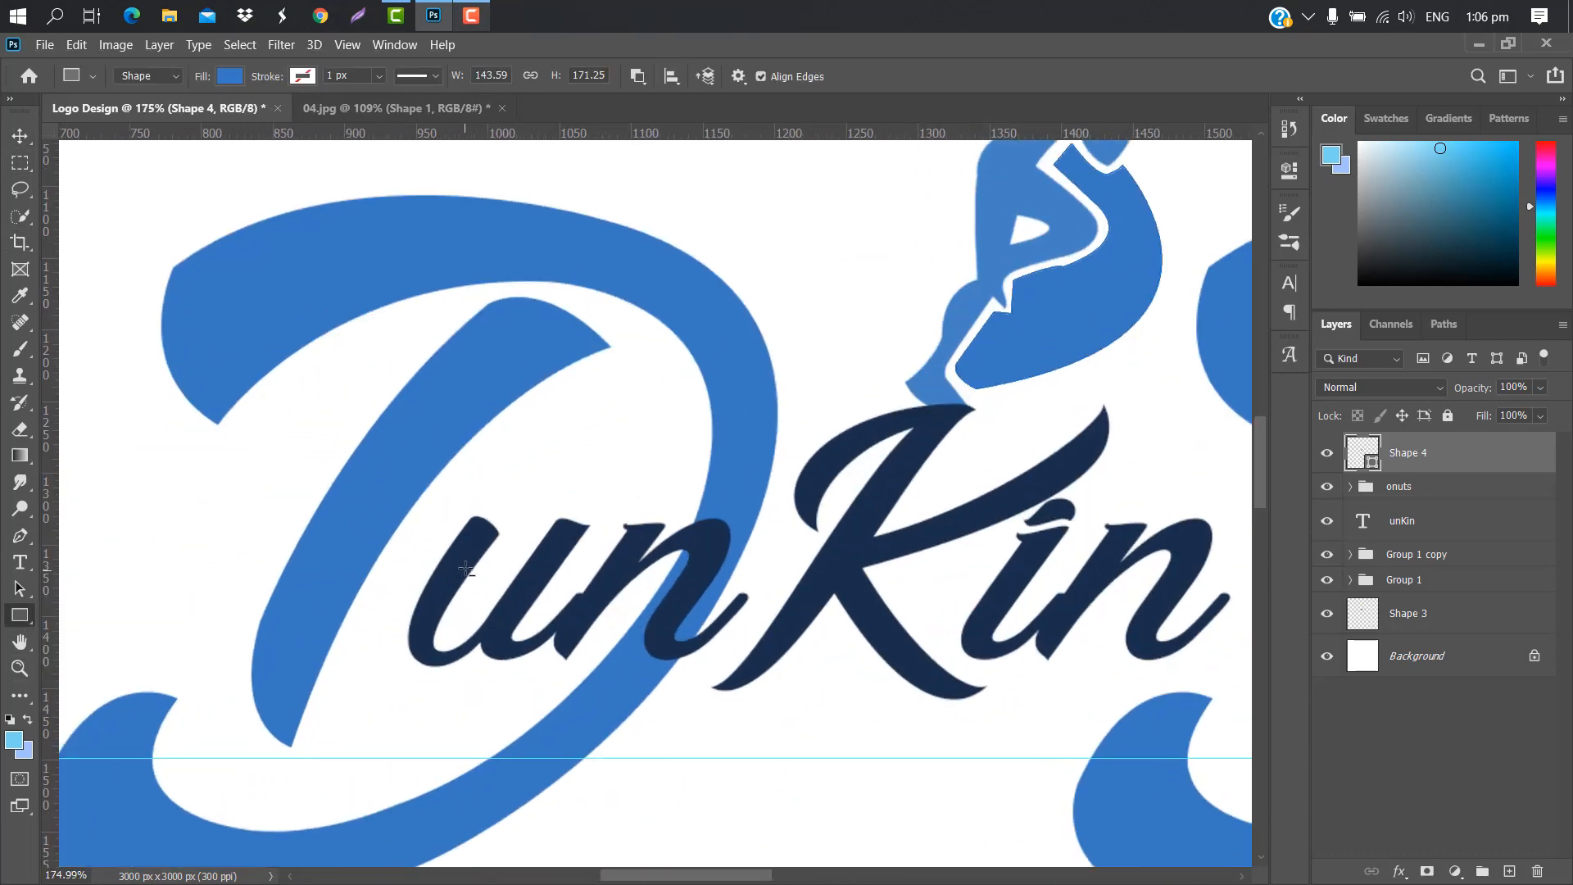
{"action": "left_click_drag", "start_coordinate": [615, 476], "coordinate": [1001, 715]}
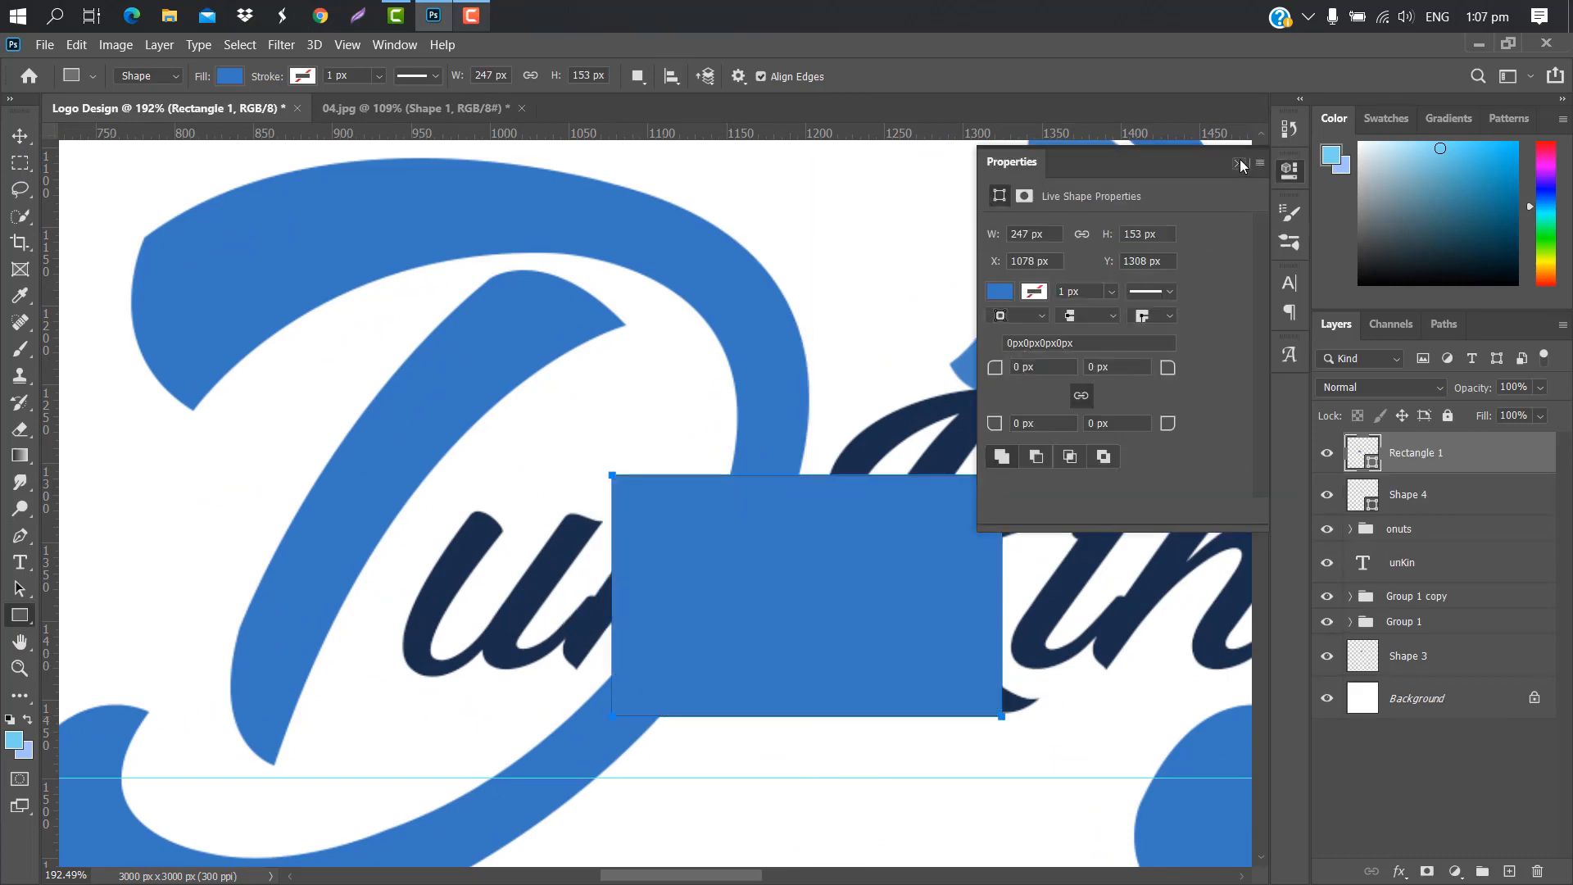
{"action": "left_click", "coordinate": [1240, 163]}
{"action": "left_click_drag", "start_coordinate": [1481, 386], "coordinate": [1057, 390]}
Step: Shift the unrotated rectangle sideways over "un" and the first D's long stroke, and set its layer opacity to 10%
{"action": "key", "text": "ctrl+t"}
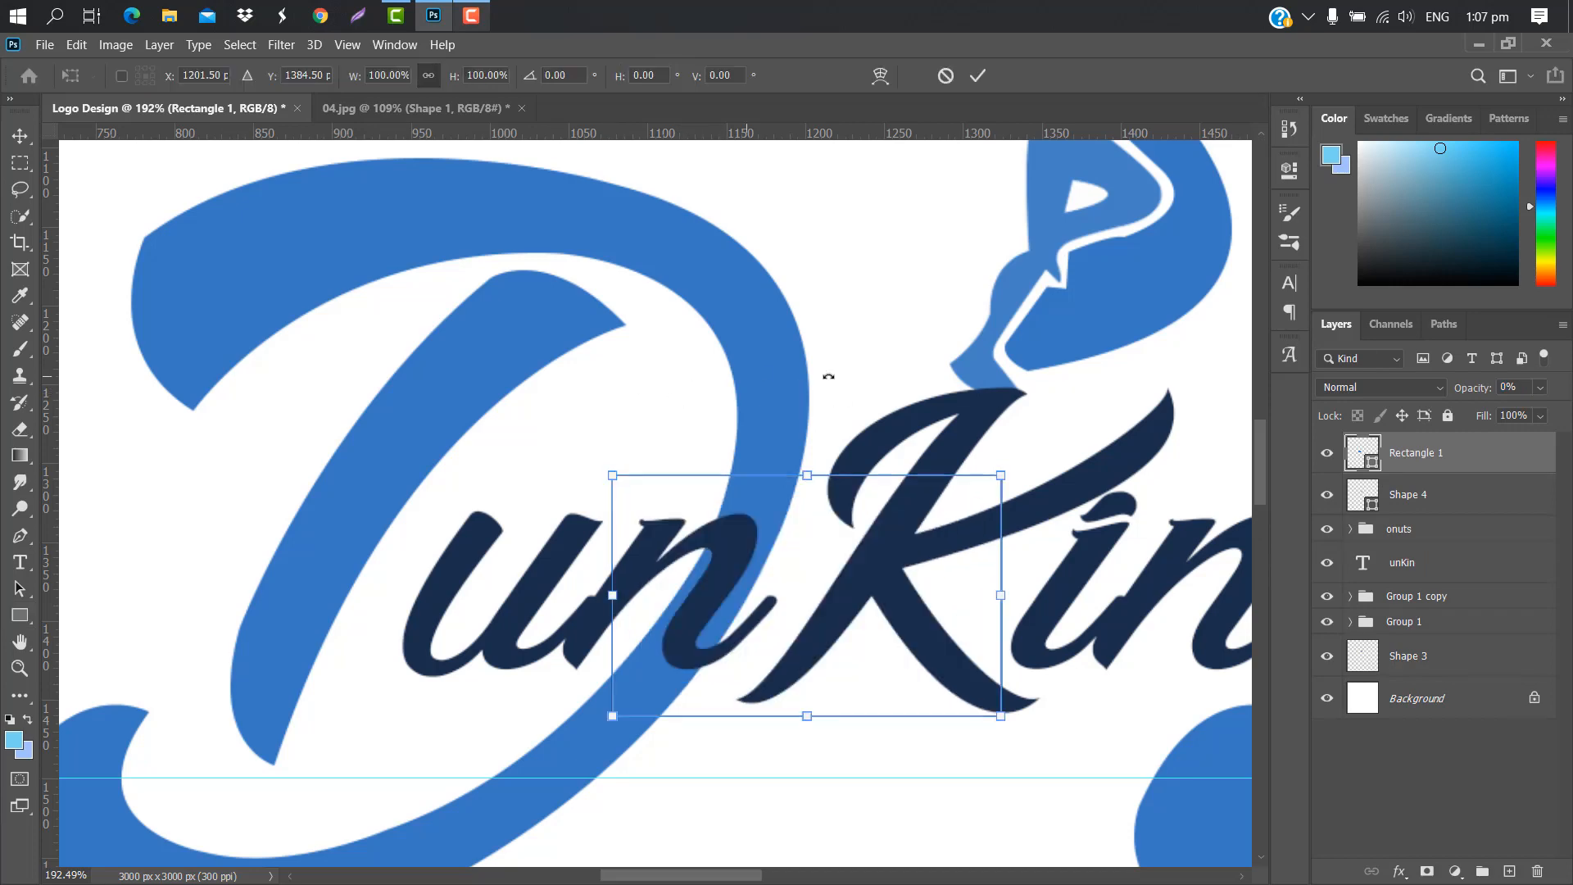
{"action": "left_click", "coordinate": [565, 76]}
{"action": "type", "text": "2"}
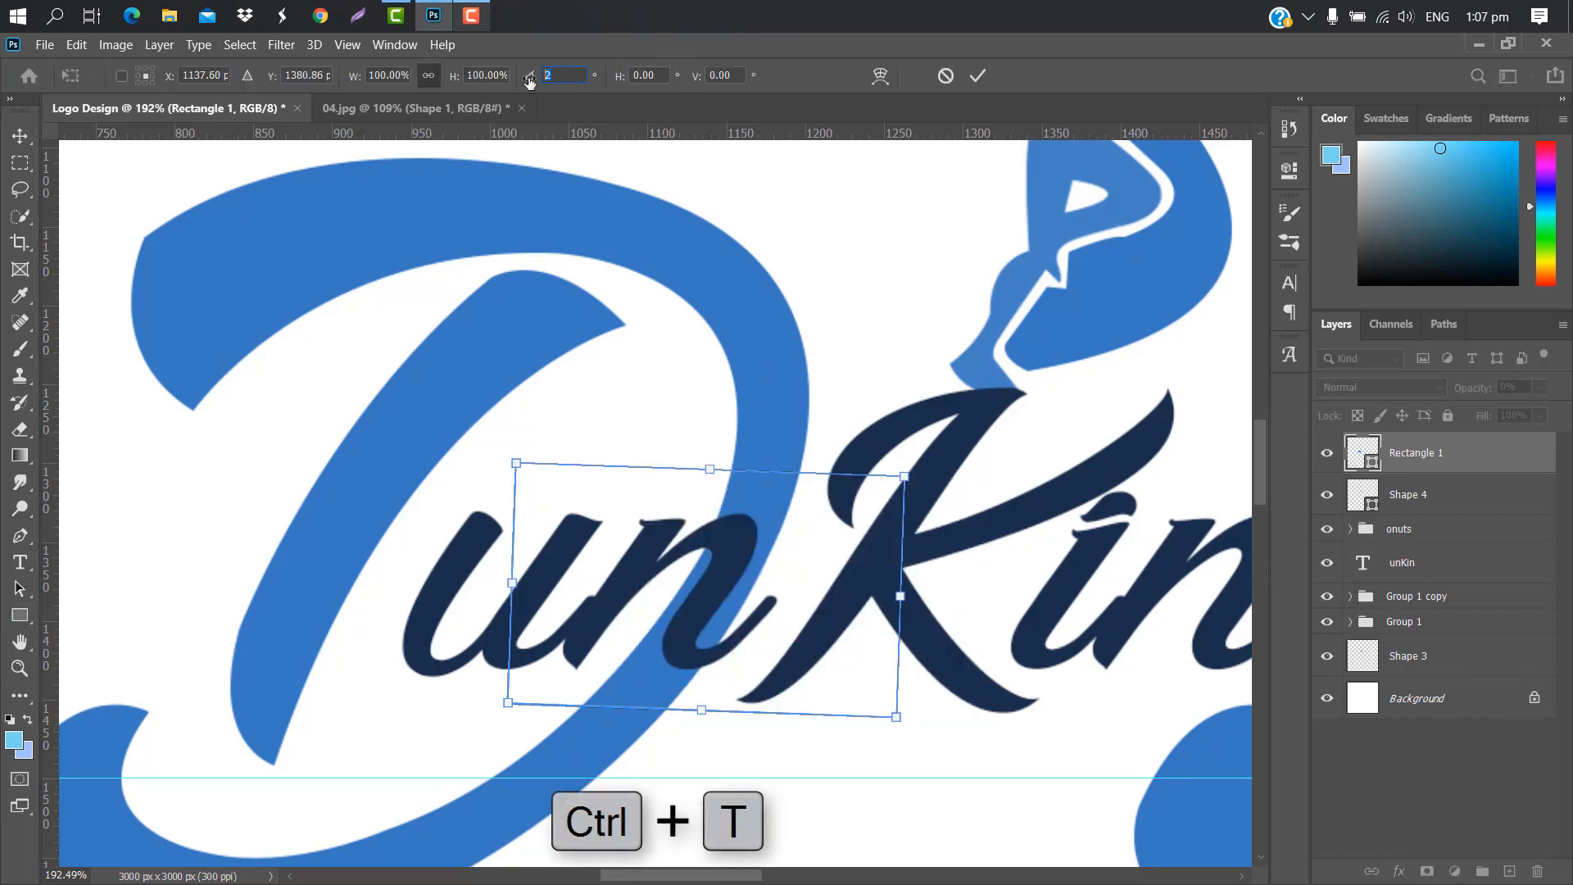
{"action": "key", "text": "BackSpace"}
{"action": "type", "text": "0"}
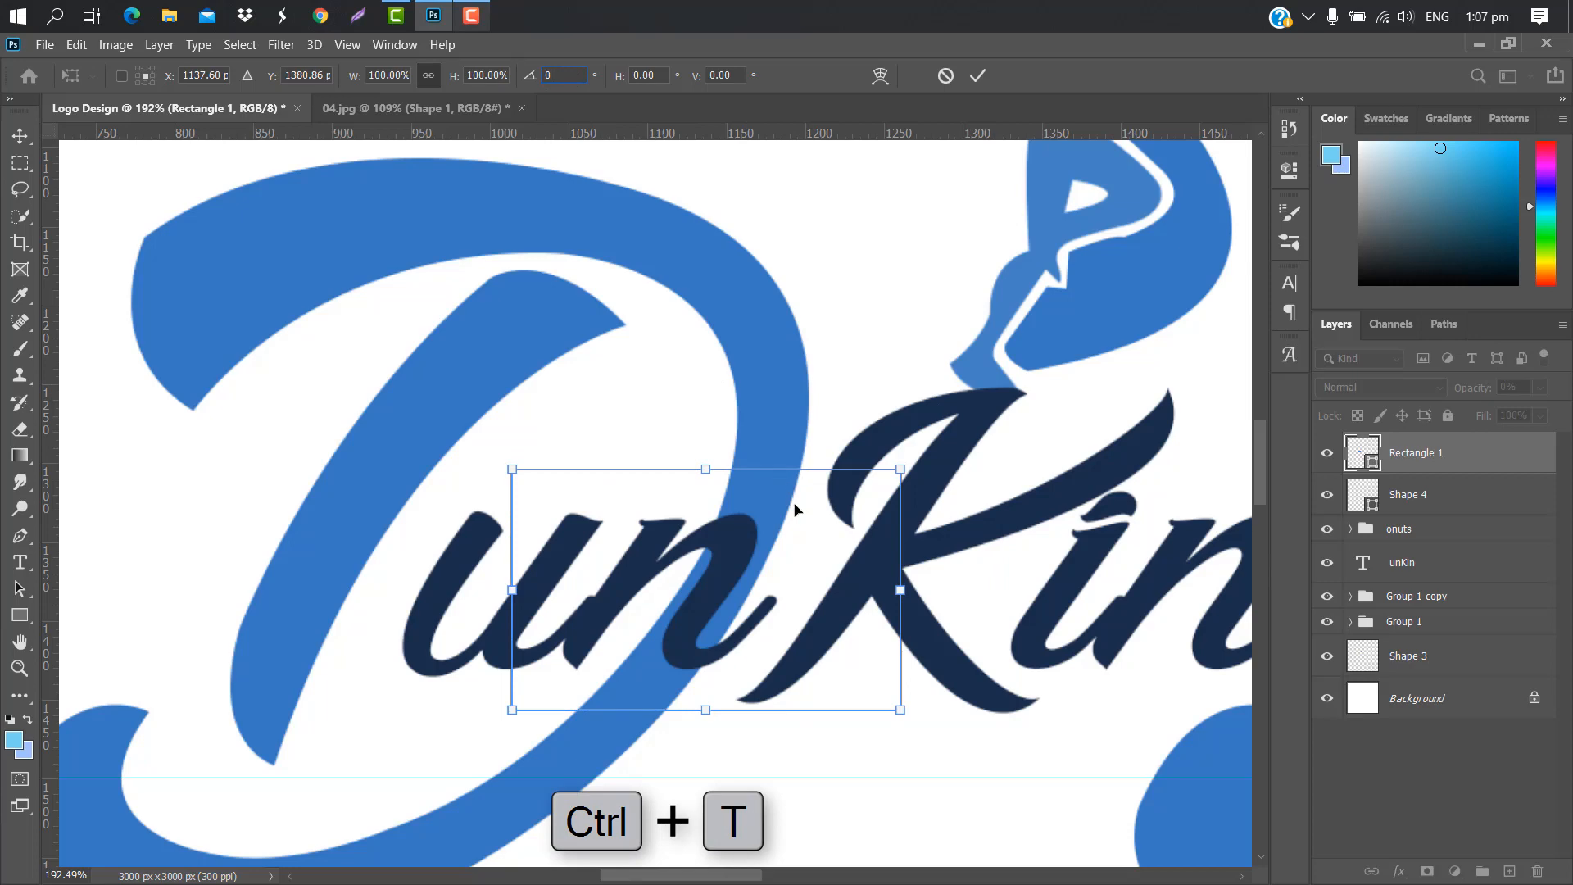
{"action": "mouse_move", "coordinate": [794, 509]}
{"action": "left_mouse_down"}
{"action": "mouse_move", "coordinate": [793, 524]}
{"action": "mouse_move", "coordinate": [784, 513]}
{"action": "left_mouse_up"}
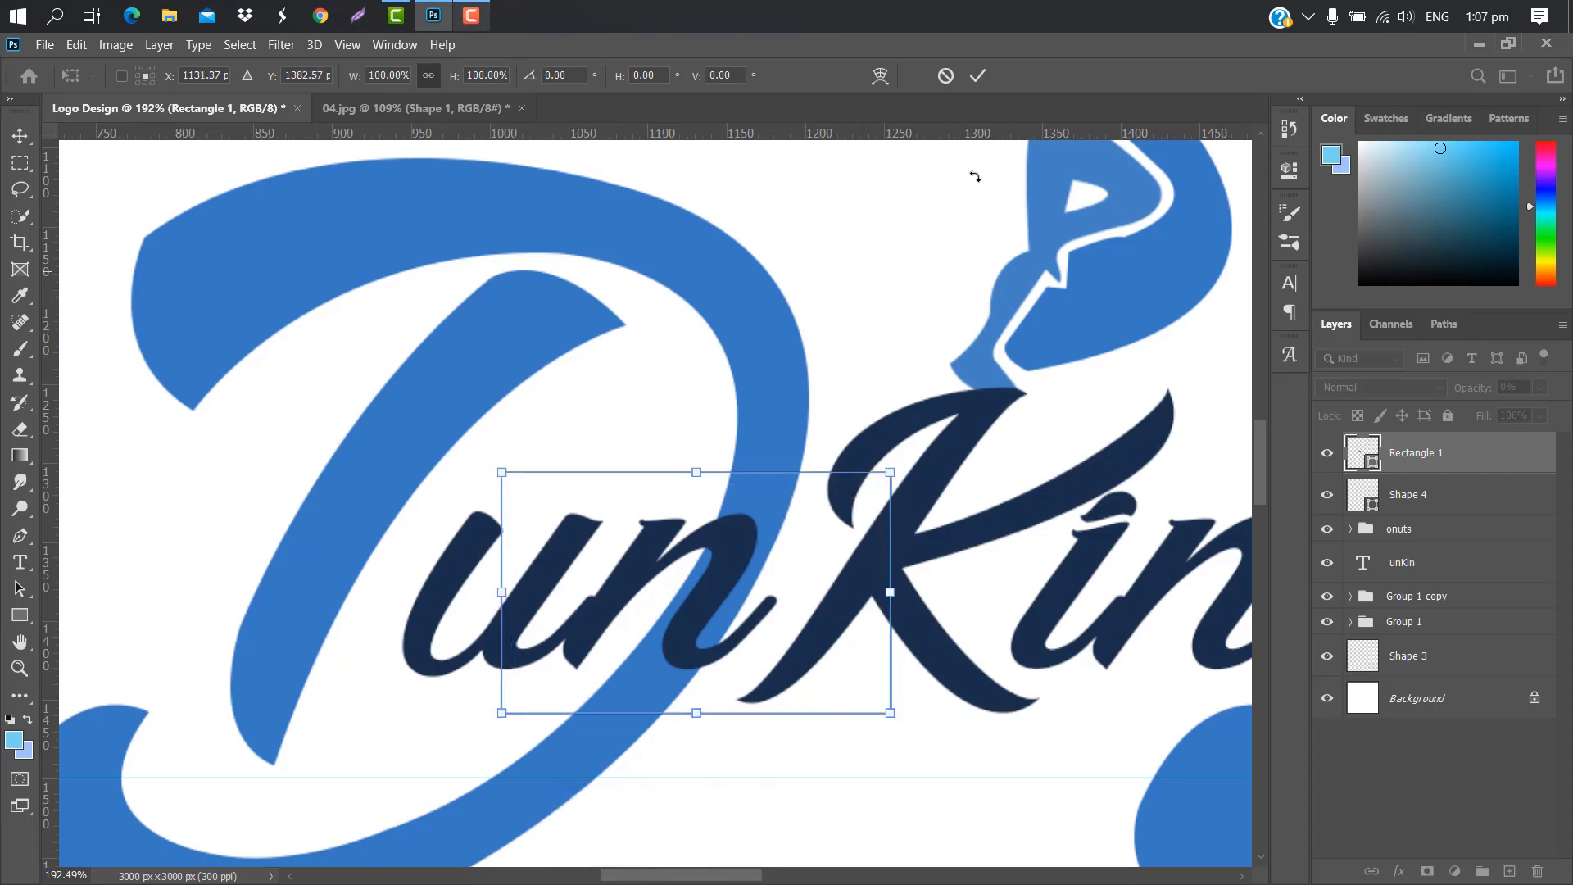
{"action": "left_click", "coordinate": [979, 74]}
{"action": "type", "text": "10"}
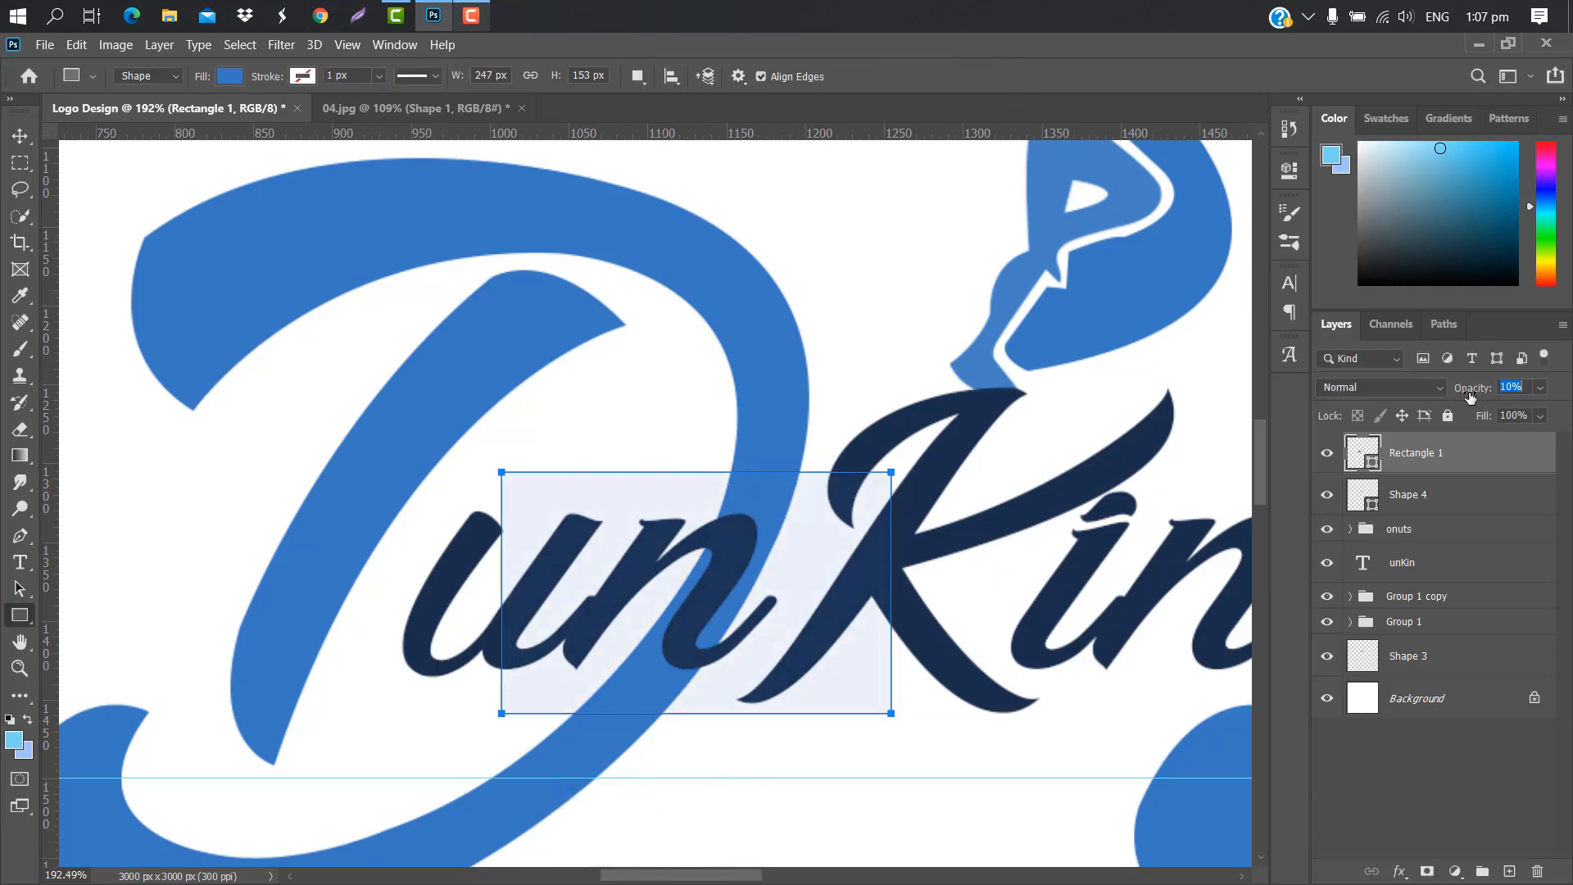
{"action": "key", "text": "Return"}
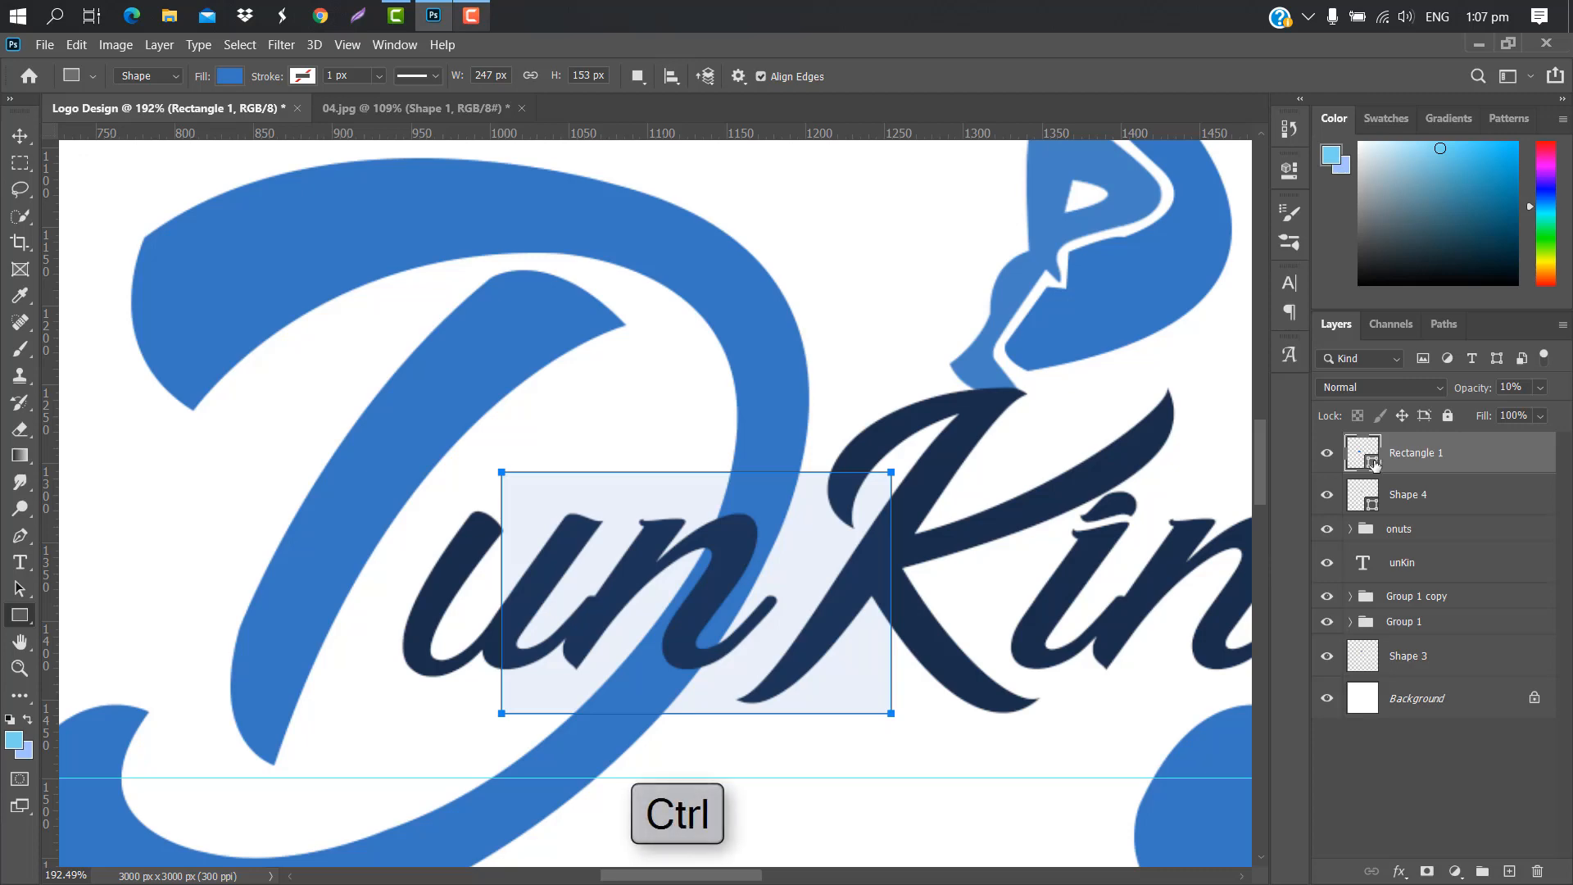
Step: Merge Group 1 and delete the part of the first D that lies within the rectangle's outline
{"action": "left_click", "coordinate": [1374, 467], "text": "ctrl"}
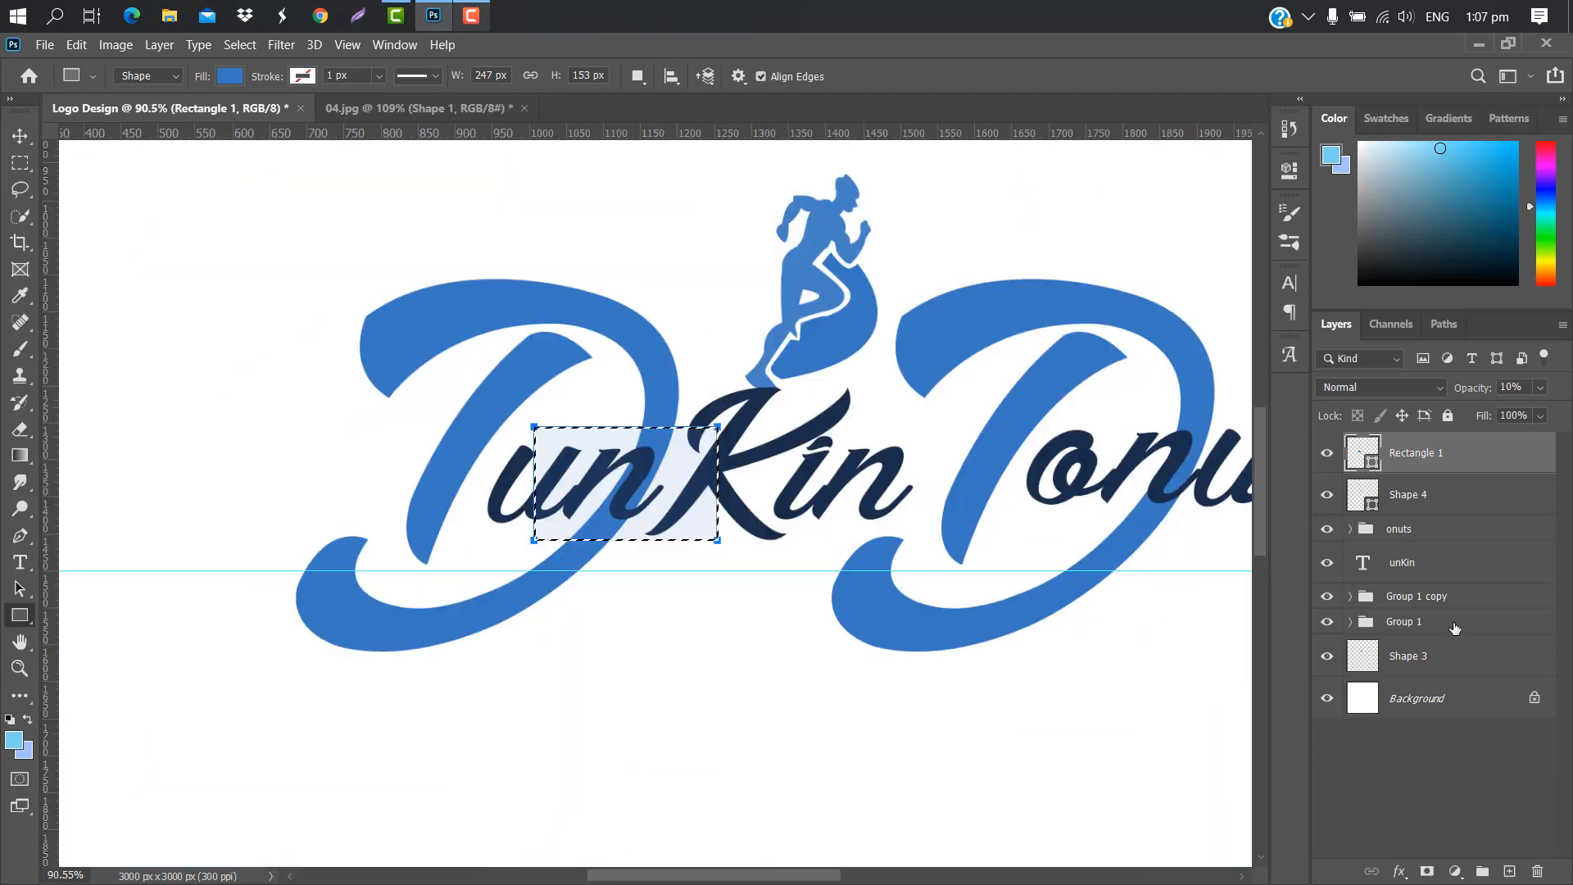
{"action": "right_click", "coordinate": [1456, 628]}
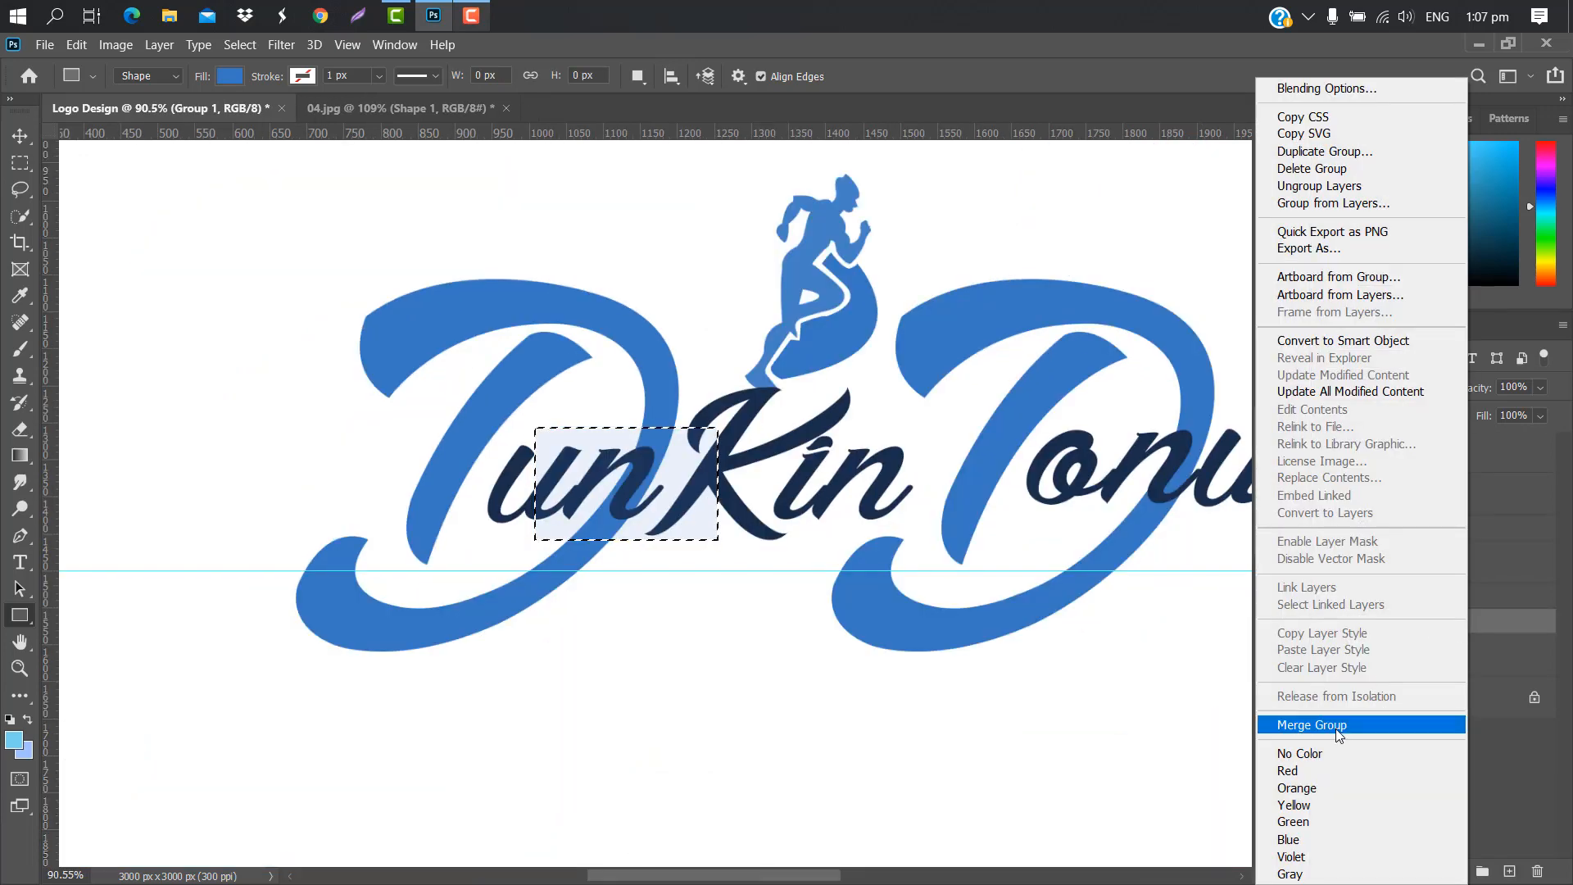
{"action": "left_click", "coordinate": [1335, 730]}
{"action": "key", "text": "Delete"}
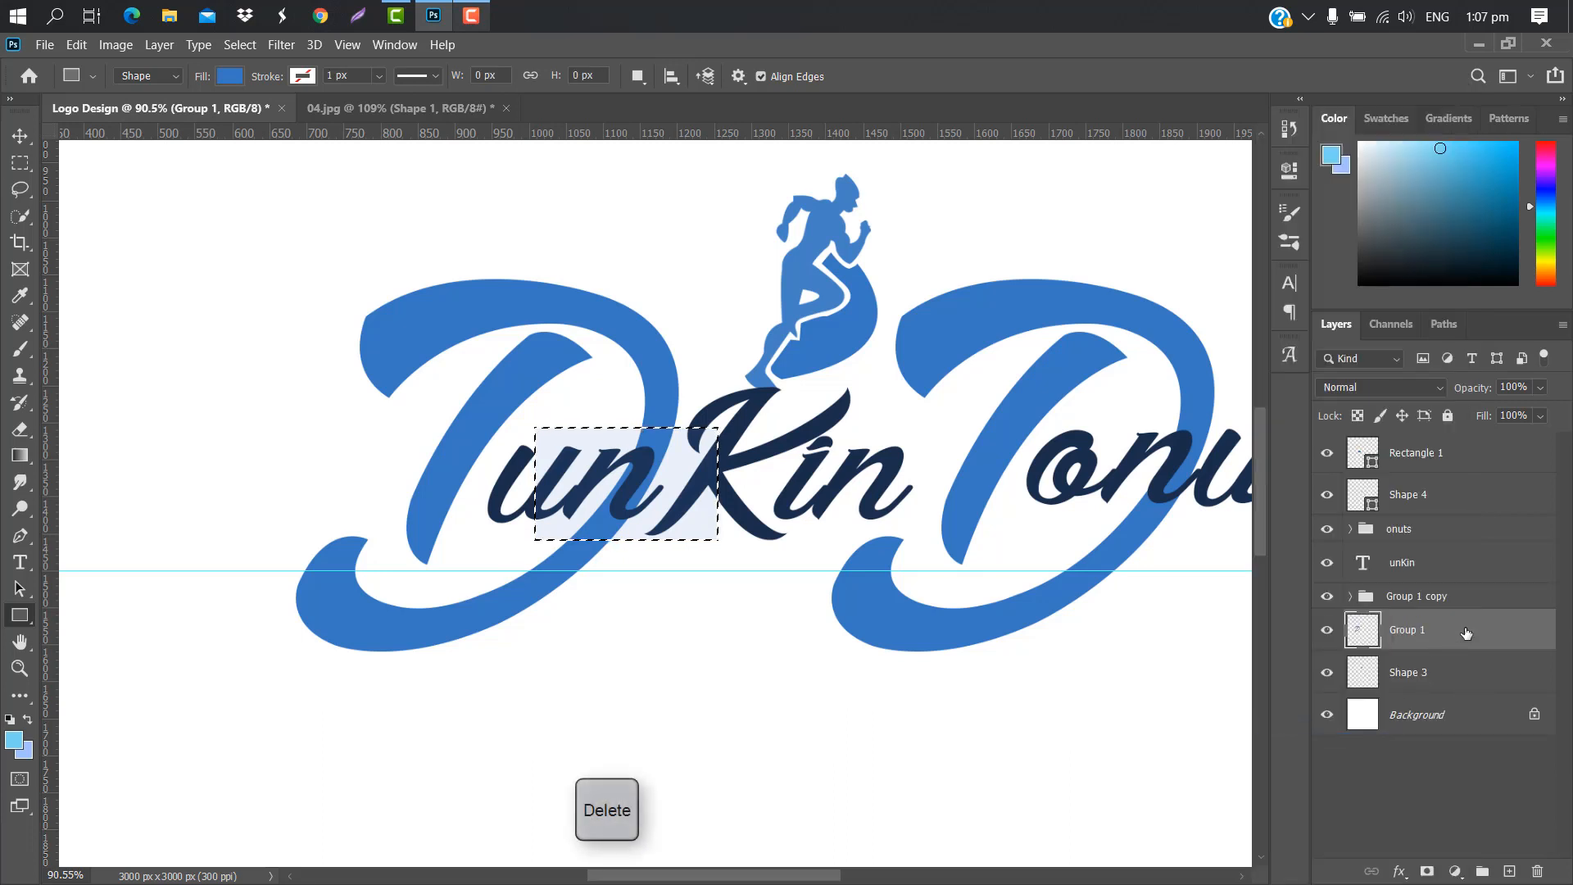
{"action": "key", "text": "ctrl+d"}
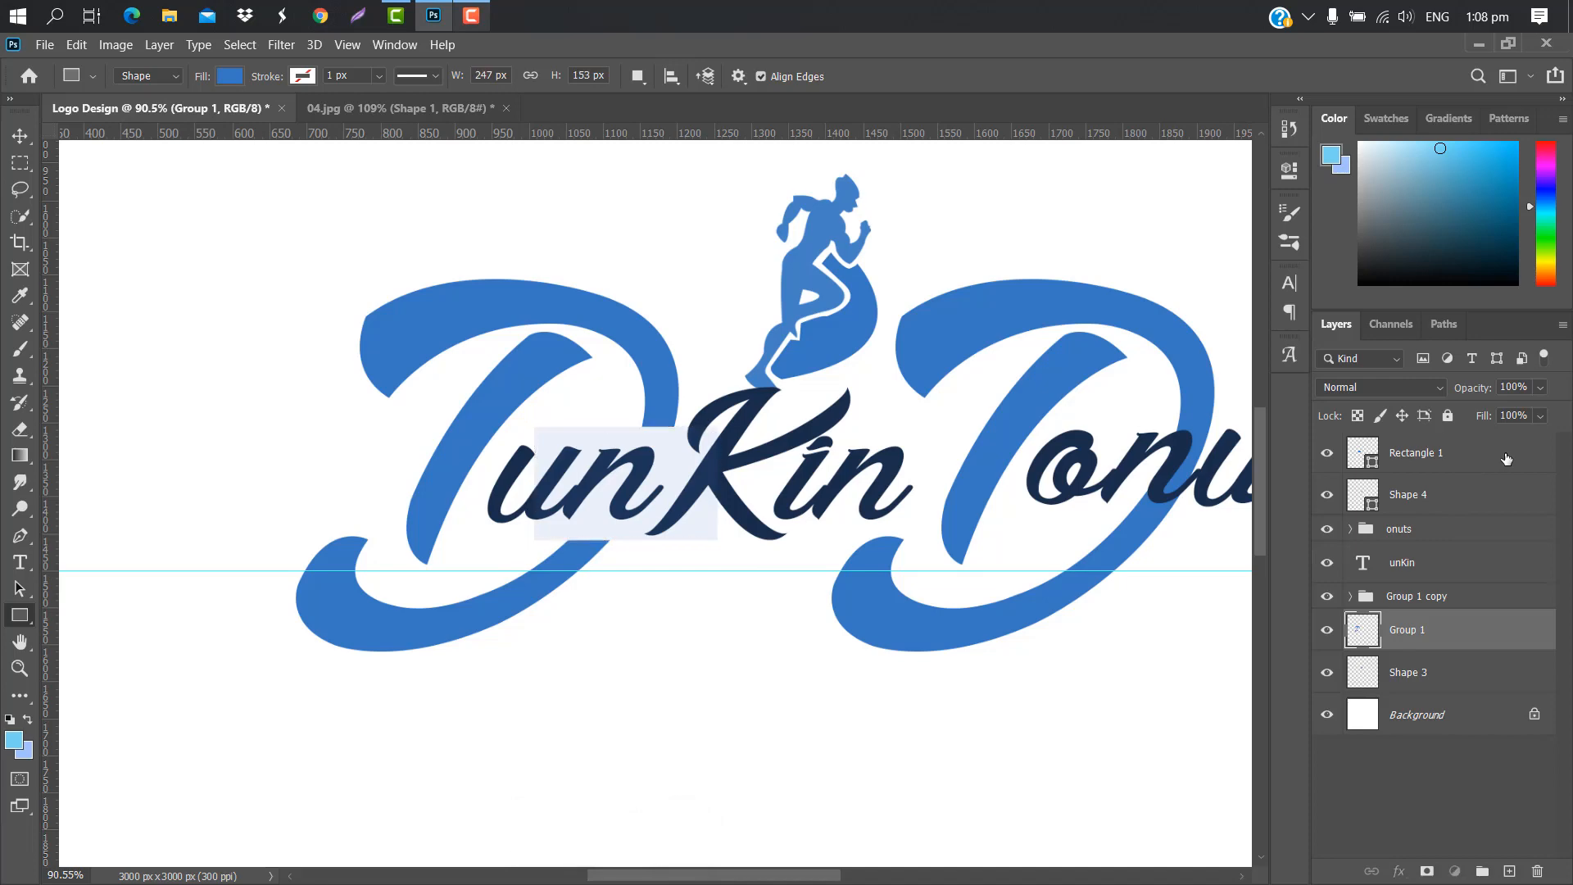
Step: Move the rectangle over the second D's long stroke, where it crosses the letters of "onuts"
{"action": "left_click", "coordinate": [1425, 453]}
{"action": "key", "text": "ctrl+t"}
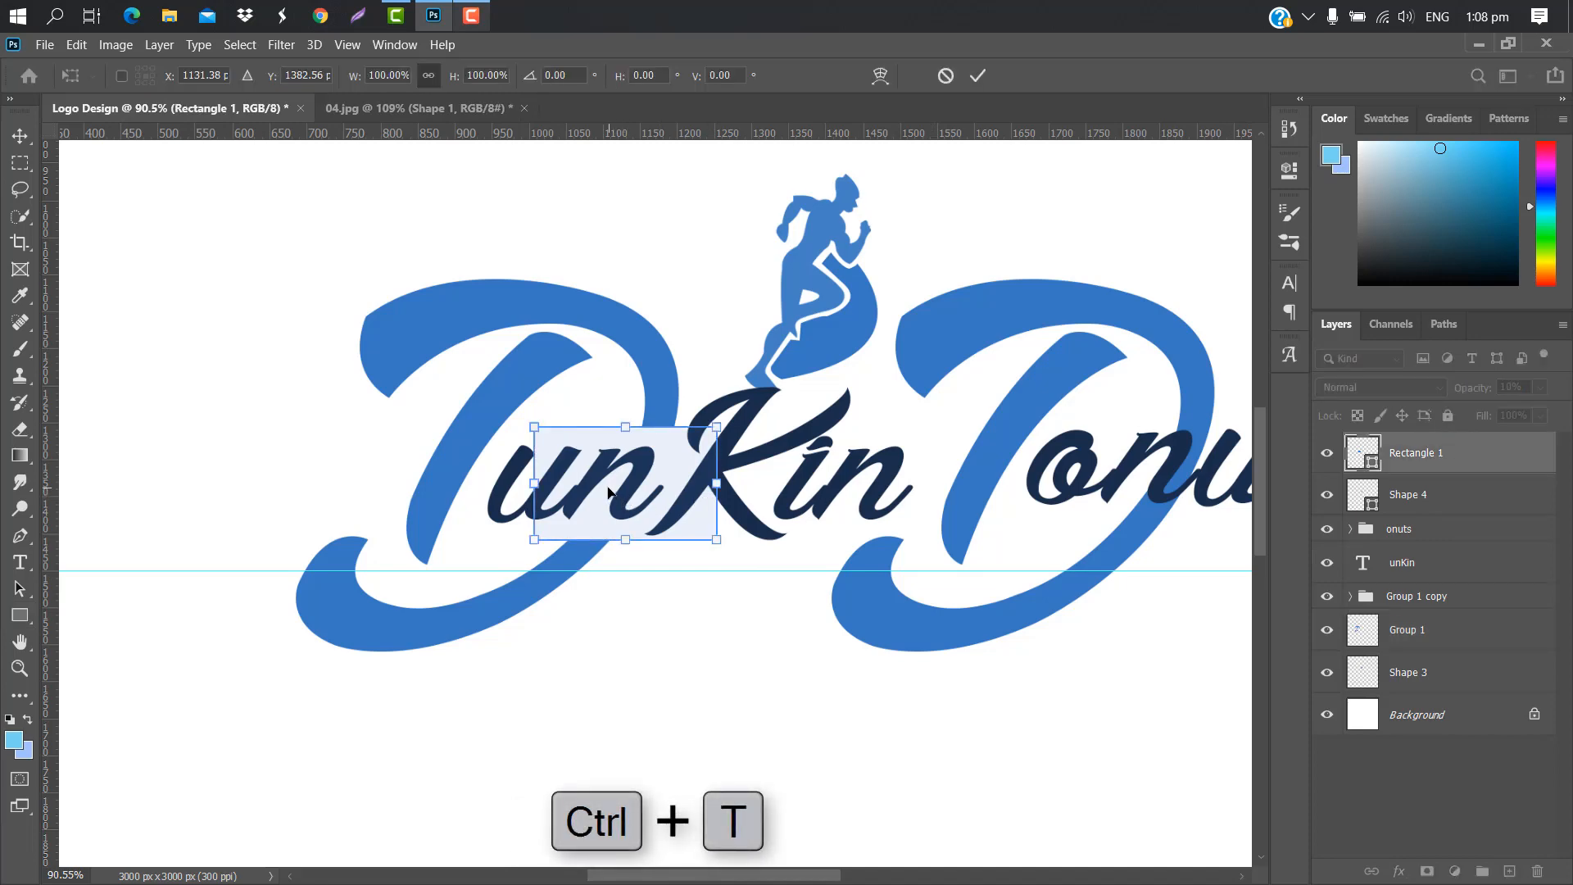
{"action": "left_click_drag", "start_coordinate": [609, 492], "coordinate": [1100, 492]}
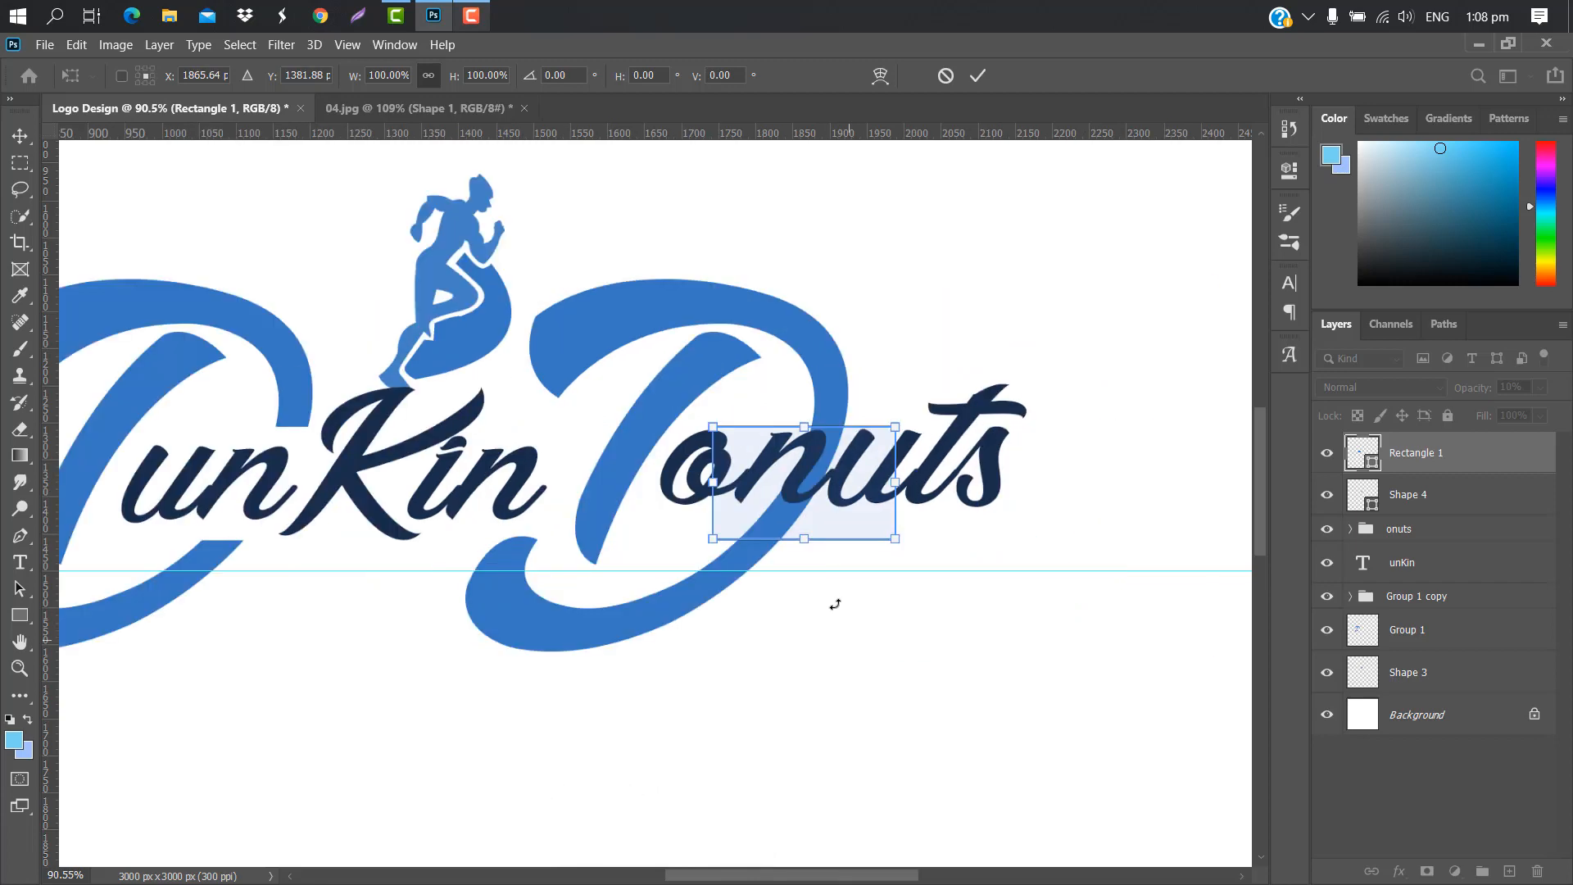
{"action": "left_click_drag", "start_coordinate": [860, 500], "coordinate": [861, 484]}
{"action": "left_click", "coordinate": [972, 81]}
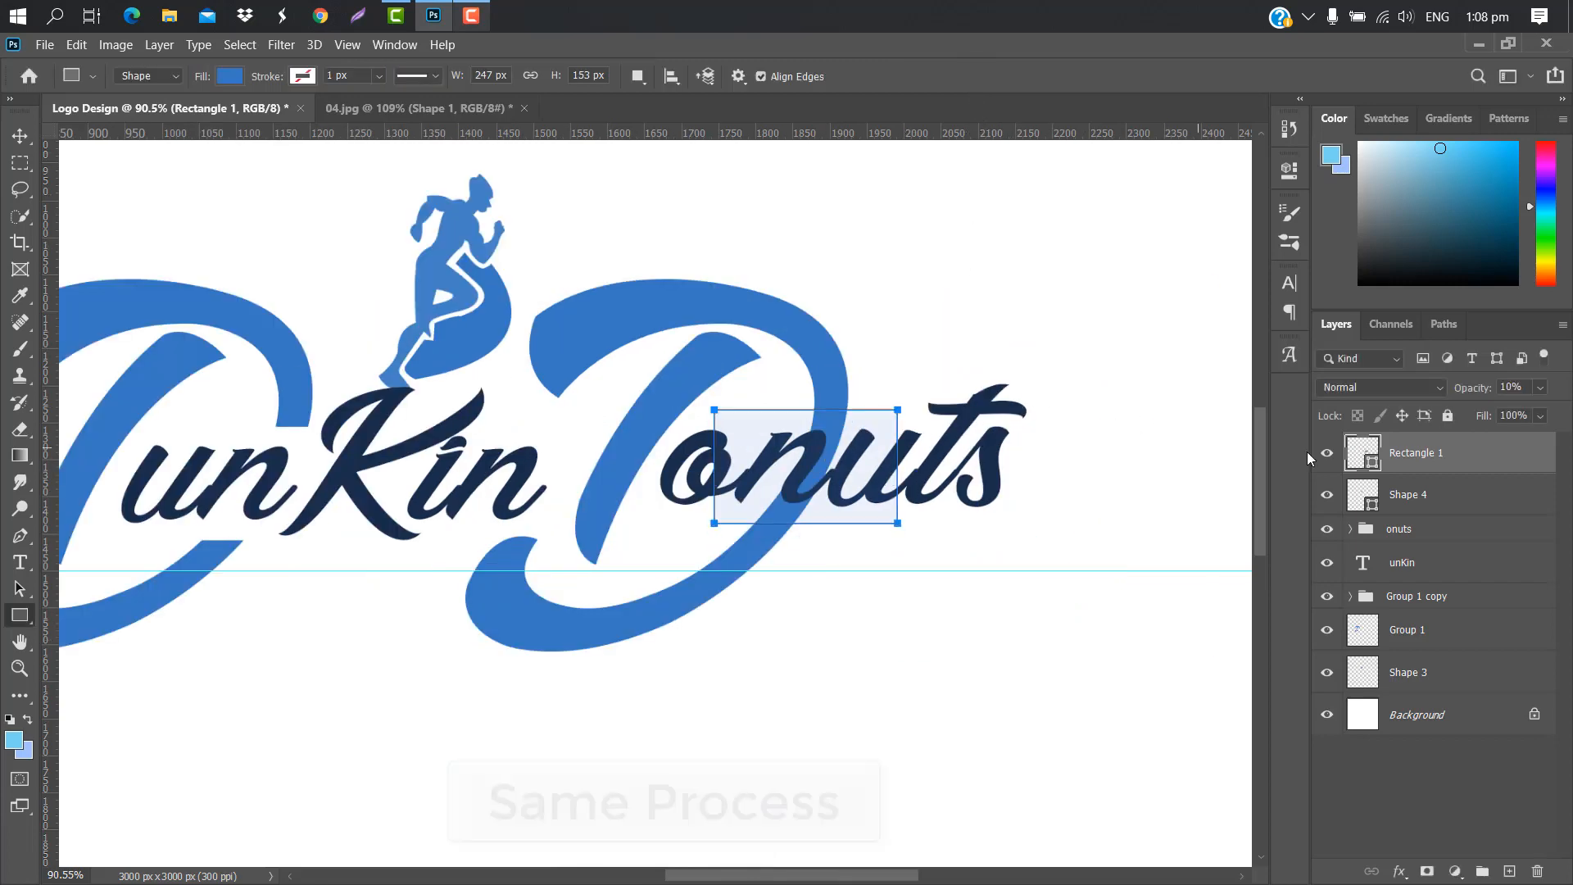
Step: Merge Group 1 copy, cut away the second D's part within the rectangle's outline, and delete the rectangle layer
{"action": "left_click", "coordinate": [1374, 463], "text": "ctrl"}
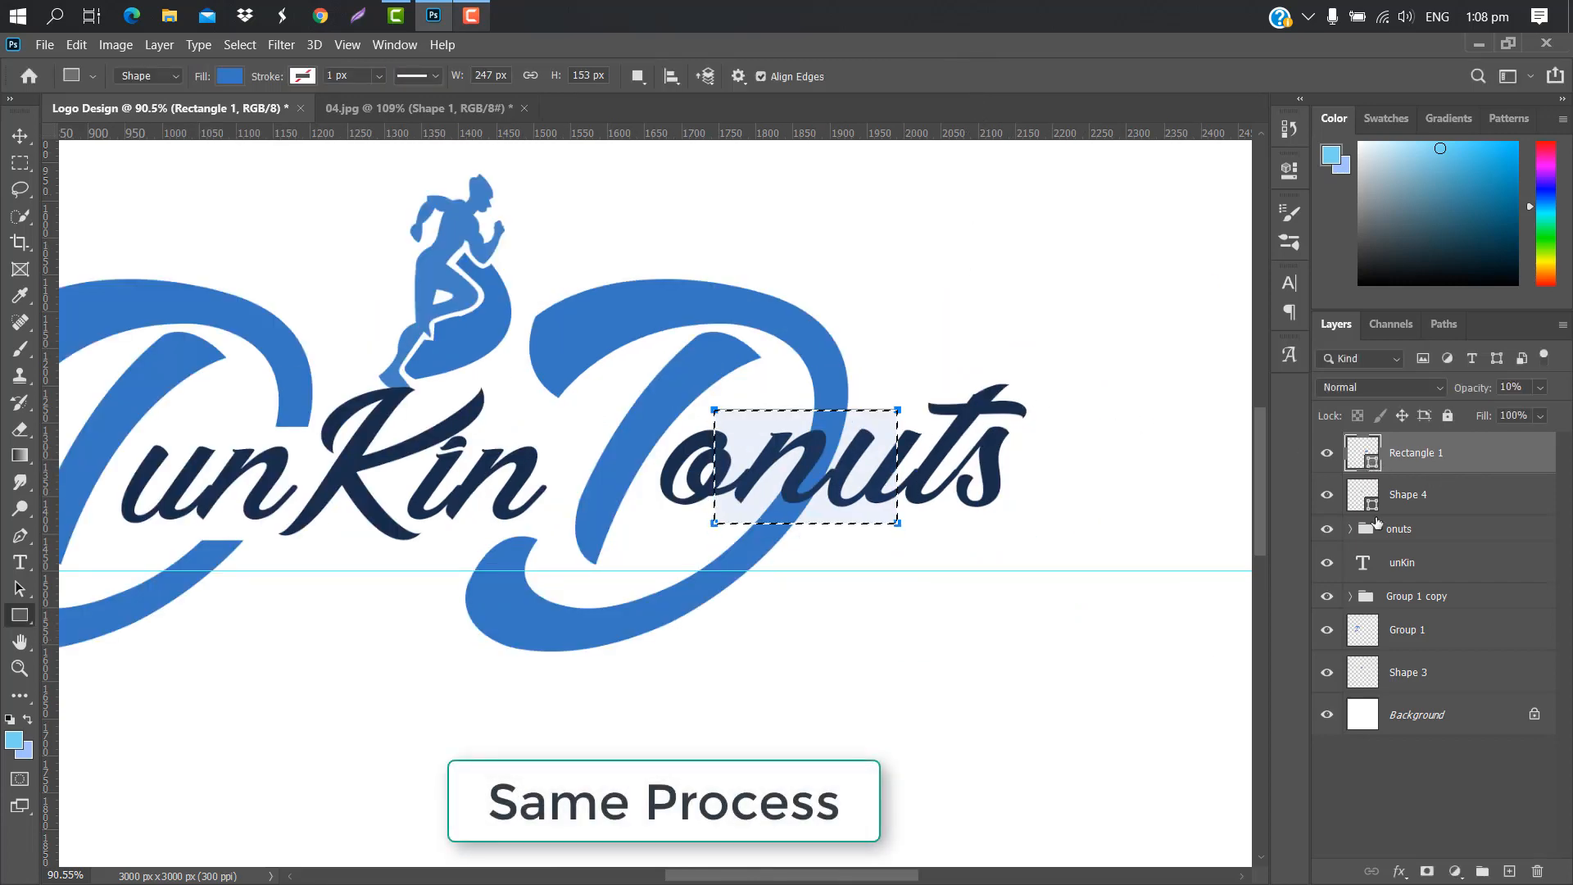
{"action": "left_click", "coordinate": [1479, 605]}
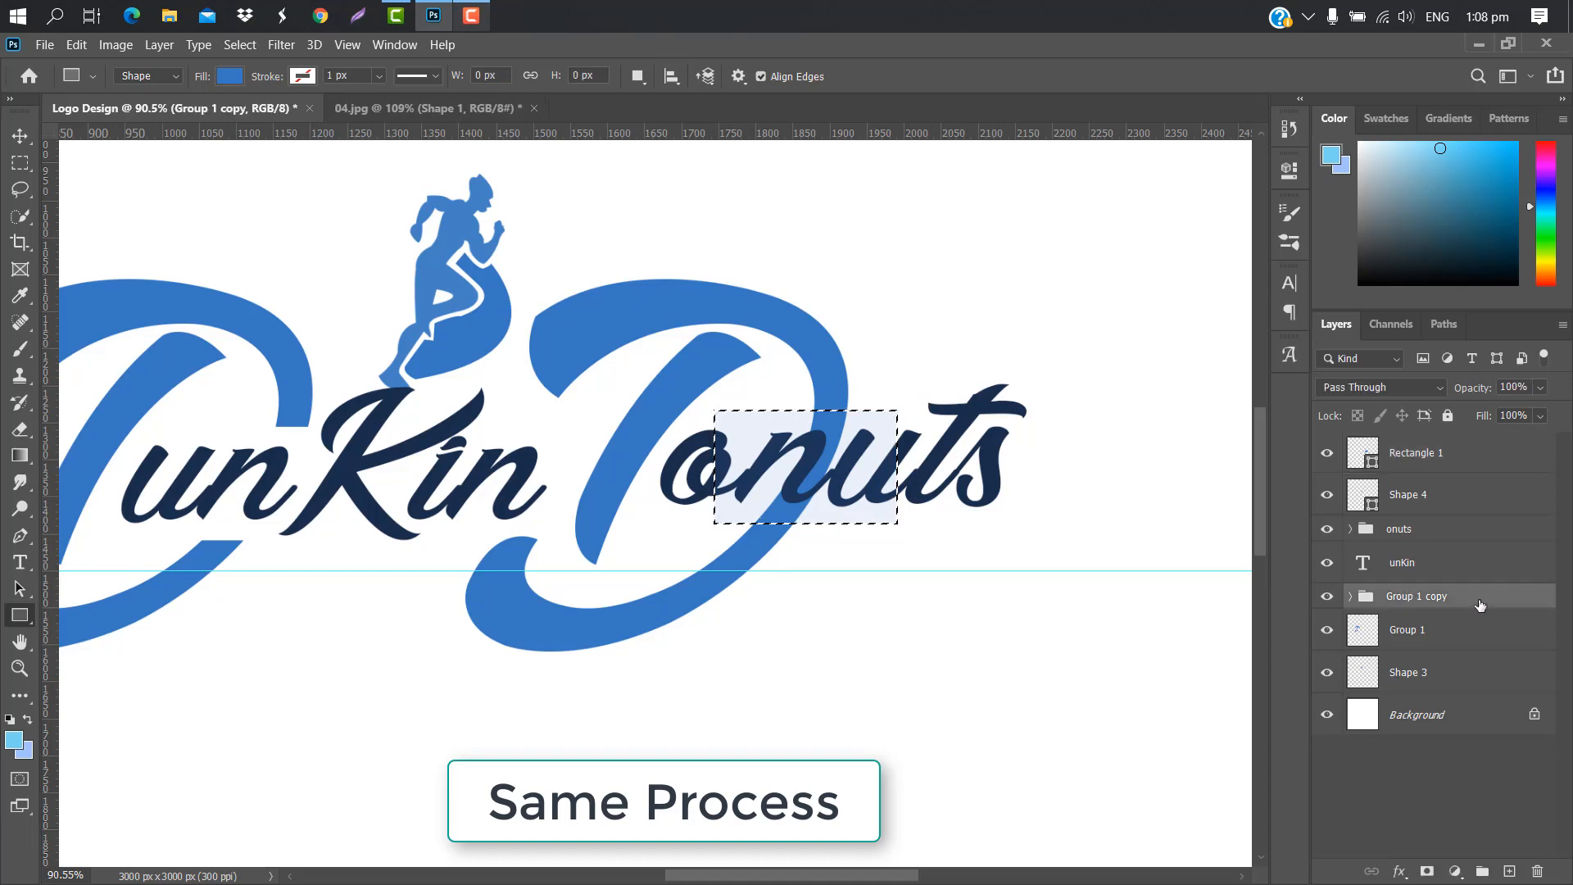
{"action": "right_click", "coordinate": [1479, 599]}
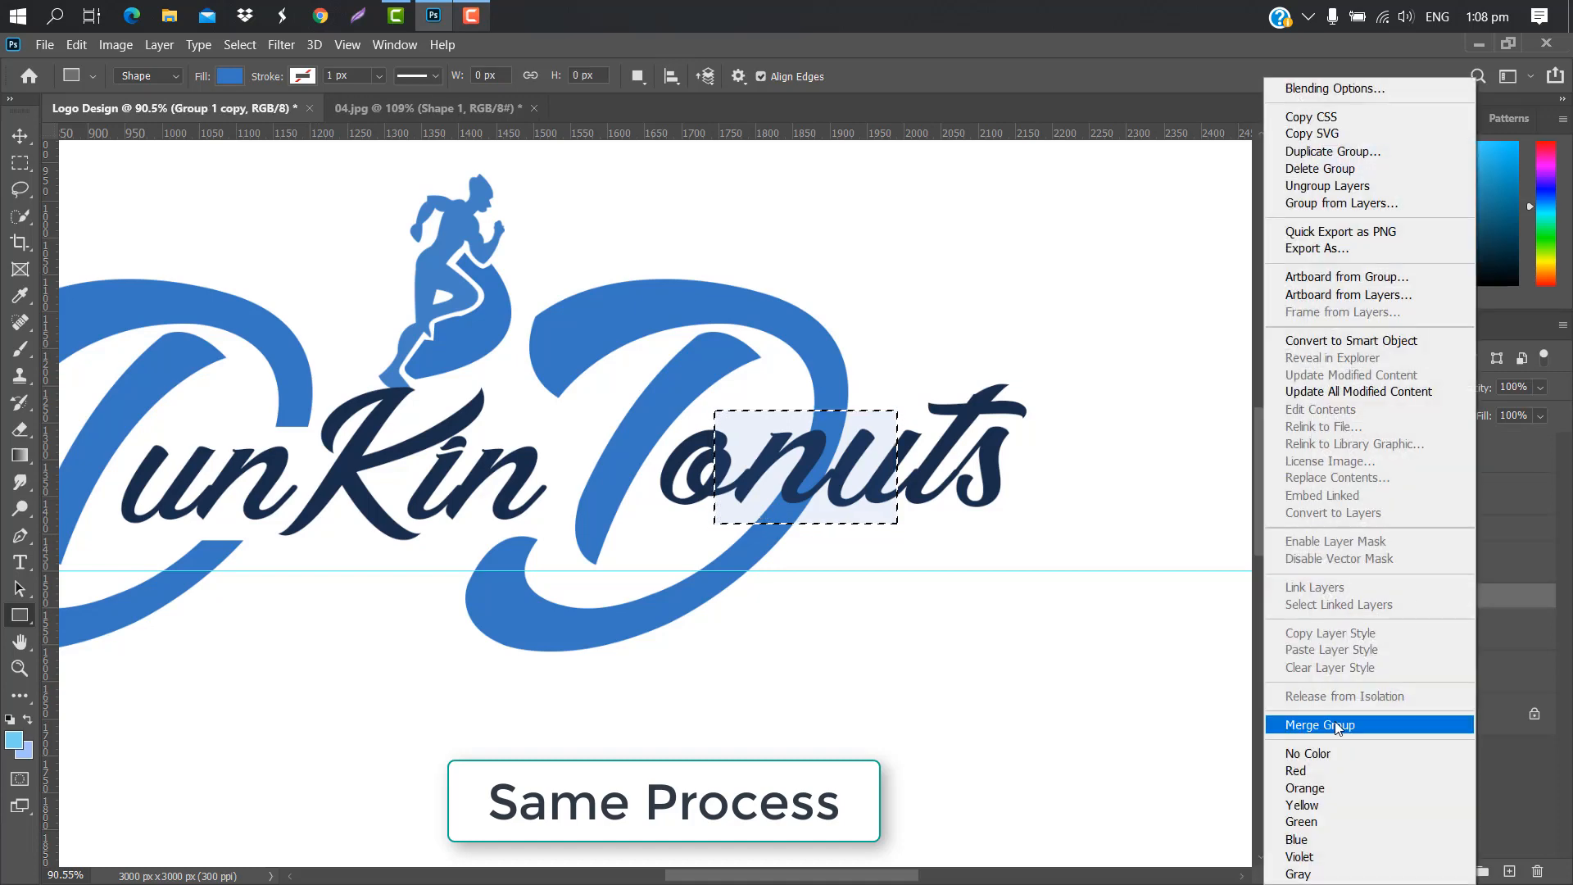
{"action": "left_click", "coordinate": [1334, 723]}
{"action": "left_click_drag", "start_coordinate": [1492, 453], "coordinate": [1538, 872]}
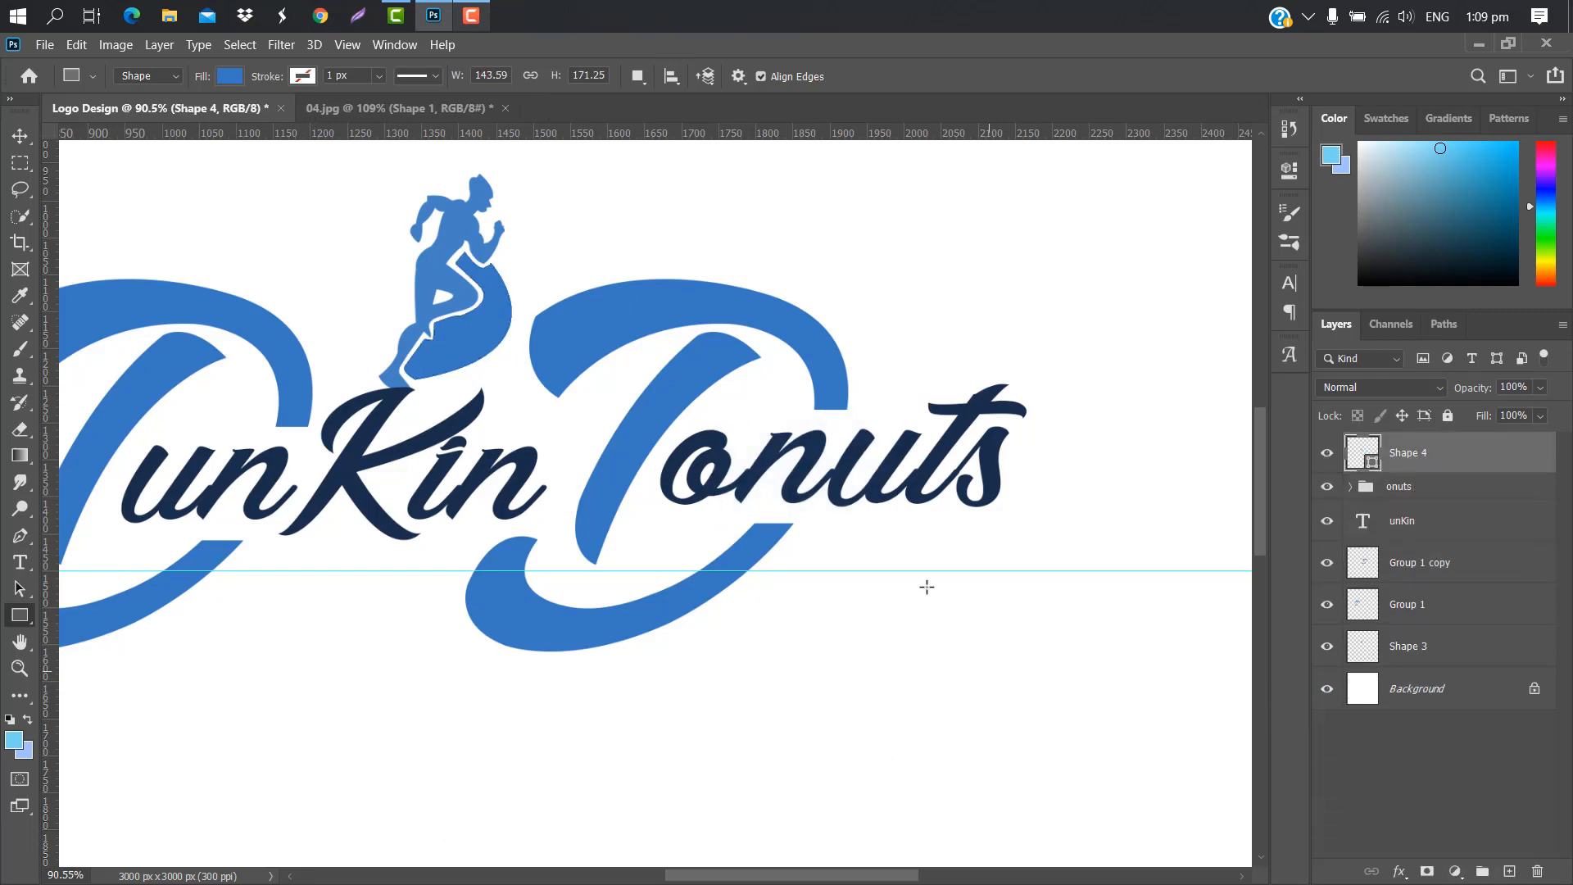
Step: Add a Gradient Overlay to the first D's layer, Group 1, and remove the gradient's middle color stop
{"action": "scroll", "coordinate": [634, 318], "scroll_direction": "down", "scroll_amount": 5}
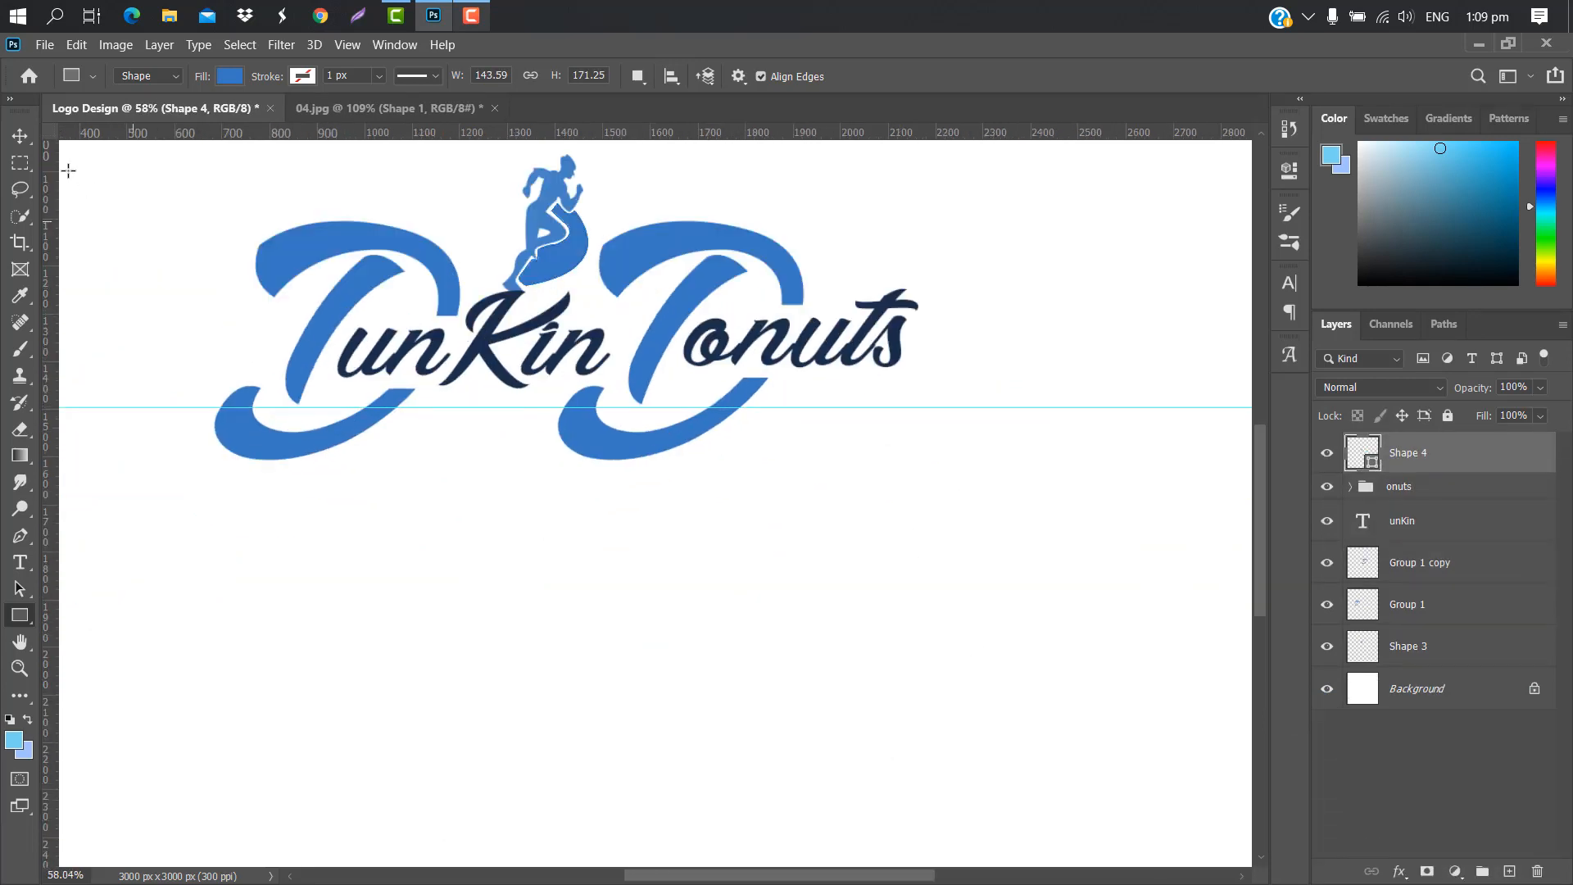
{"action": "left_click", "coordinate": [20, 136]}
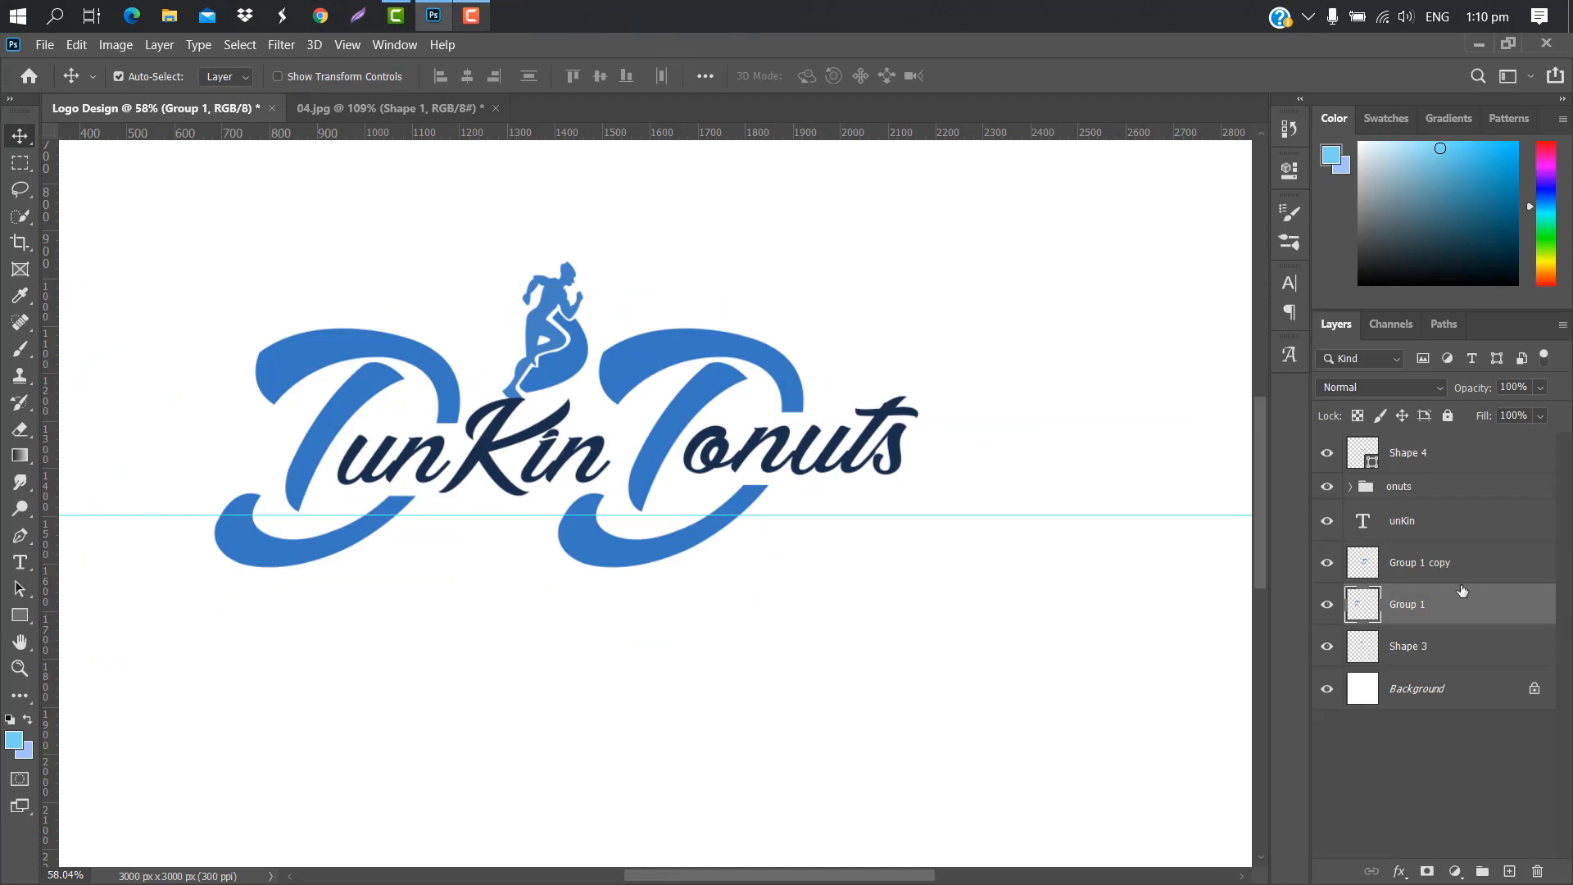
{"action": "double_click", "coordinate": [1452, 605]}
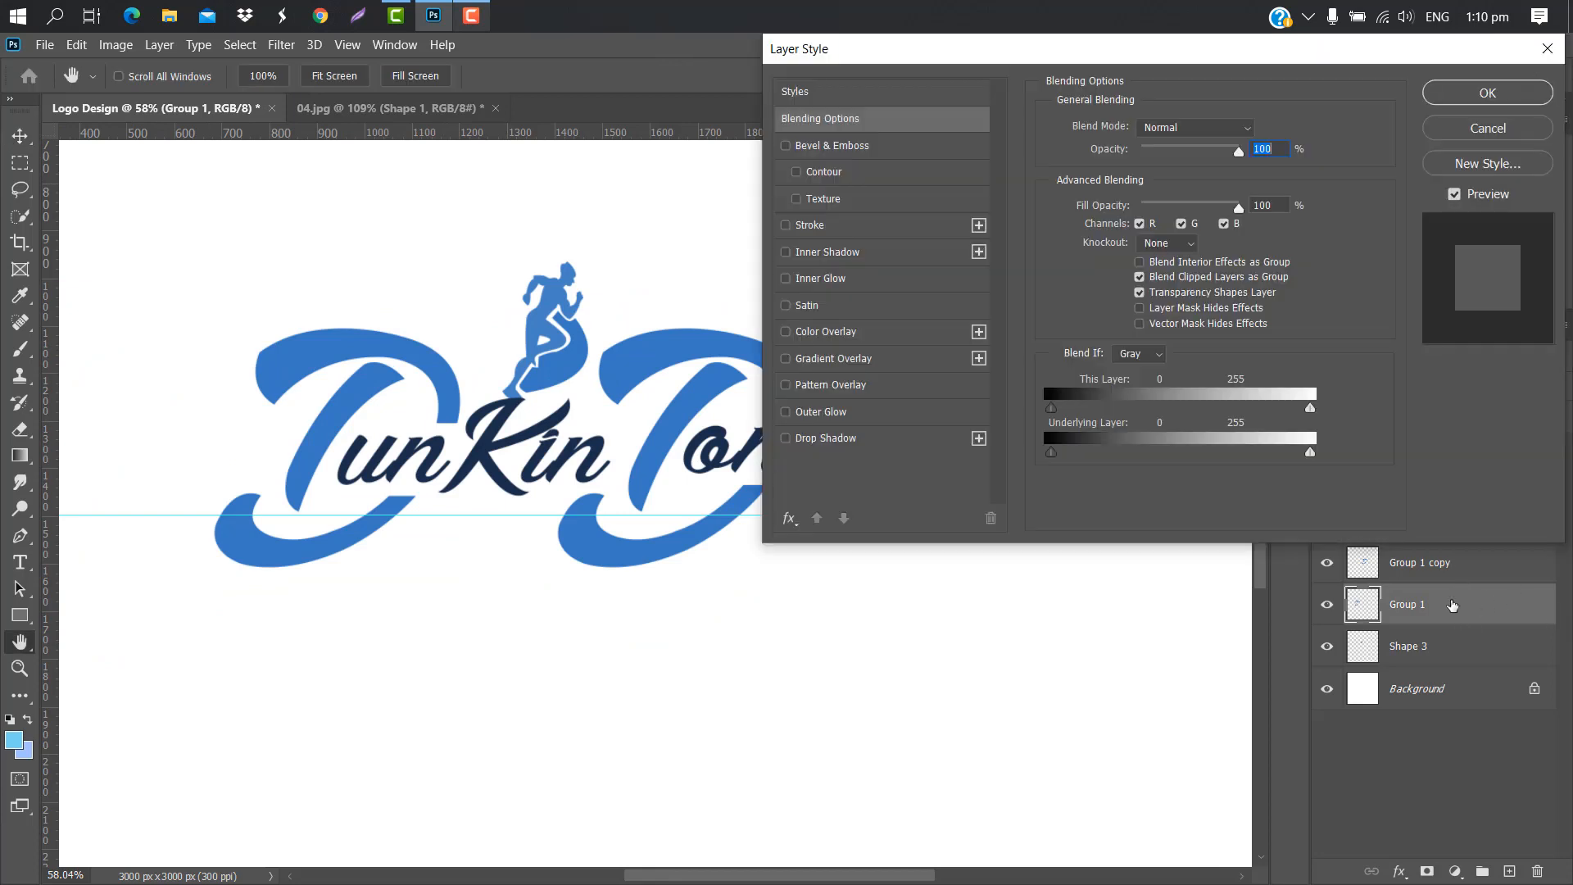
{"action": "left_click", "coordinate": [893, 356]}
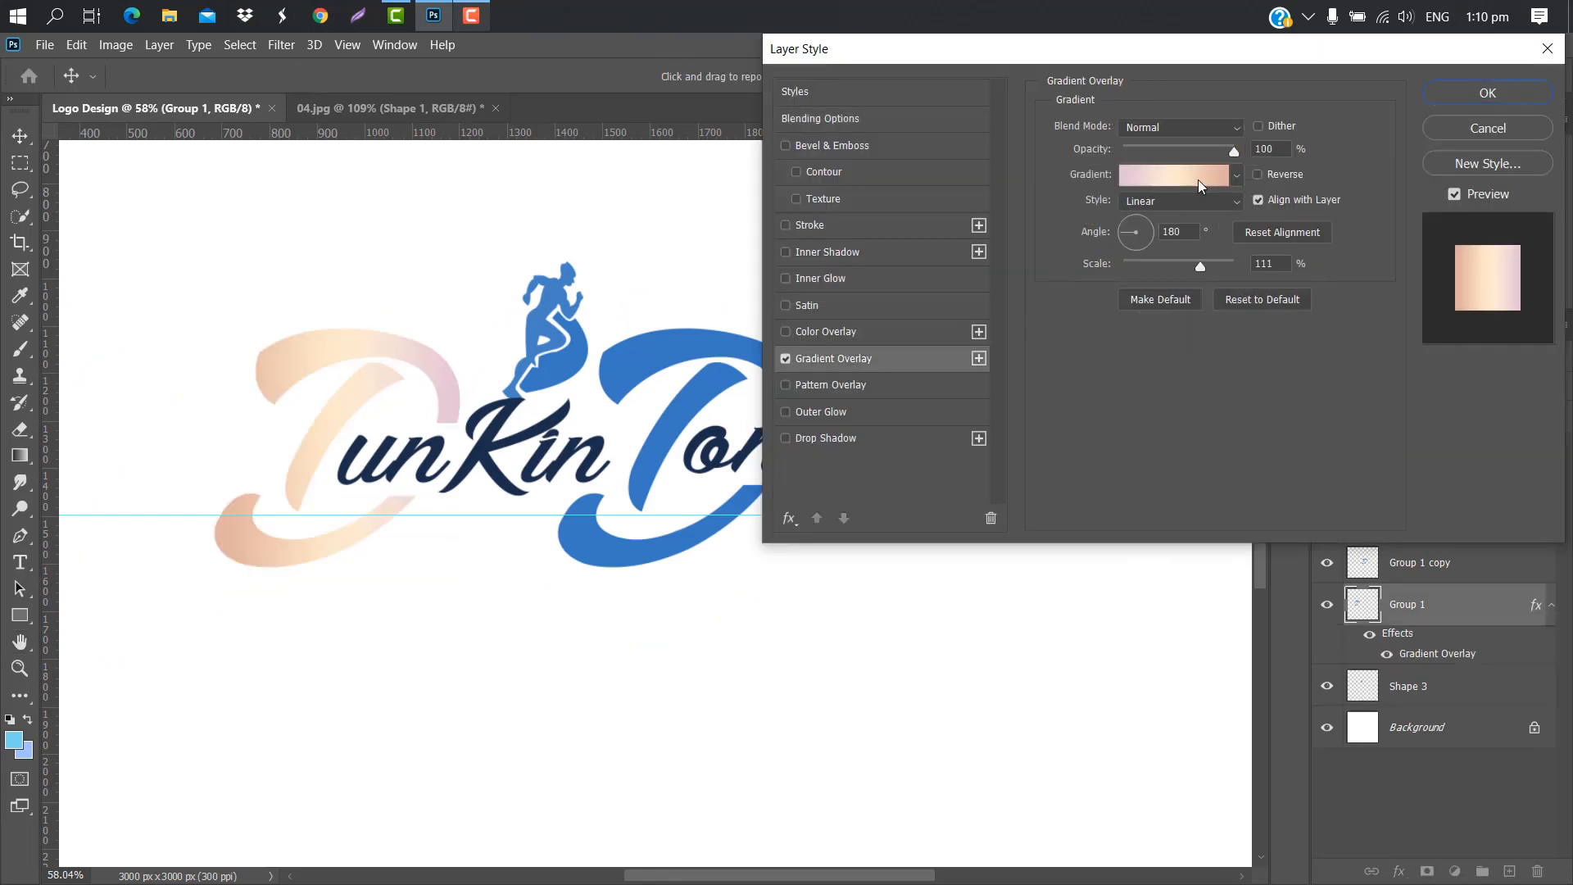
{"action": "left_click", "coordinate": [1197, 180]}
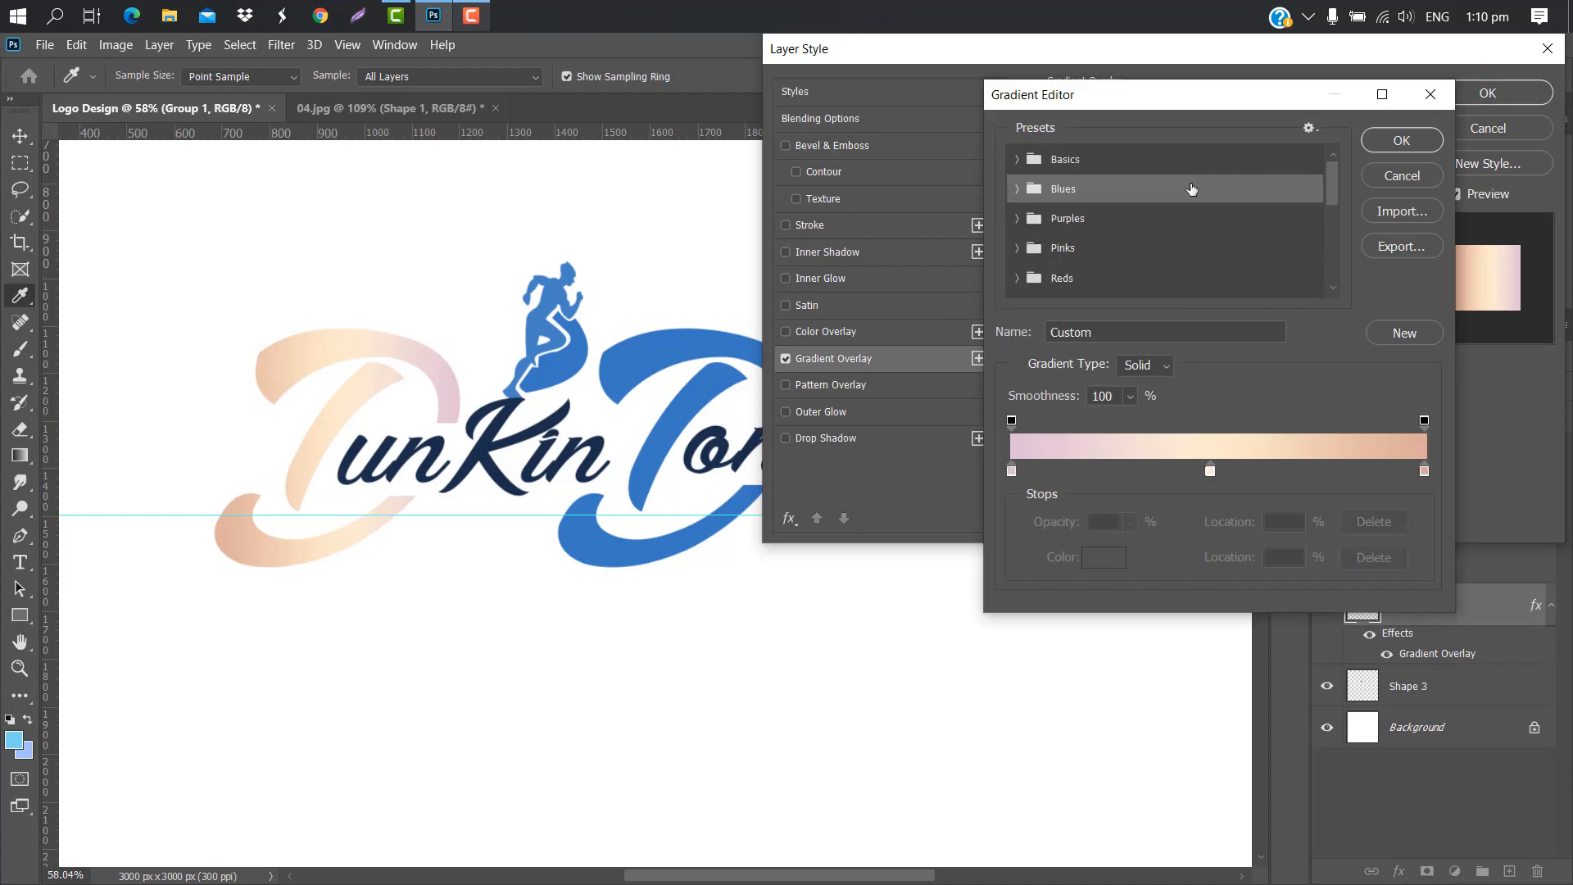
{"action": "left_click", "coordinate": [1210, 472]}
{"action": "left_click", "coordinate": [1373, 557]}
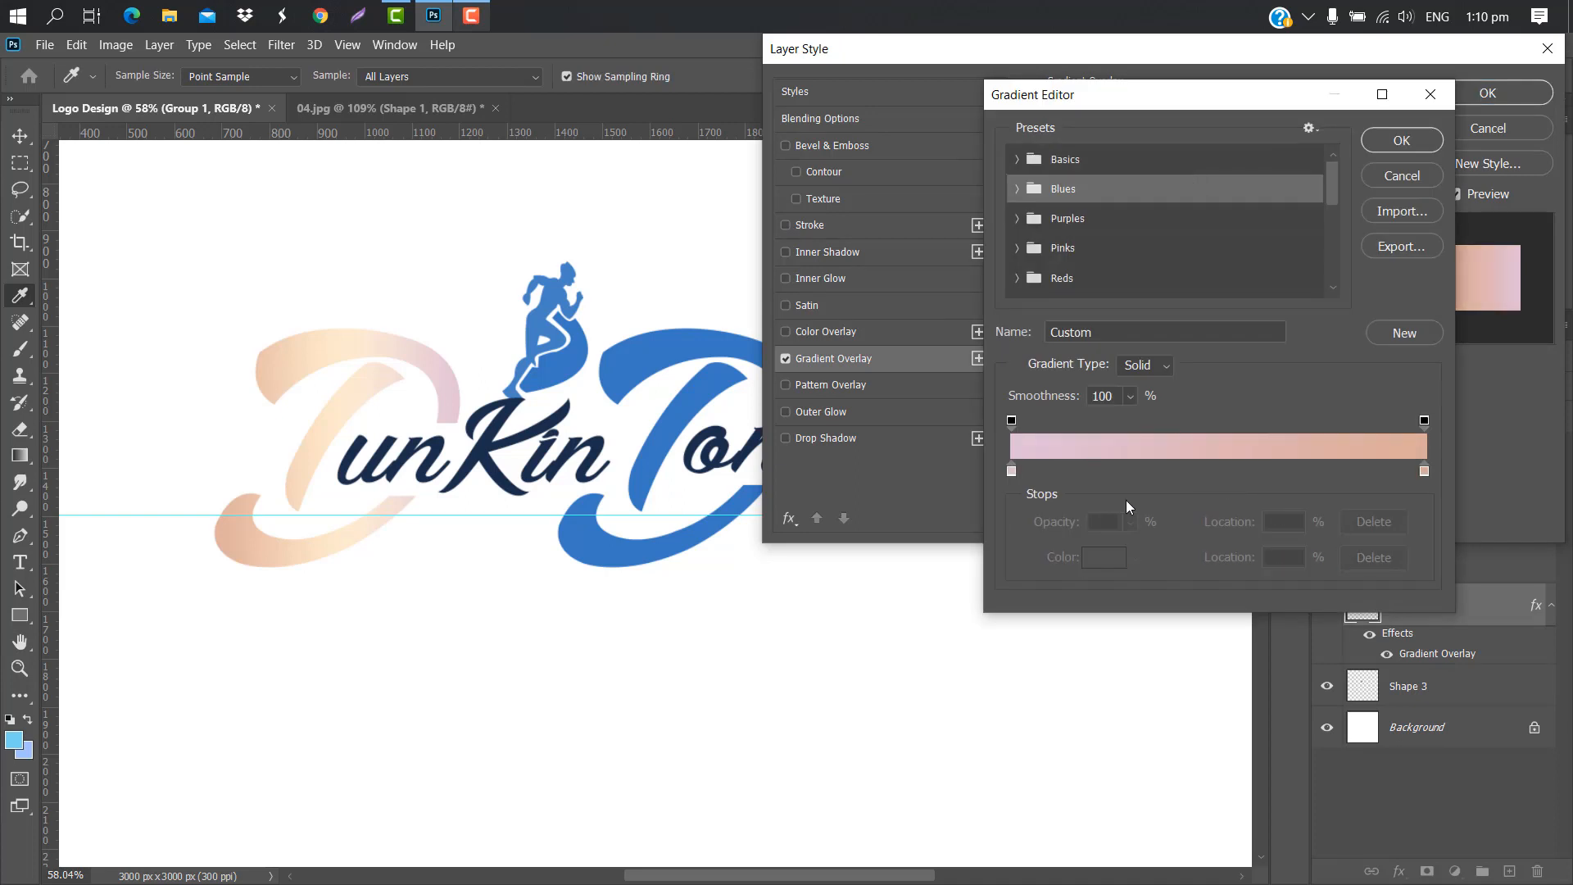
Step: Color the gradient's start stop red fe0d42 and its end stop pink ff157e
{"action": "double_click", "coordinate": [1011, 472]}
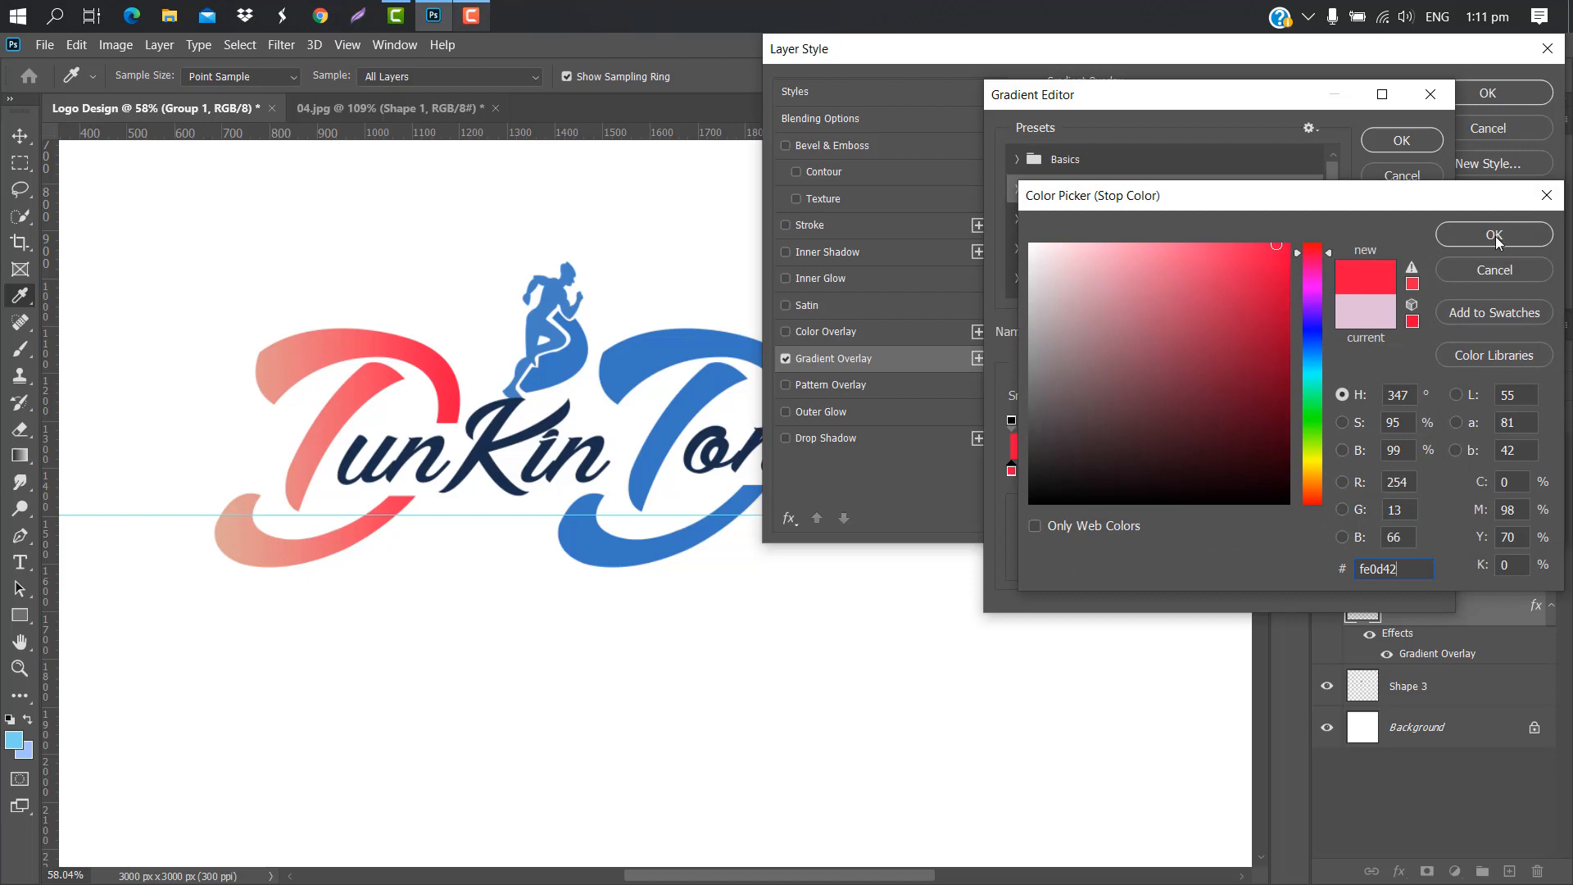
{"action": "left_click", "coordinate": [1494, 235]}
{"action": "double_click", "coordinate": [1423, 472]}
{"action": "left_click", "coordinate": [1268, 245]}
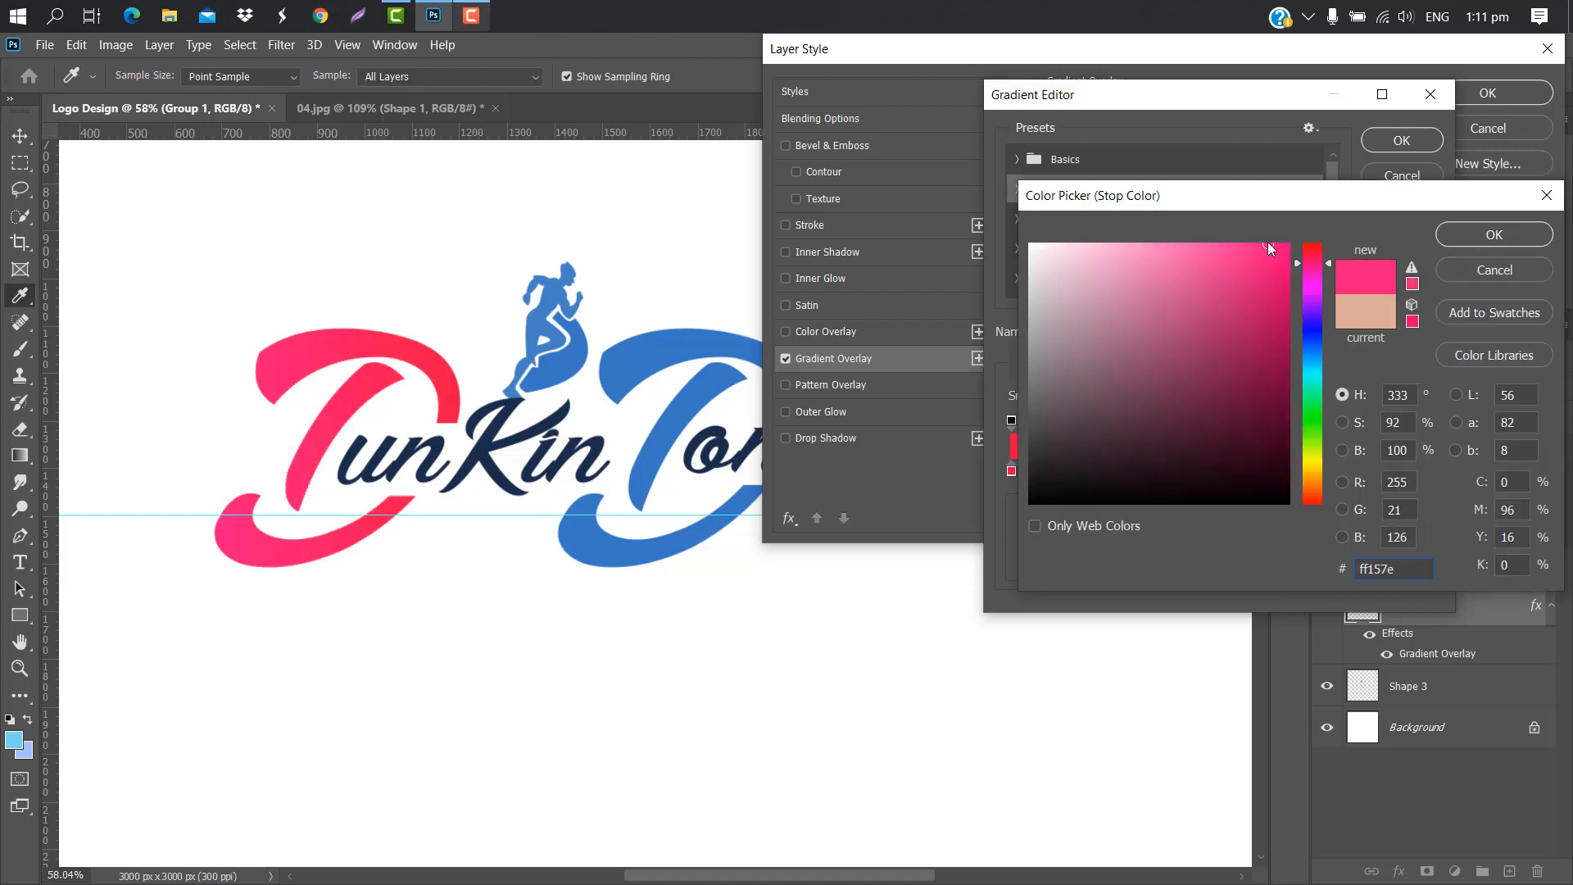
{"action": "left_click", "coordinate": [1514, 240]}
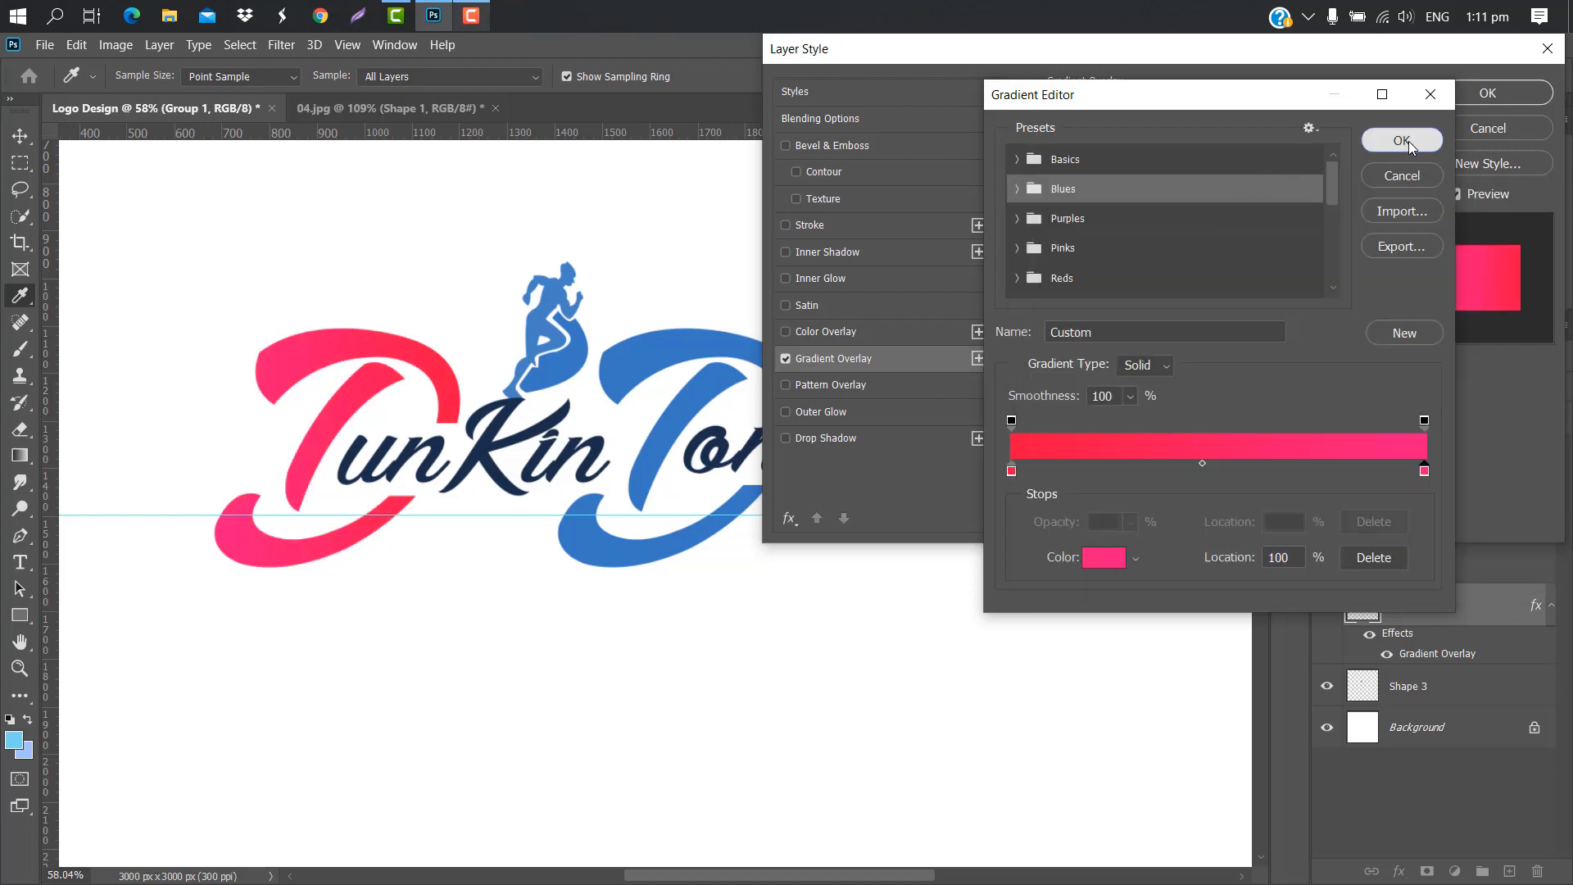
{"action": "left_click", "coordinate": [1401, 140]}
Step: Set the first D's gradient overlay angle to 0° and apply the layer style
{"action": "left_click_drag", "start_coordinate": [1119, 229], "coordinate": [1124, 216]}
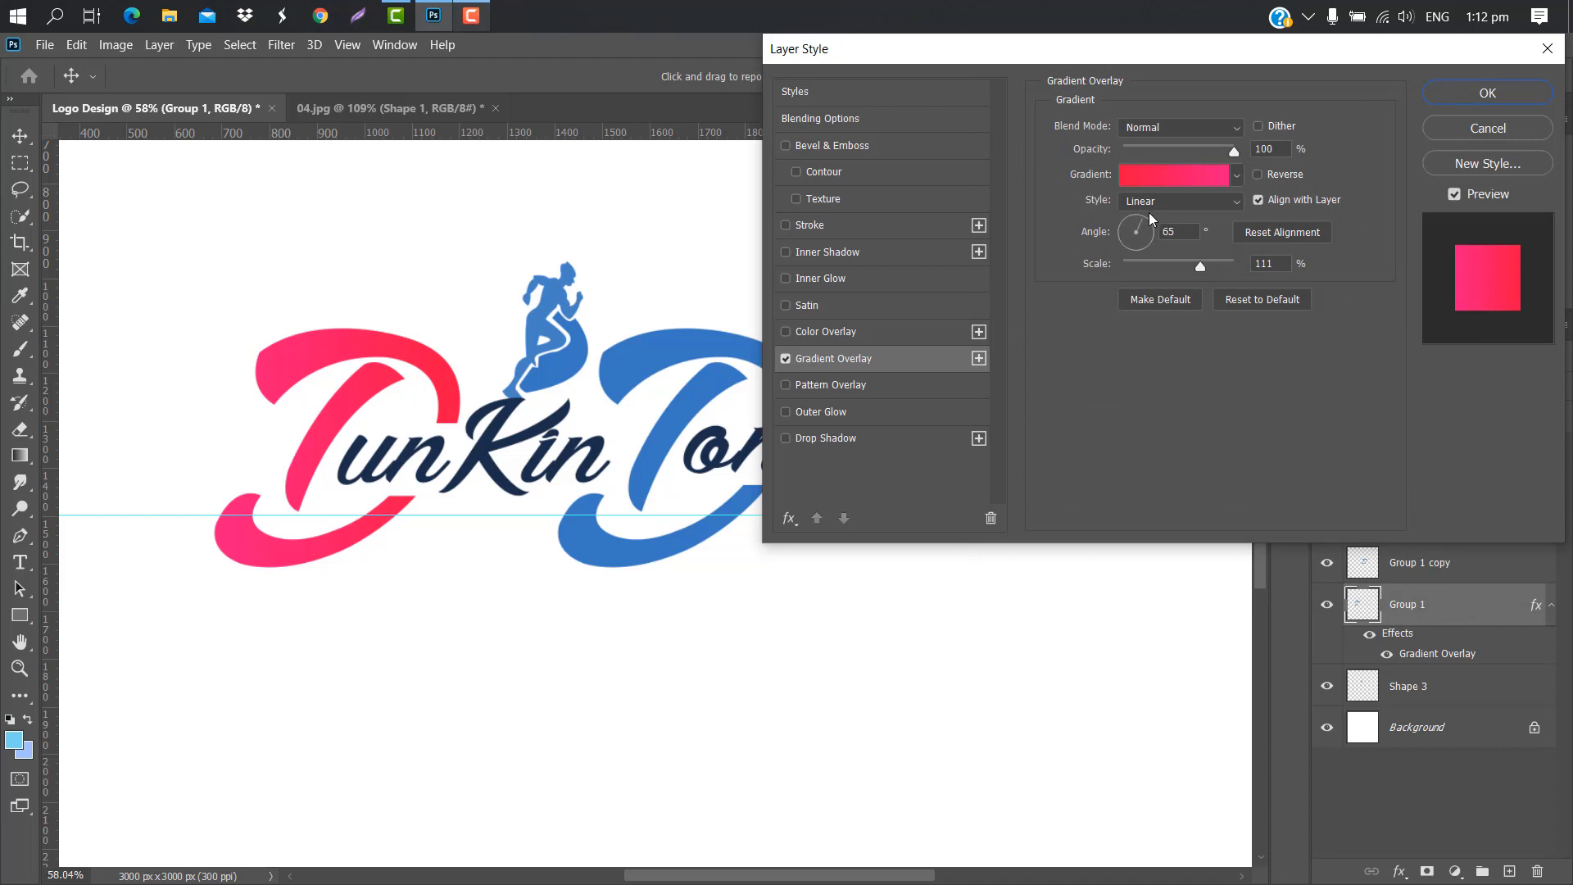
{"action": "double_click", "coordinate": [1192, 236]}
{"action": "type", "text": "0"}
{"action": "left_click", "coordinate": [1471, 91]}
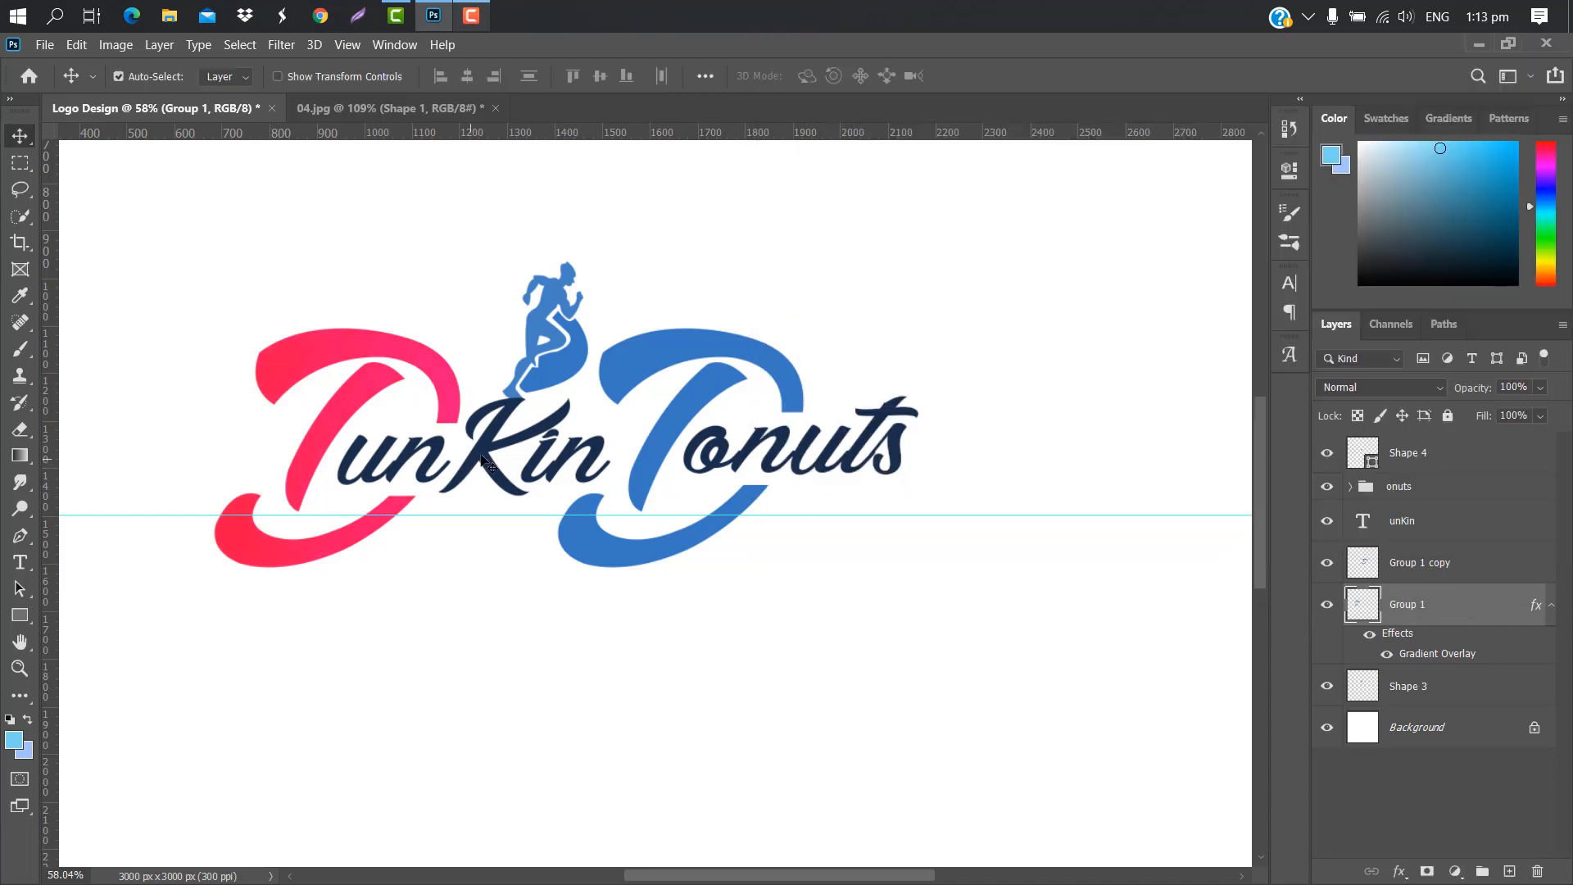
Step: Add a Gradient Overlay to the unKin text layer and color the gradient's start stop yellow fde352
{"action": "left_click", "coordinate": [489, 453]}
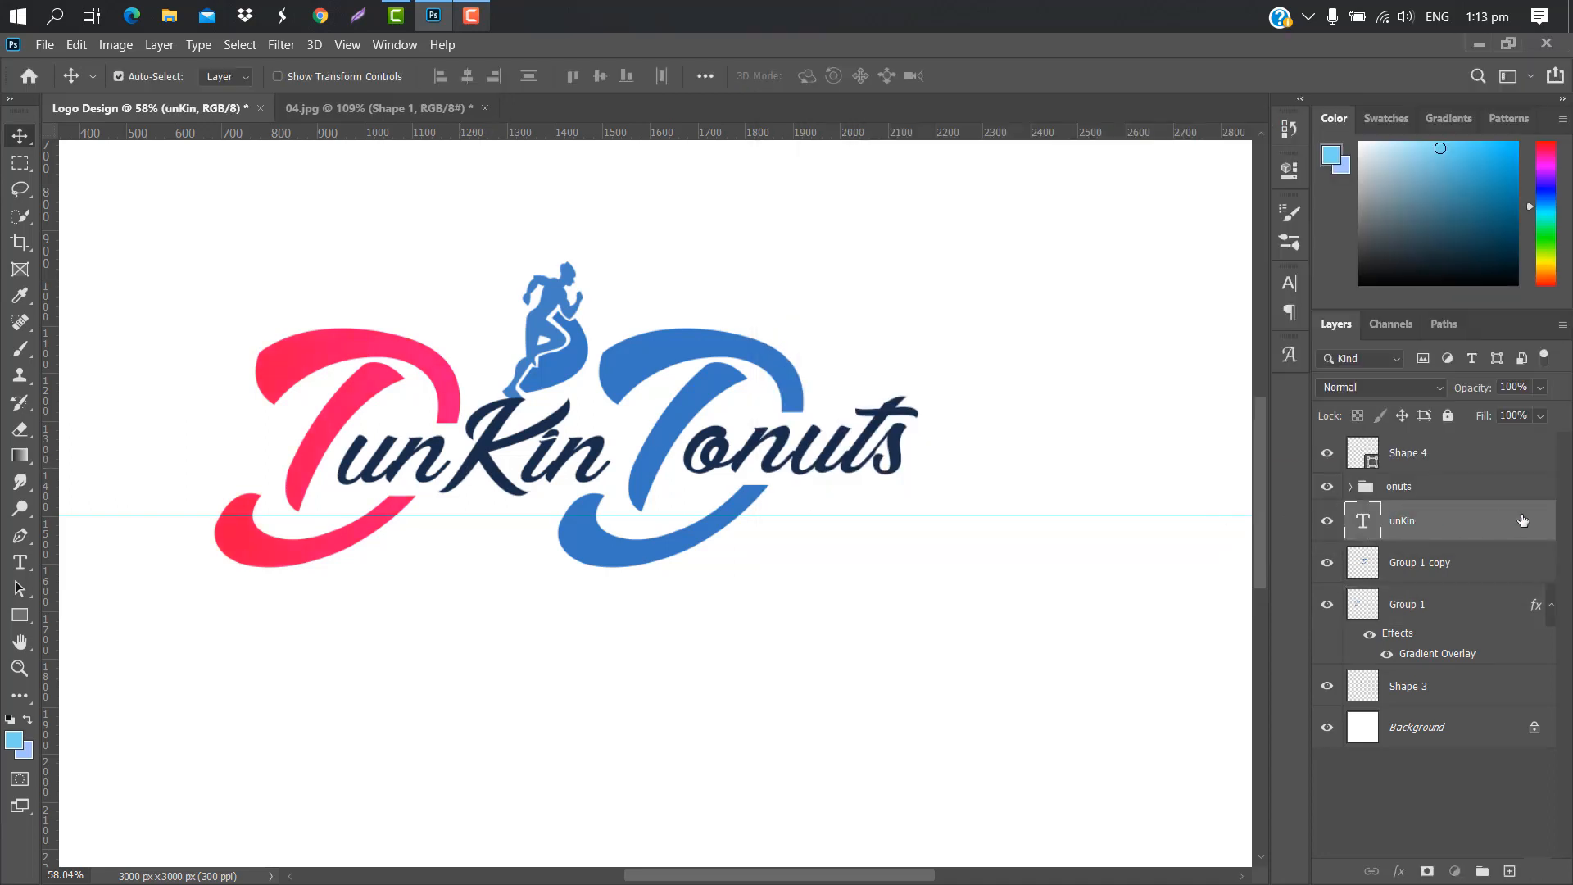
{"action": "double_click", "coordinate": [1522, 521]}
{"action": "left_click", "coordinate": [860, 358]}
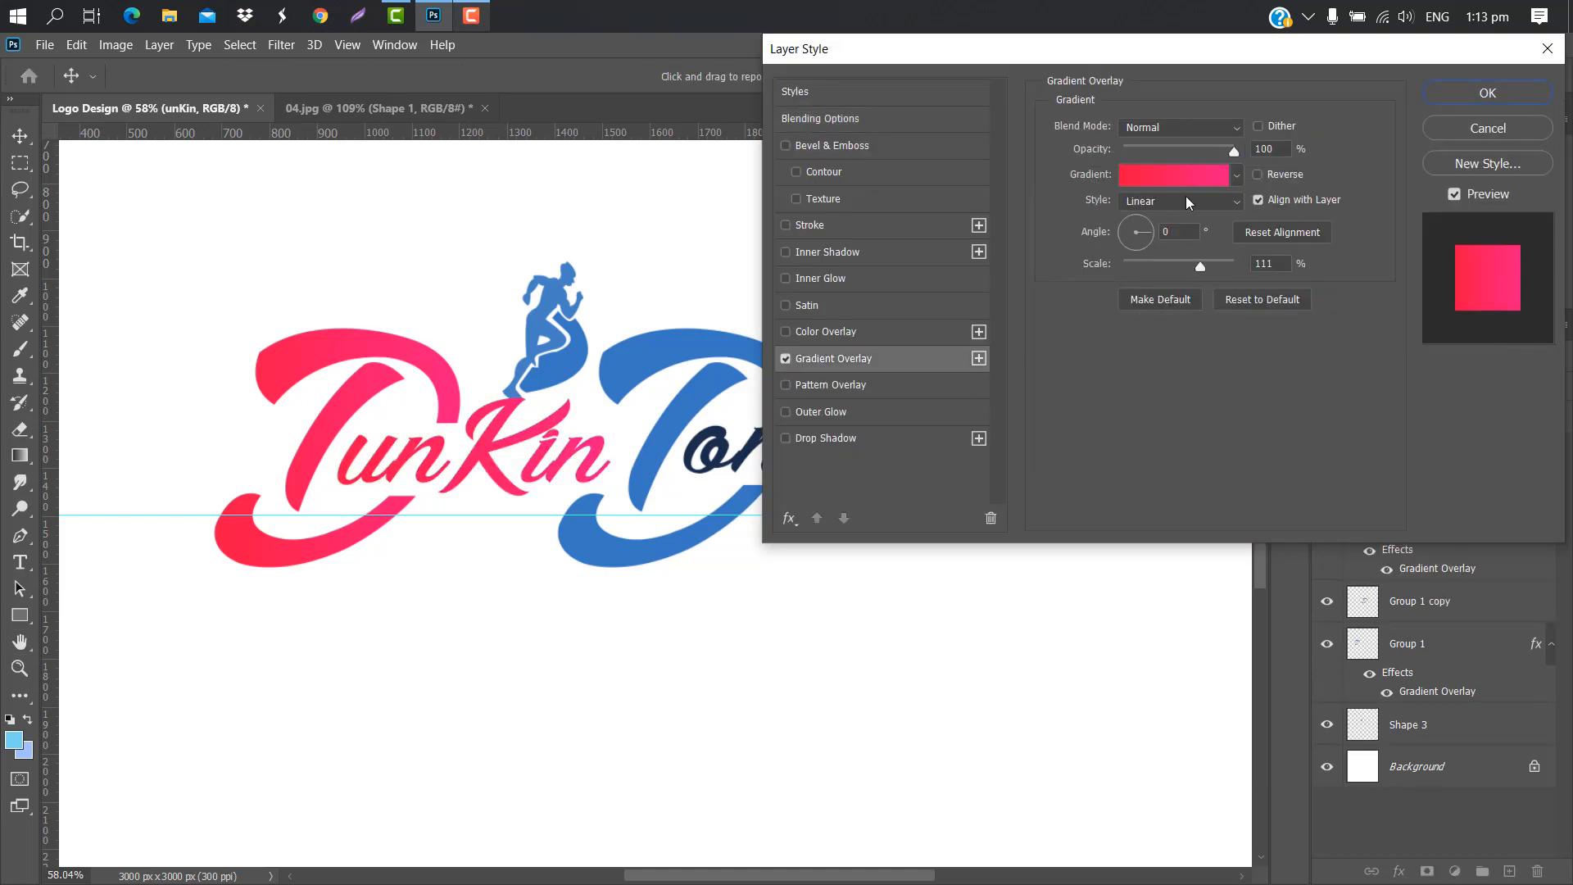
{"action": "left_click", "coordinate": [1173, 175]}
{"action": "double_click", "coordinate": [1012, 470]}
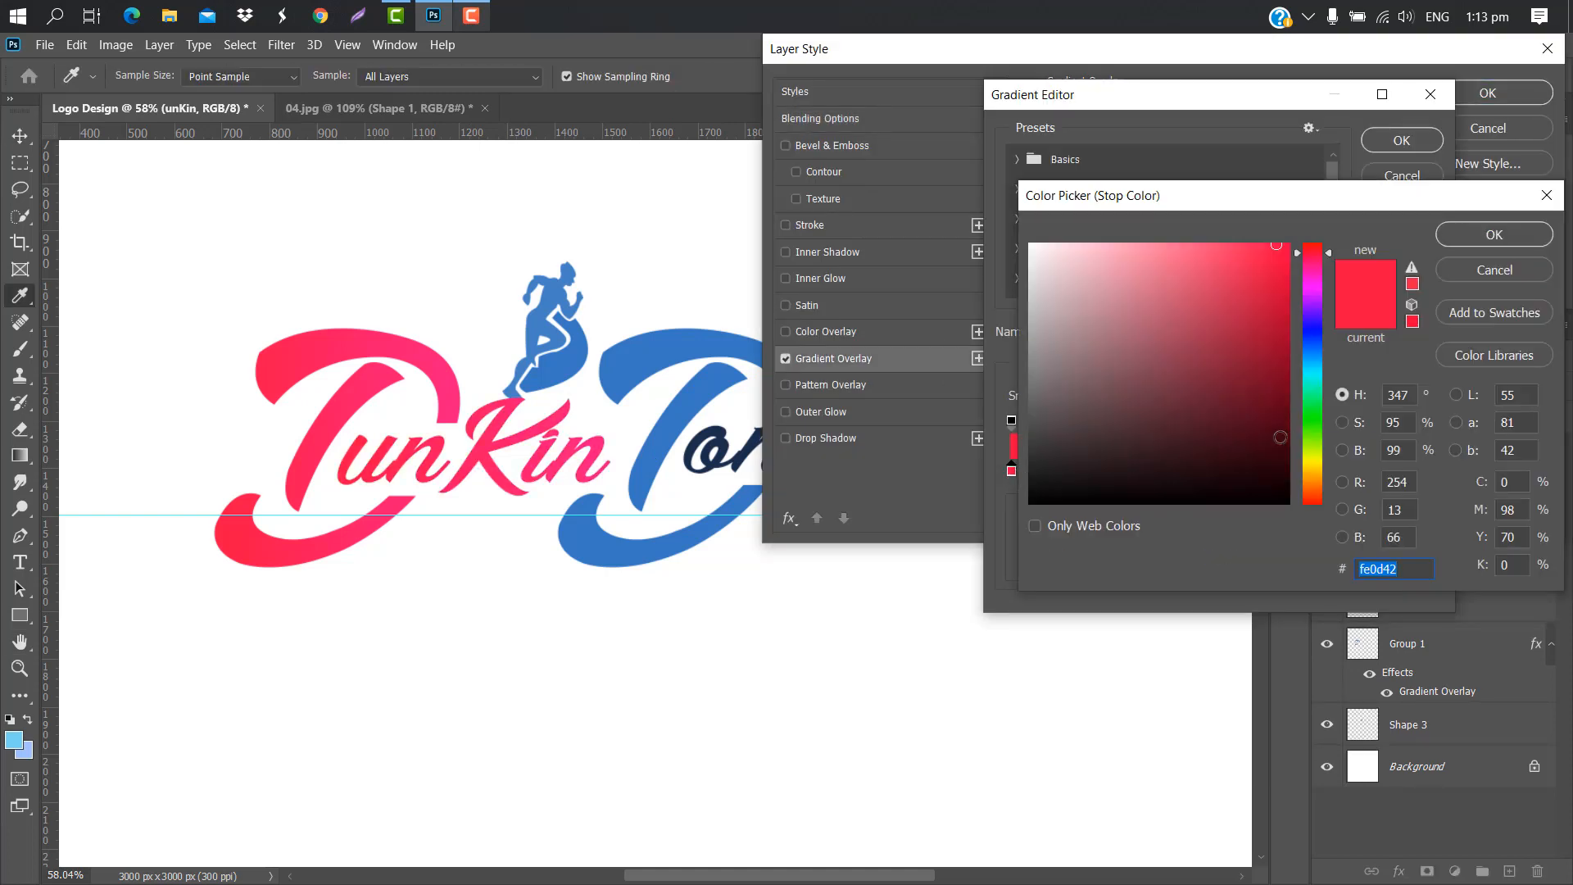
{"action": "type", "text": "fde352"}
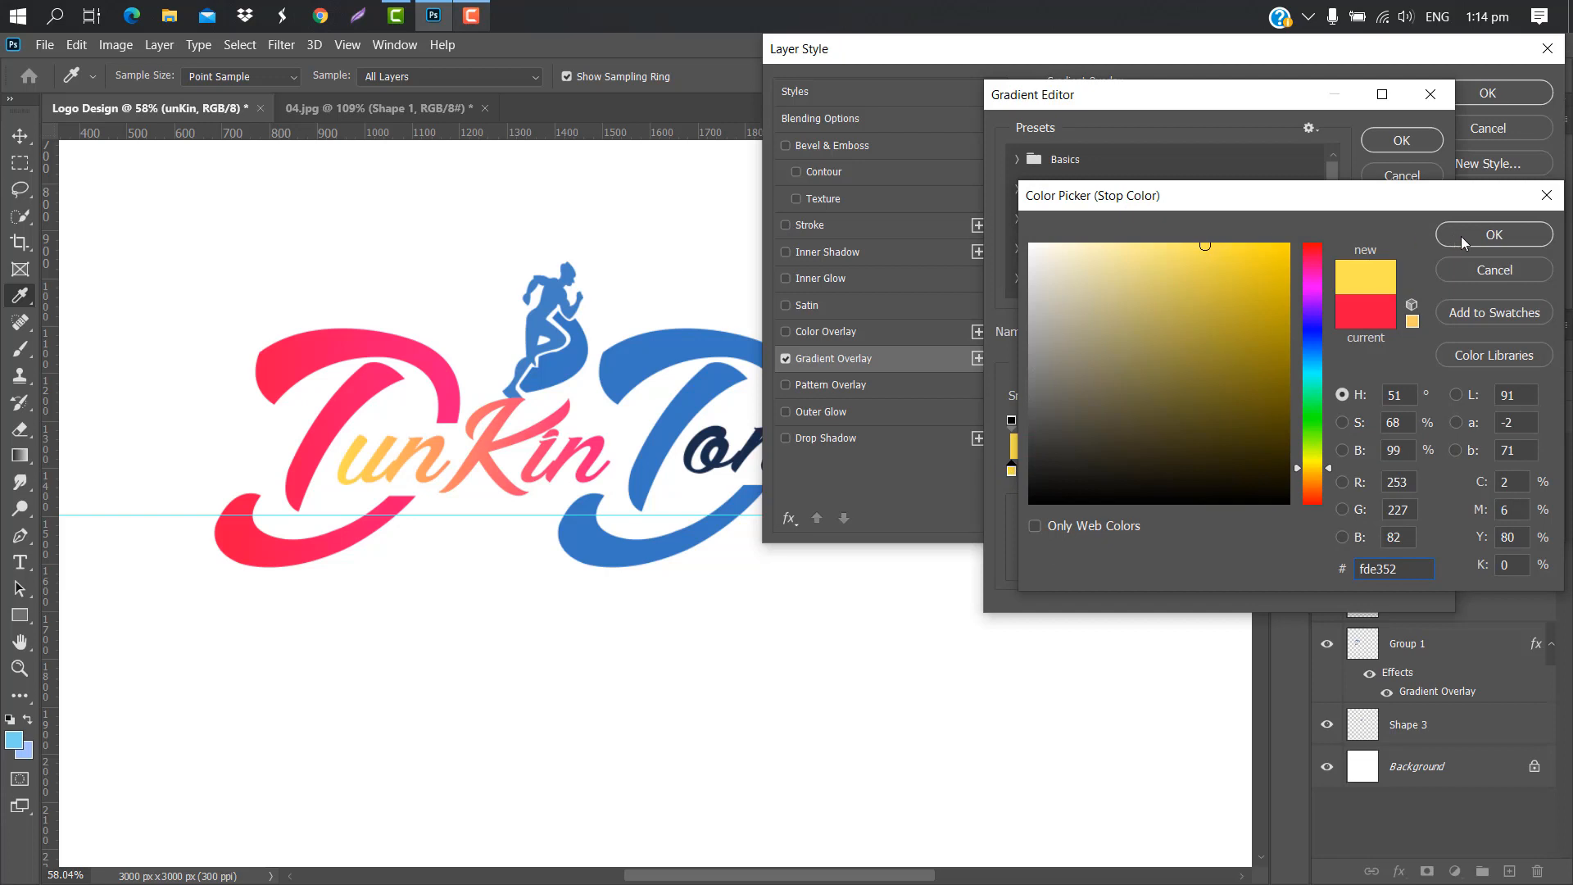
{"action": "left_click", "coordinate": [1487, 237]}
Step: Color the end stop of the unKin text's gradient orange f15815 and accept the gradient
{"action": "double_click", "coordinate": [1429, 475]}
{"action": "type", "text": "f"}
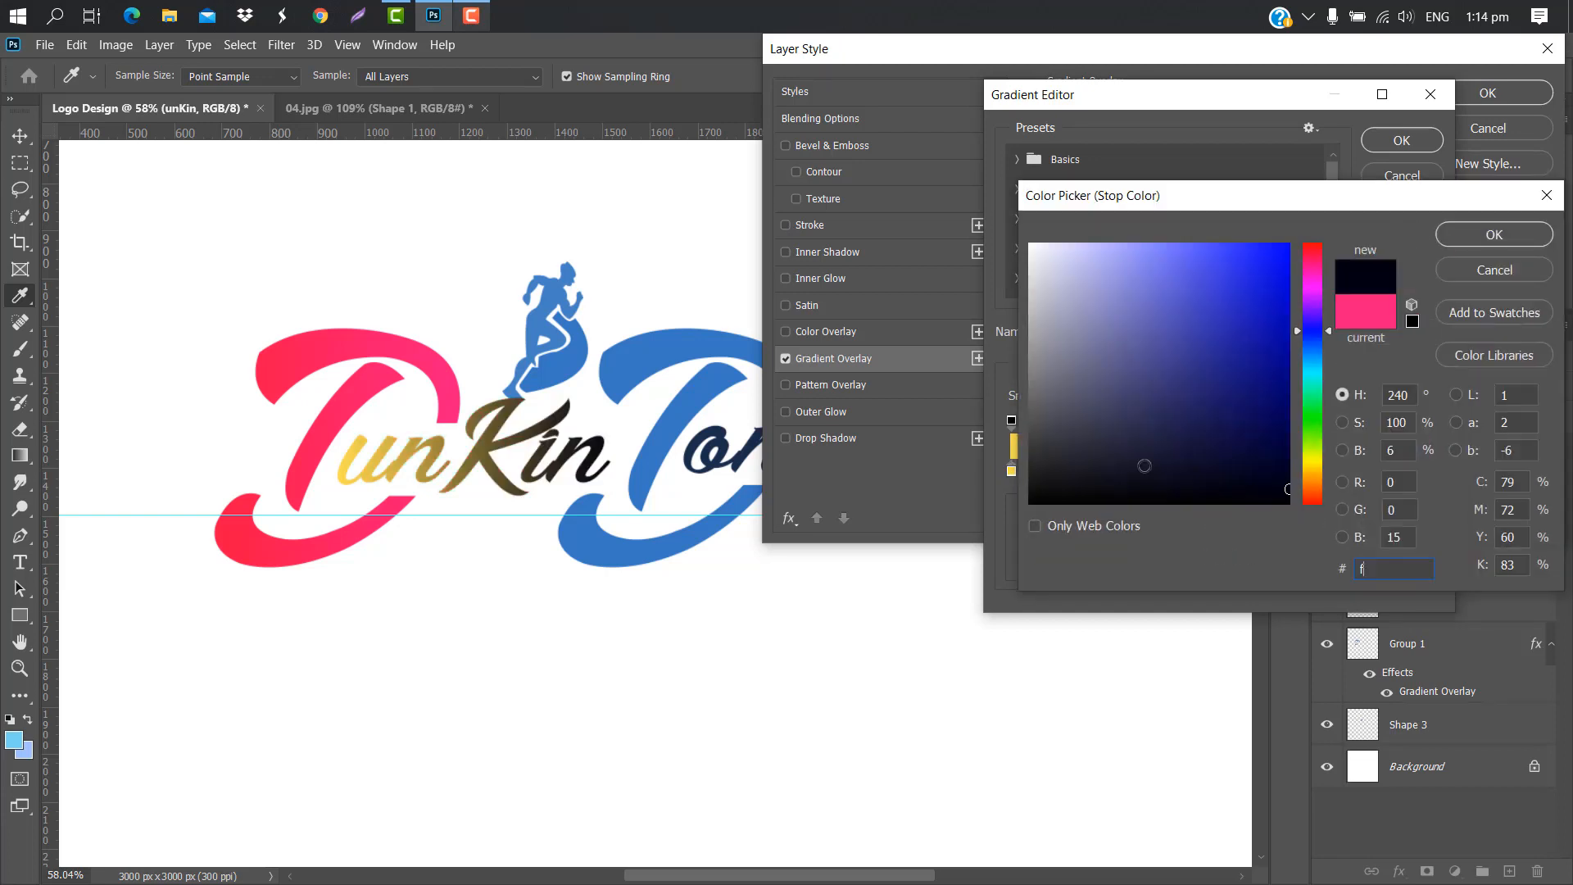
{"action": "type", "text": "15815"}
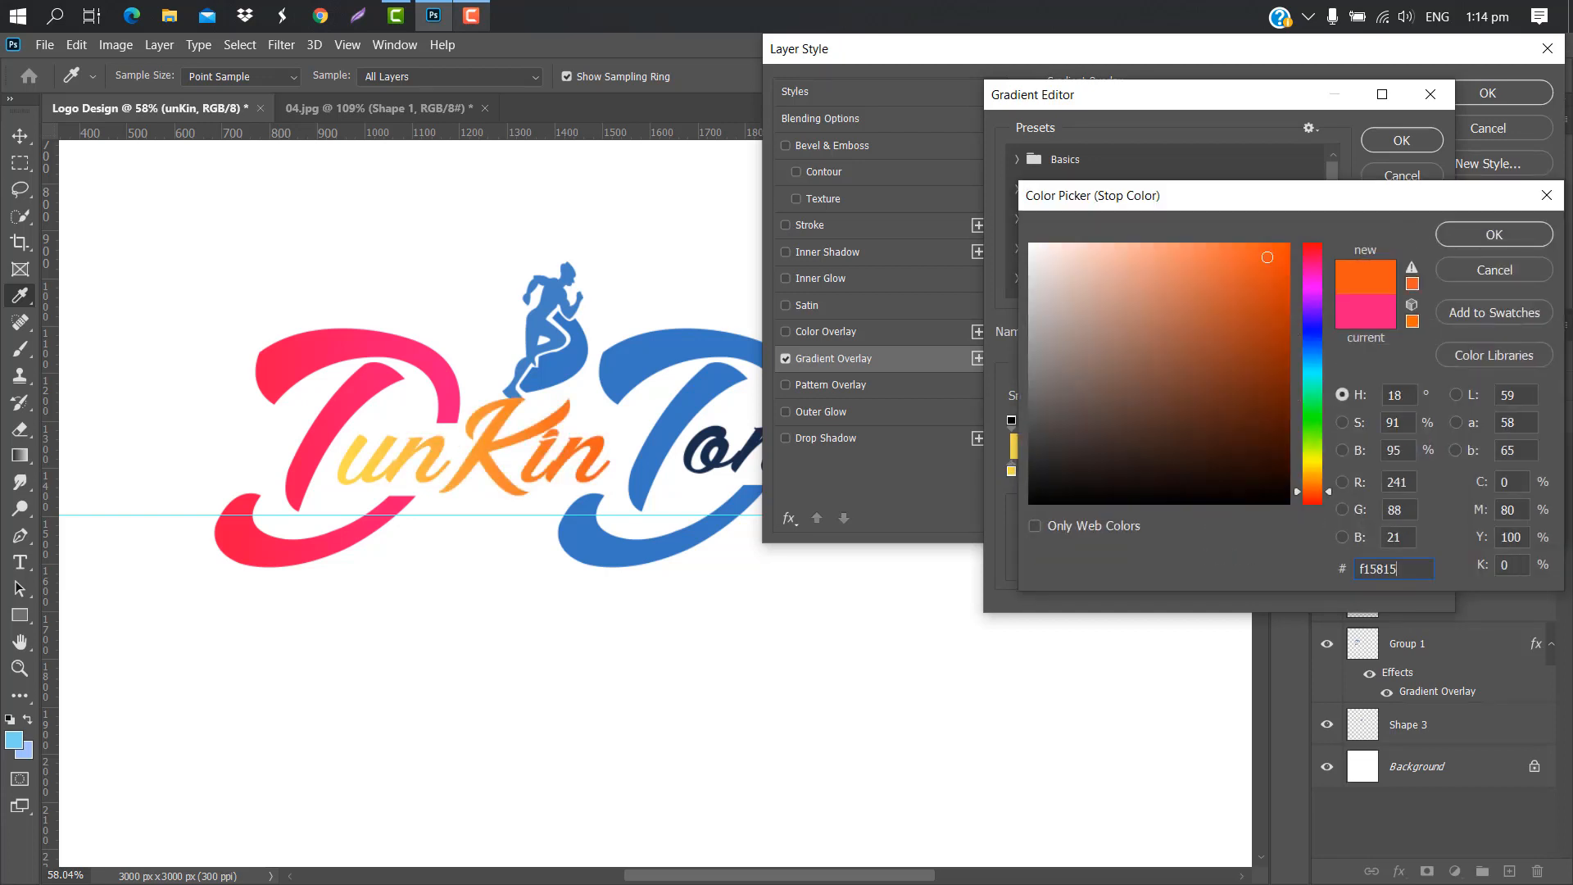
{"action": "left_click", "coordinate": [1487, 237]}
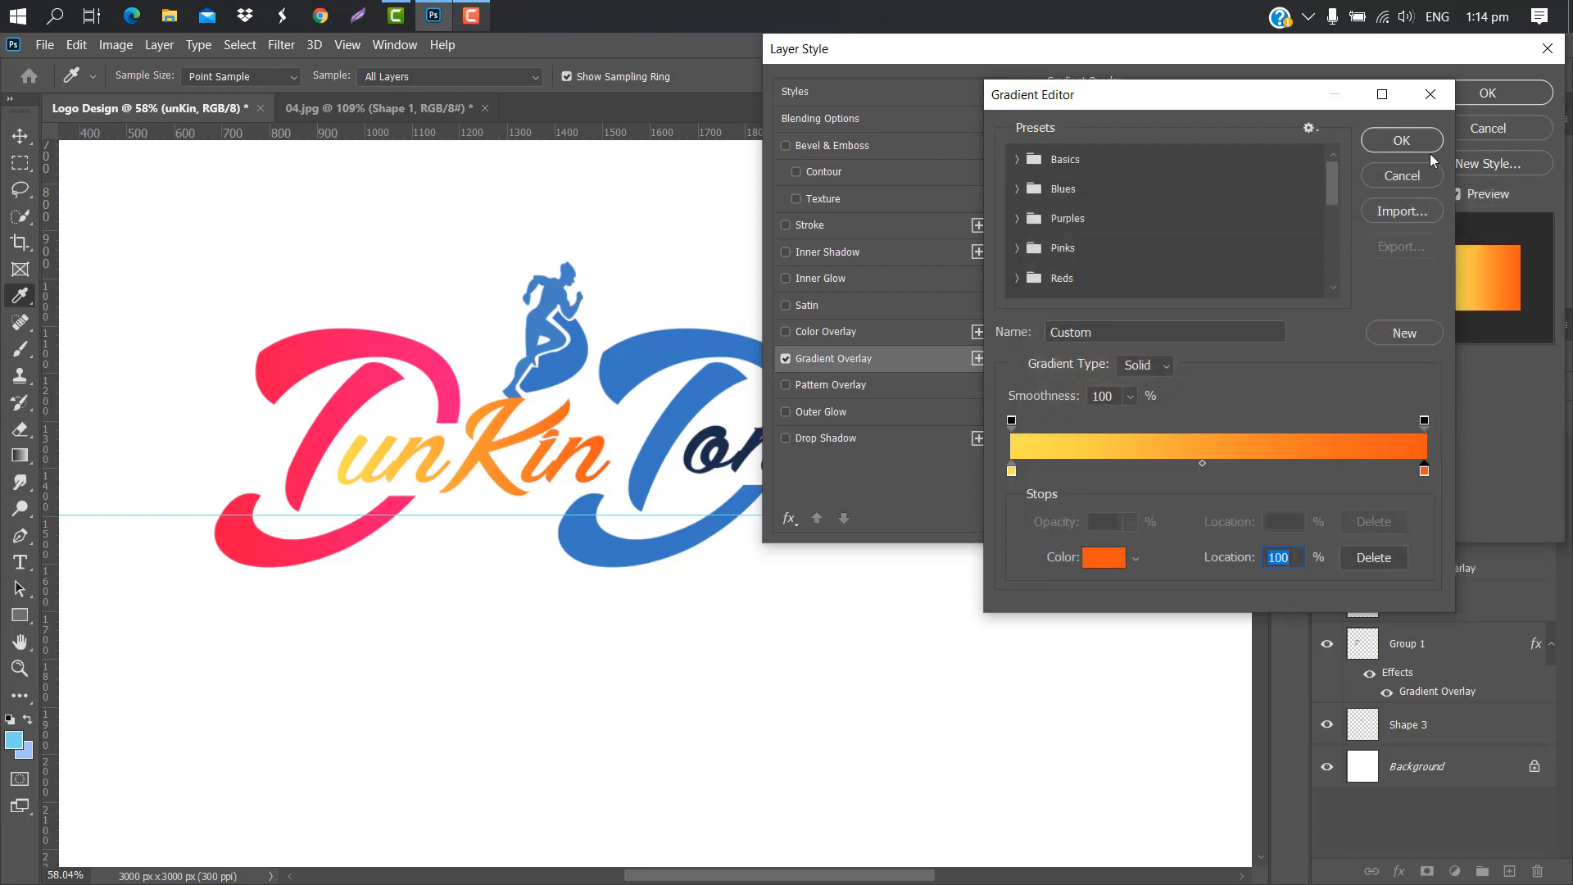
{"action": "left_click", "coordinate": [1417, 140]}
Step: Set the unKin gradient's angle to -90°, its yellow stop to 35% and its scale to 82%, and apply the style
{"action": "left_click_drag", "start_coordinate": [1137, 251], "coordinate": [1135, 252]}
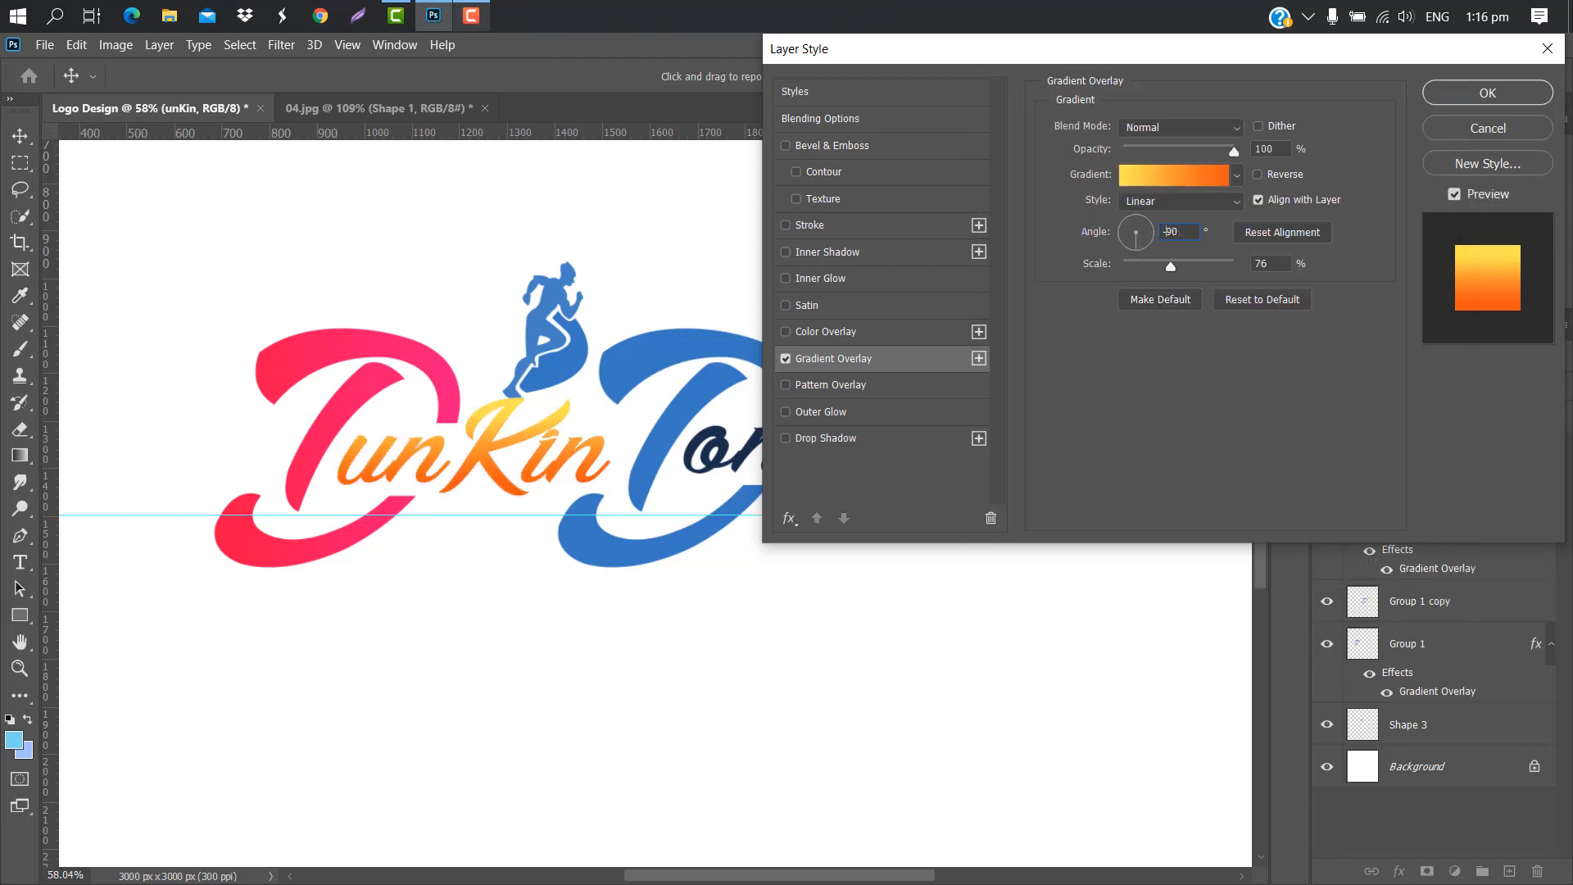
{"action": "left_click", "coordinate": [1168, 182]}
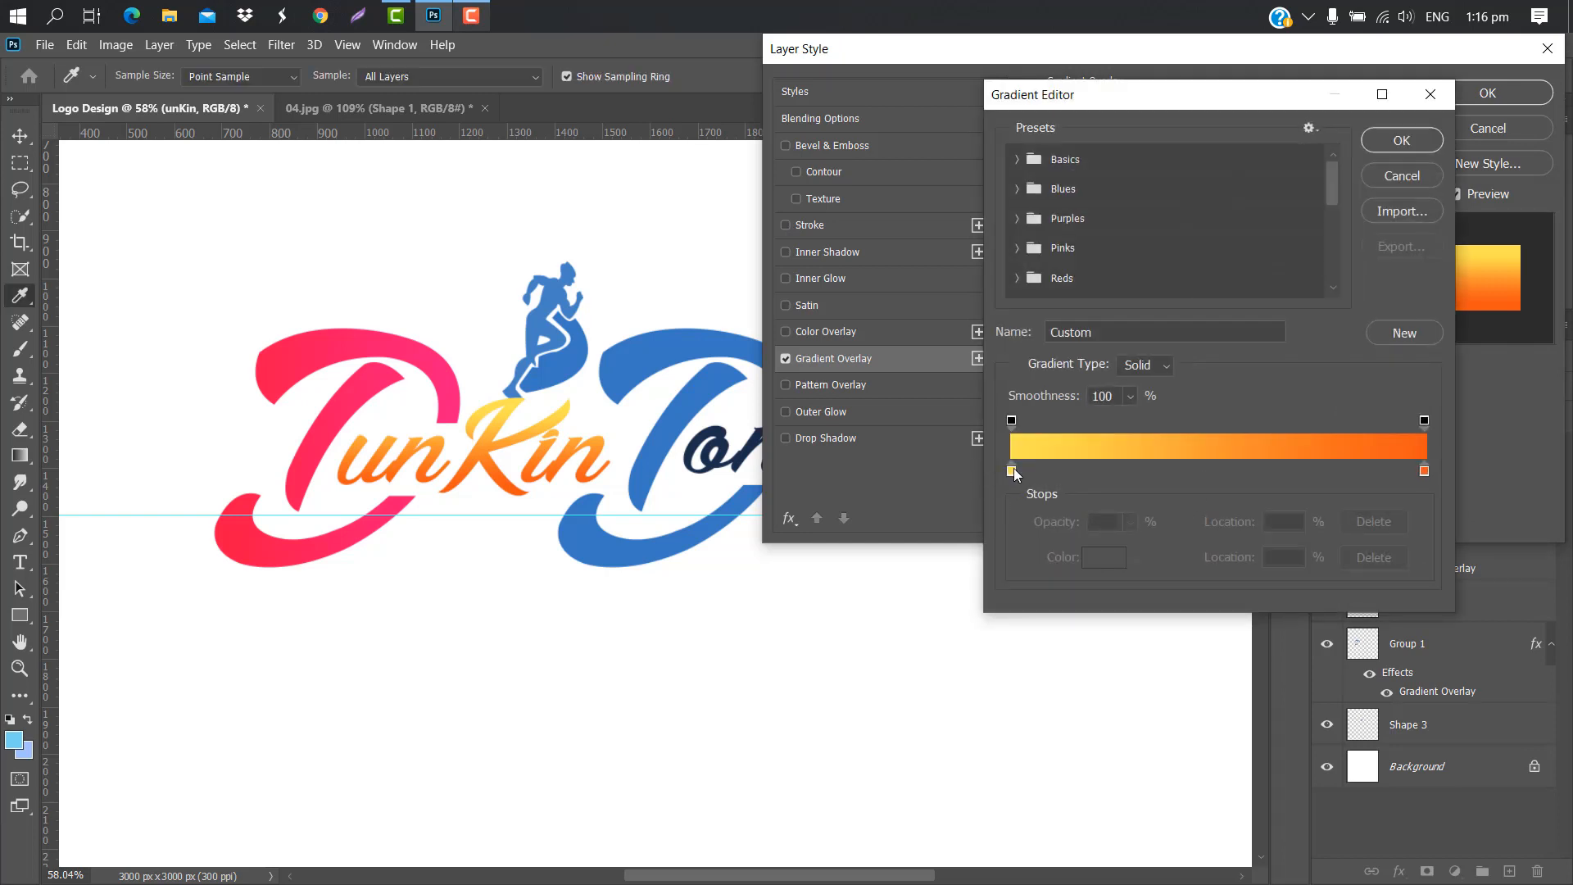
{"action": "left_click_drag", "start_coordinate": [1014, 469], "coordinate": [1157, 471]}
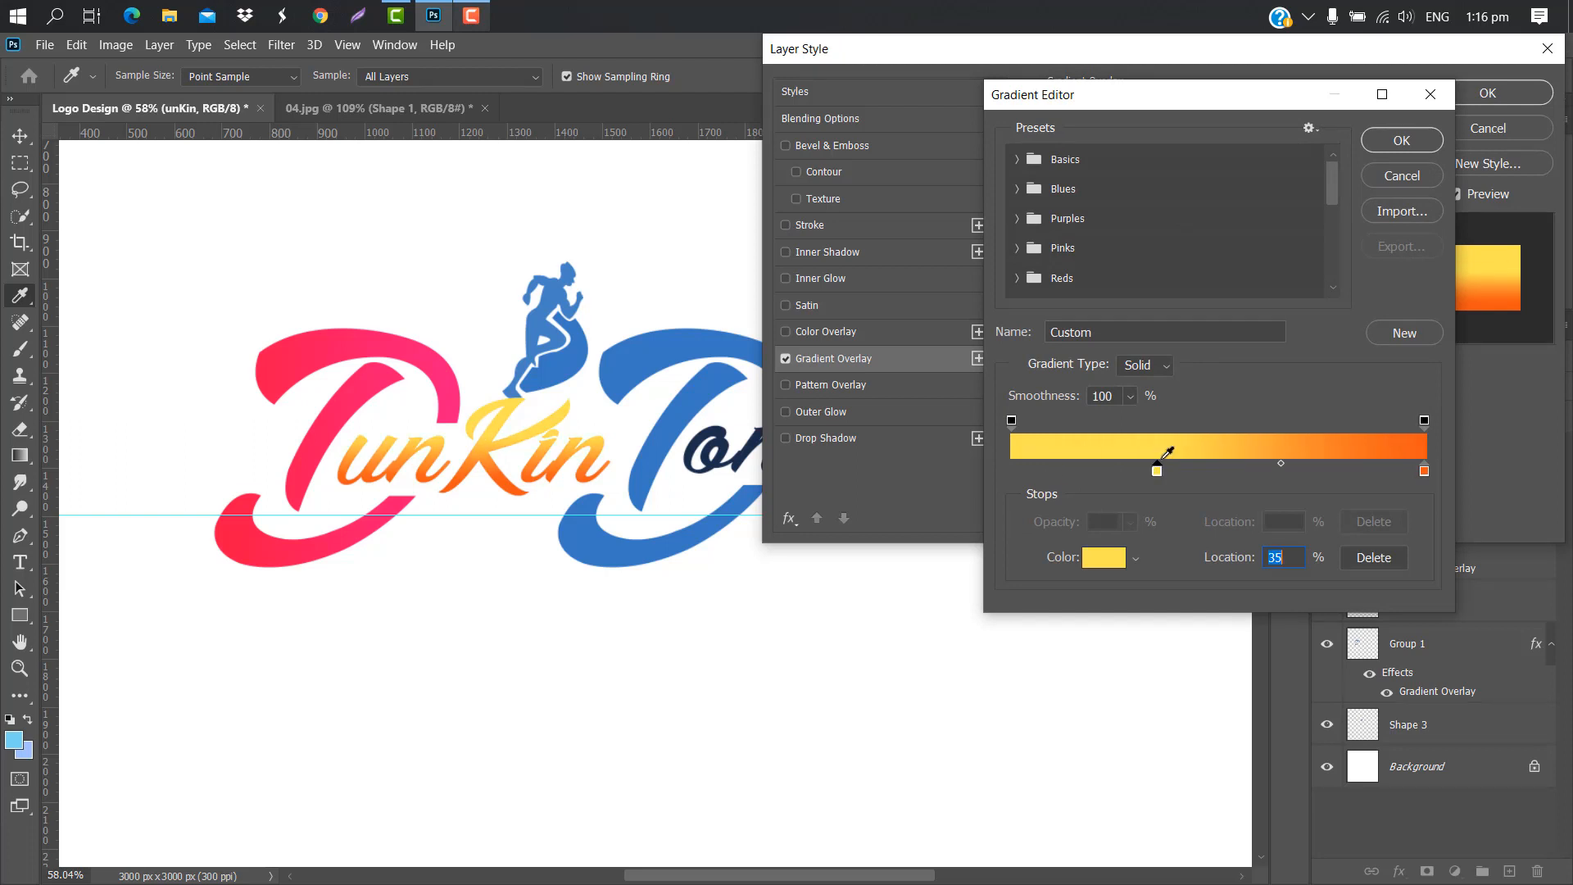
{"action": "left_click", "coordinate": [1402, 140]}
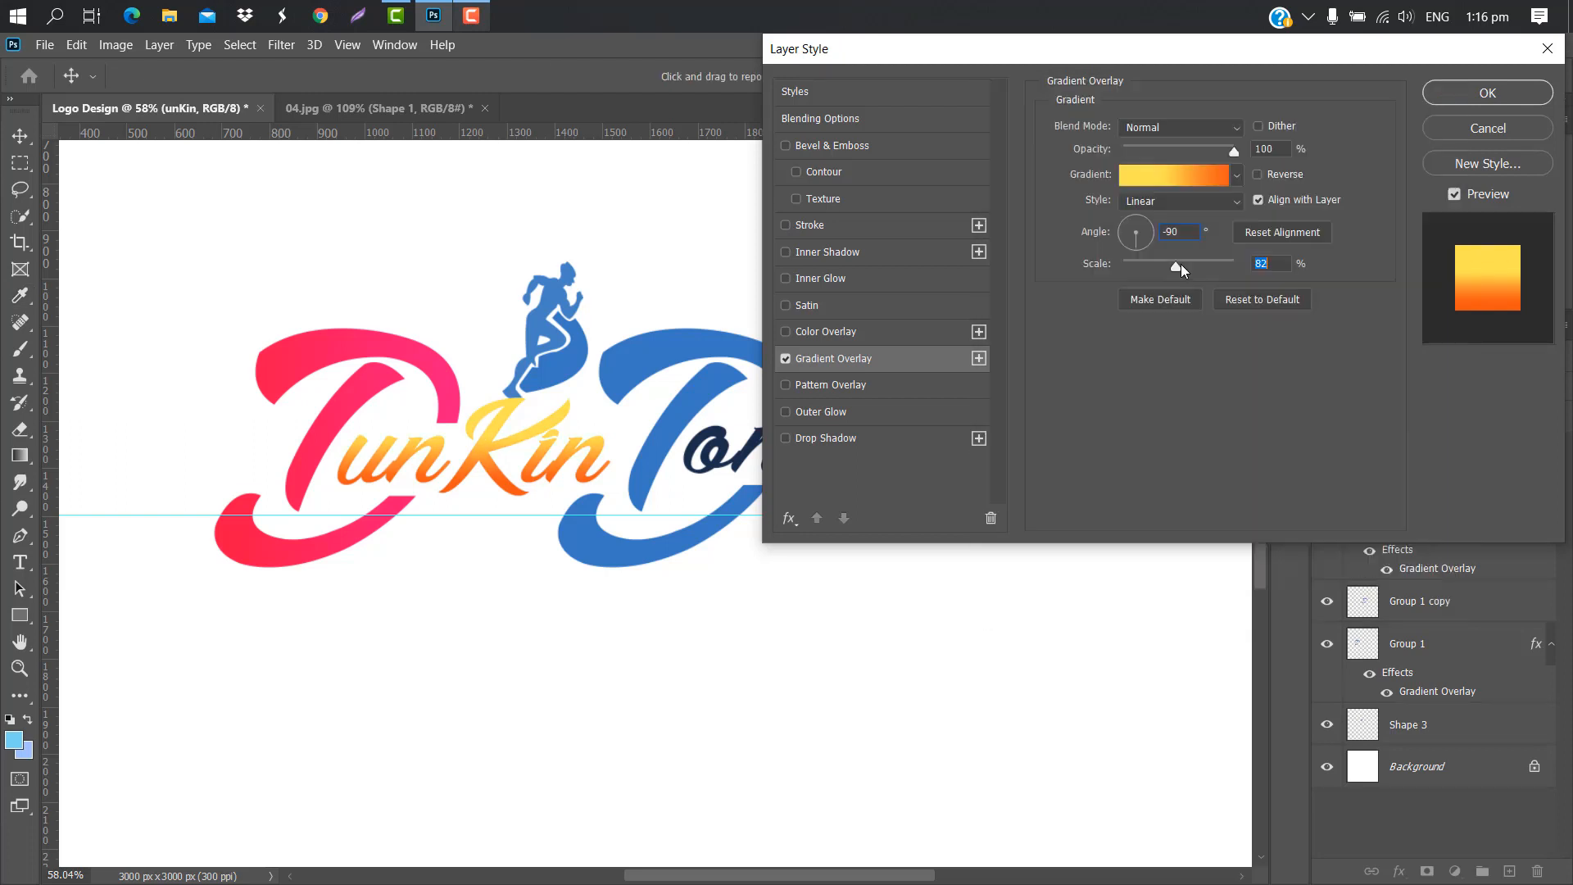
{"action": "left_click", "coordinate": [1477, 92]}
Step: Add a -90° yellow-to-orange Gradient Overlay to the running figure's layer, Shape 3, with the yellow stop at 0% and scale at 78%
{"action": "left_click", "coordinate": [1458, 725]}
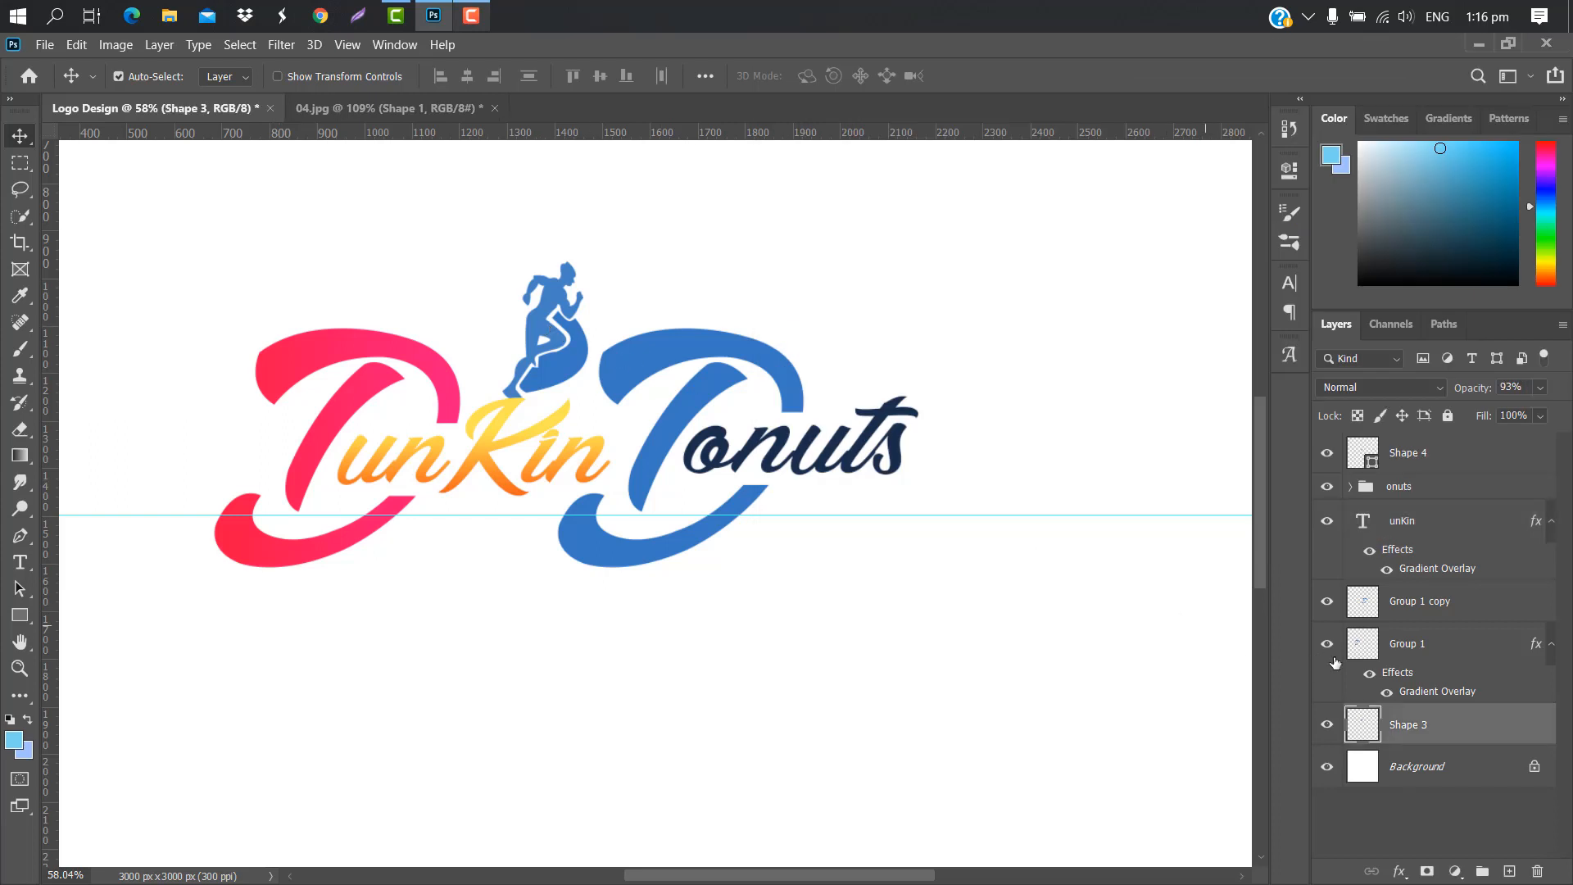
{"action": "double_click", "coordinate": [1460, 727]}
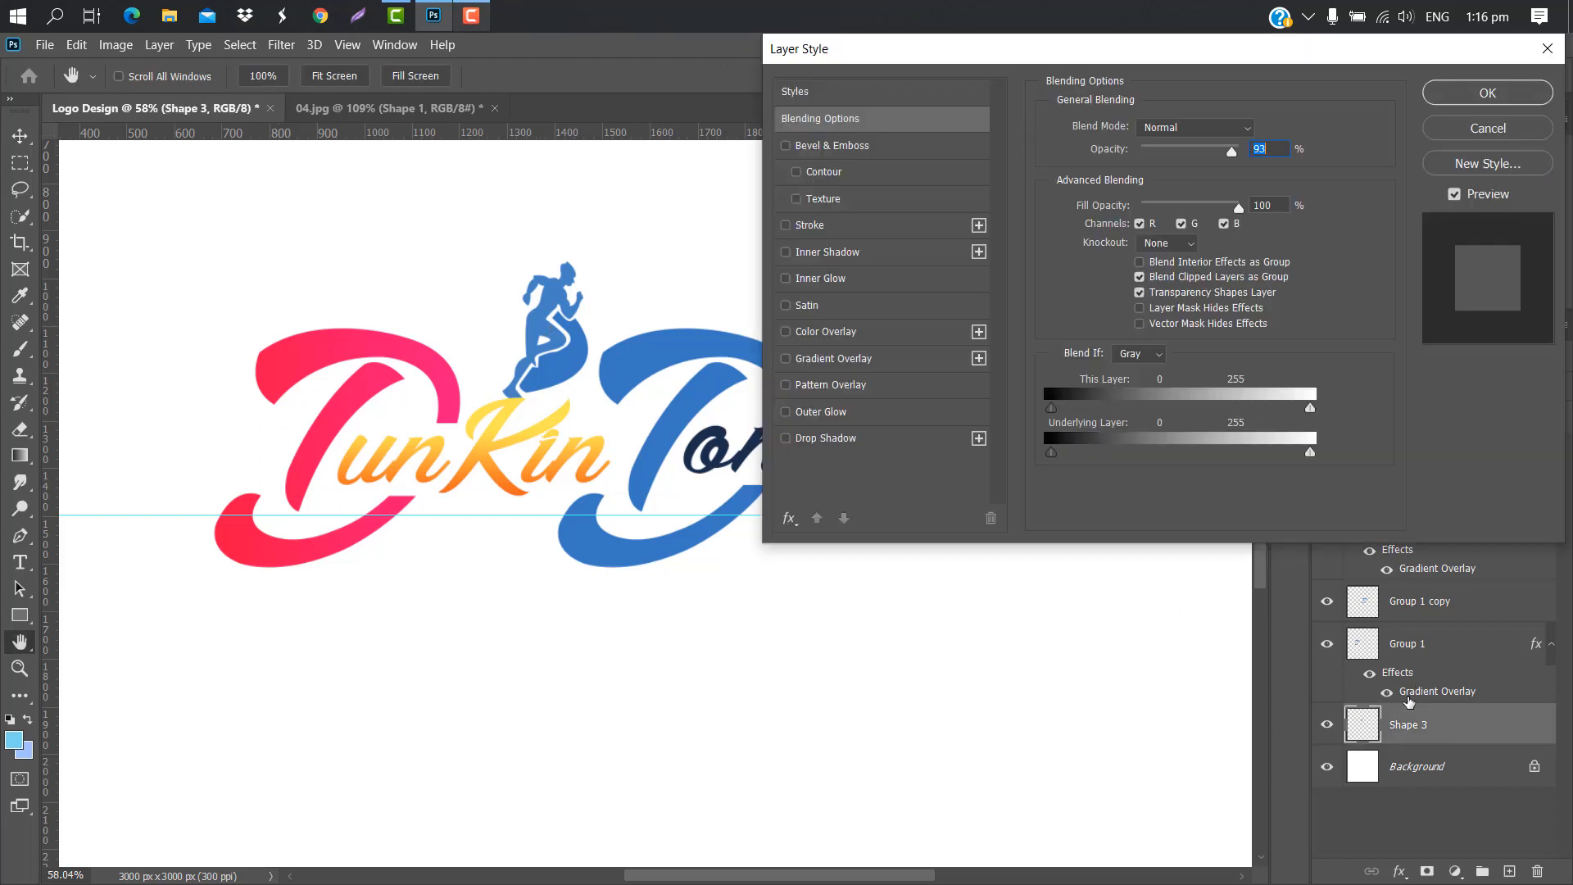
{"action": "left_click", "coordinate": [895, 358]}
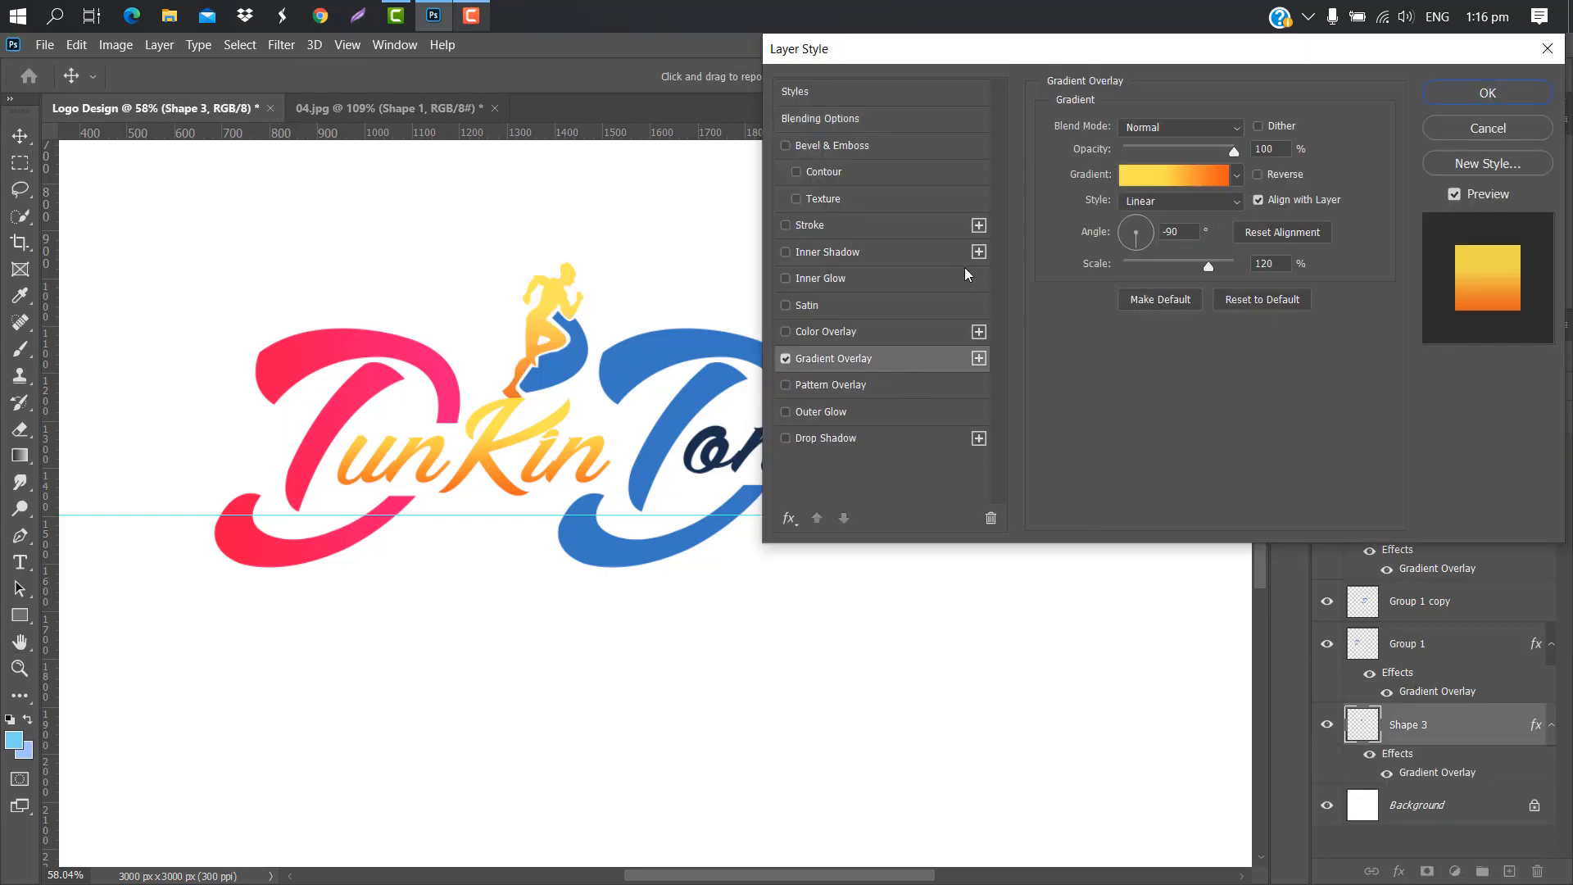
{"action": "left_click", "coordinate": [1157, 174]}
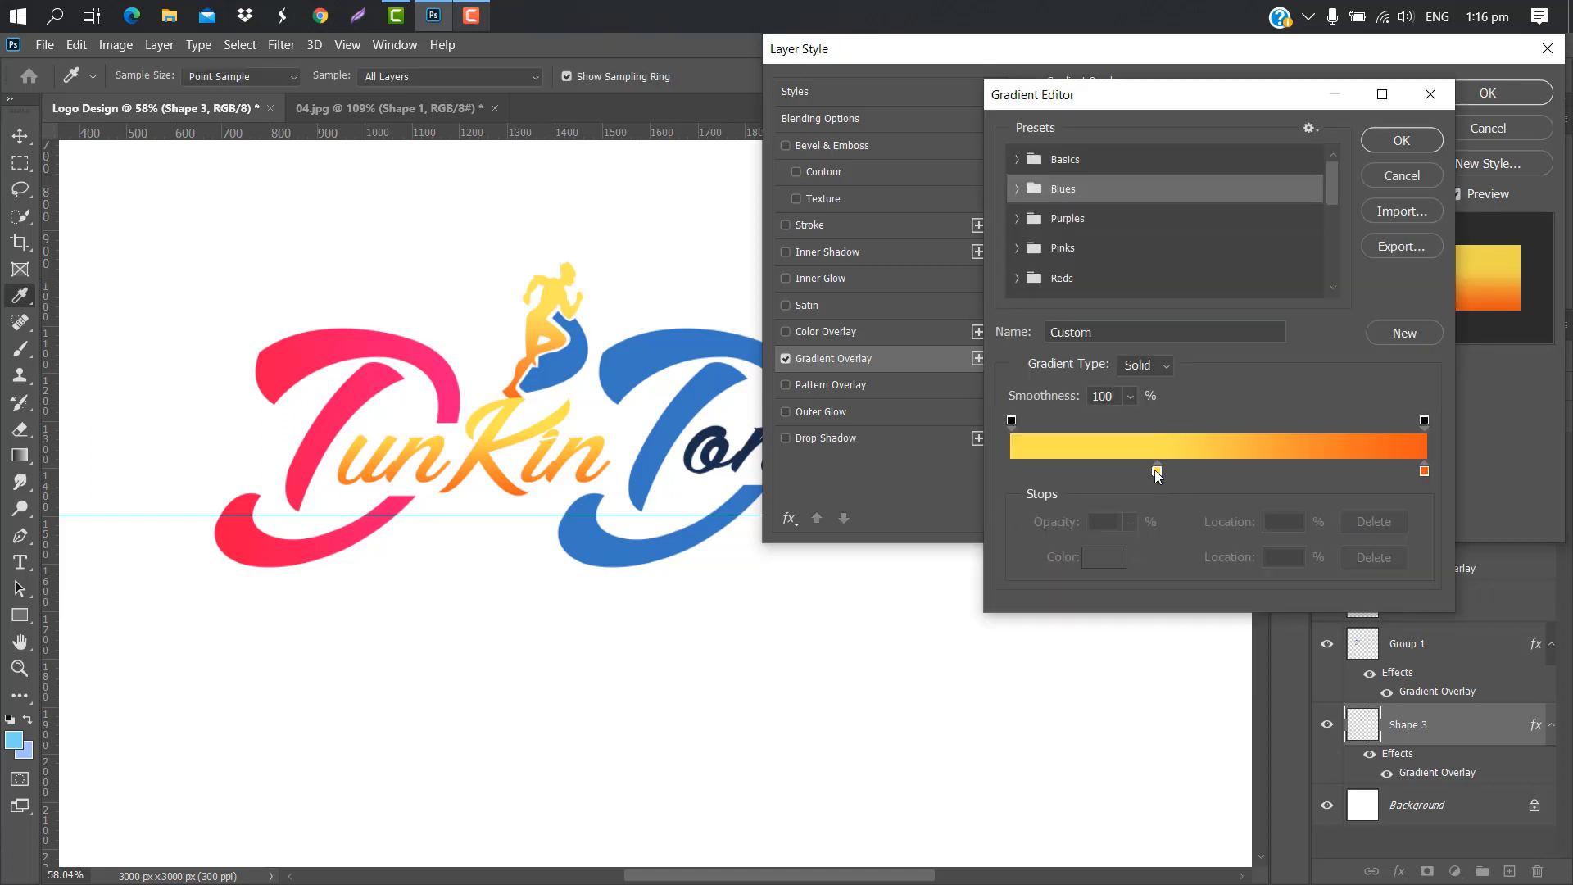
{"action": "left_click_drag", "start_coordinate": [1156, 473], "coordinate": [1011, 468]}
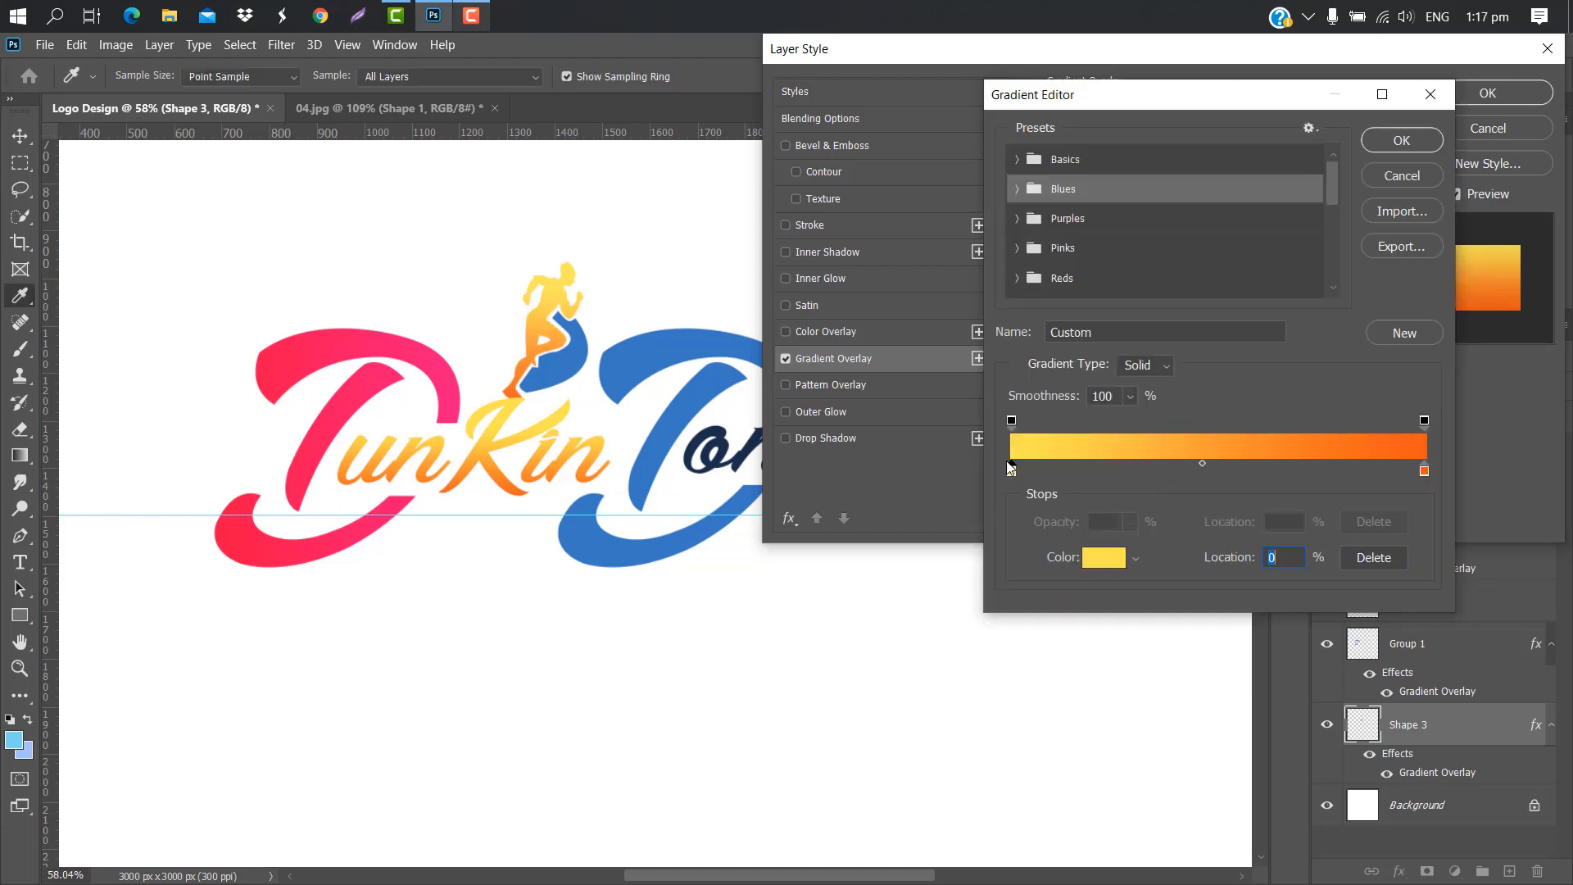
{"action": "left_click", "coordinate": [1402, 140]}
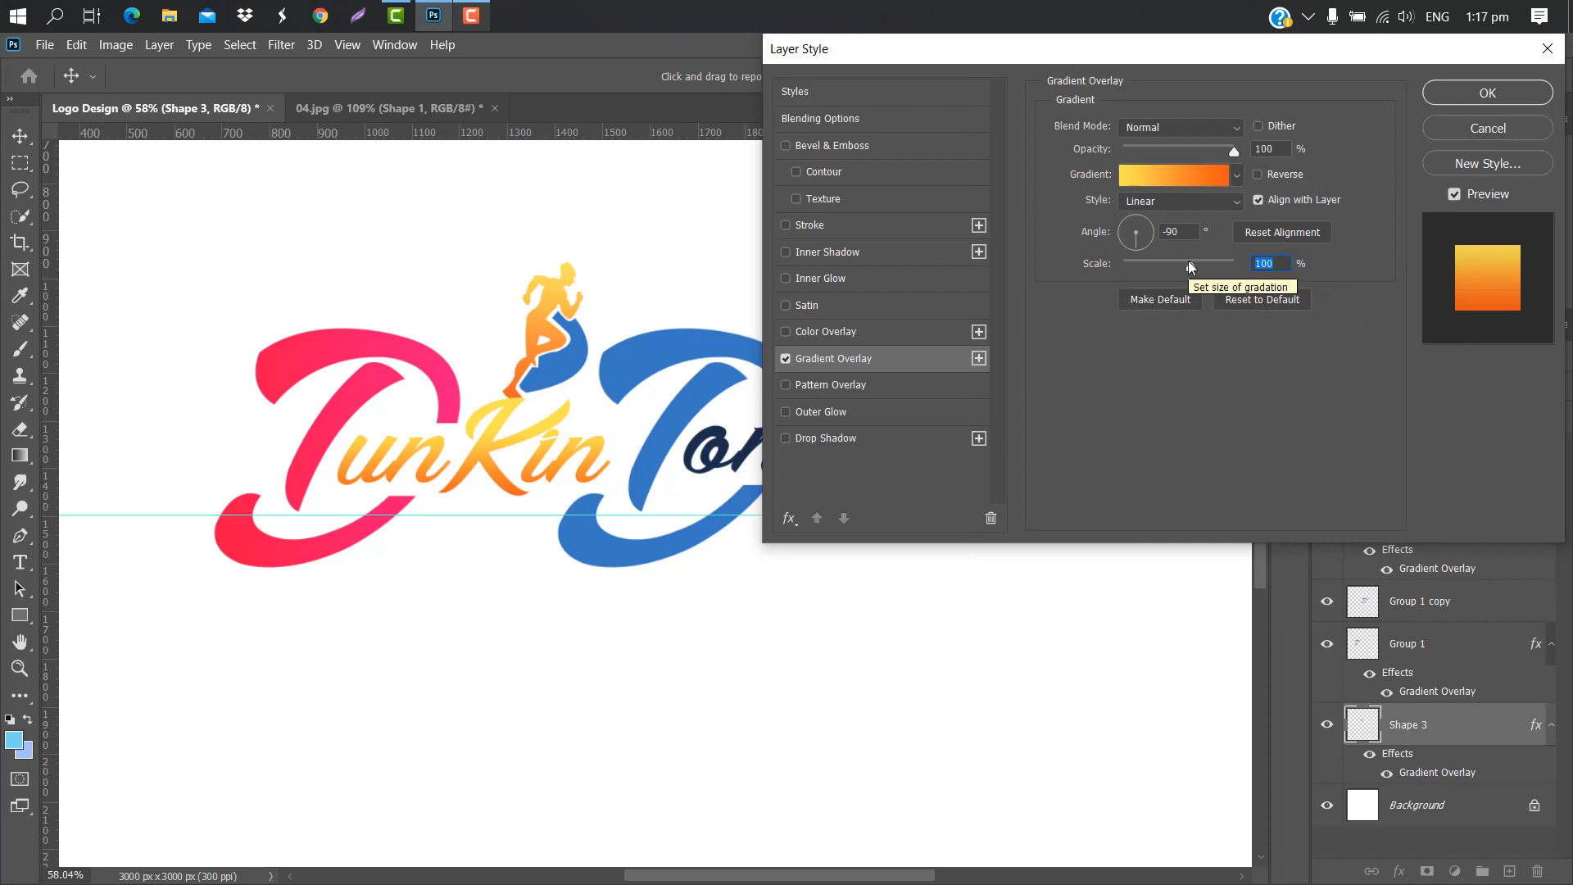
{"action": "left_click_drag", "start_coordinate": [1189, 266], "coordinate": [1172, 264]}
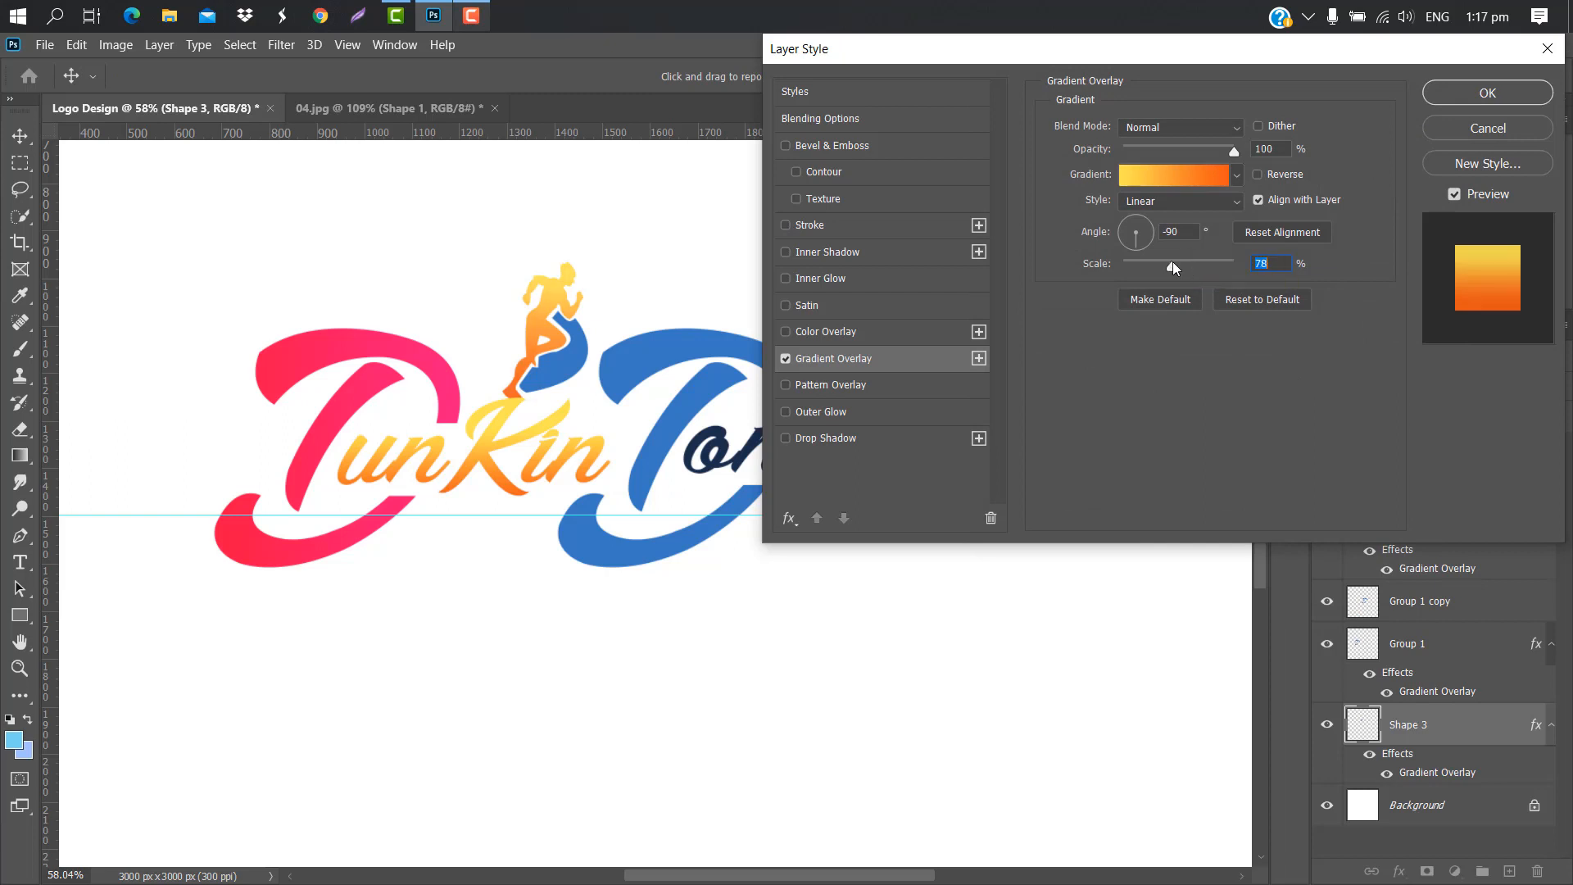
{"action": "left_click", "coordinate": [1467, 97]}
Step: Add a Gradient Overlay to Shape 4 behind the runner and color its start stop red fe0f4e, sampled from the first D
{"action": "double_click", "coordinate": [1495, 465]}
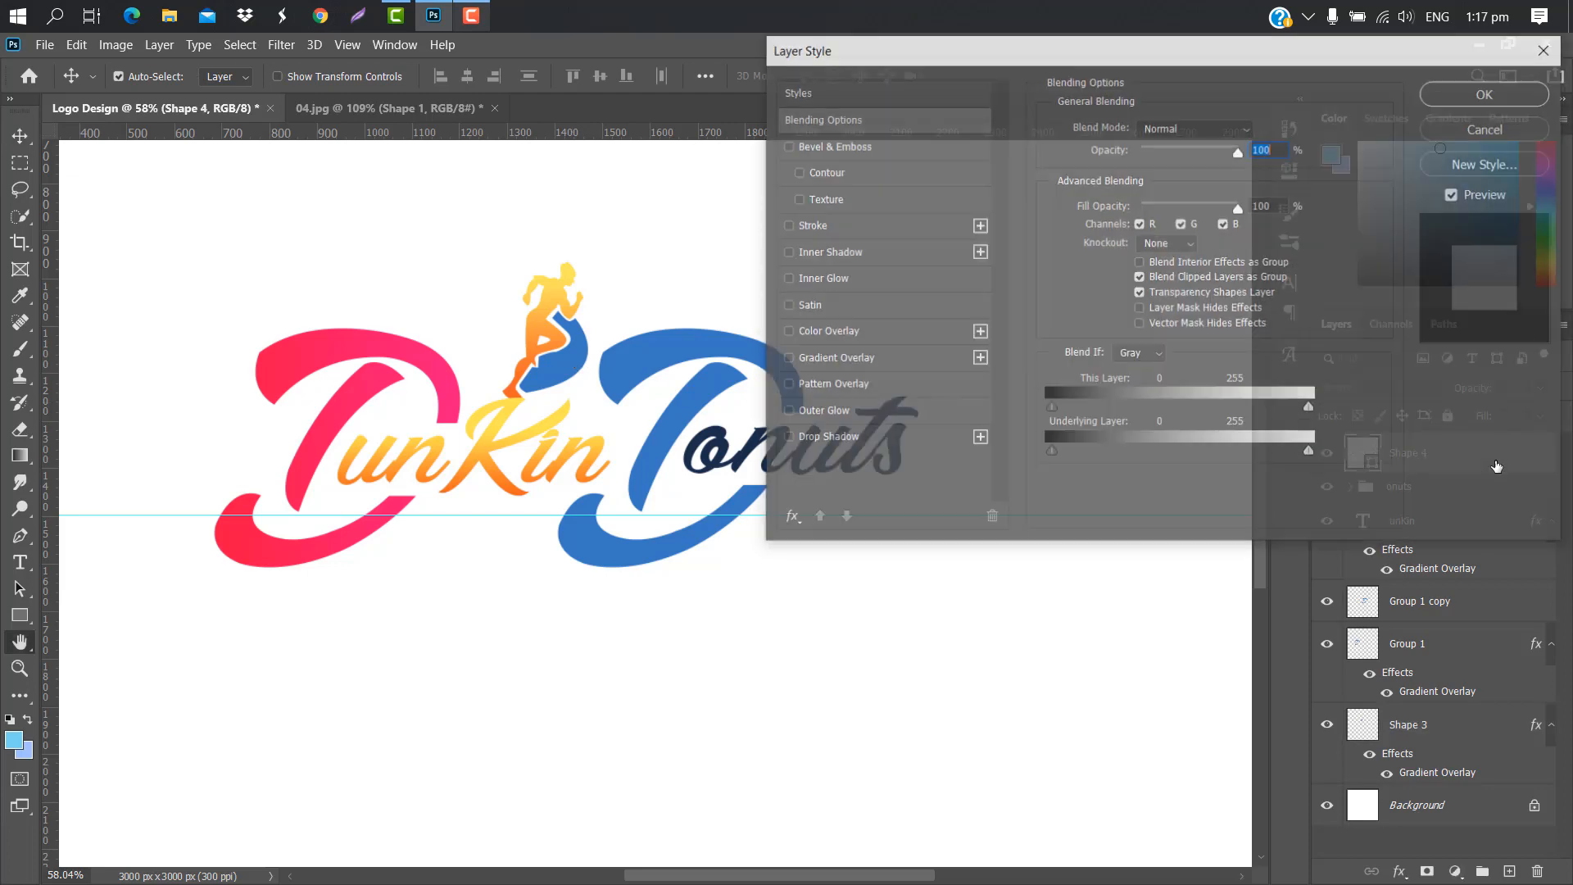
{"action": "left_click", "coordinate": [902, 360]}
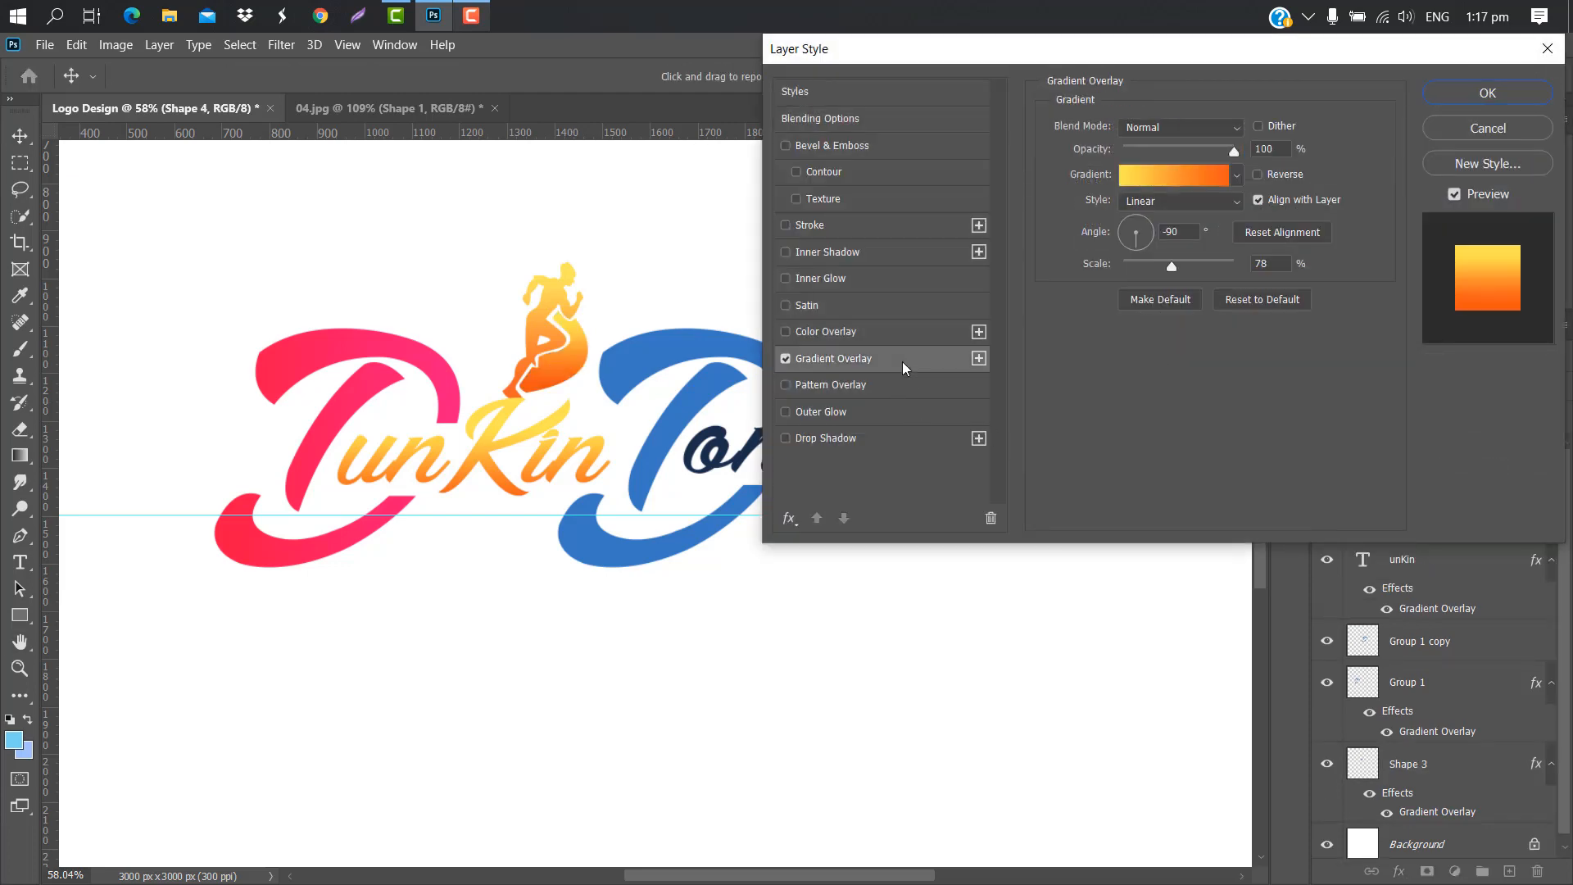
{"action": "left_click", "coordinate": [1173, 185]}
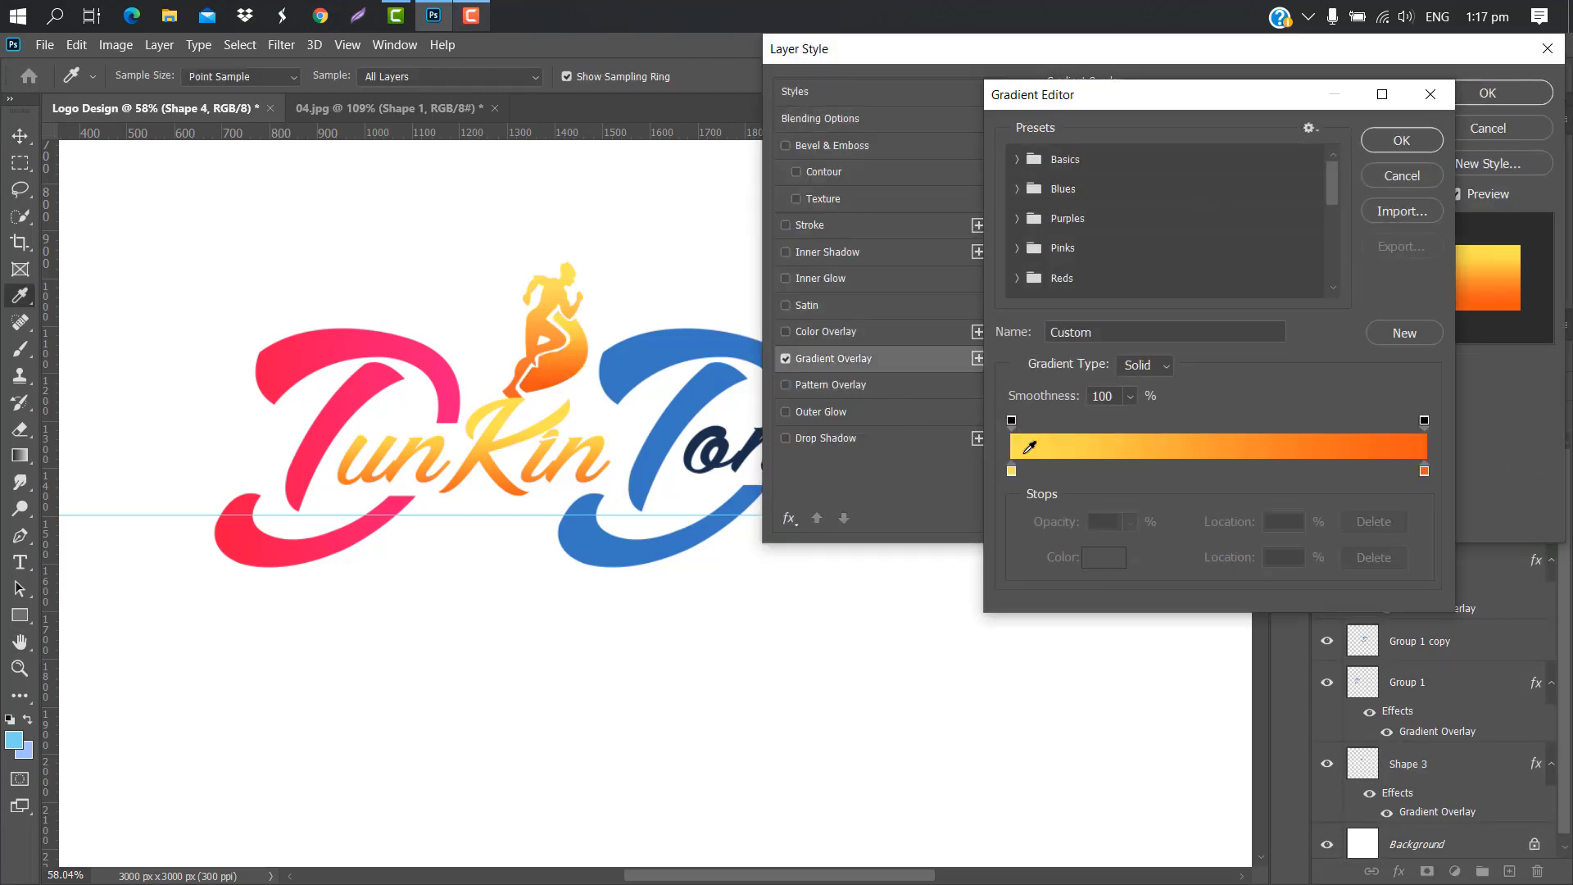
{"action": "left_click", "coordinate": [1012, 472]}
{"action": "double_click", "coordinate": [1012, 472]}
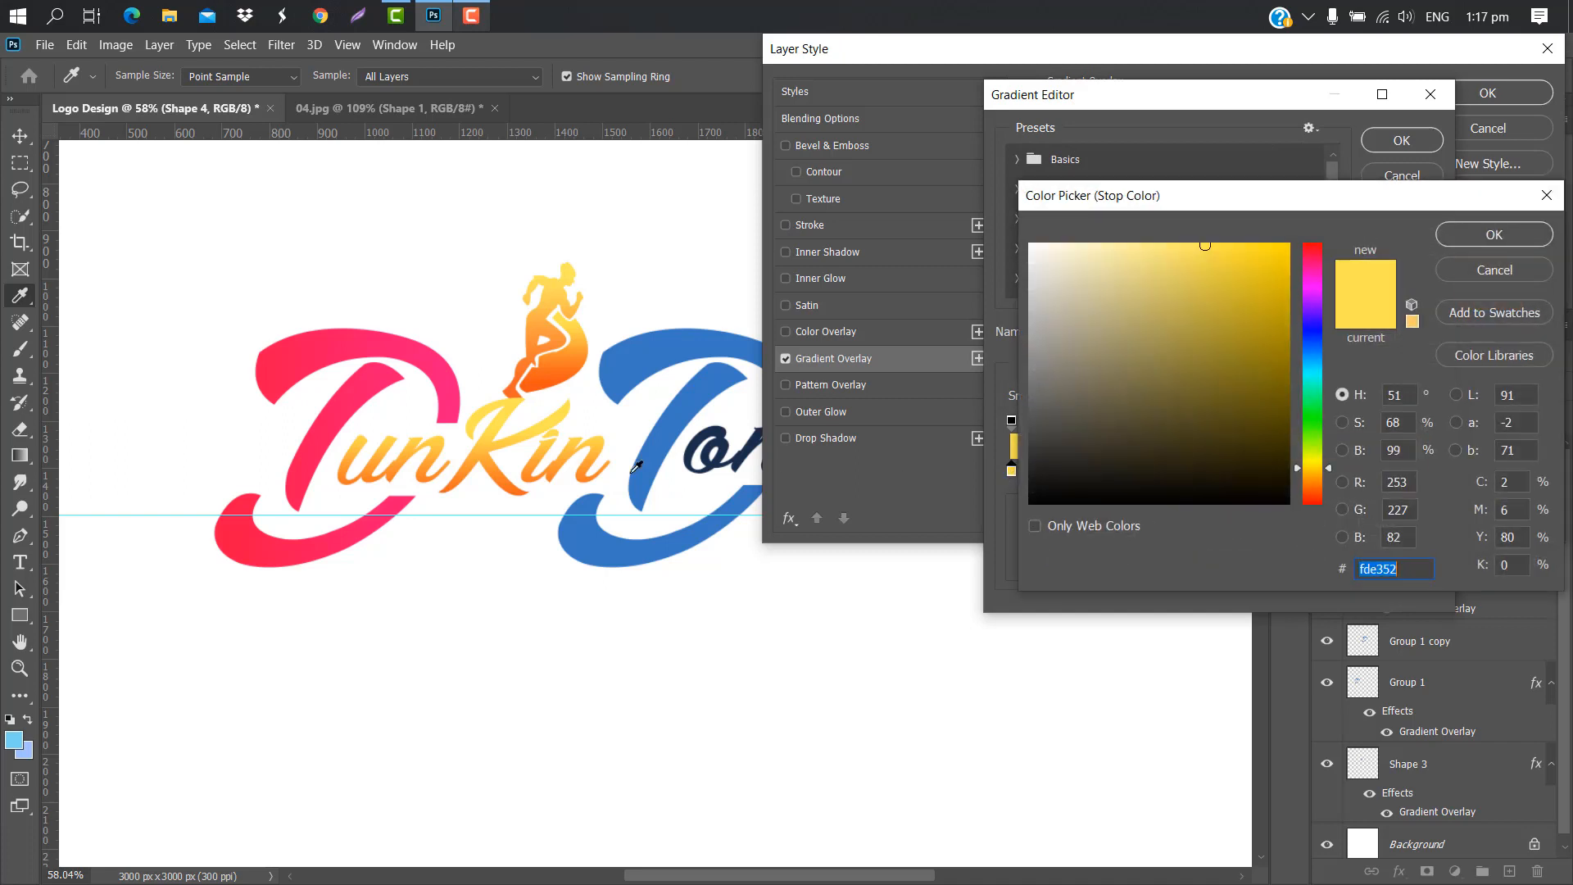
{"action": "left_click", "coordinate": [267, 367]}
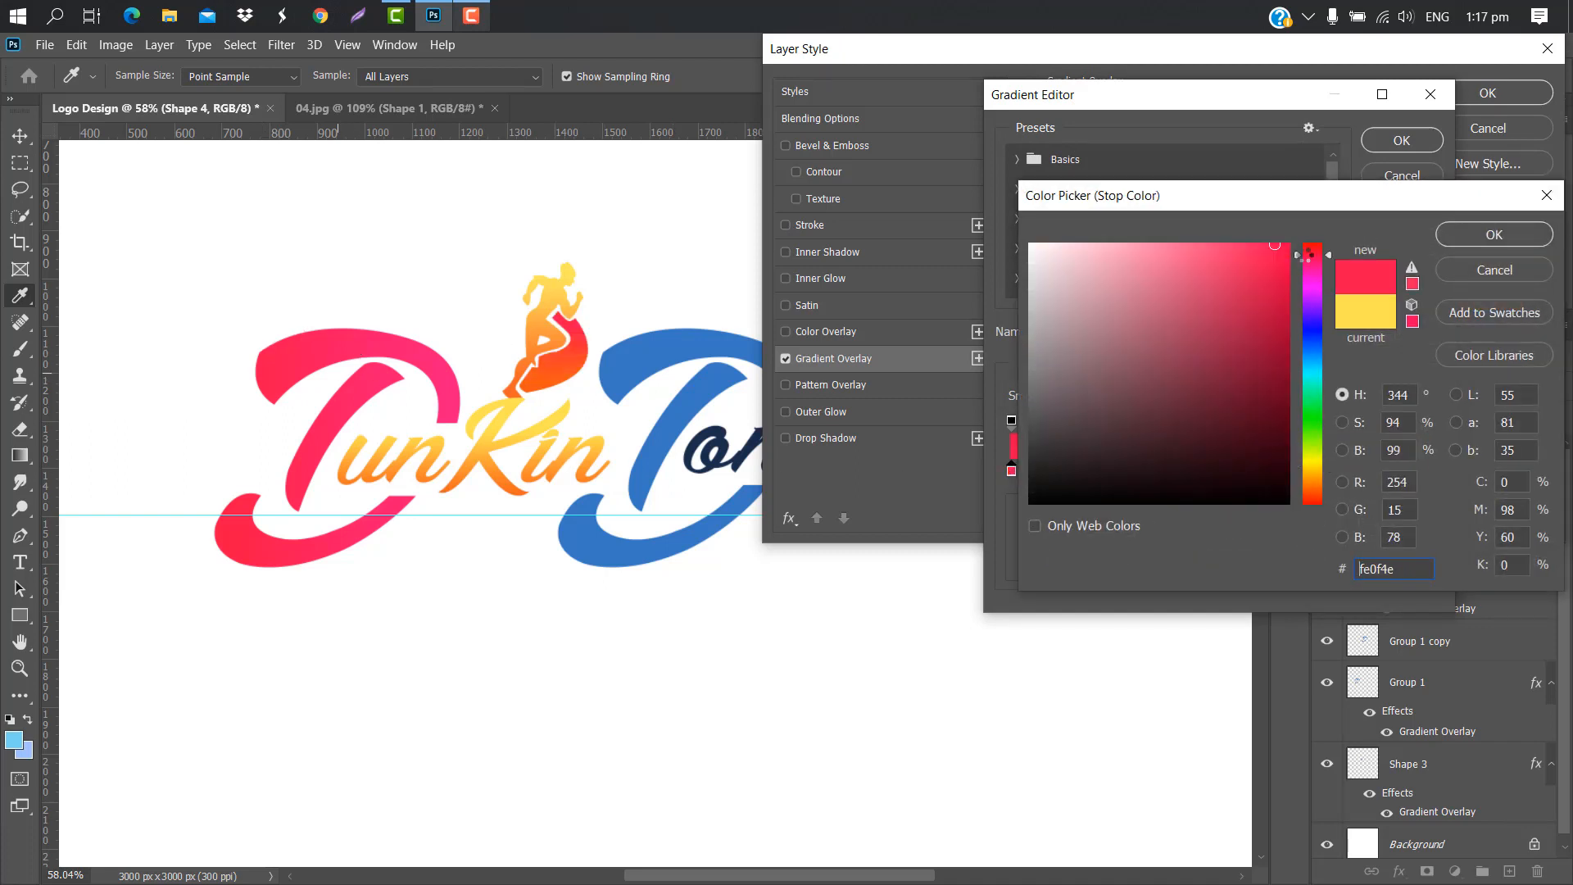
{"action": "left_click", "coordinate": [1525, 238]}
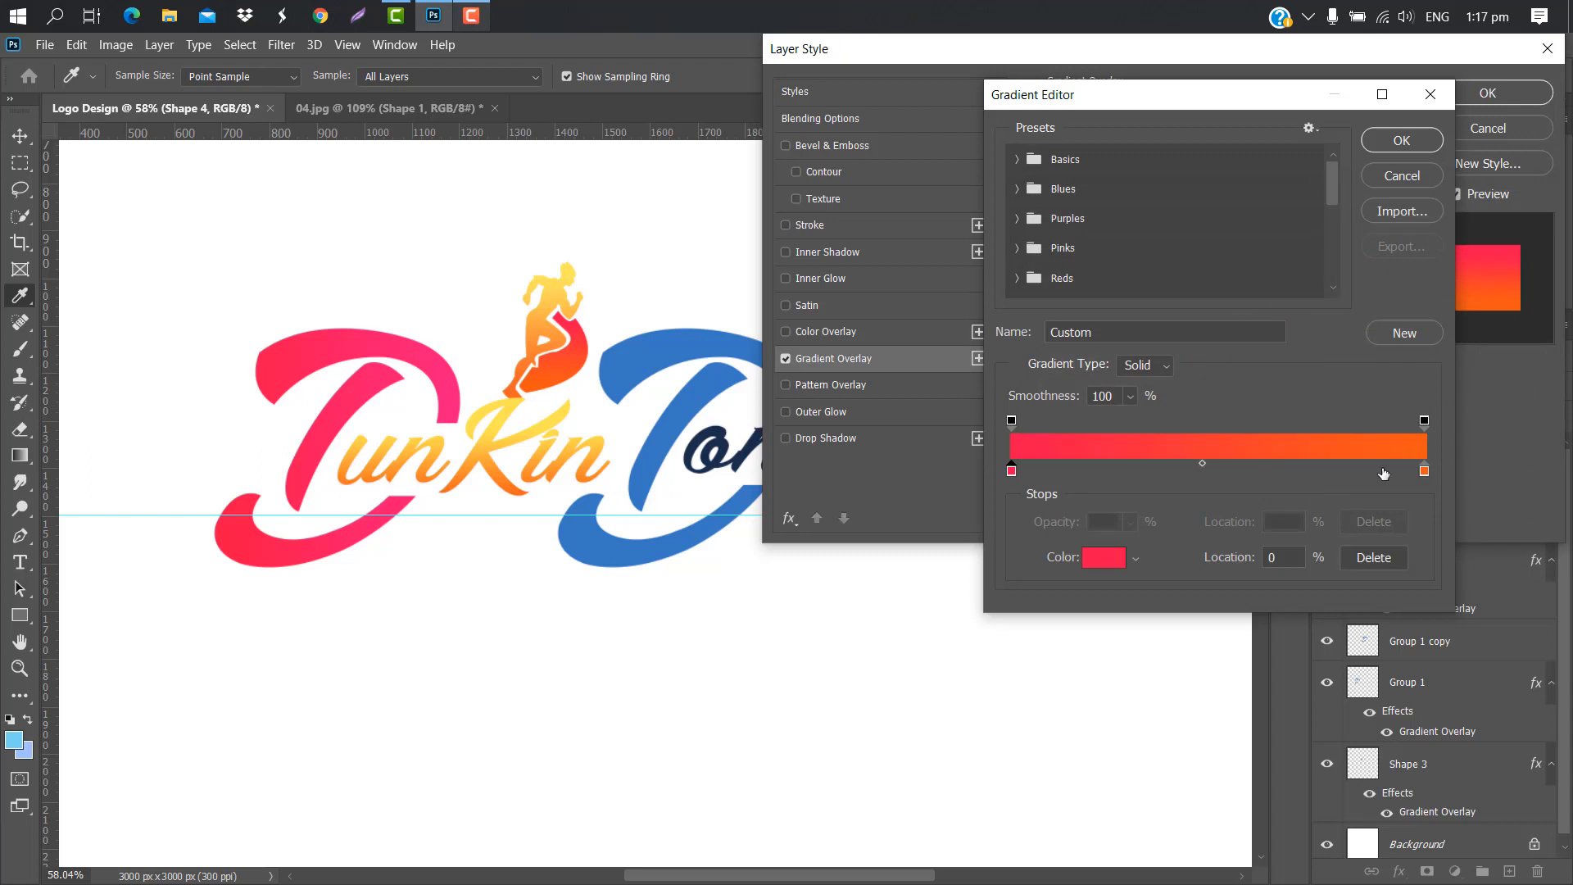
Step: Color the end stop of Shape 4's gradient pink ff157b, sampled from the first D, and apply the layer style
{"action": "double_click", "coordinate": [1428, 474]}
{"action": "left_click", "coordinate": [453, 401]}
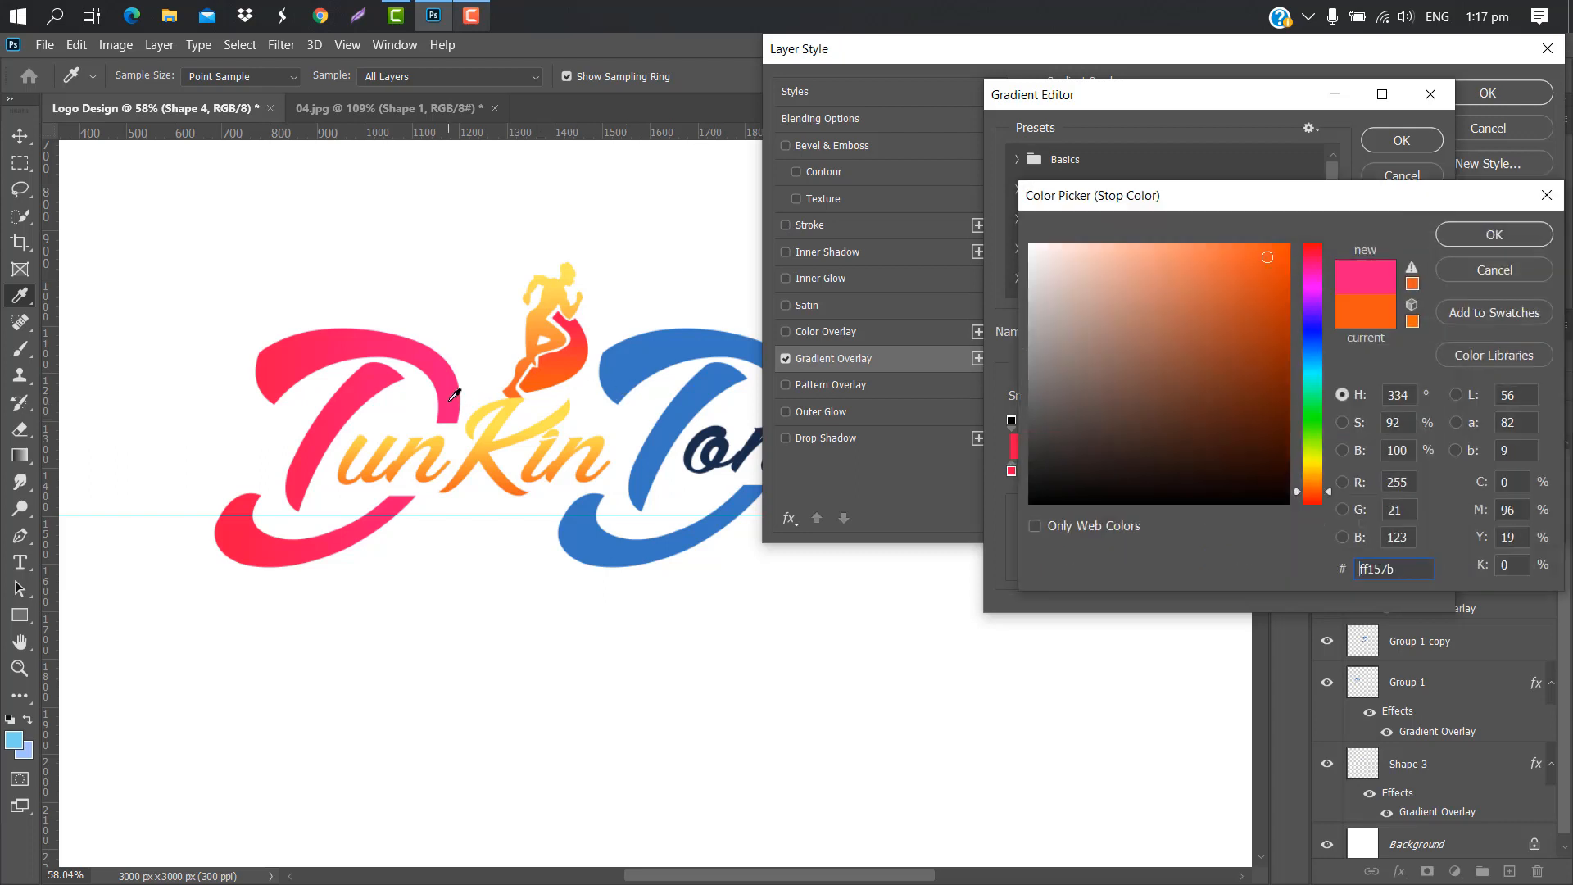
{"action": "left_click", "coordinate": [1486, 237]}
{"action": "left_click", "coordinate": [1400, 141]}
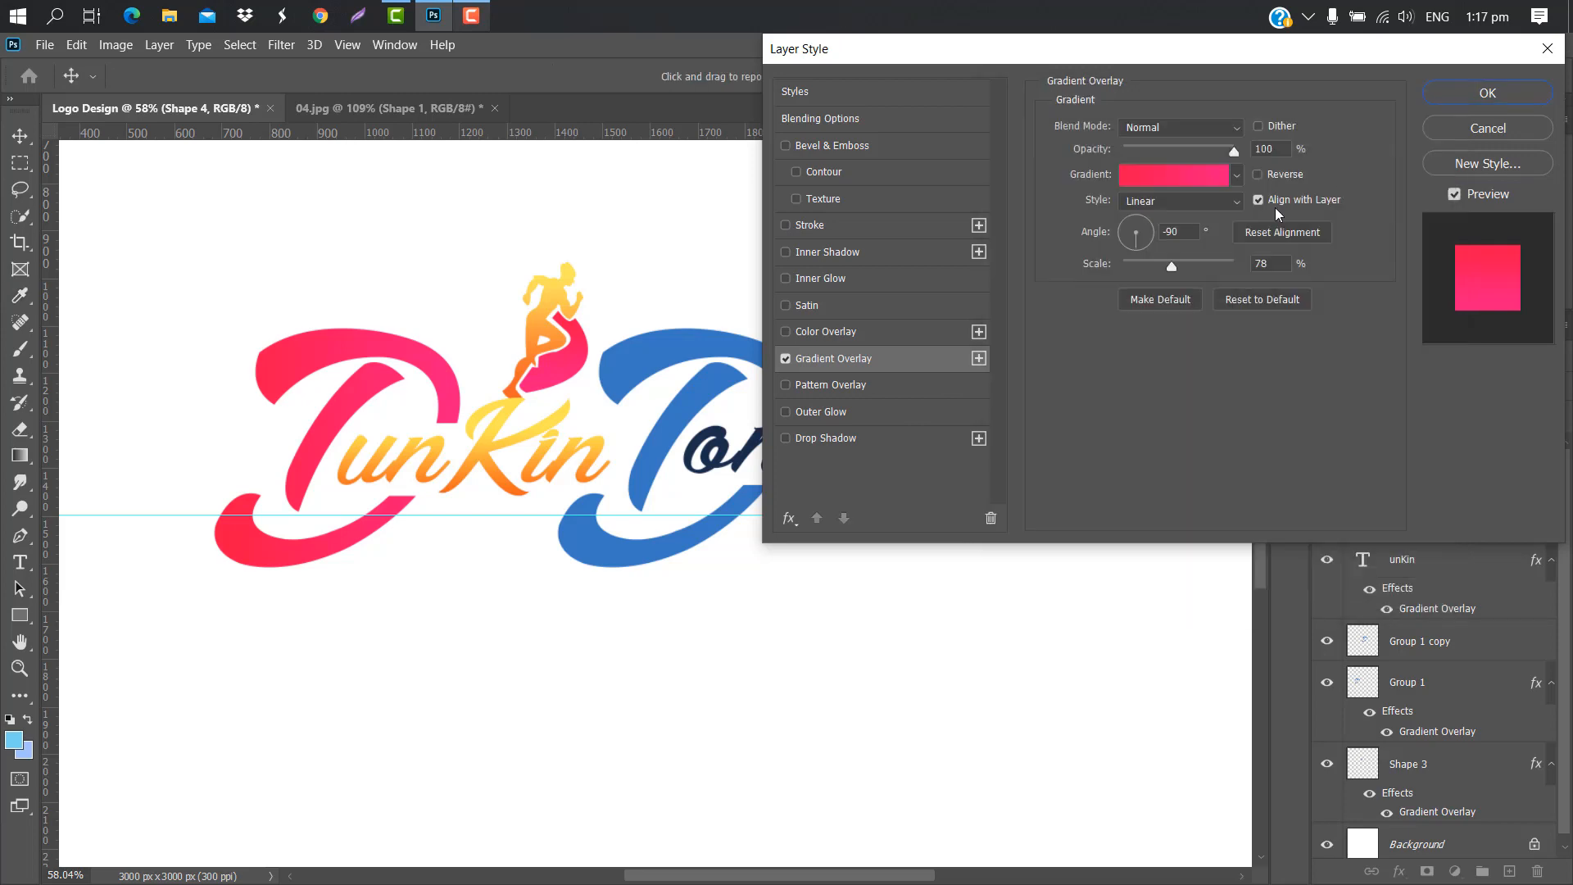
{"action": "left_click", "coordinate": [1486, 93]}
Step: Add a Gradient Overlay to the second D's layer, Group 1 copy, and color its start stop orange ffa12f
{"action": "left_click", "coordinate": [1422, 641]}
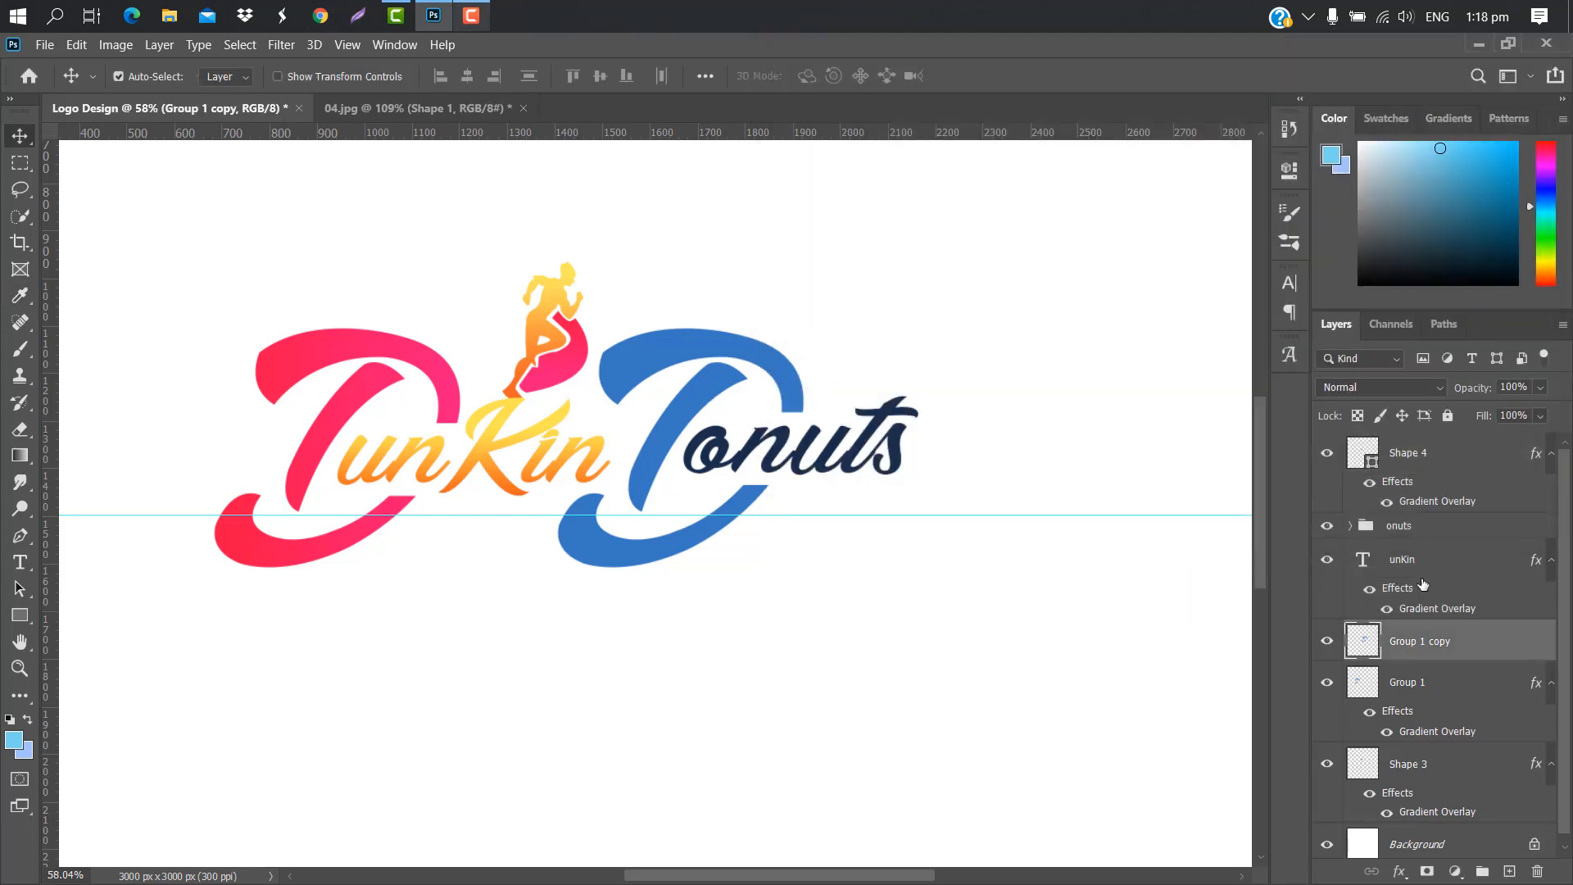
{"action": "double_click", "coordinate": [1492, 634]}
{"action": "left_click", "coordinate": [886, 365]}
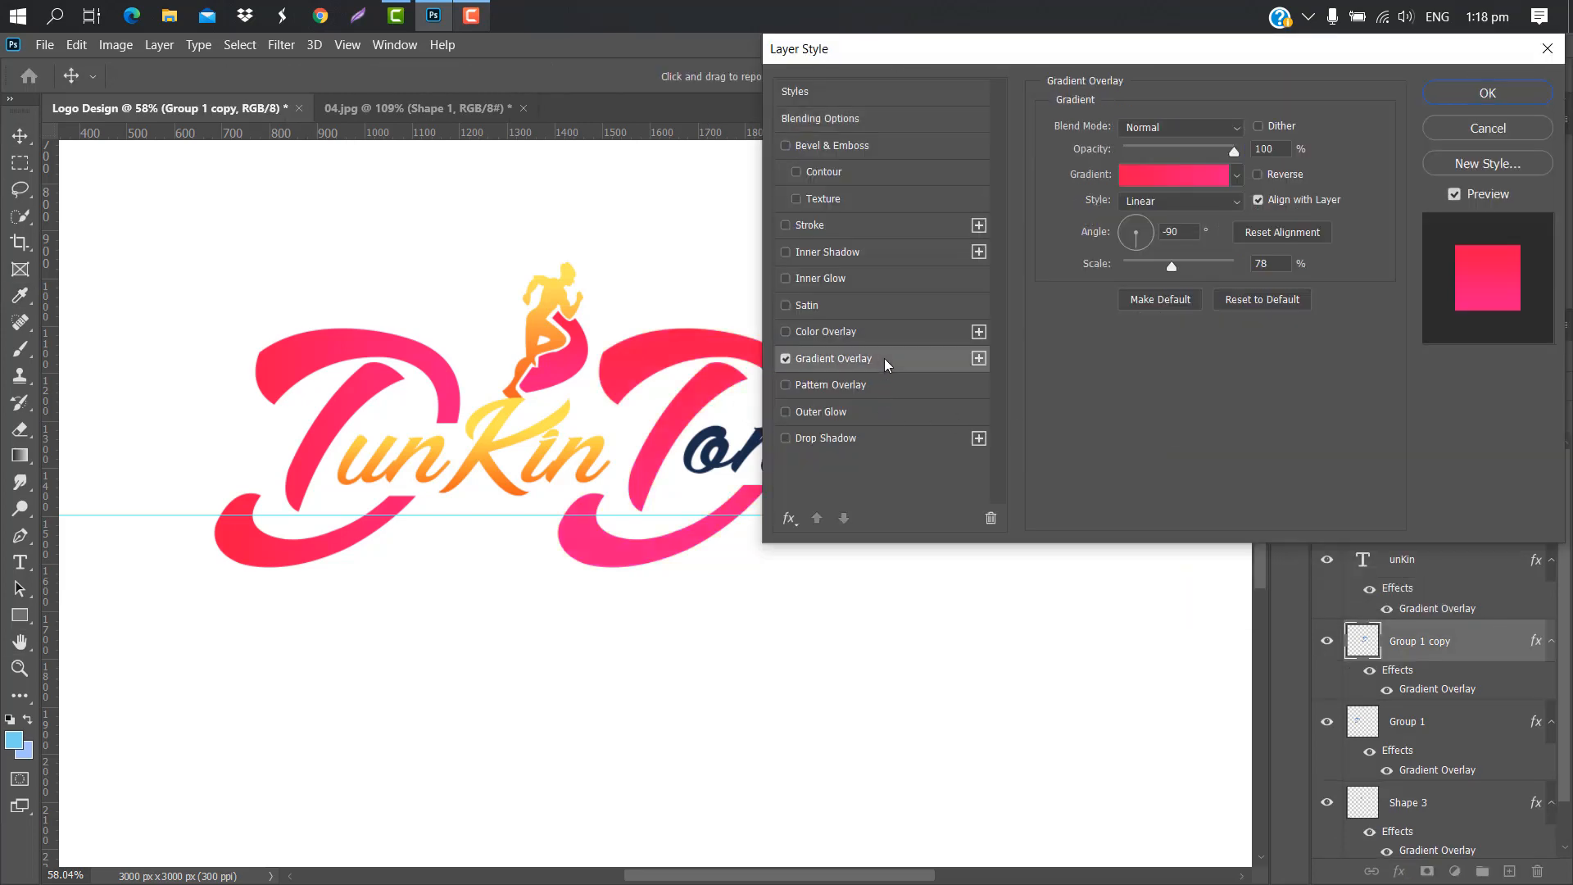
{"action": "left_click", "coordinate": [1140, 180]}
{"action": "double_click", "coordinate": [1012, 472]}
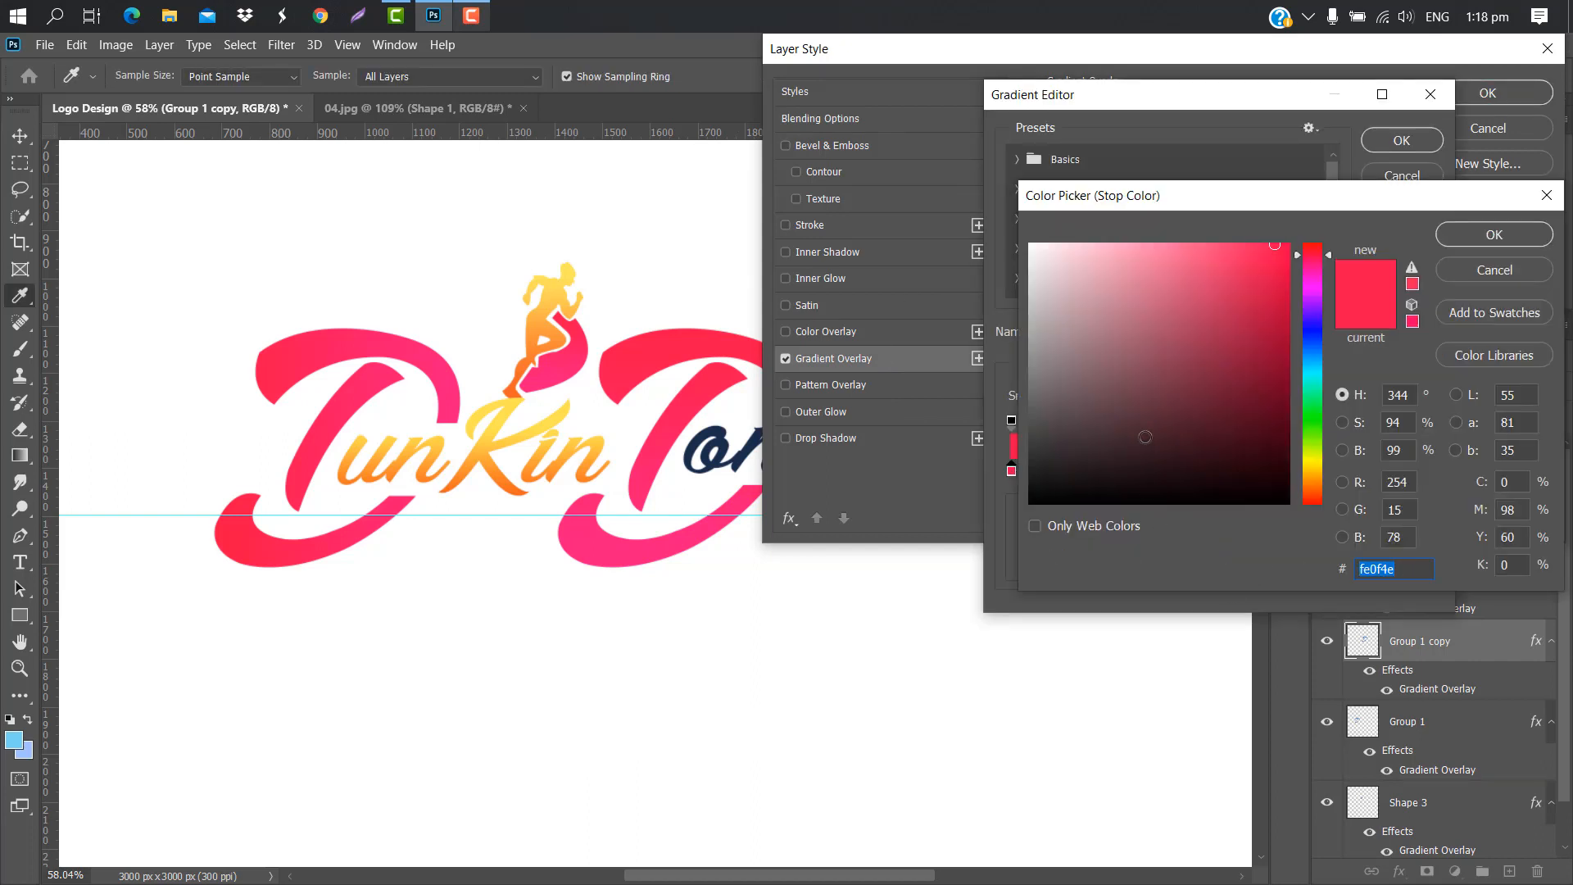
{"action": "type", "text": "ffa12f"}
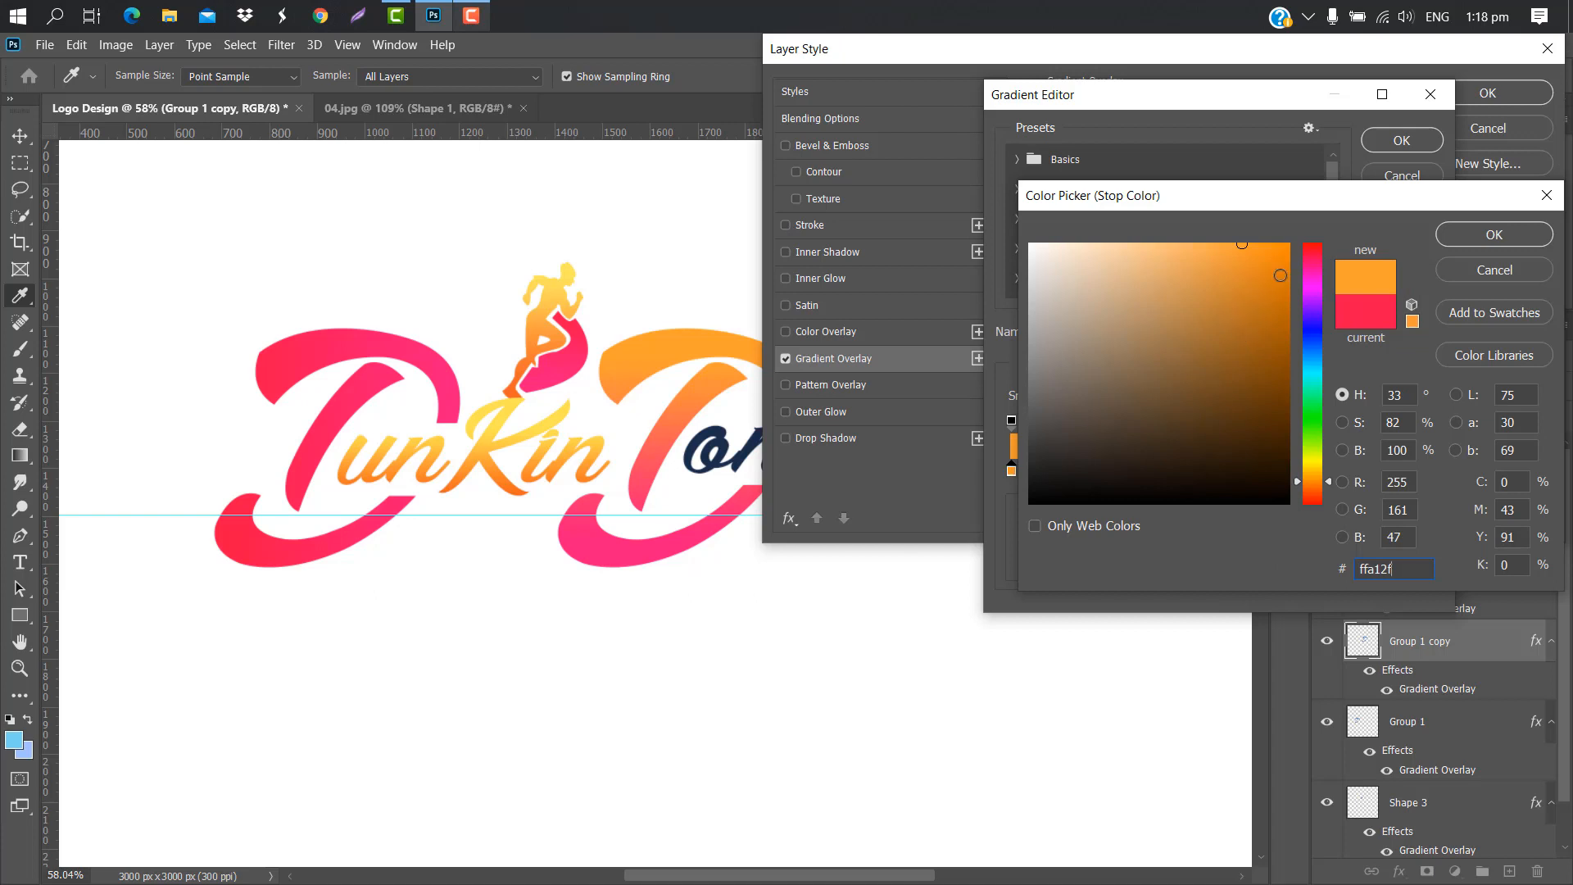
{"action": "left_click", "coordinate": [1494, 235]}
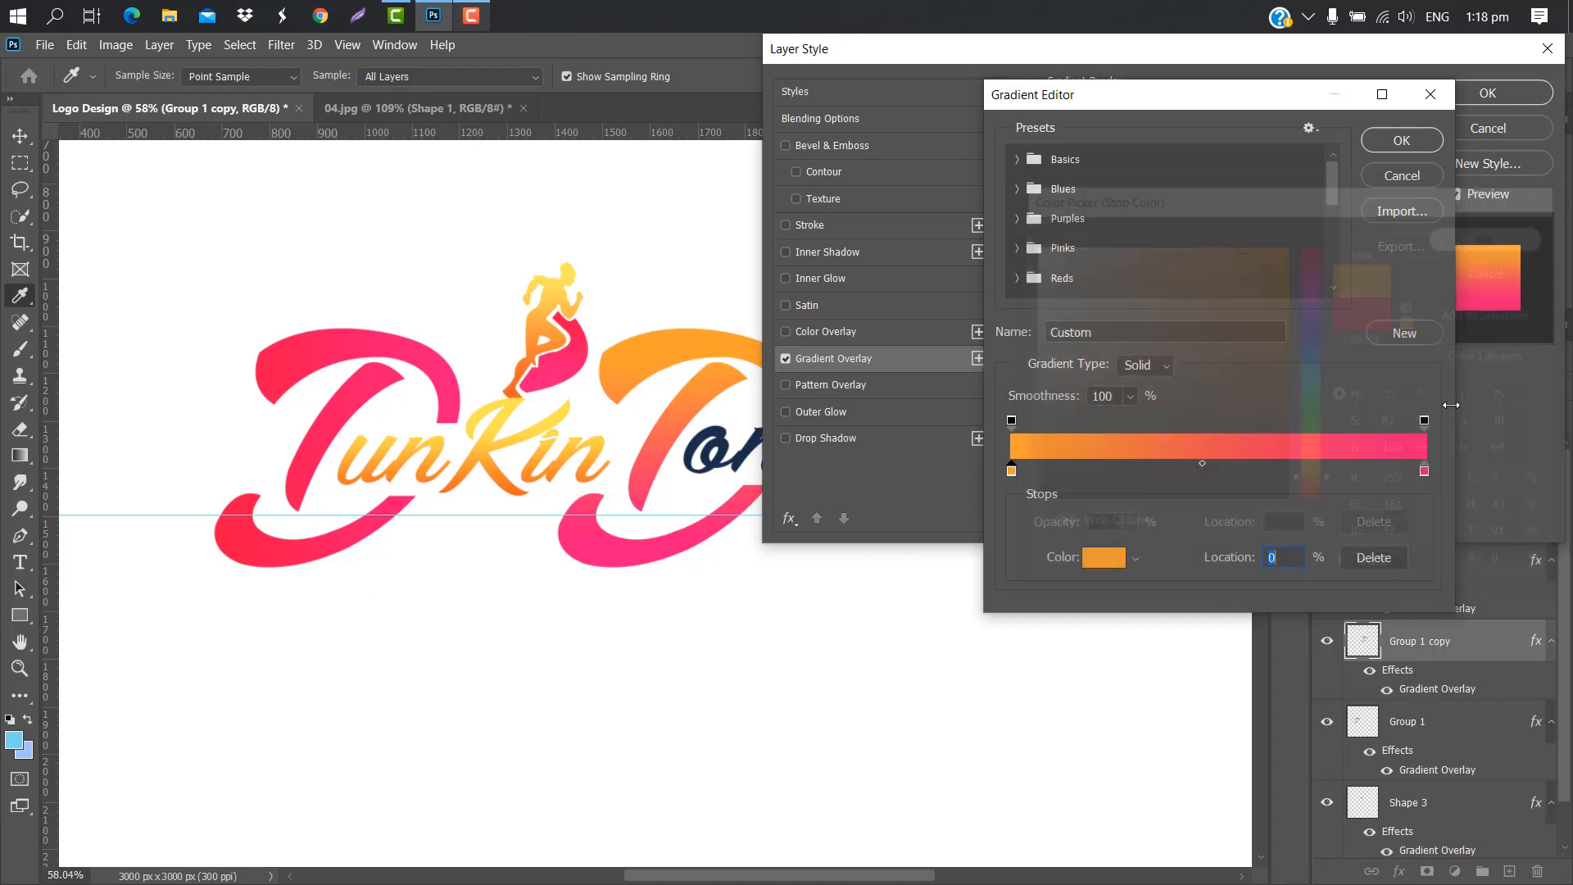
Step: Color the second D's gradient end stop bright yellow, set the overlay's scale to 68%, and apply the layer style
{"action": "double_click", "coordinate": [1424, 472]}
{"action": "left_click", "coordinate": [565, 288]}
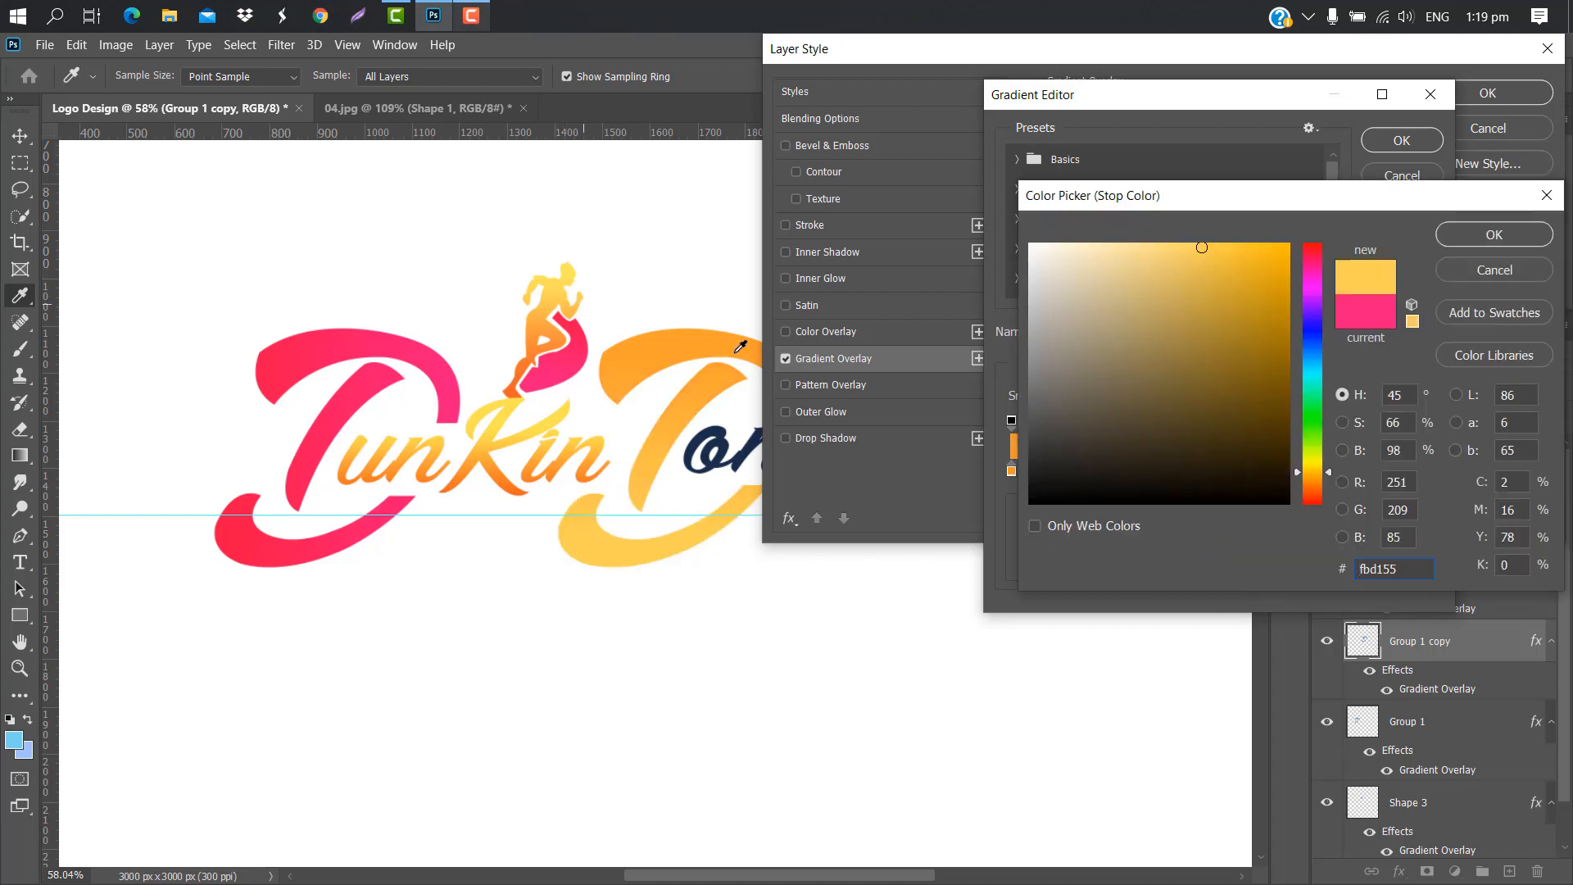
{"action": "left_click", "coordinate": [1312, 464]}
{"action": "left_click_drag", "start_coordinate": [1236, 319], "coordinate": [1238, 240]}
{"action": "left_click", "coordinate": [1494, 235]}
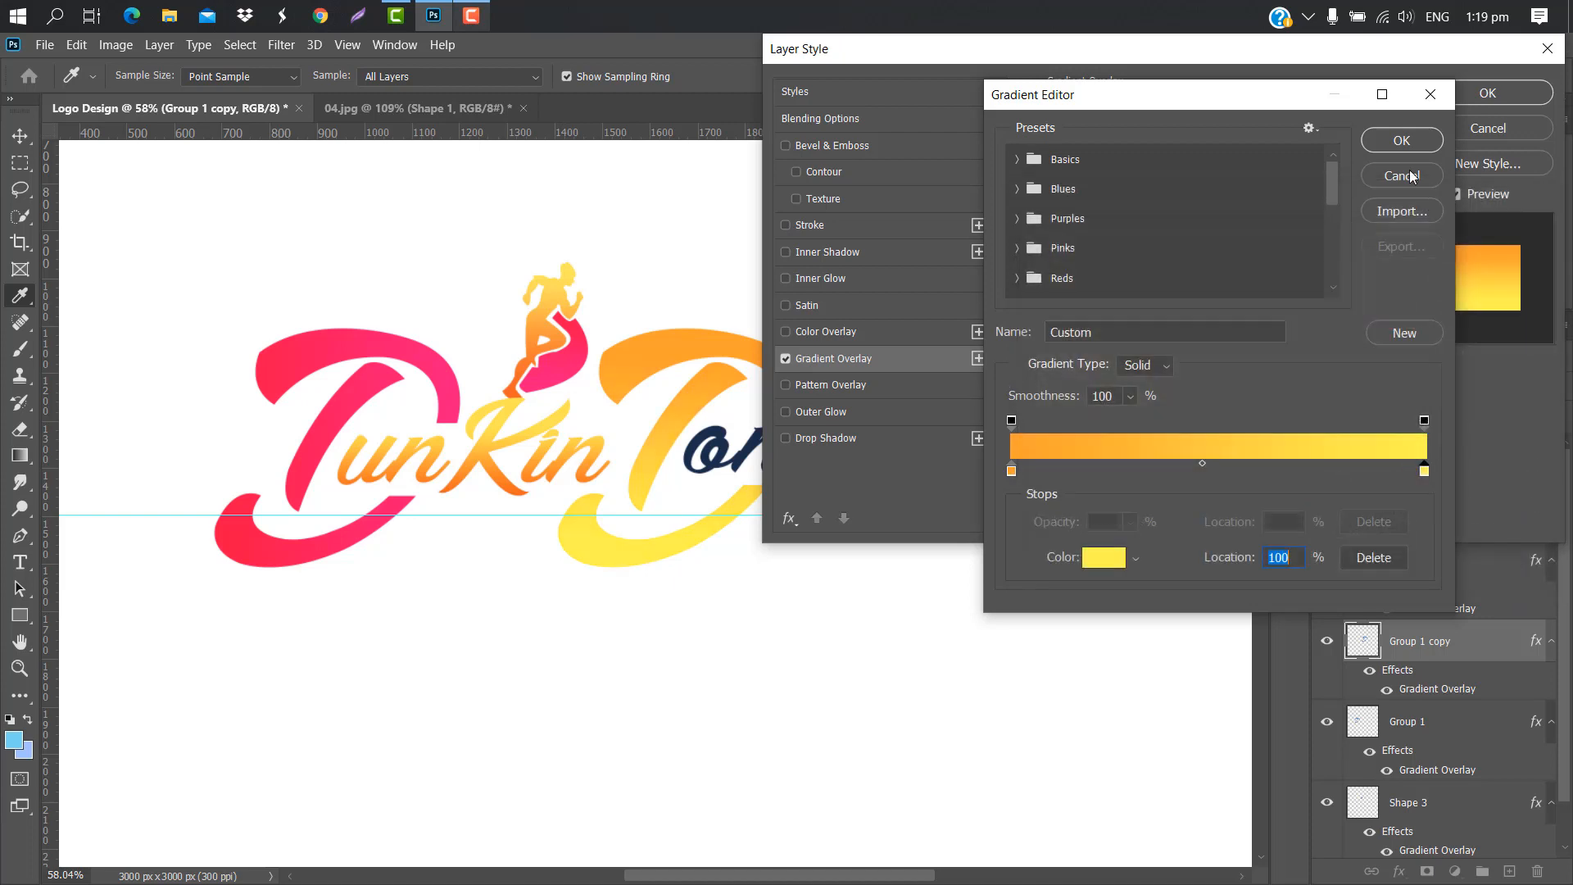
{"action": "left_click", "coordinate": [1401, 140]}
{"action": "left_click_drag", "start_coordinate": [1153, 264], "coordinate": [1163, 260]}
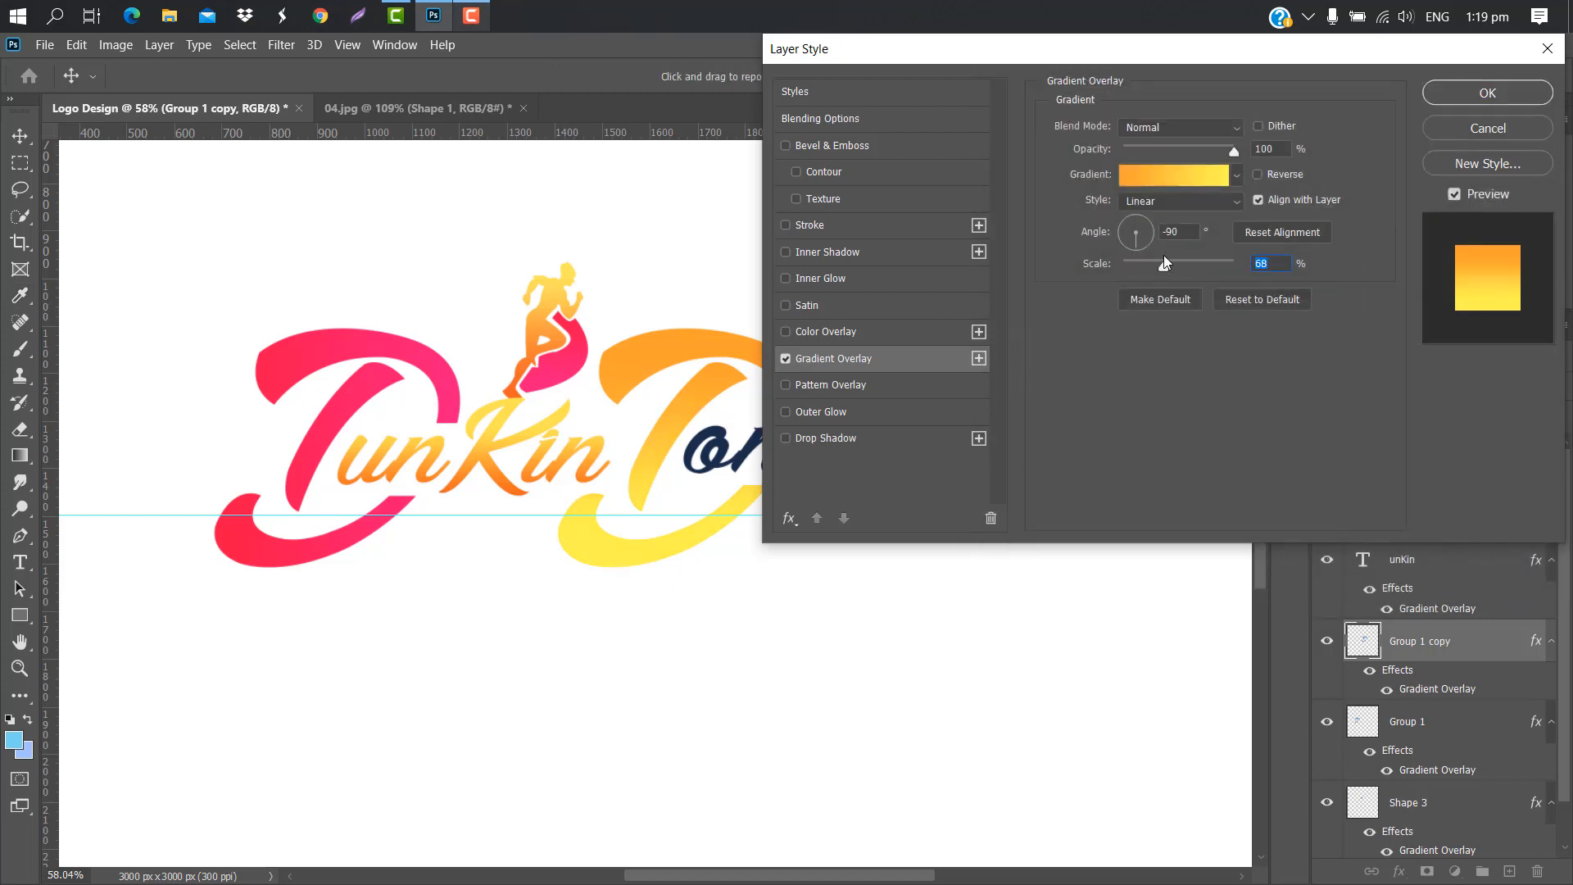
{"action": "left_click", "coordinate": [1454, 95]}
Step: Add a Gradient Overlay to the "onut" text layer and color its start stop red fe0f4e, sampled from the first D
{"action": "left_click", "coordinate": [788, 442]}
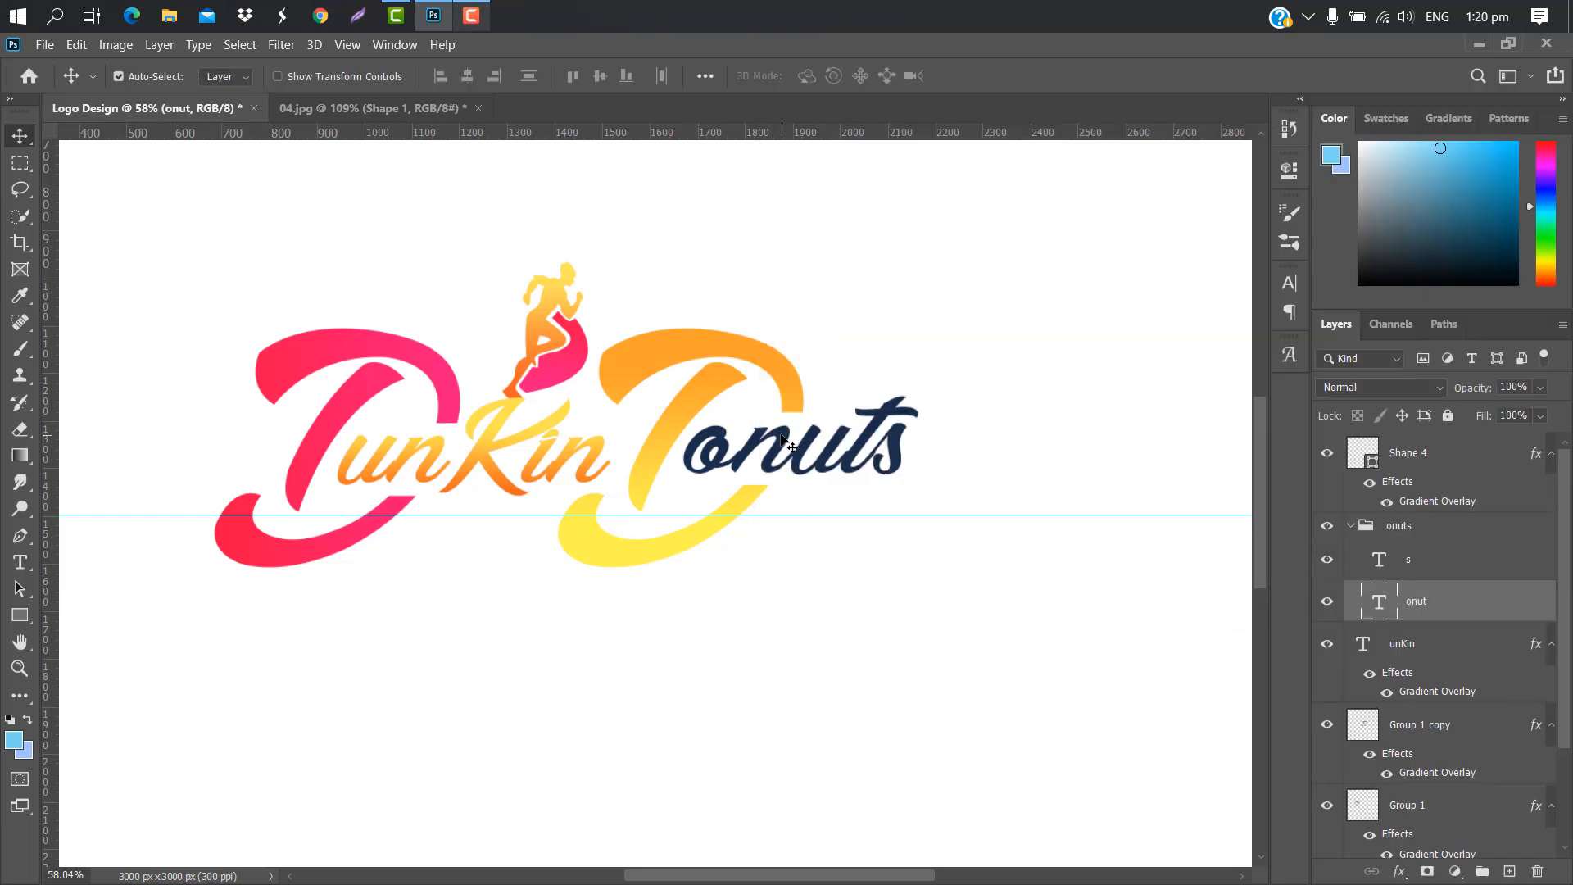
{"action": "double_click", "coordinate": [1507, 613]}
{"action": "left_click", "coordinate": [905, 358]}
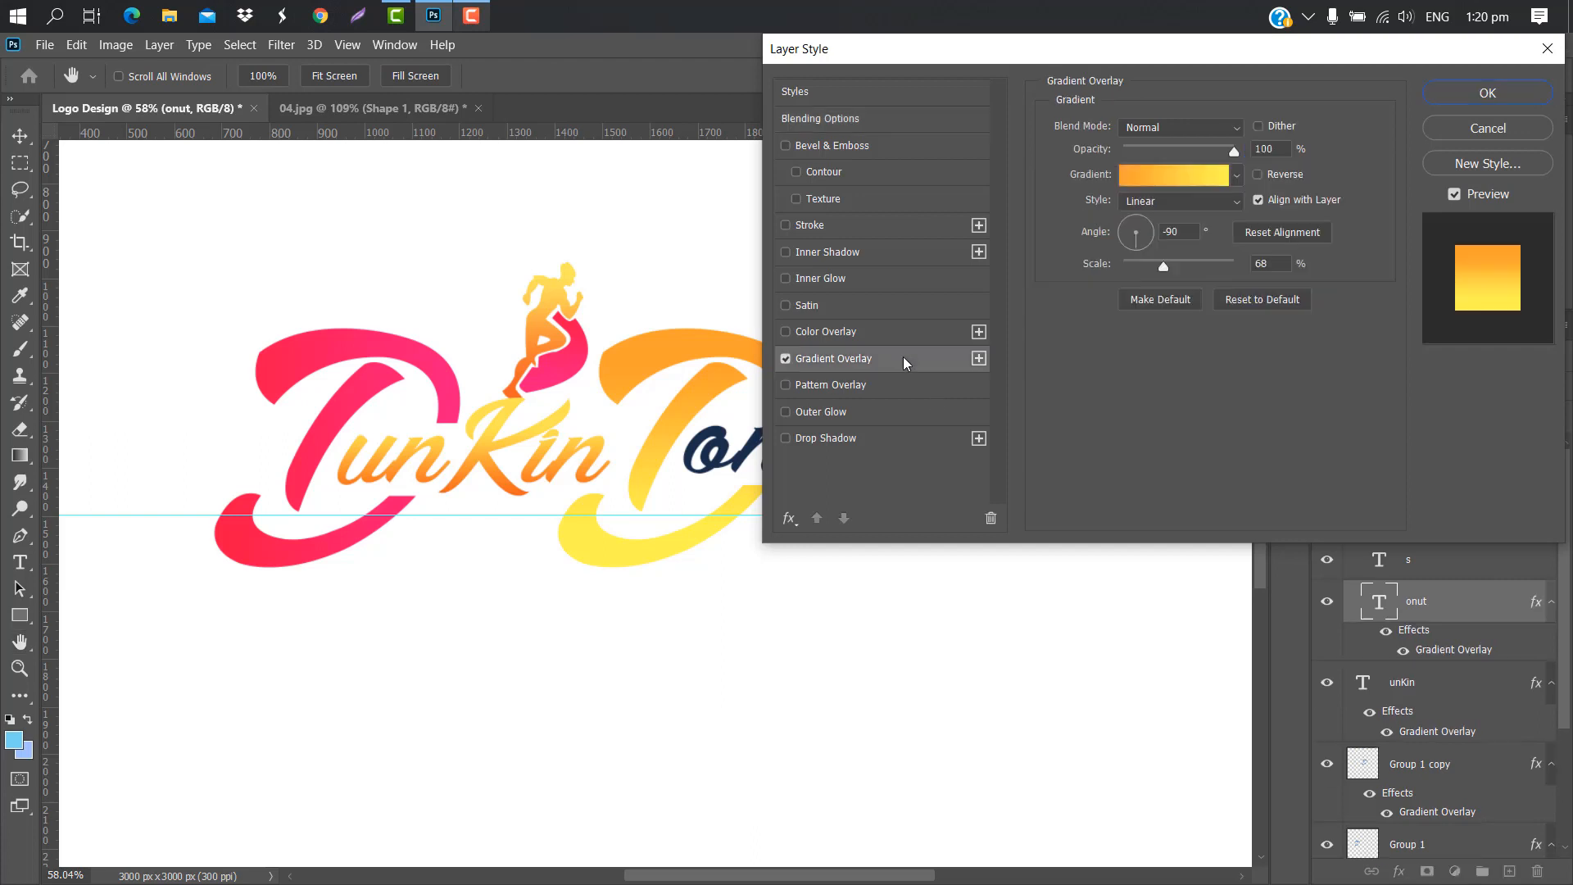
{"action": "left_click", "coordinate": [1198, 176]}
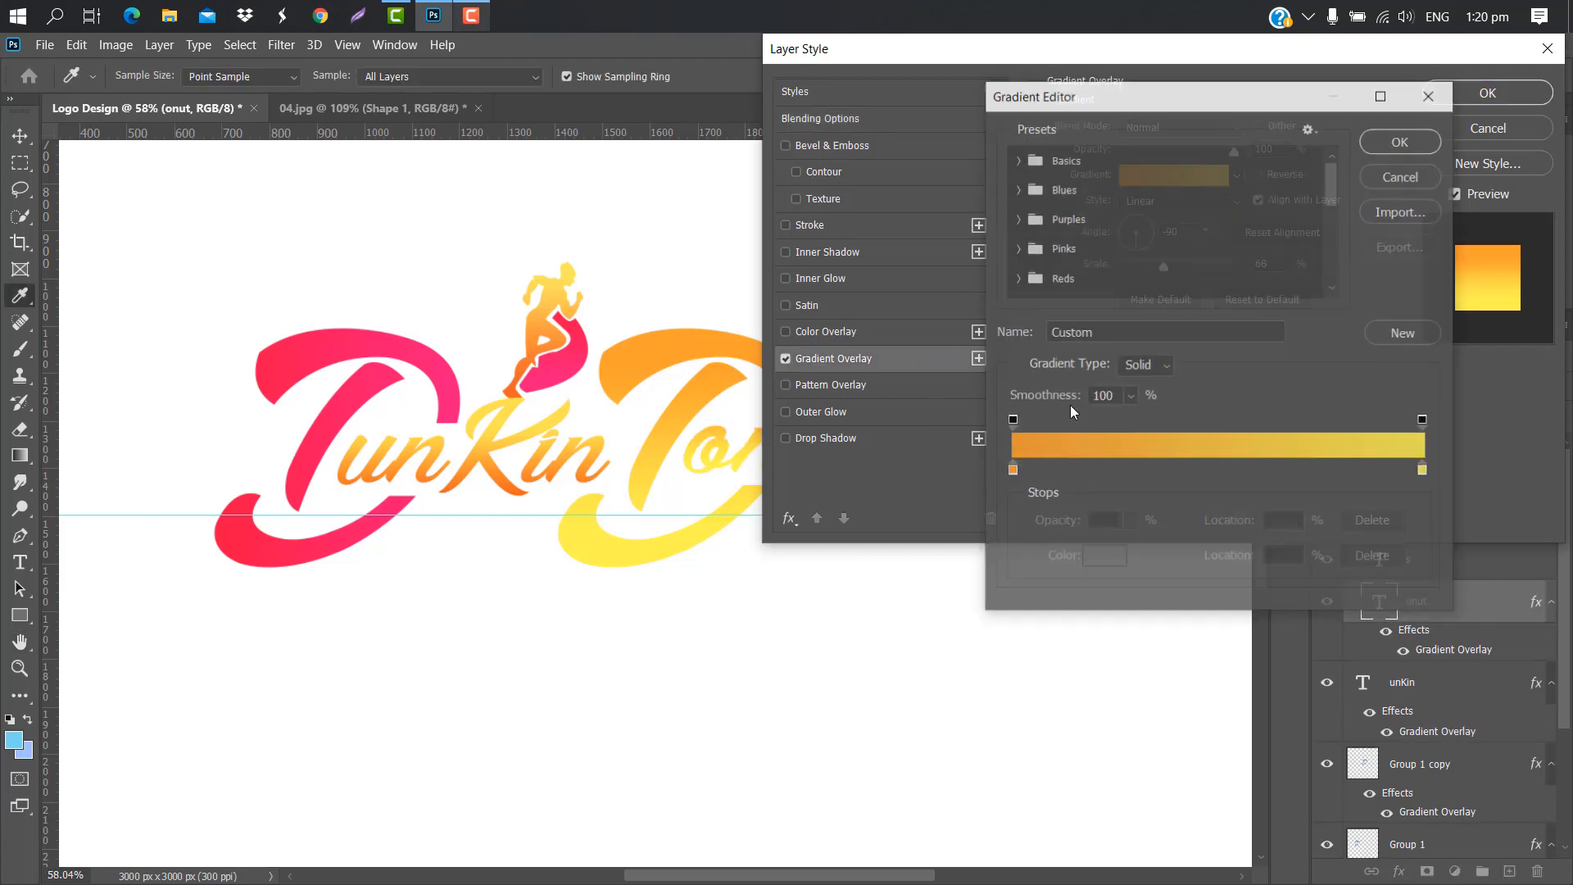
{"action": "double_click", "coordinate": [1011, 470]}
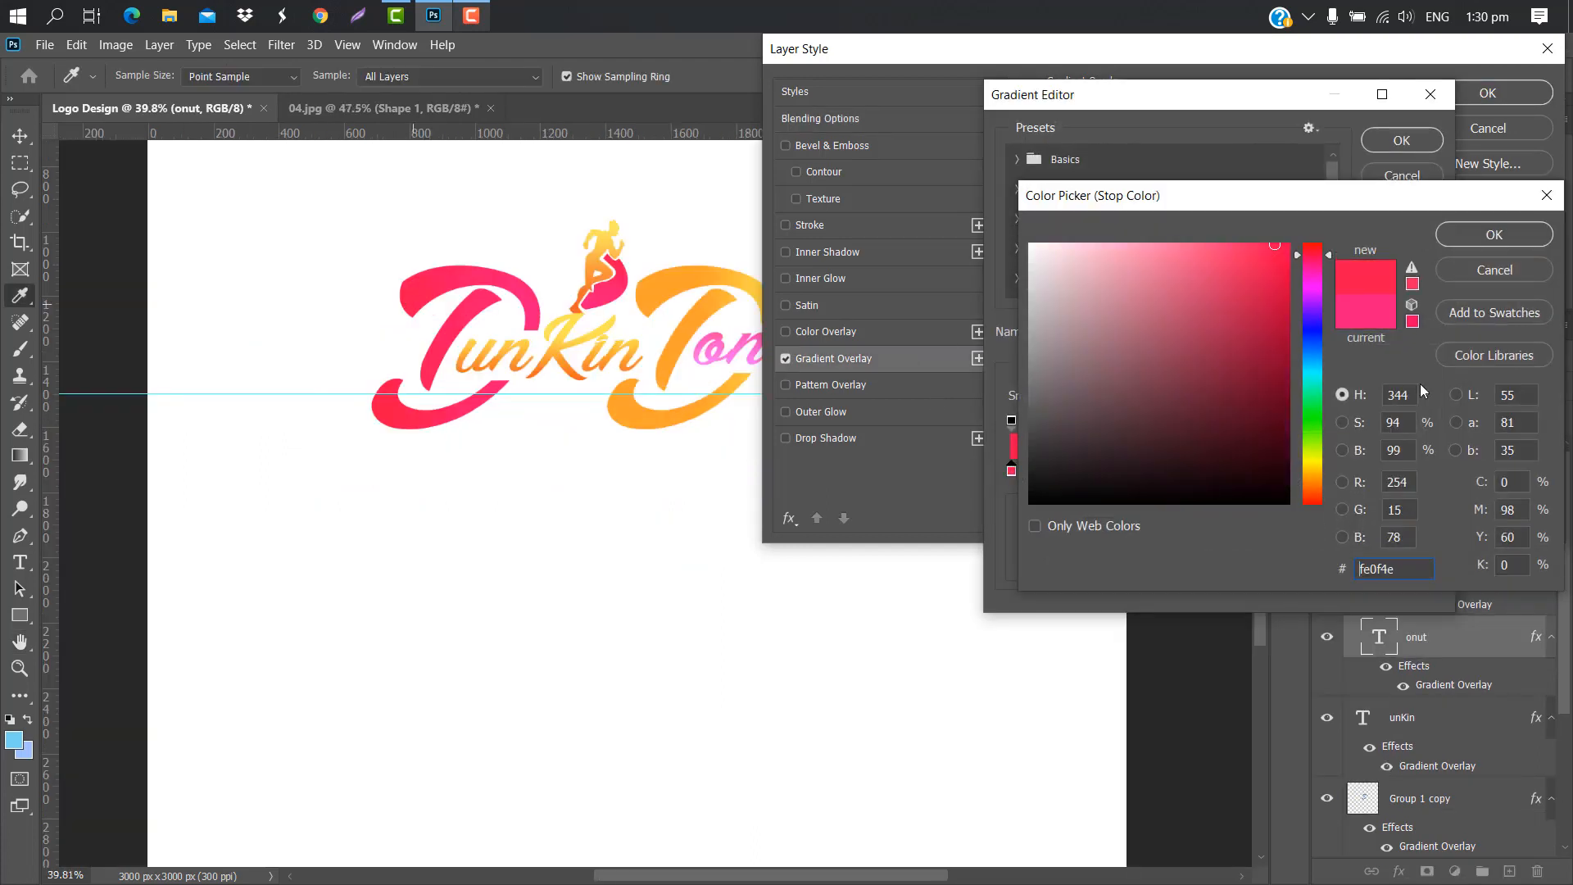
{"action": "left_click", "coordinate": [1494, 236]}
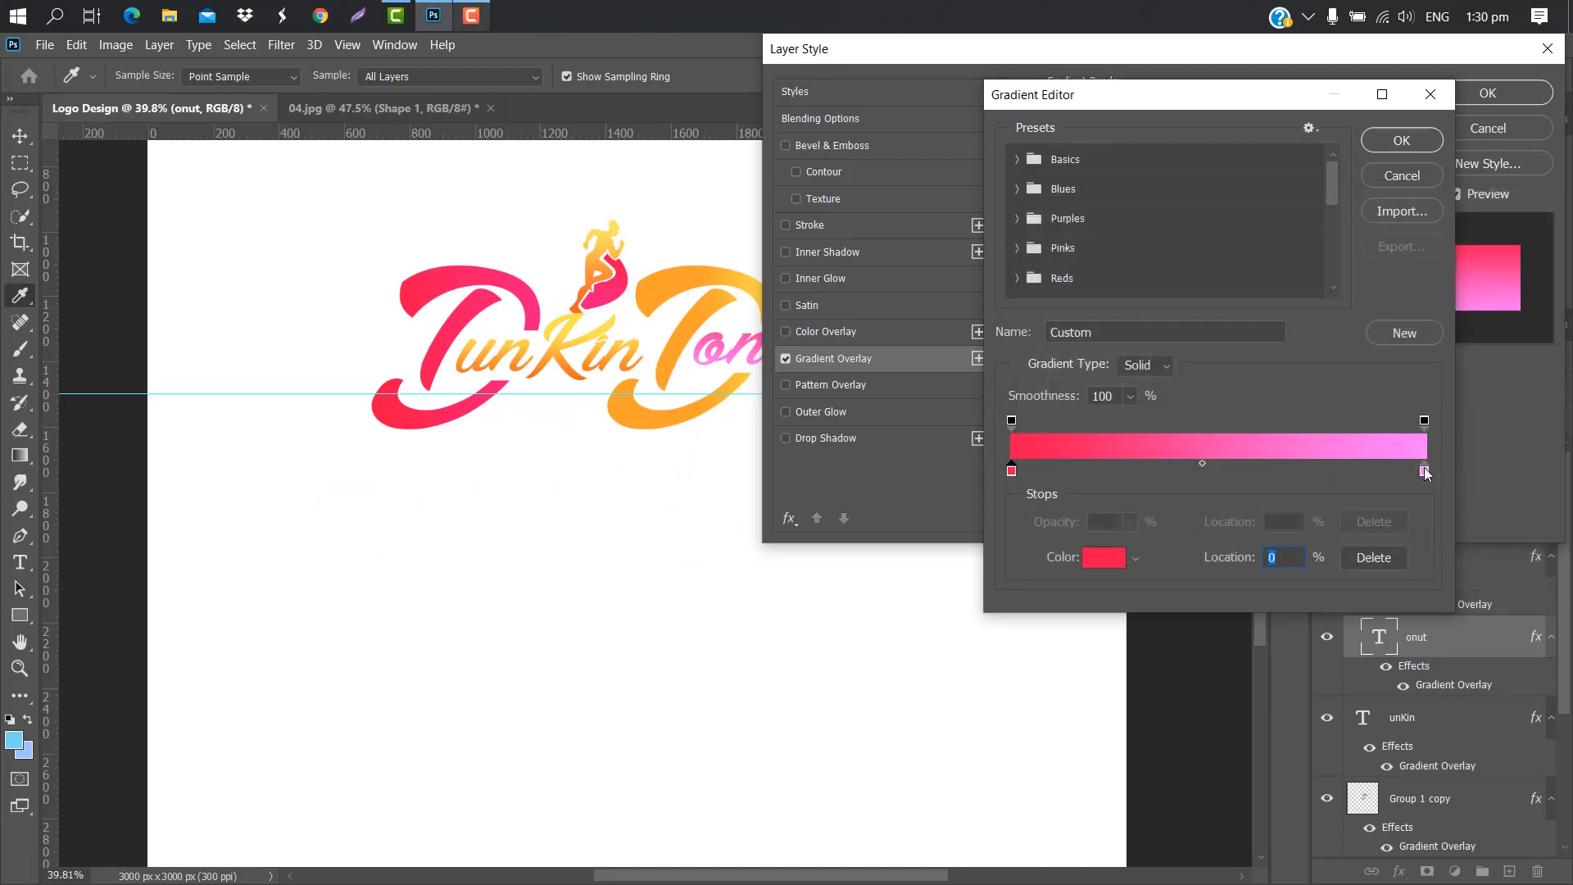
Step: Color the end stop of the "onut" gradient pink ff147a, sampled from the first D, and apply the layer style
{"action": "double_click", "coordinate": [1423, 470]}
{"action": "left_click", "coordinate": [535, 302]}
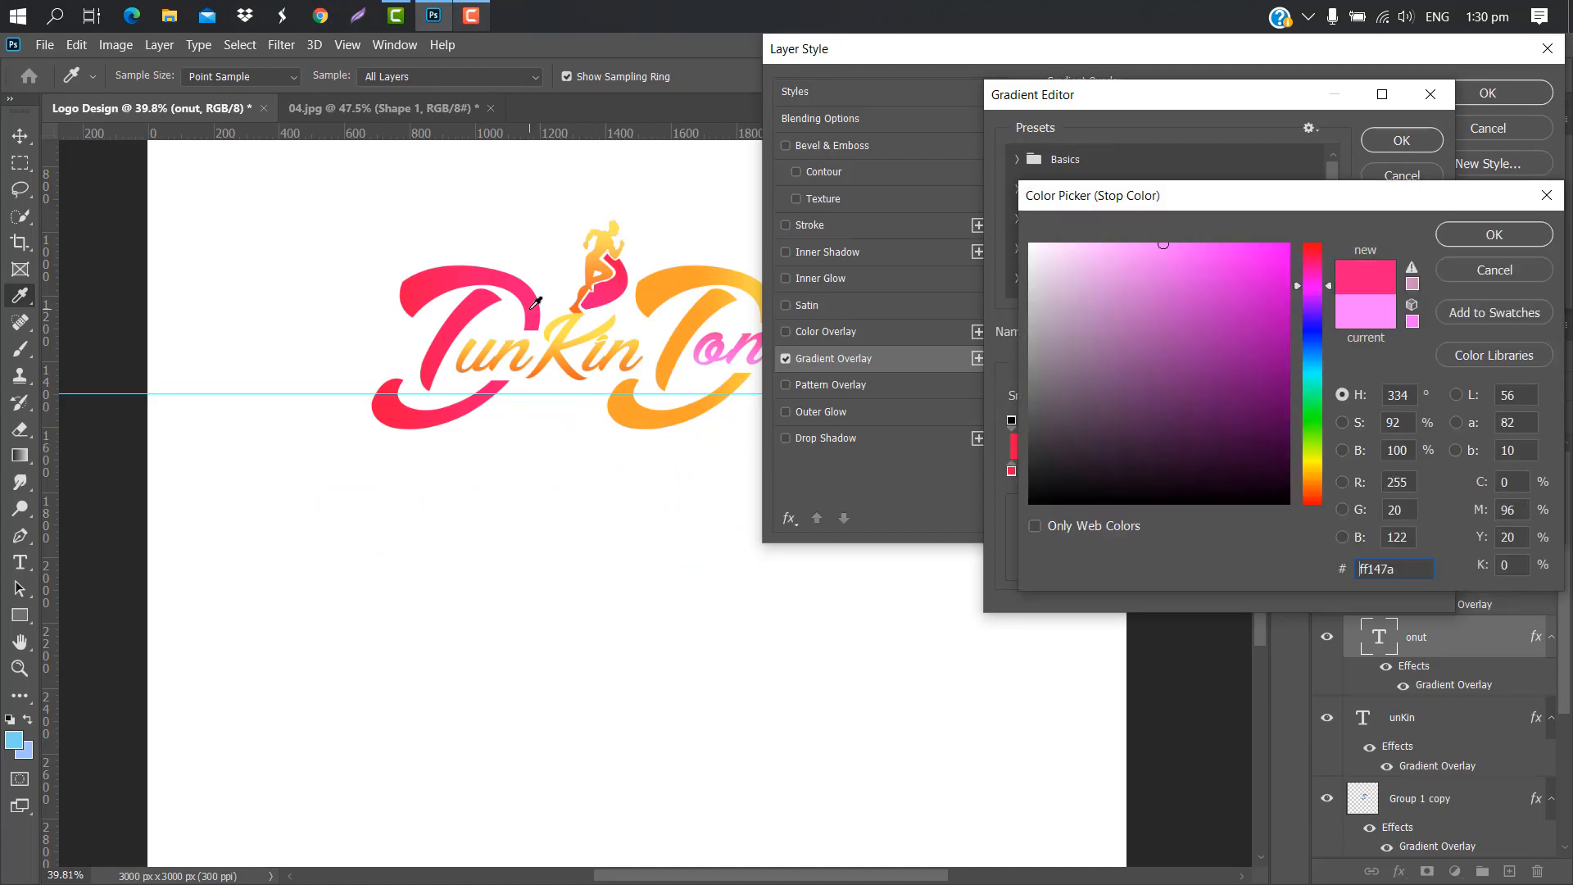
{"action": "left_click", "coordinate": [1494, 235]}
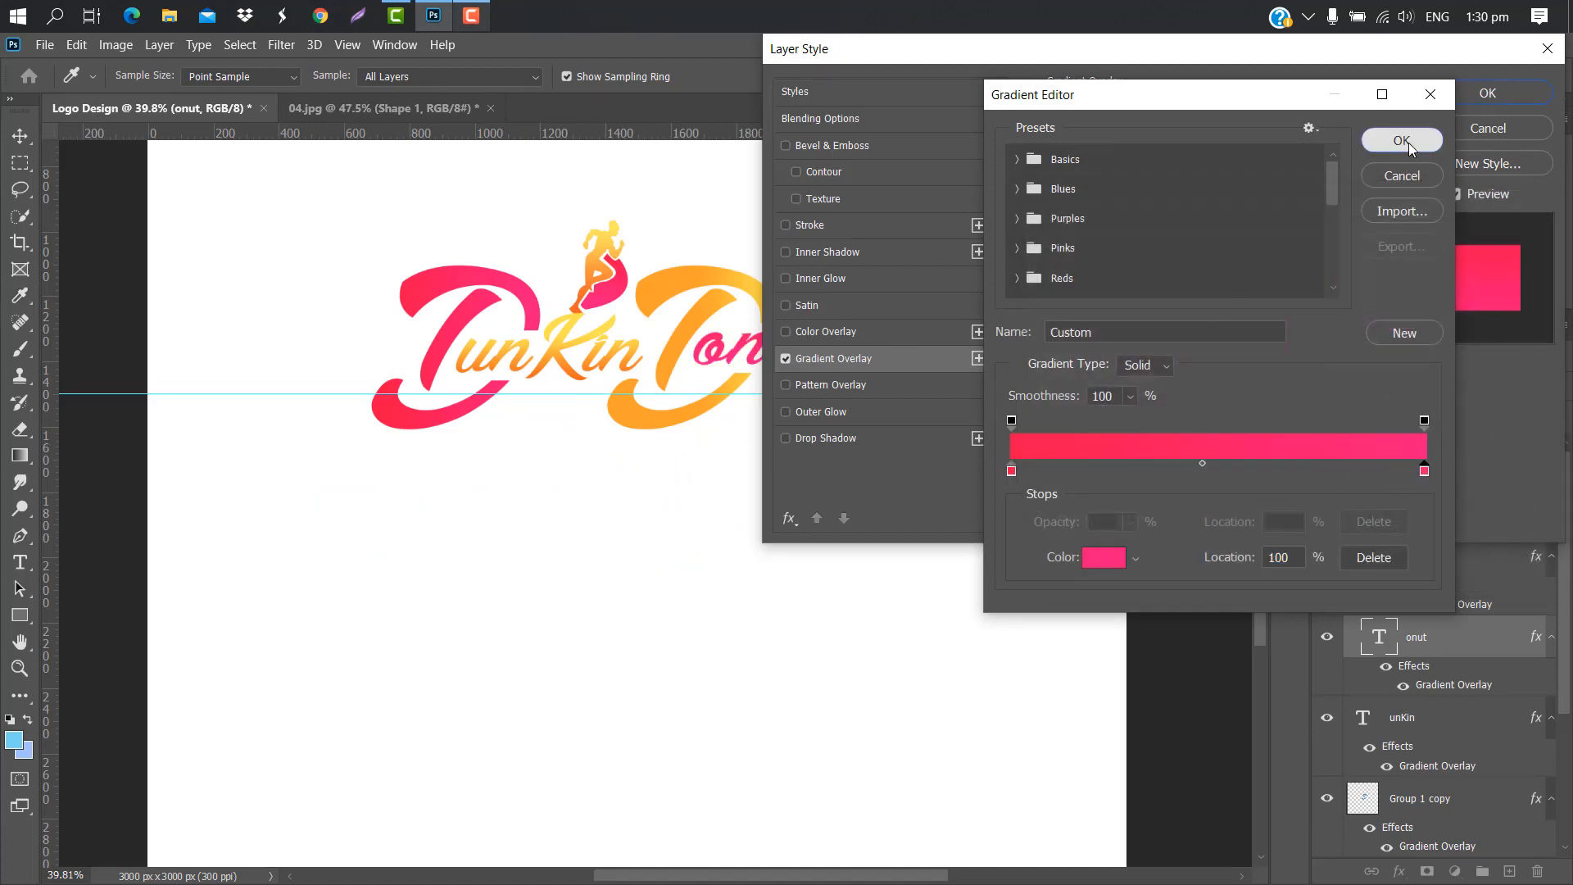
{"action": "left_click", "coordinate": [1402, 141]}
{"action": "left_click", "coordinate": [1487, 93]}
Step: Move the horizontal guide down to just below the lower swashes of the two D letters
{"action": "key", "text": "v"}
{"action": "scroll", "coordinate": [674, 387], "scroll_direction": "up", "scroll_amount": 3}
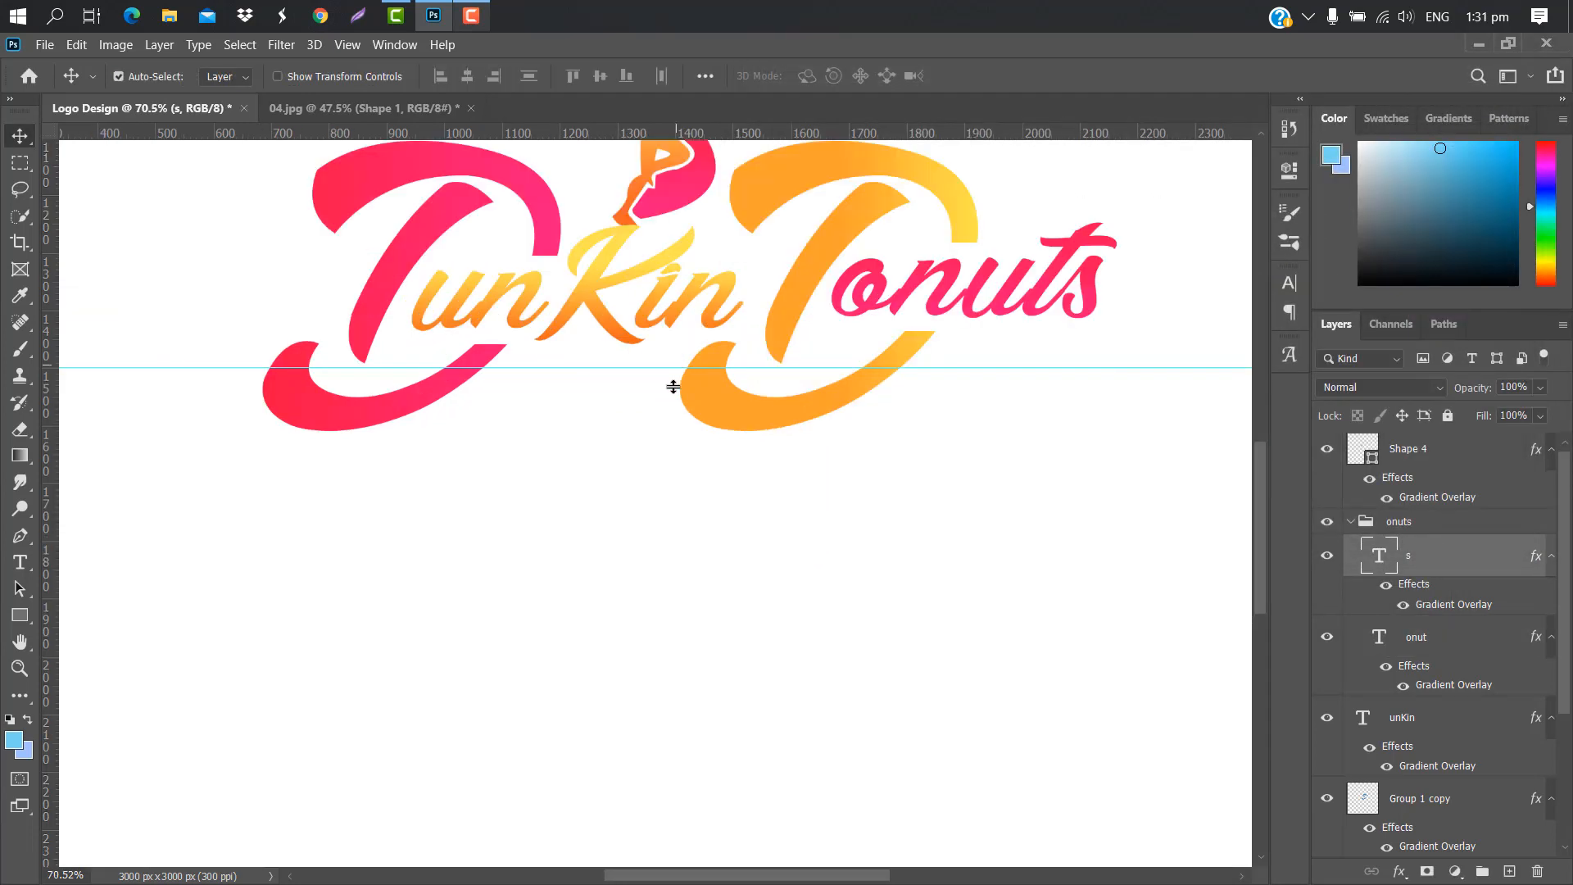
{"action": "left_click_drag", "start_coordinate": [674, 387], "coordinate": [664, 451]}
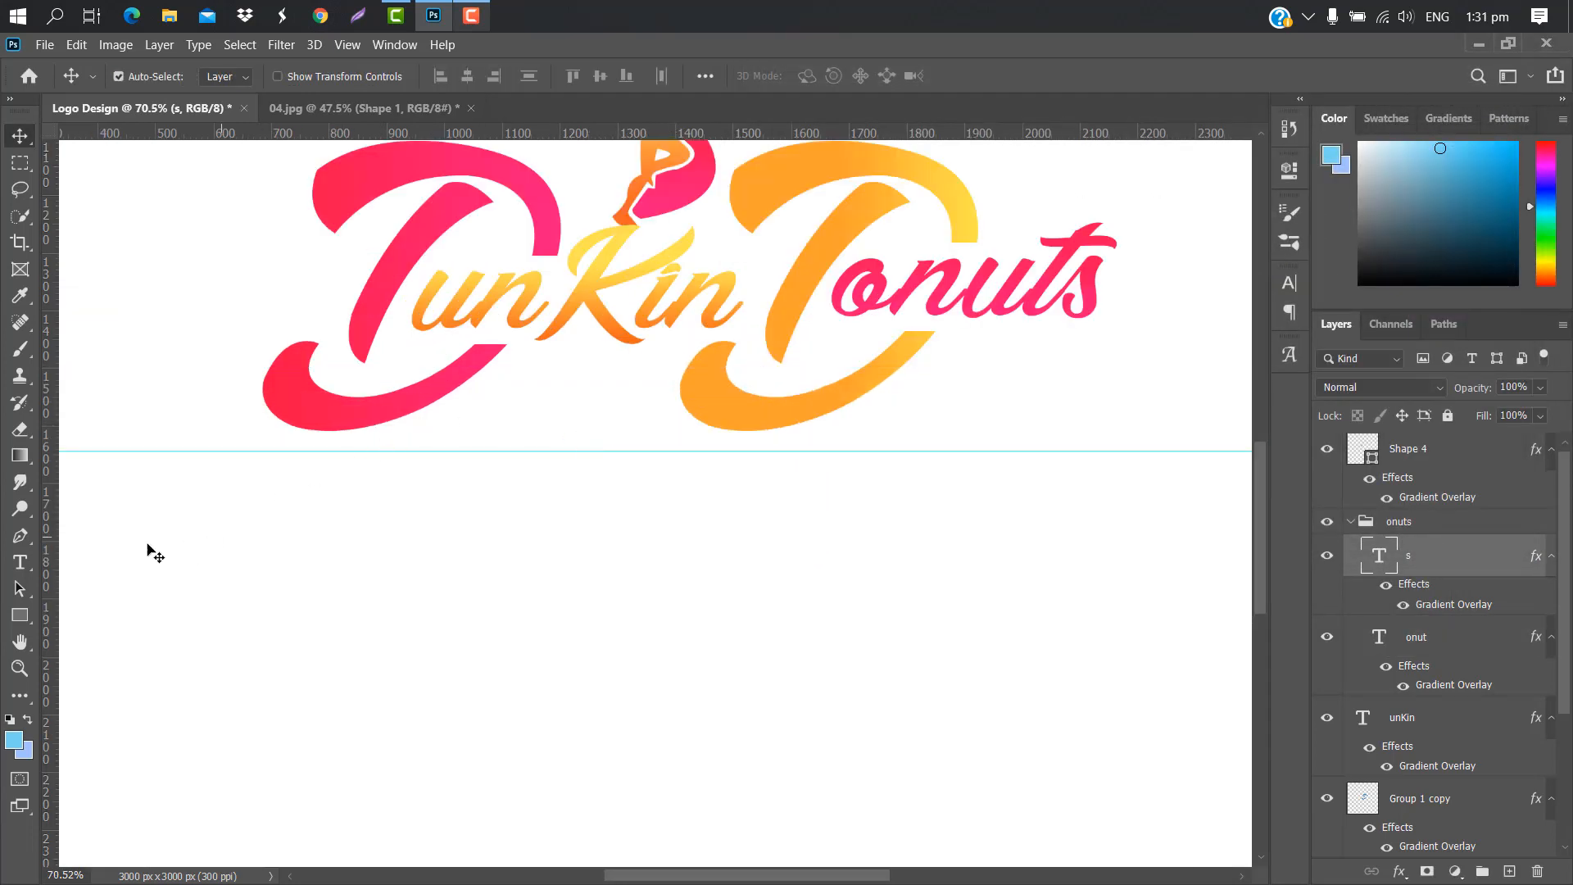
Step: Draw a tapered wedge shape about 1438 px wide and 85 px high along the guide under the logo with the Pen tool
{"action": "left_click", "coordinate": [20, 536]}
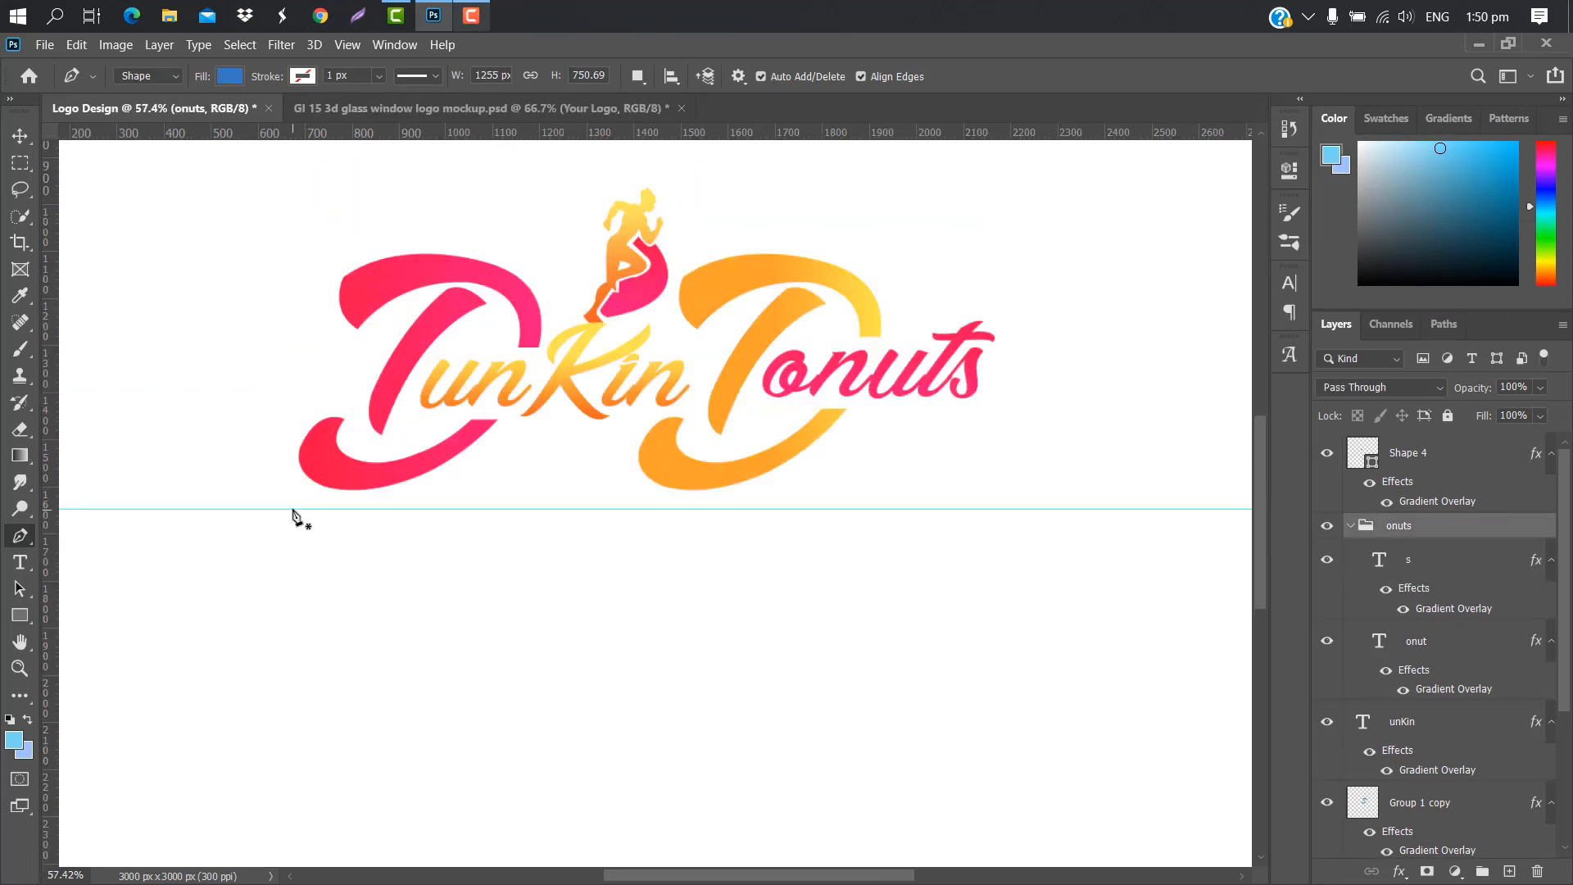
{"action": "left_click", "coordinate": [292, 509]}
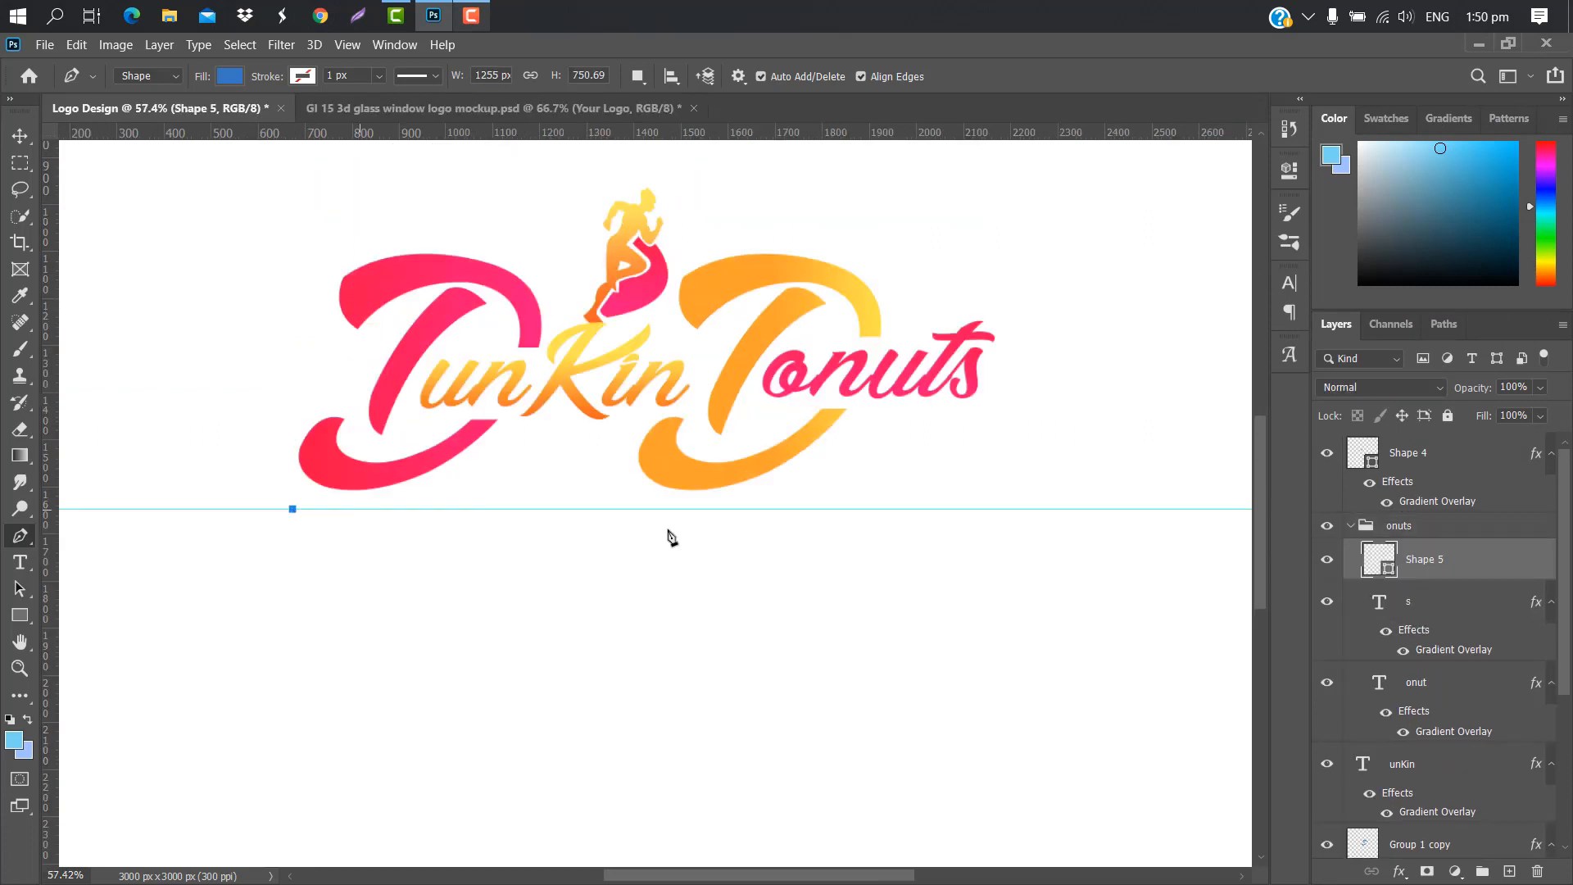
{"action": "left_click", "coordinate": [970, 509]}
{"action": "left_click", "coordinate": [296, 548]}
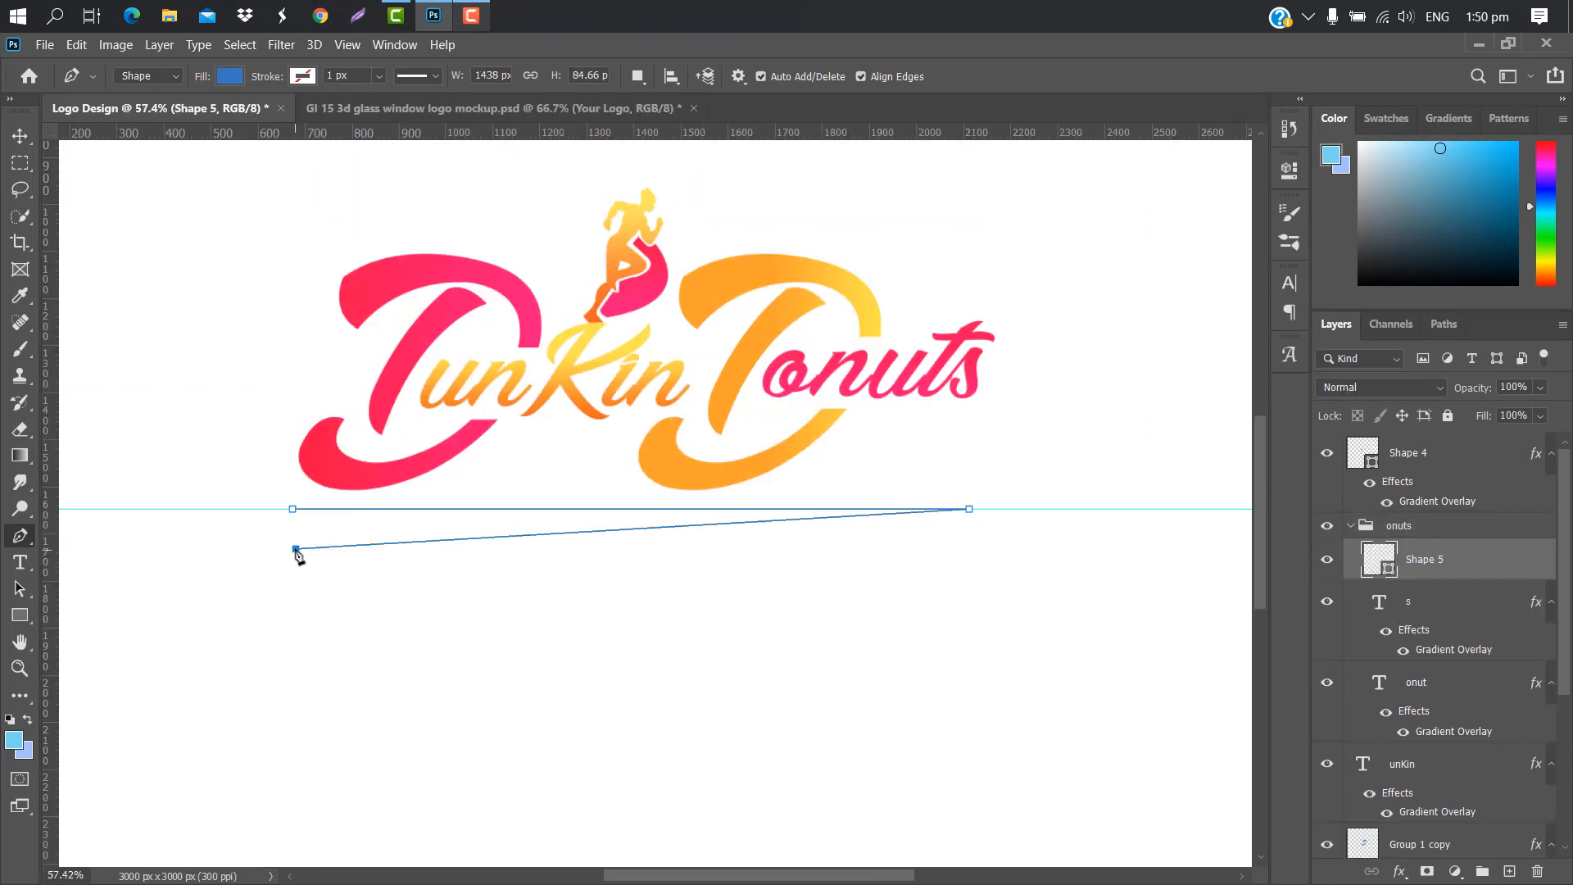
{"action": "left_click_drag", "start_coordinate": [296, 552], "coordinate": [273, 573]}
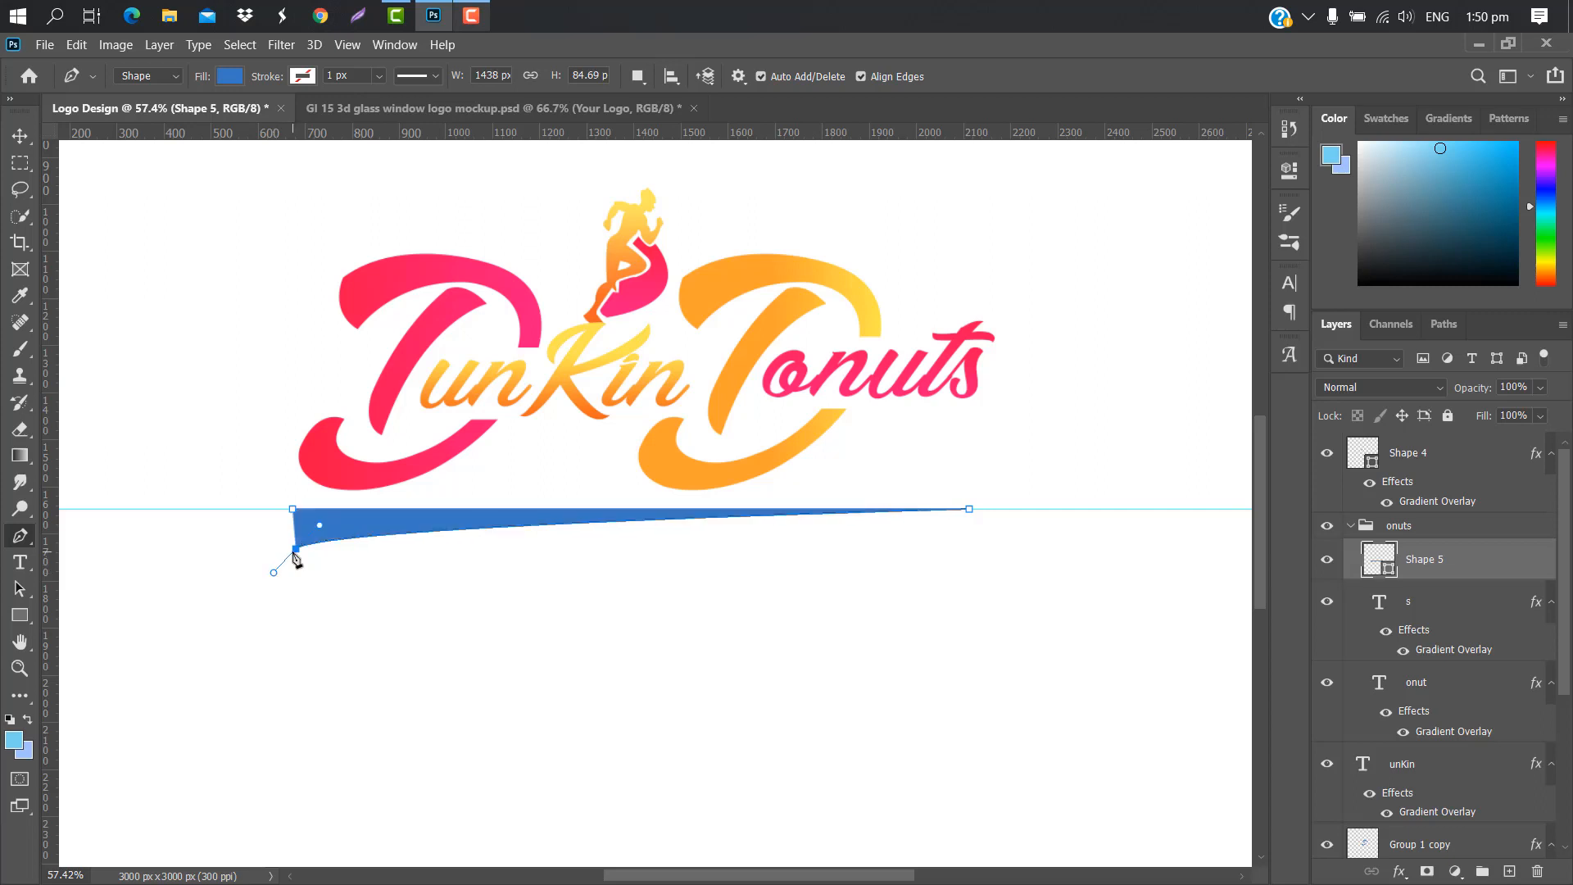
{"action": "left_click", "coordinate": [295, 548]}
Step: Add a Gradient Overlay to the wedge, Shape 5, and color its start stop red fe0f50, sampled from the first D
{"action": "double_click", "coordinate": [1506, 567]}
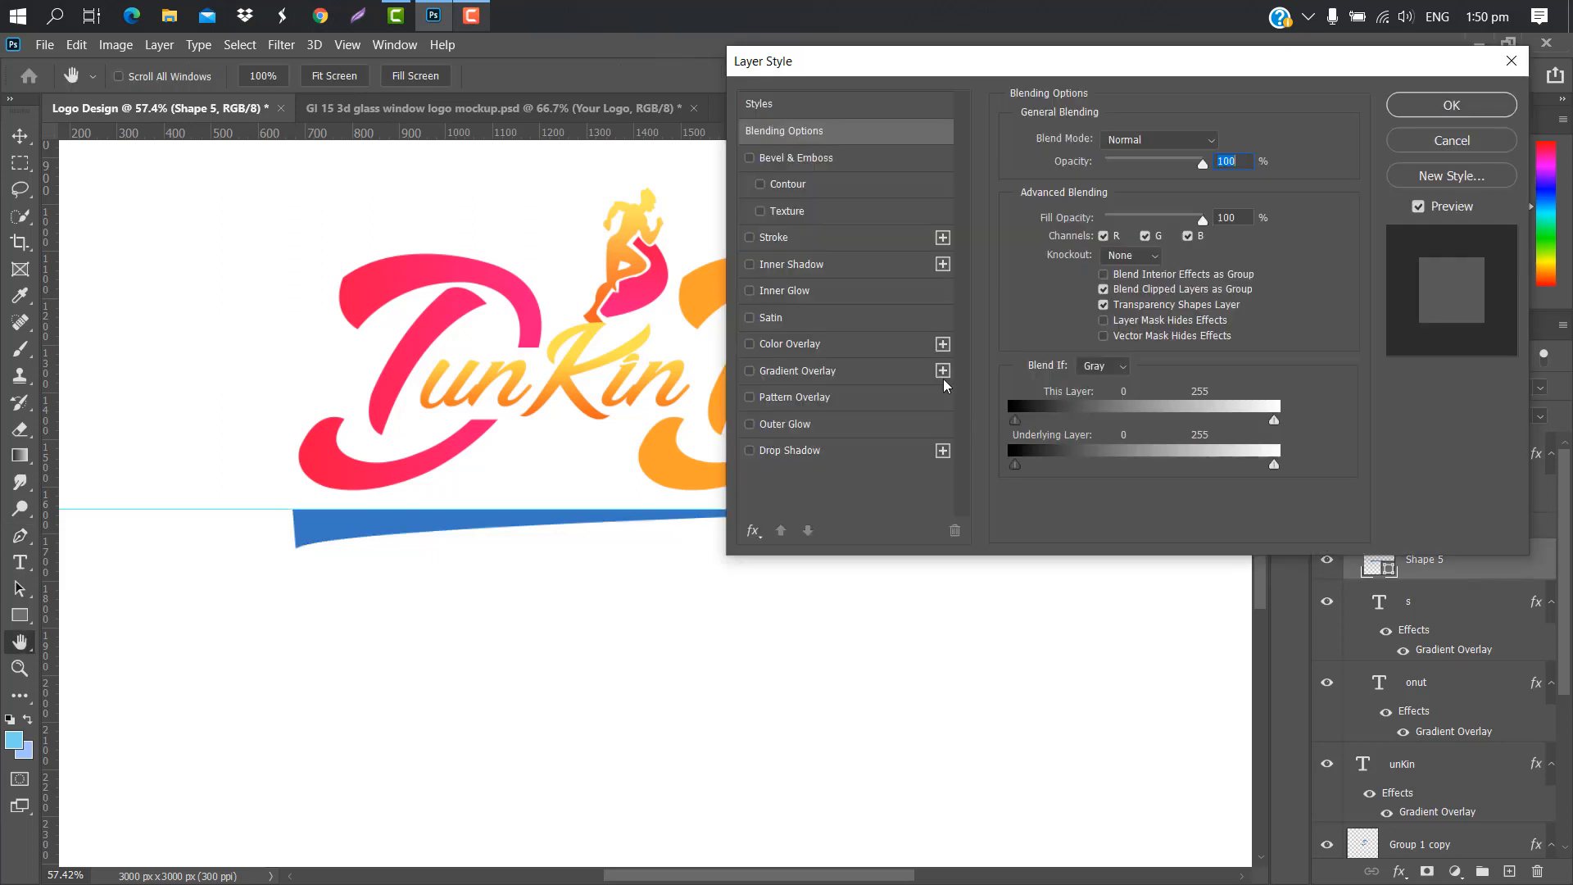
{"action": "left_click", "coordinate": [873, 370]}
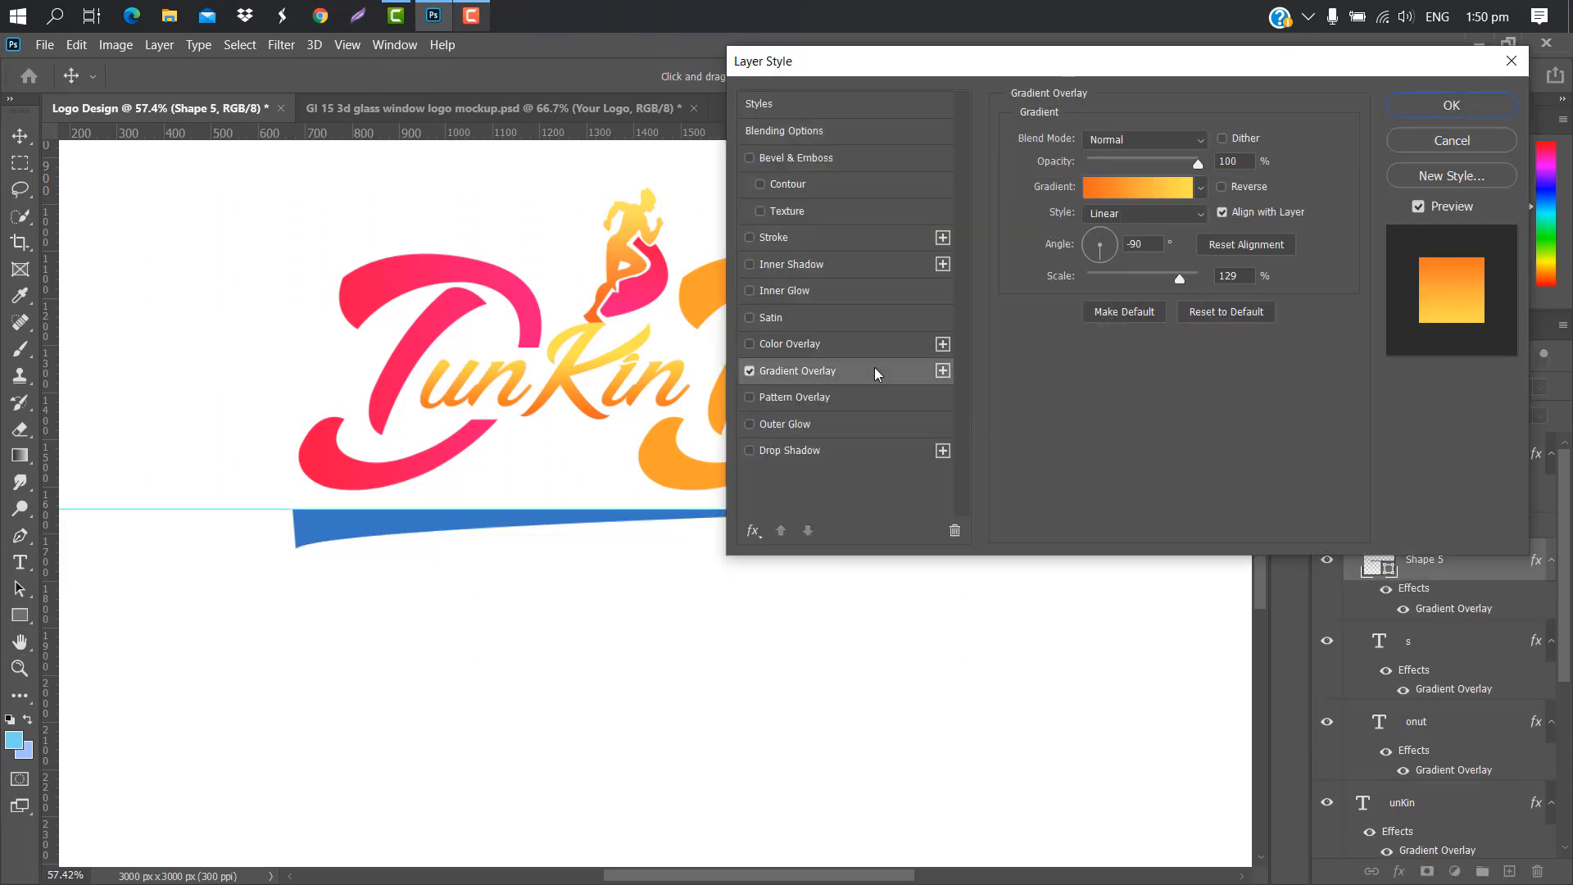
{"action": "left_click", "coordinate": [1140, 189]}
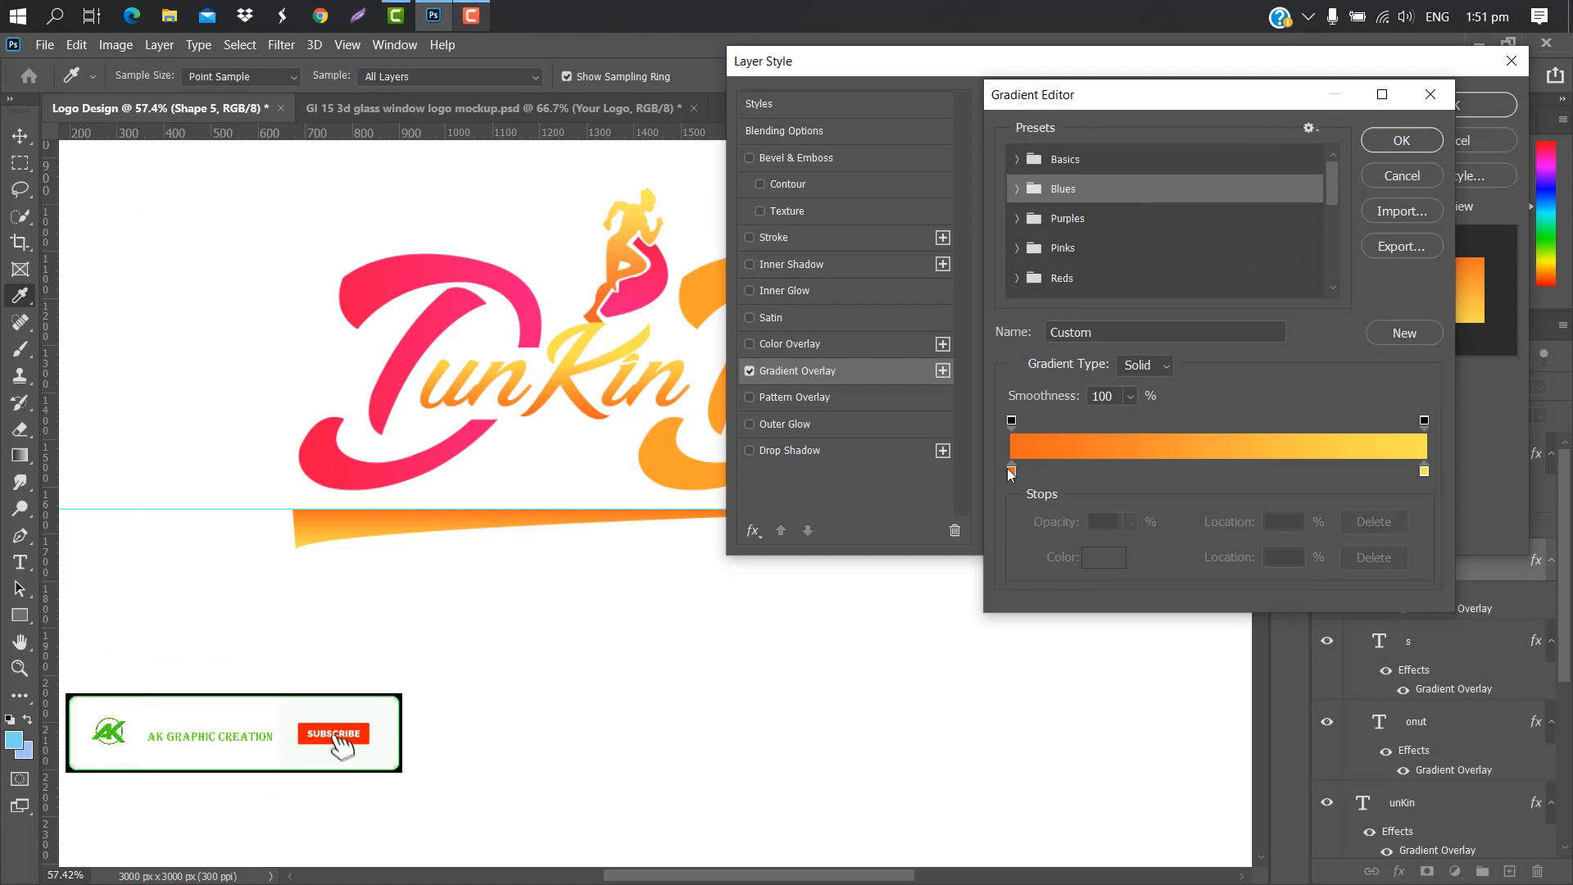
{"action": "left_click", "coordinate": [1011, 470]}
{"action": "double_click", "coordinate": [1011, 472]}
{"action": "left_click", "coordinate": [361, 308]}
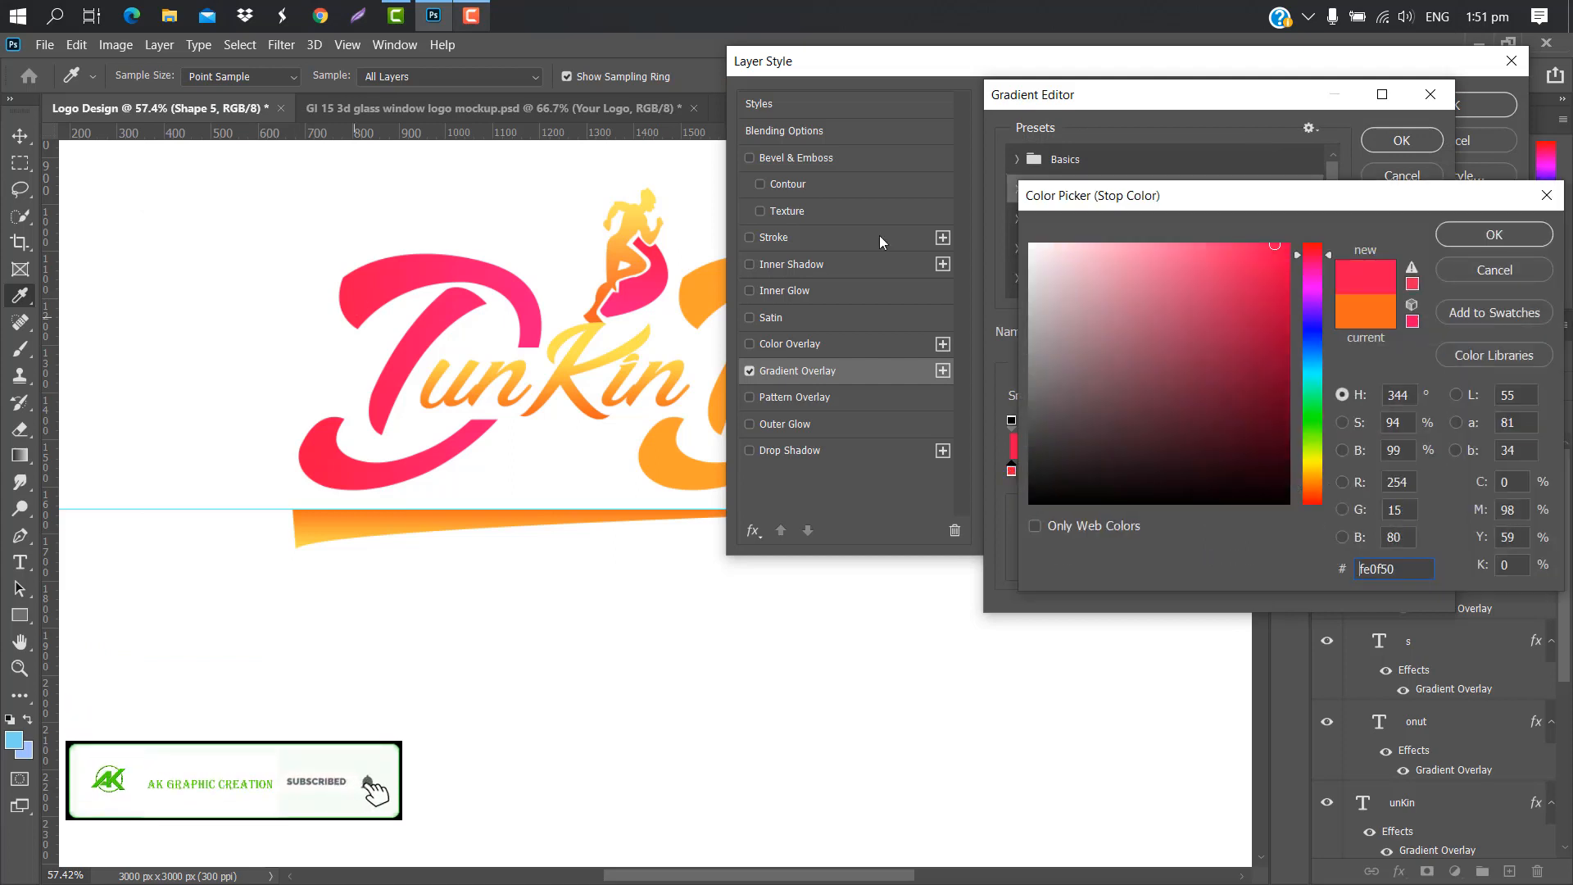
{"action": "left_click", "coordinate": [1487, 238]}
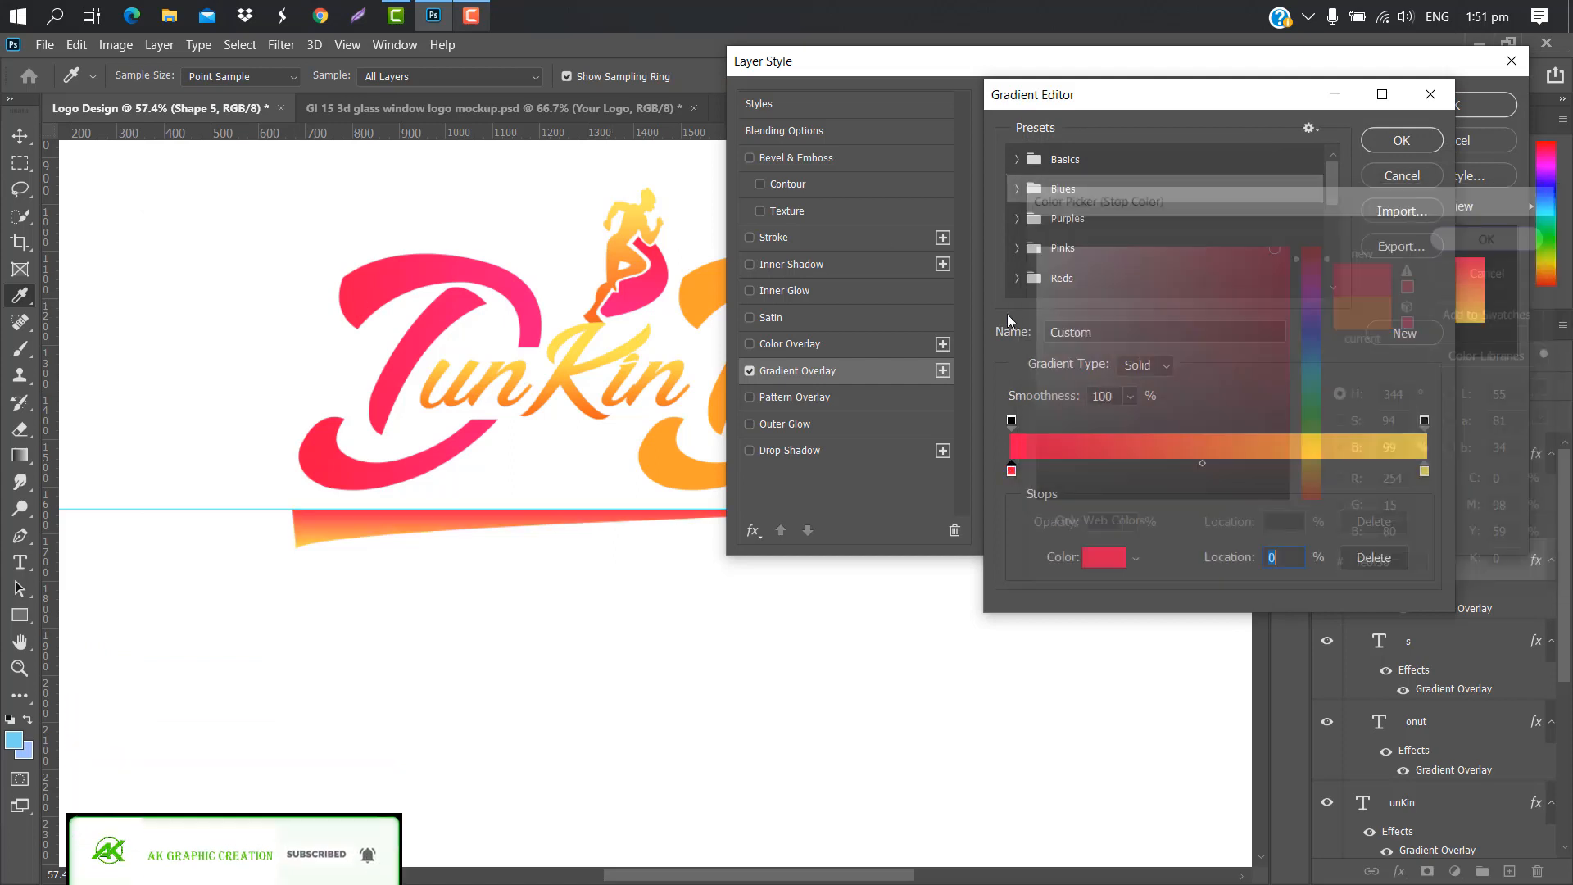
Step: Color the end stop of the wedge's gradient pink ff157a, sampled from the first D, and apply the layer style
{"action": "left_click", "coordinate": [1424, 471]}
{"action": "double_click", "coordinate": [1423, 471]}
{"action": "left_click", "coordinate": [533, 300]}
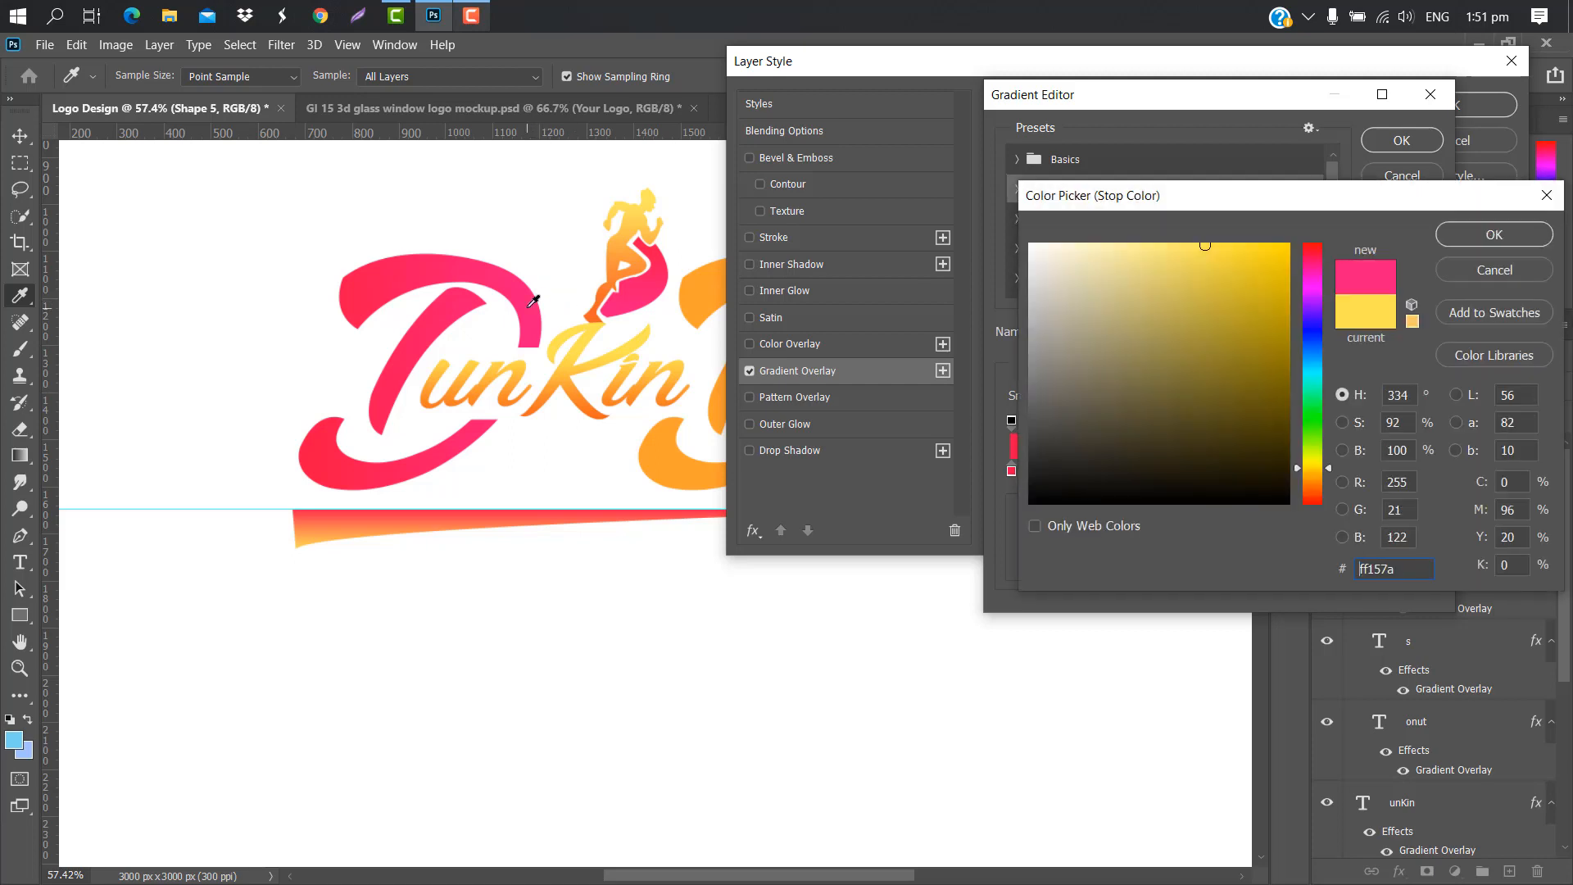
{"action": "left_click", "coordinate": [1481, 237]}
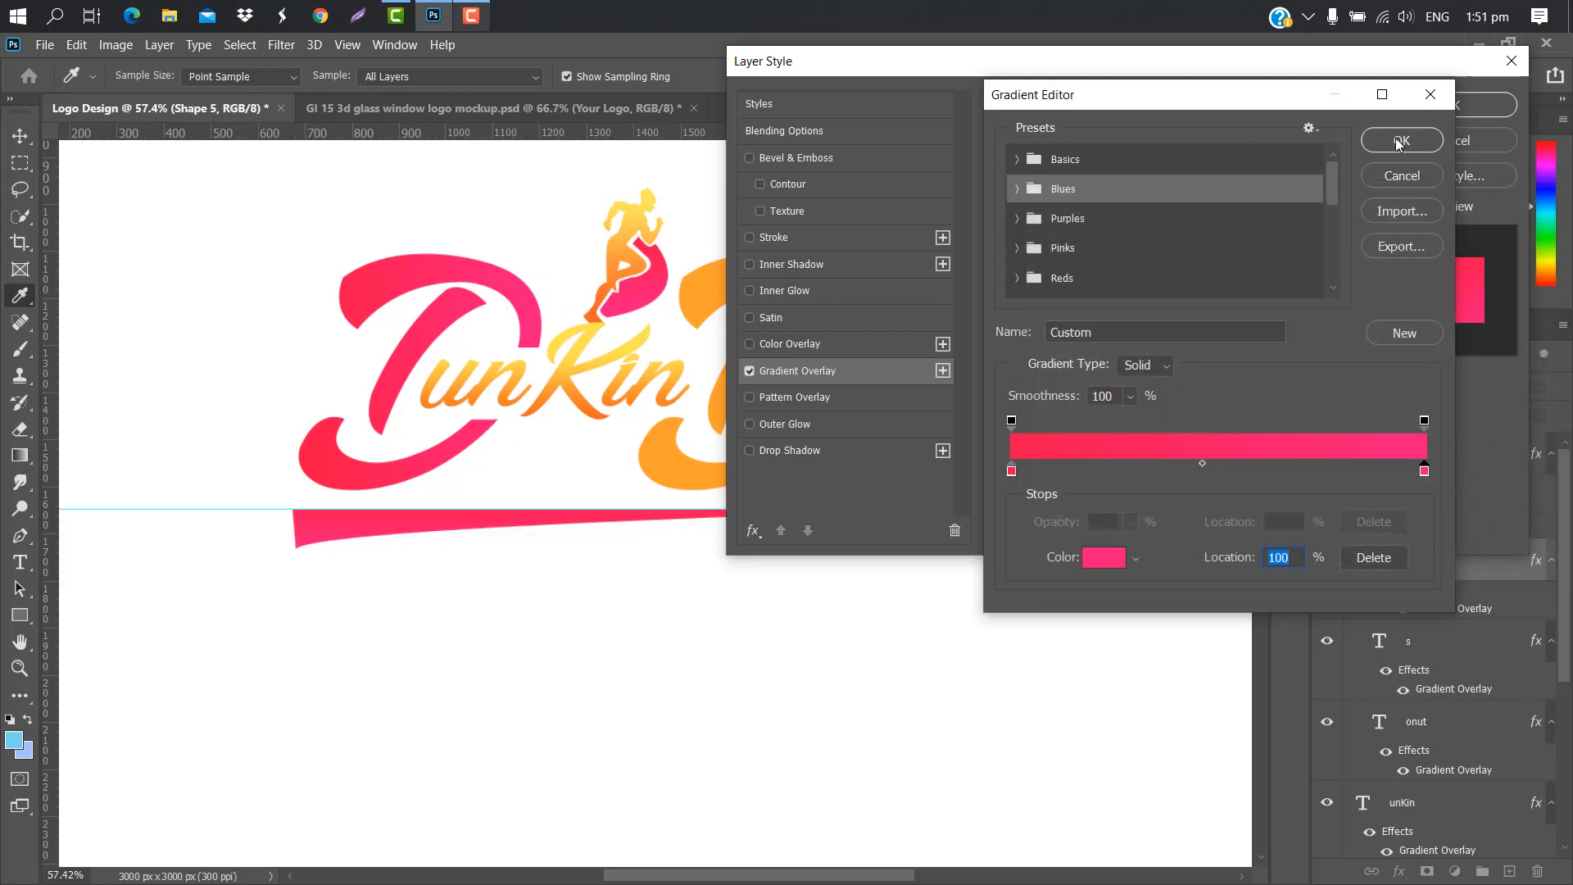
{"action": "left_click", "coordinate": [1399, 141]}
{"action": "left_click", "coordinate": [1446, 104]}
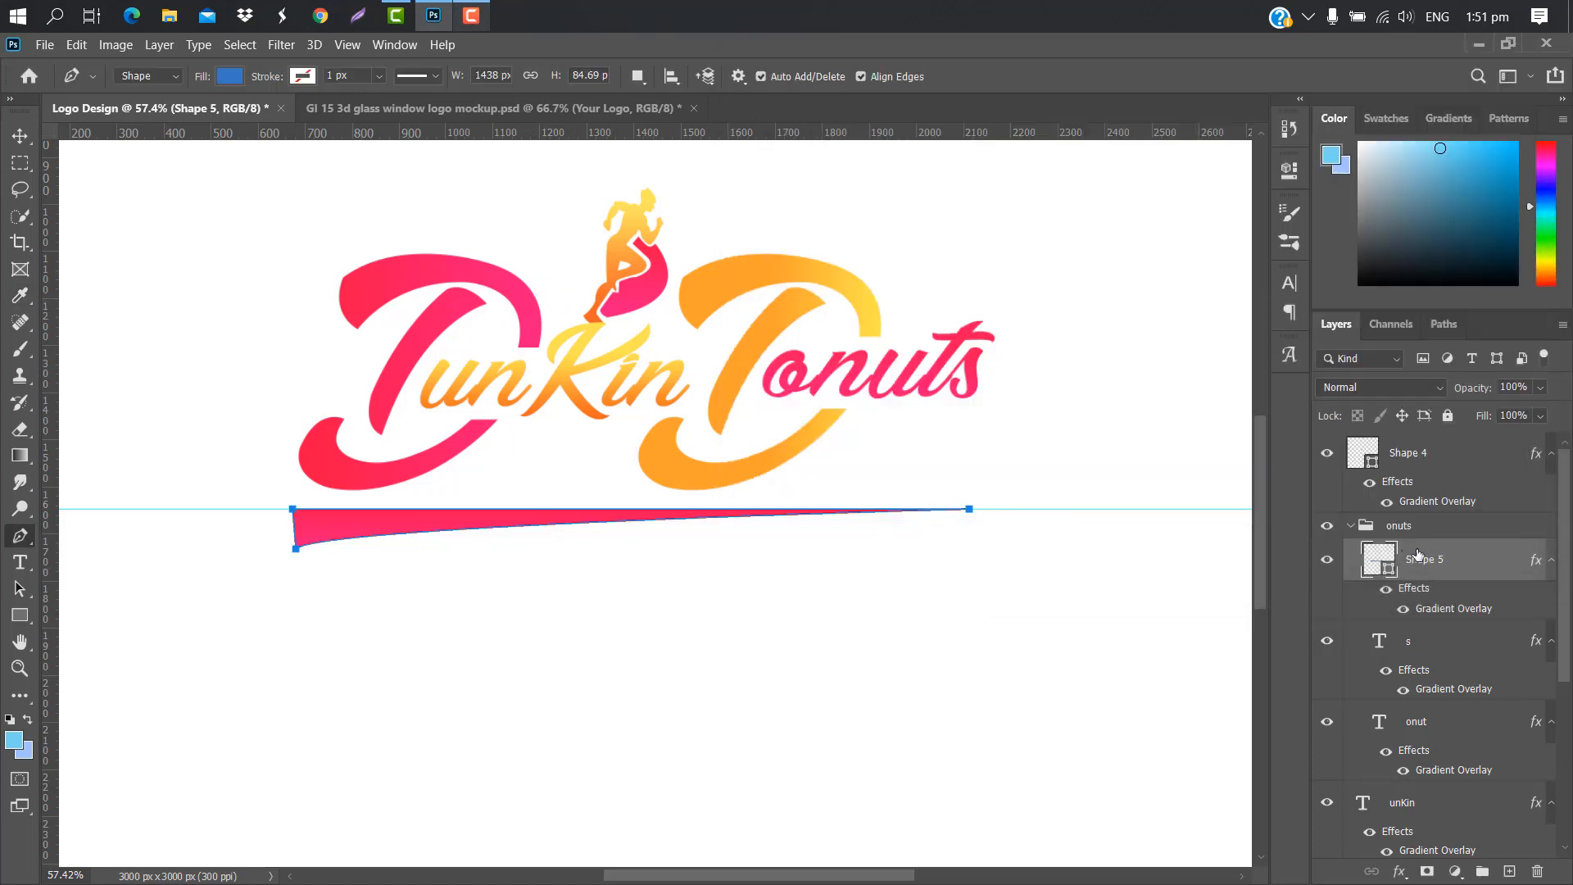
Step: Duplicate the wedge, rotate the copy 180°, and place it below the original with a gap between them for text
{"action": "left_click", "coordinate": [25, 139]}
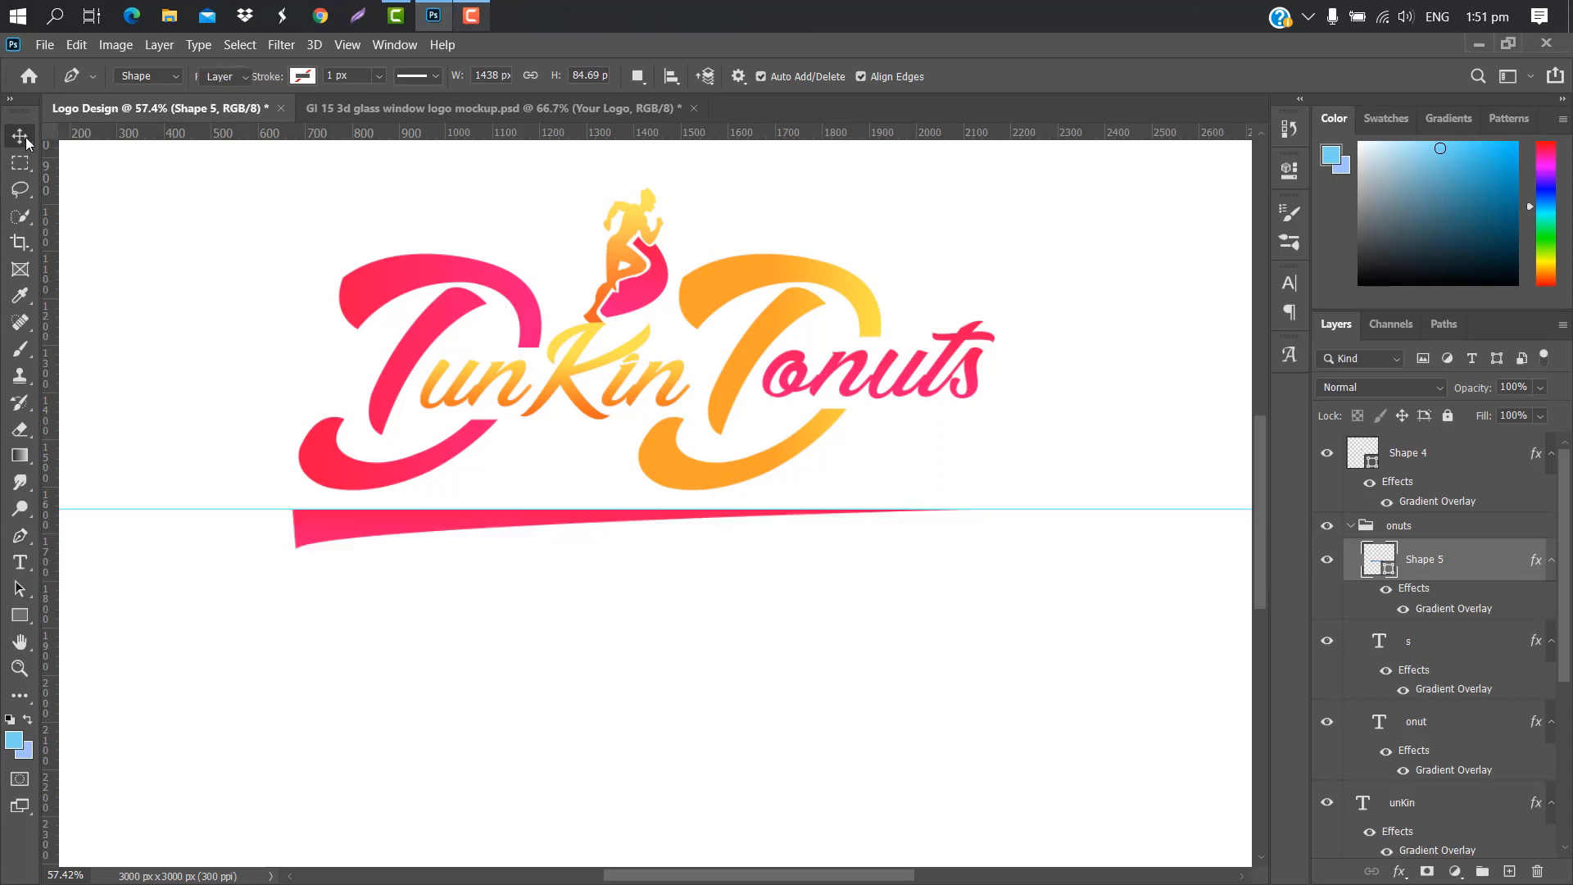
{"action": "left_click_drag", "start_coordinate": [1485, 558], "coordinate": [1509, 867]}
{"action": "key", "text": "ctrl+t"}
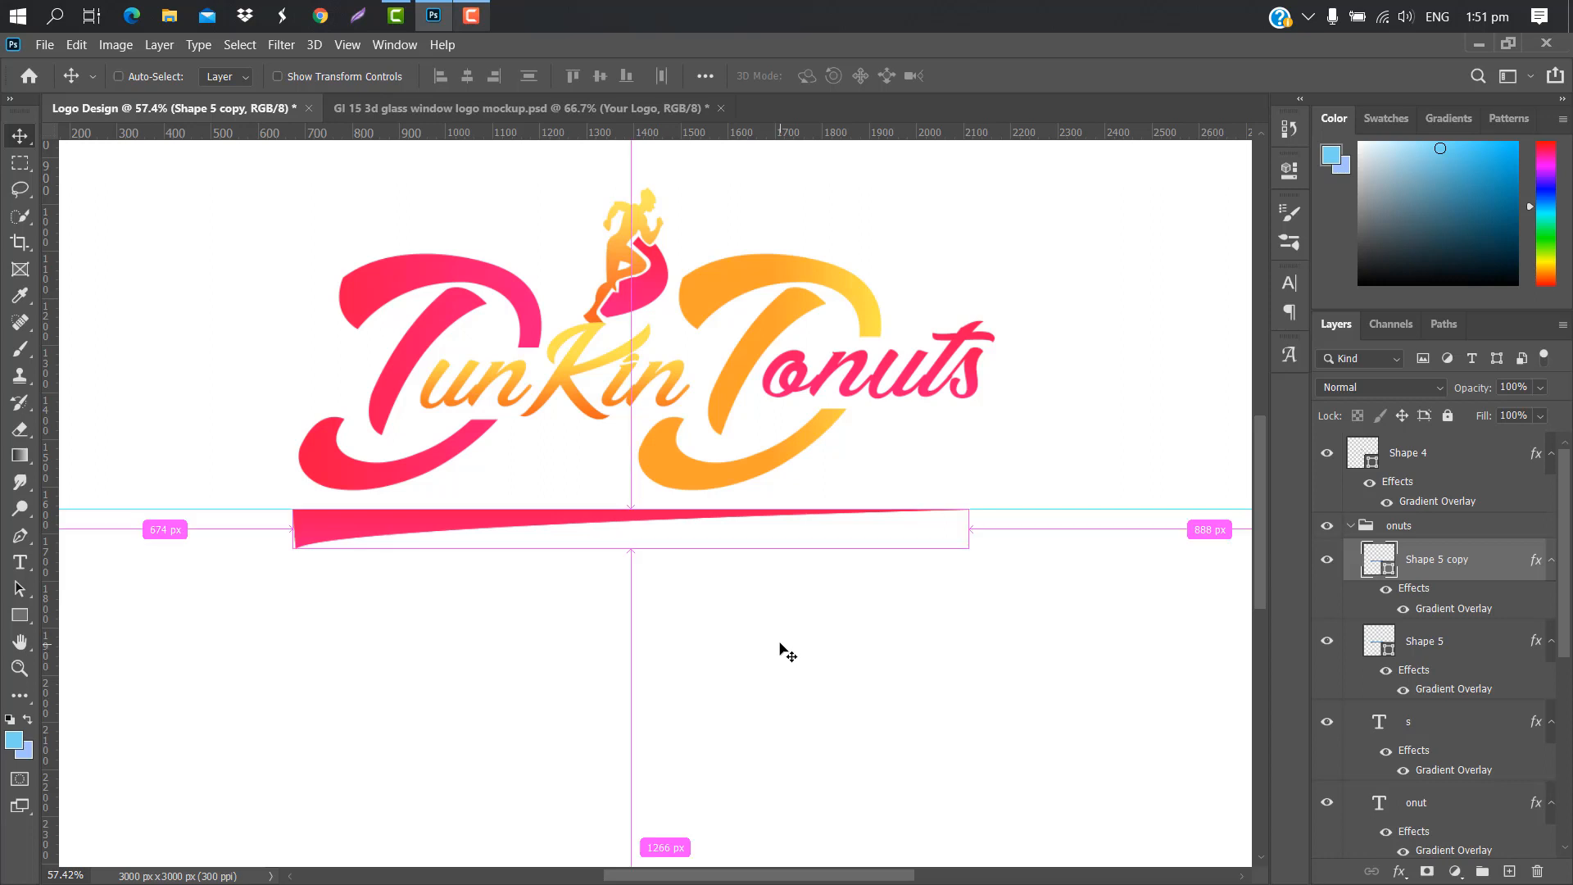
{"action": "right_click", "coordinate": [562, 541]}
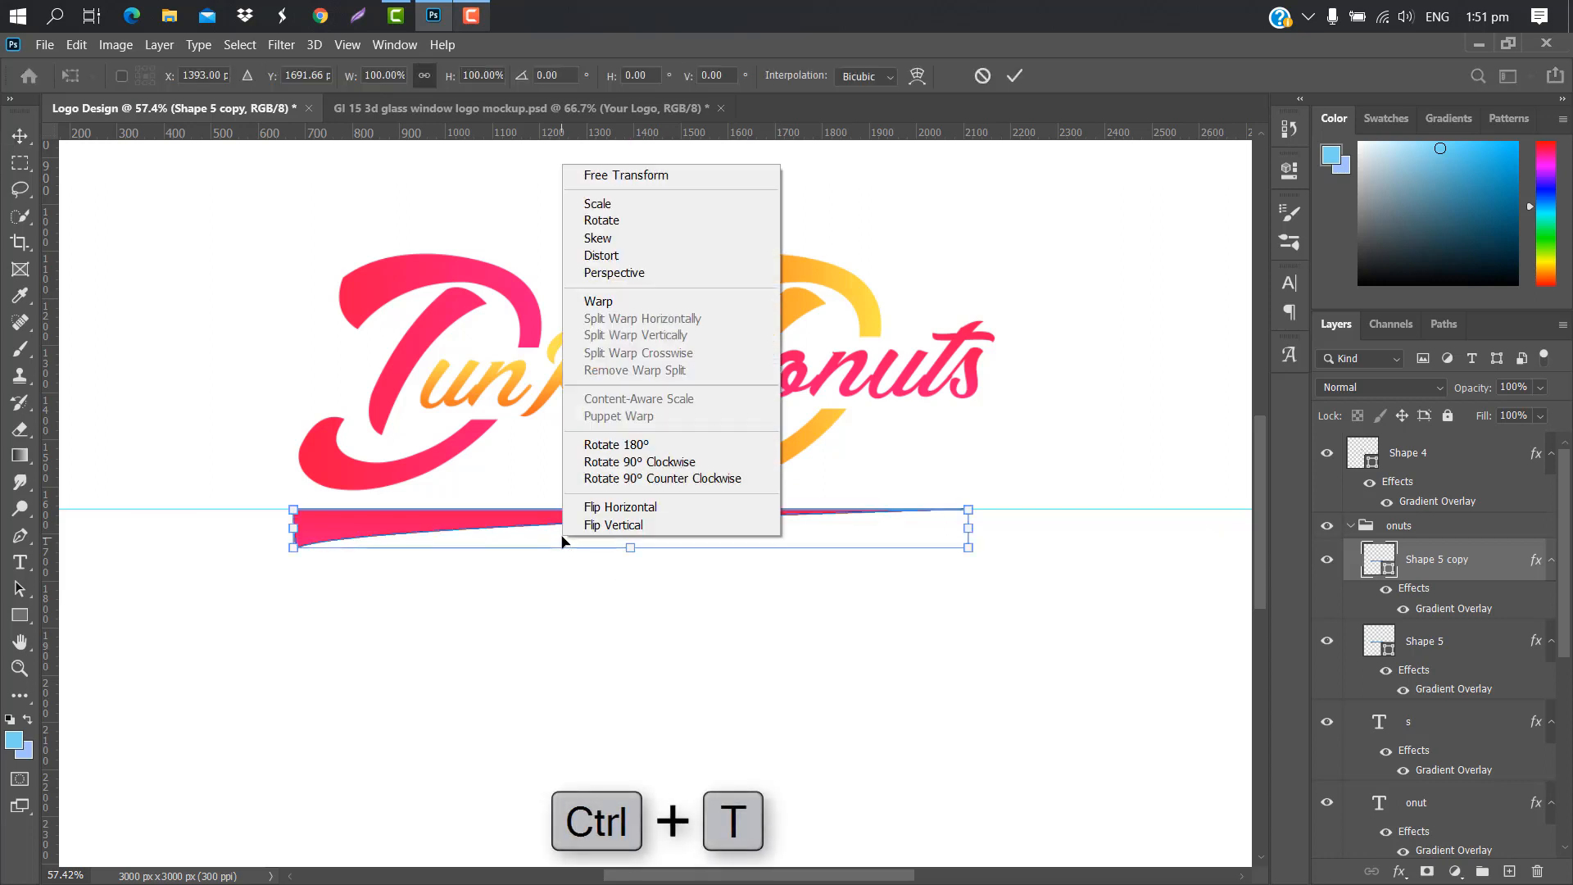
{"action": "left_click", "coordinate": [642, 445]}
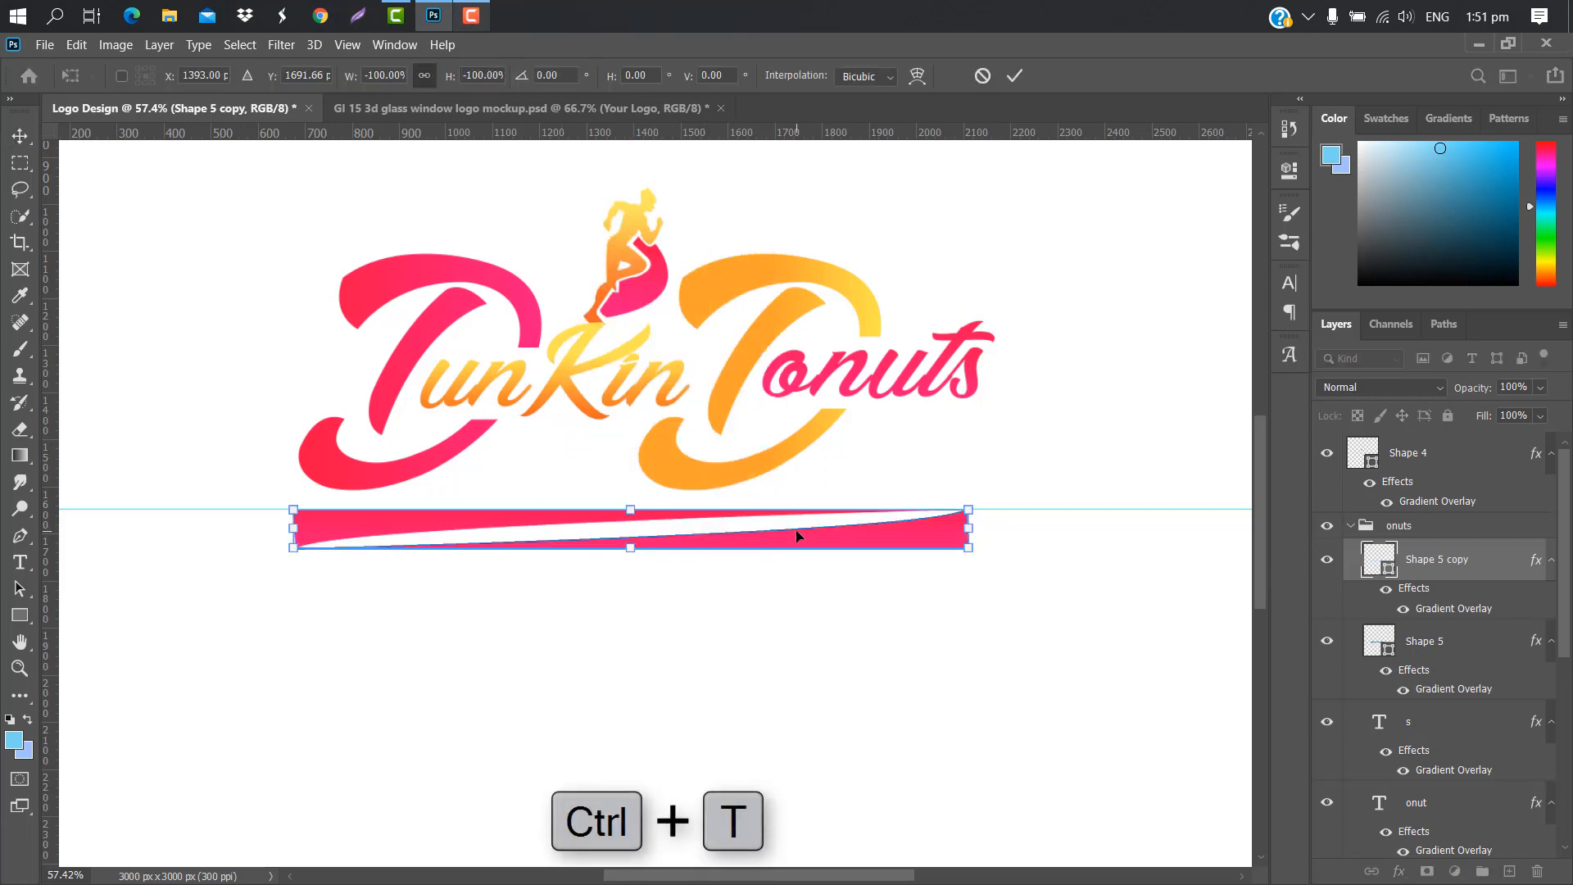
{"action": "left_click_drag", "start_coordinate": [795, 529], "coordinate": [799, 603]}
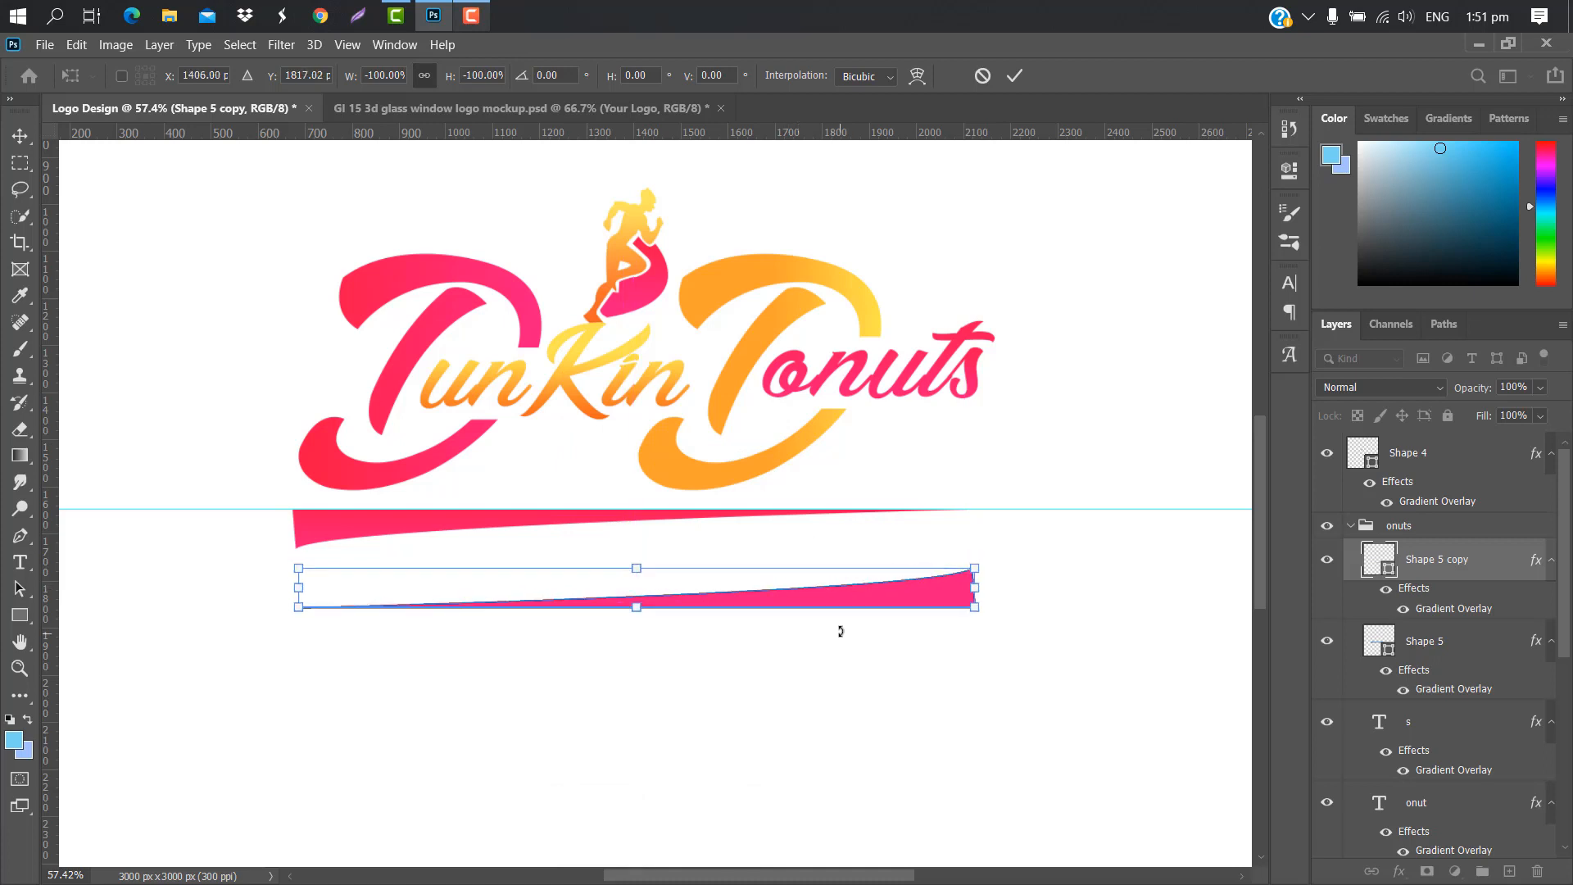
{"action": "left_click", "coordinate": [1014, 75]}
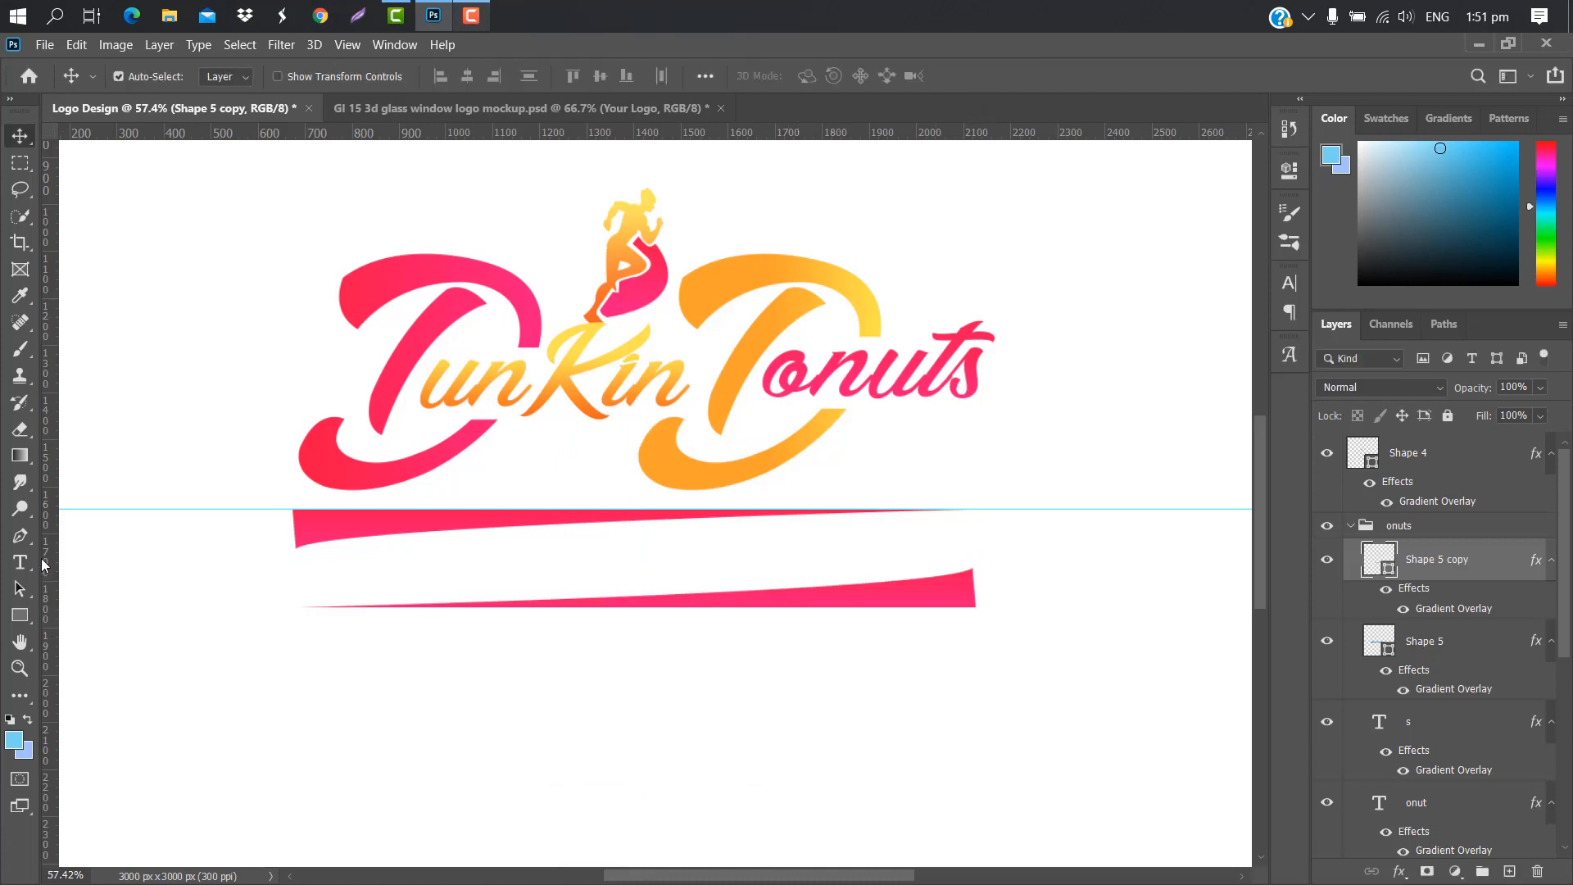
Step: Add the text "America Runs On Dunkin" between the two wedges
{"action": "left_click", "coordinate": [20, 562]}
{"action": "left_click", "coordinate": [332, 577]}
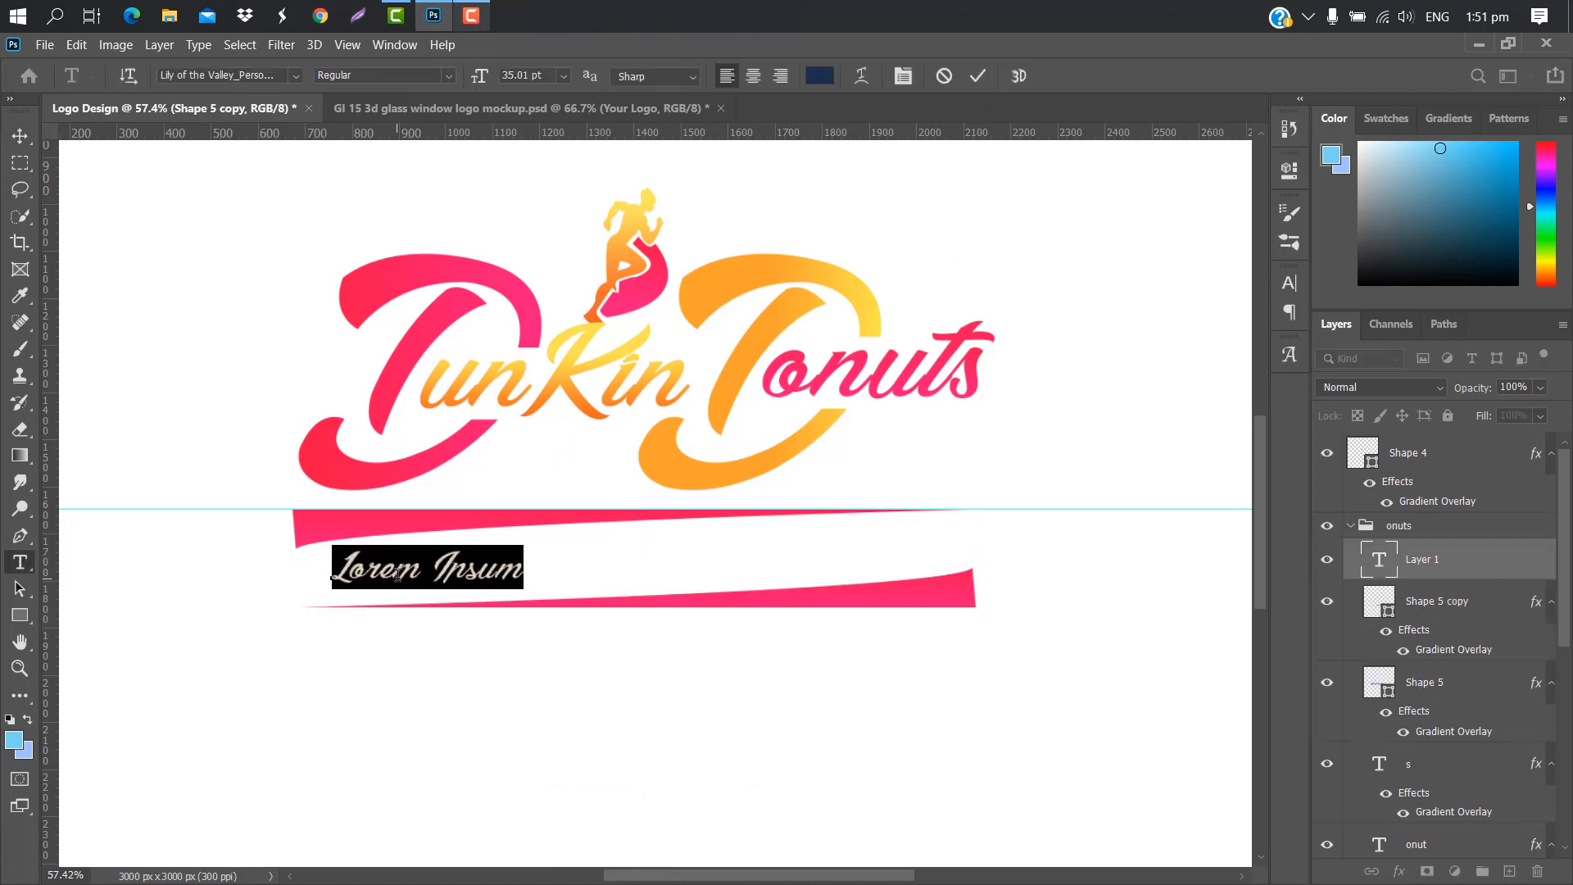
{"action": "key", "text": "BackSpace"}
{"action": "type", "text": "Am"}
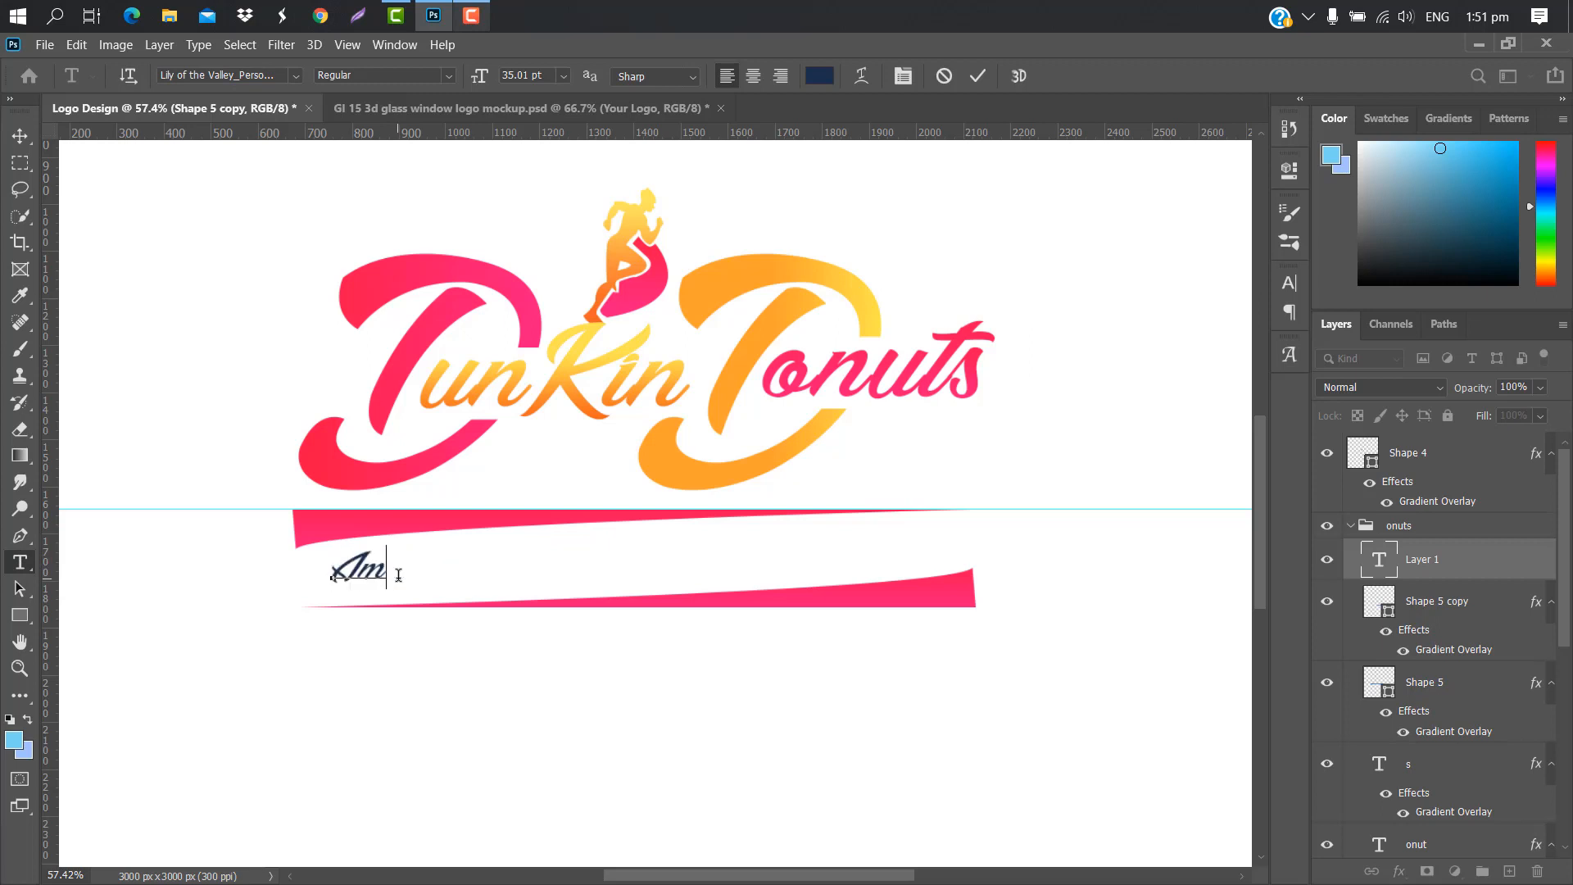
{"action": "type", "text": "erica Runs"}
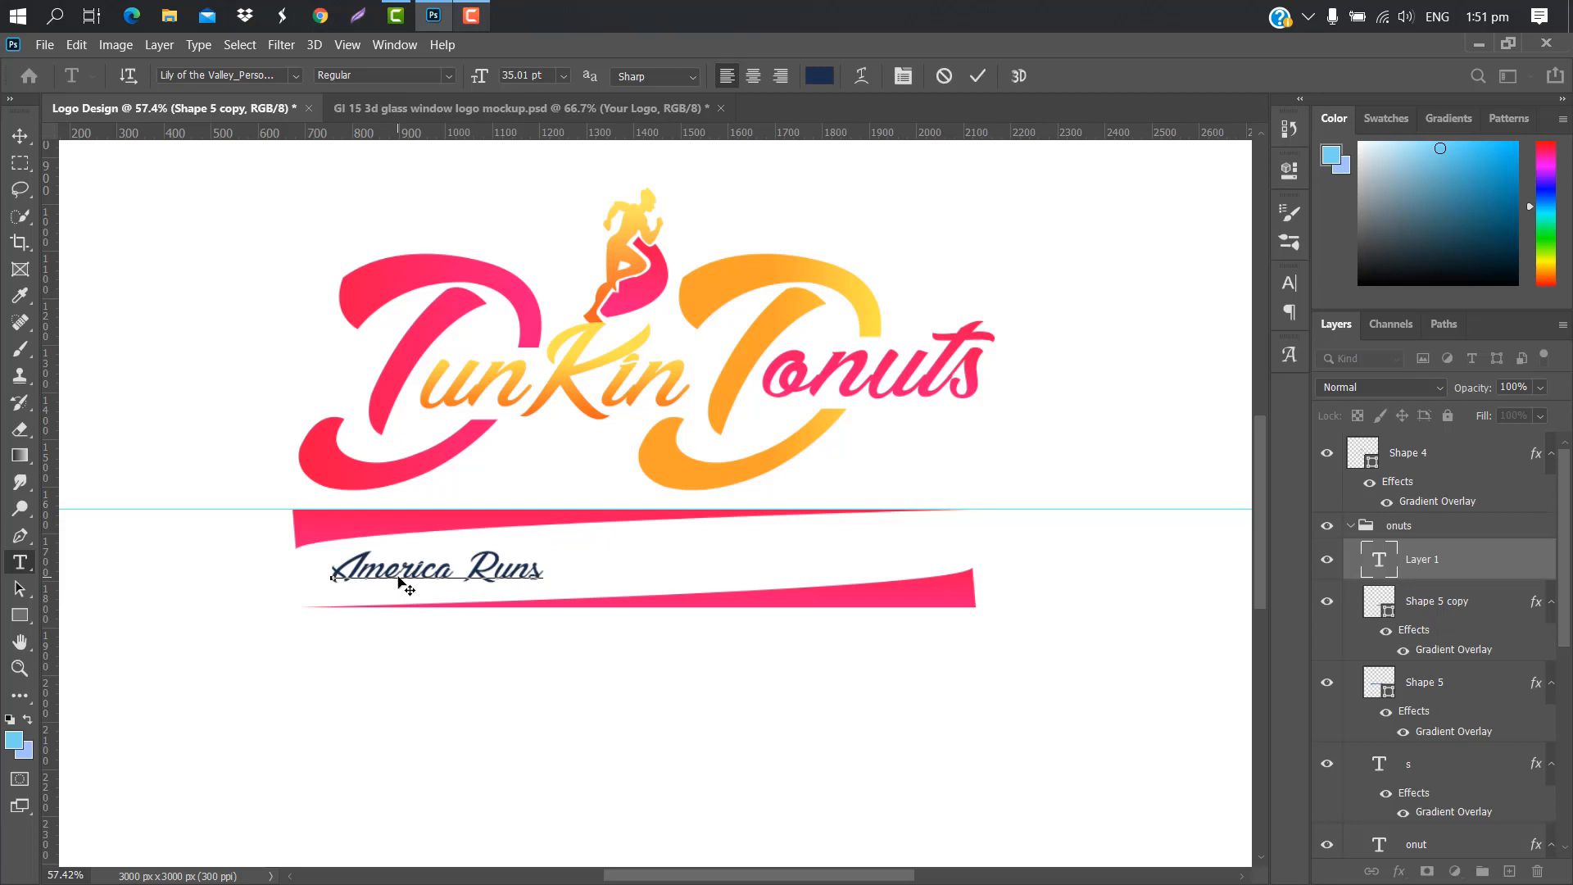
{"action": "type", "text": " On D"}
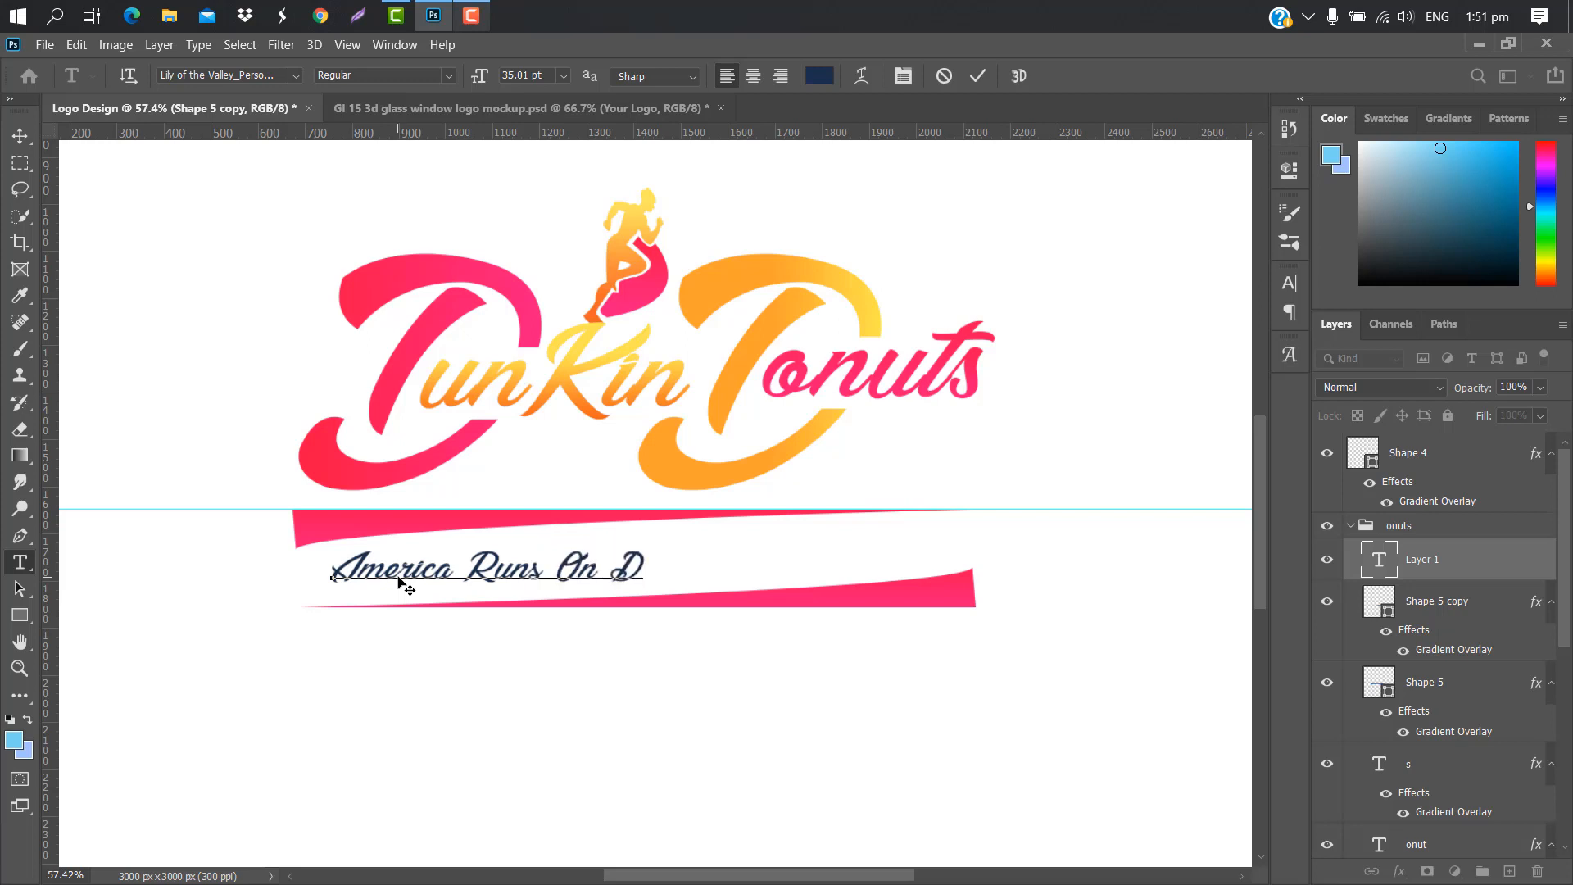
{"action": "type", "text": "unkin"}
{"action": "left_click", "coordinate": [977, 75]}
Step: Scale the tagline to 110.42% and reposition it near the middle of the space between the two wedges
{"action": "key", "text": "ctrl+t"}
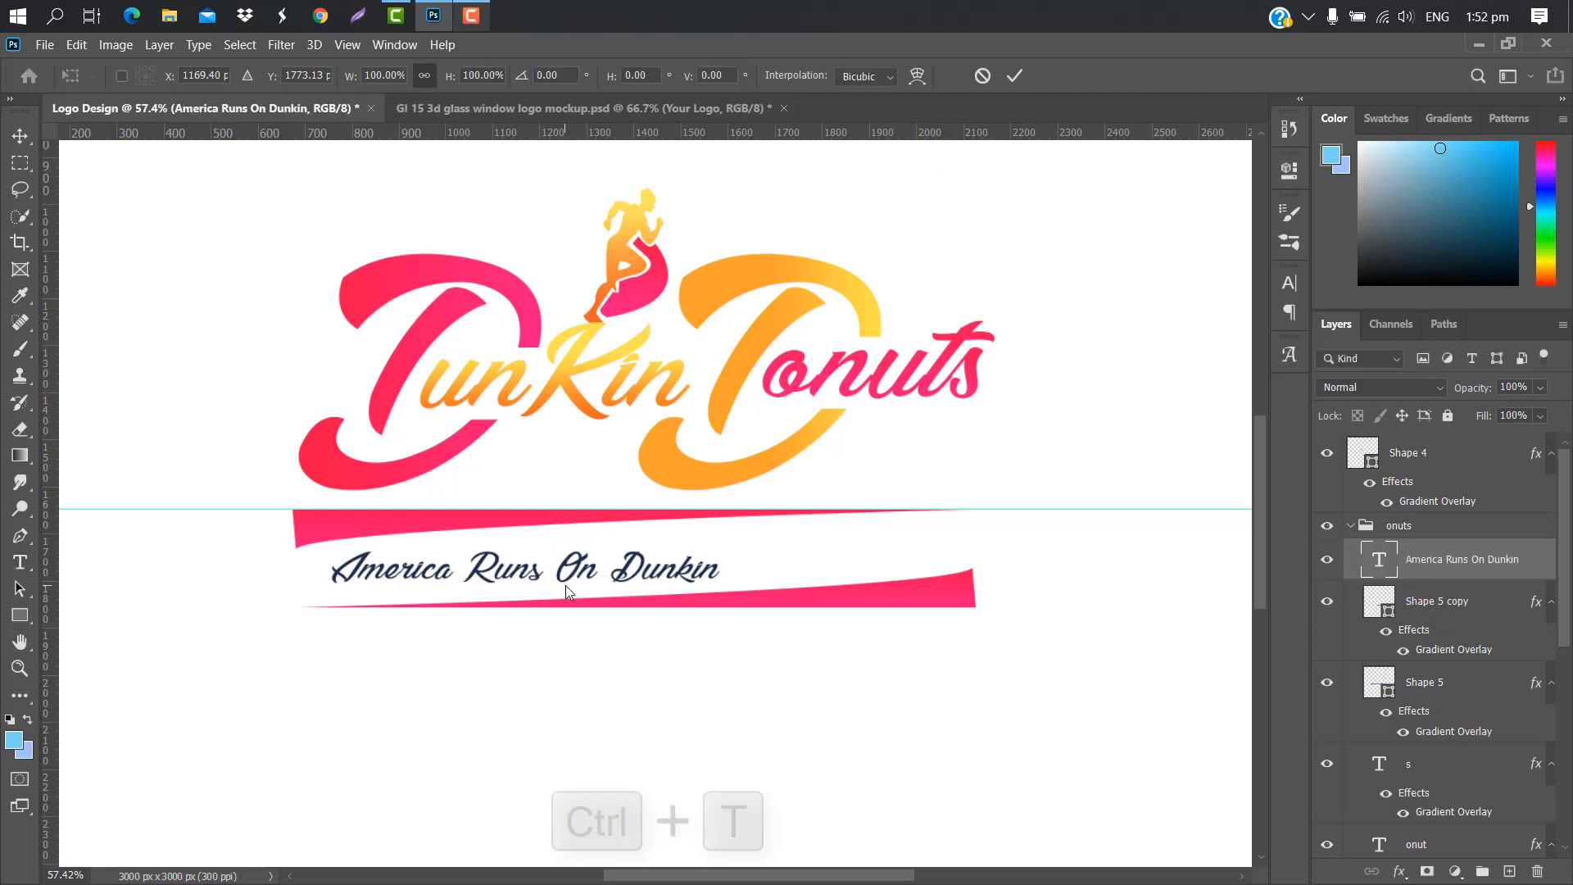
{"action": "left_click_drag", "start_coordinate": [726, 571], "coordinate": [760, 567]}
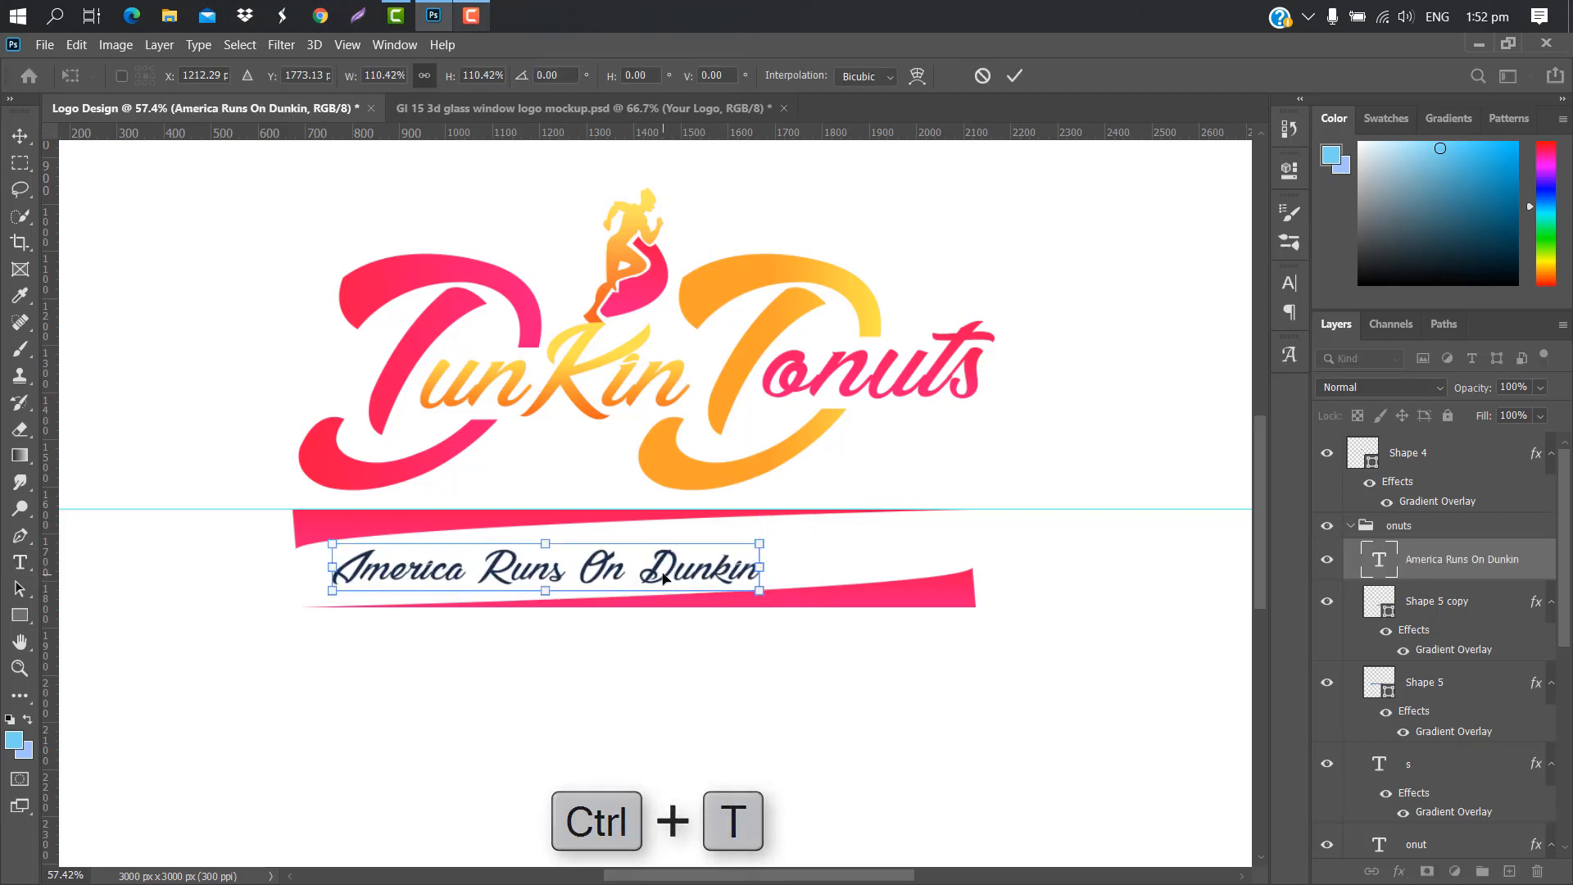
{"action": "left_click_drag", "start_coordinate": [664, 578], "coordinate": [719, 571]}
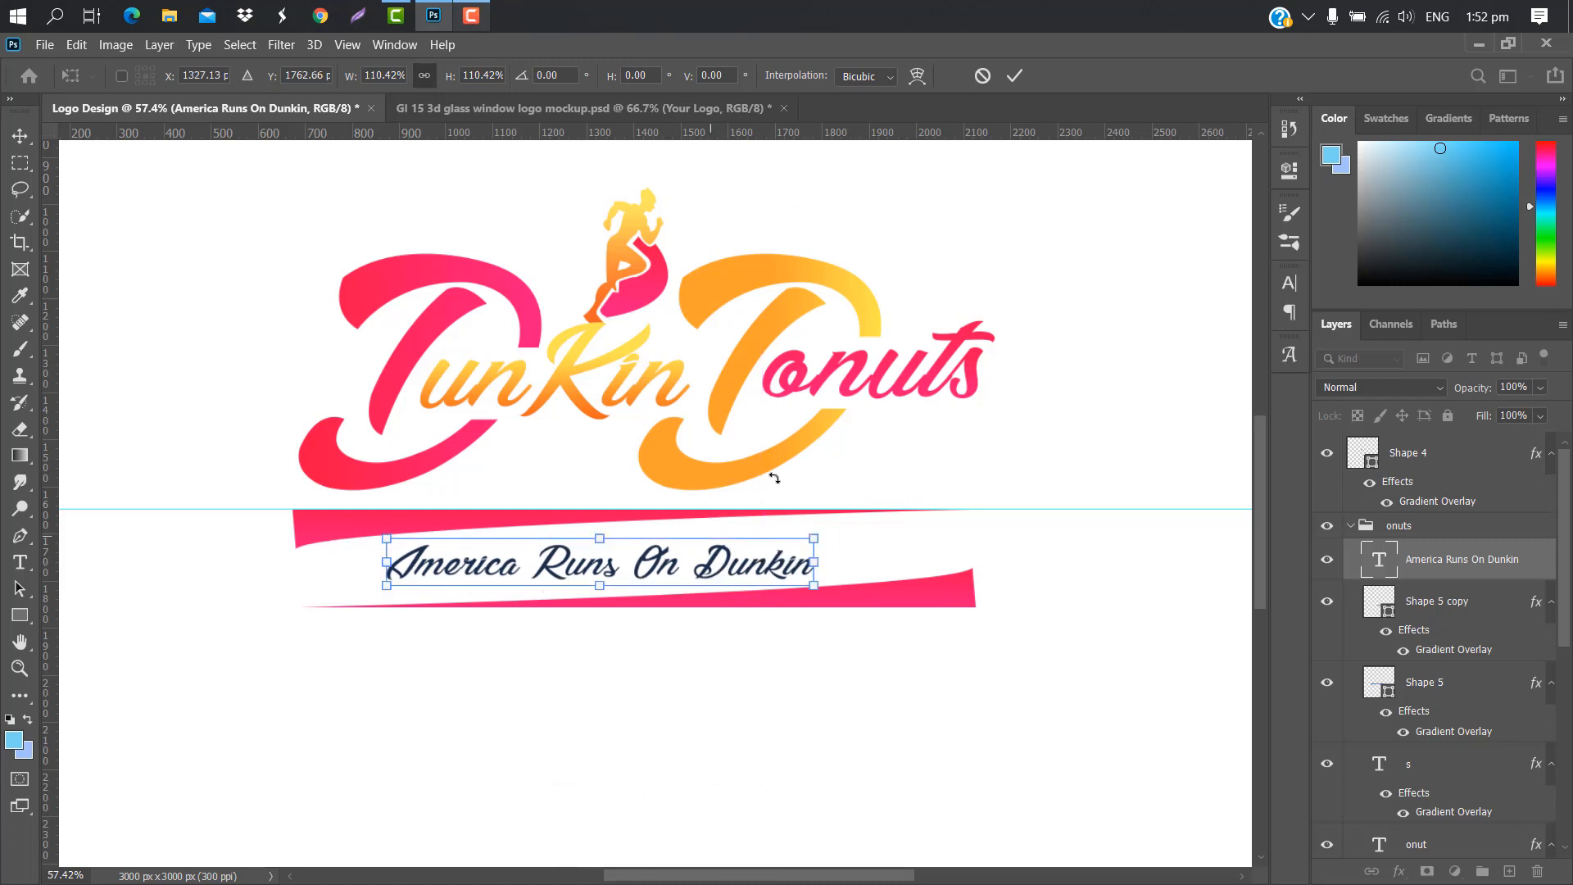
{"action": "left_click", "coordinate": [1010, 77]}
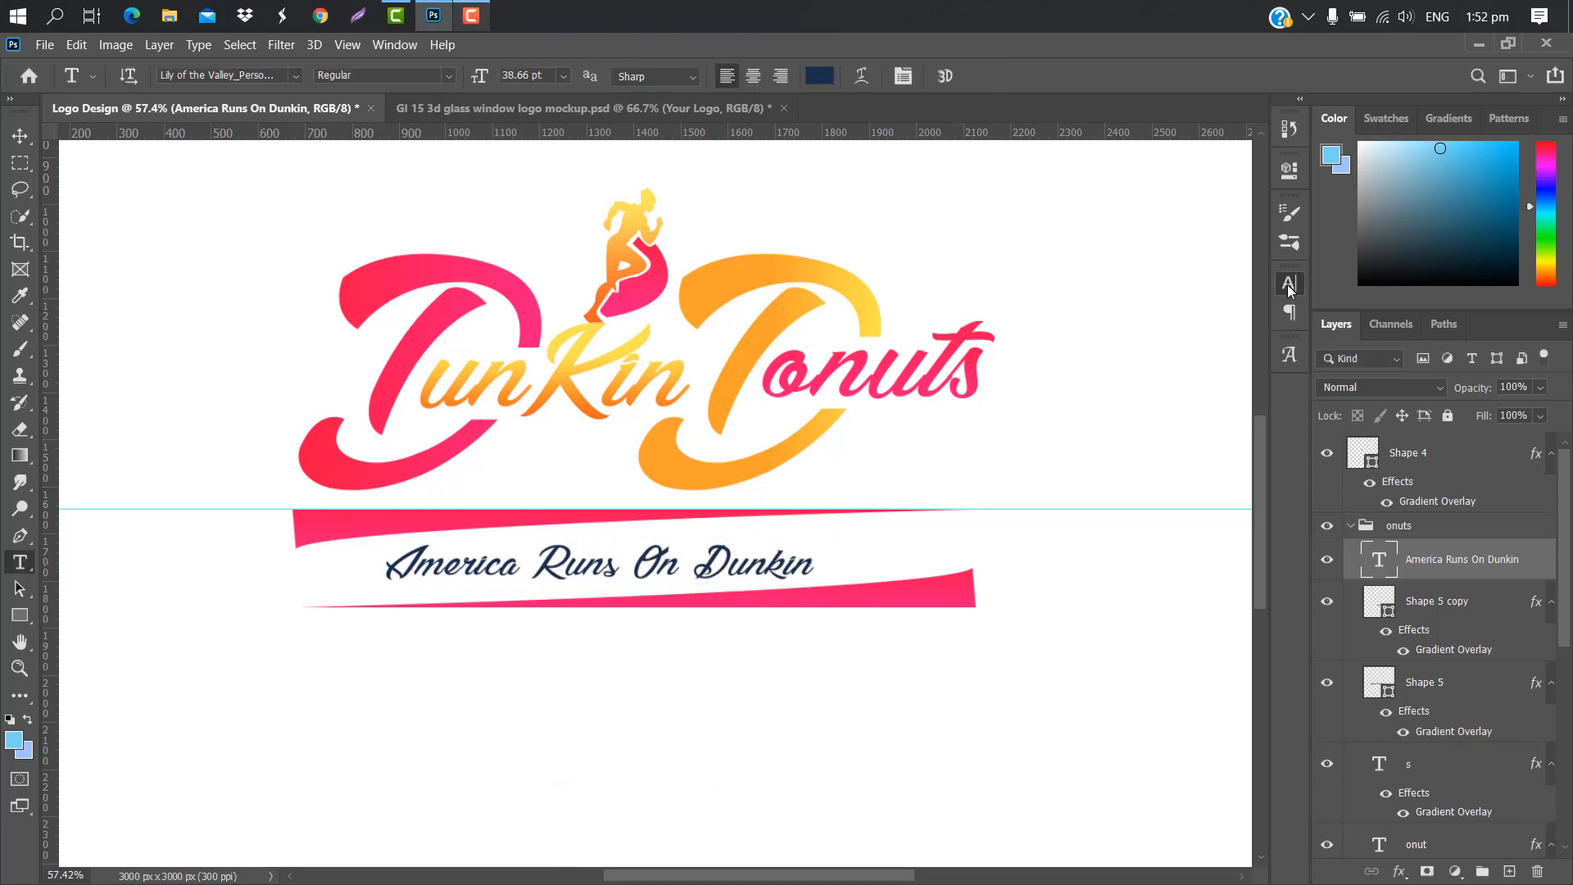
Step: Widen the letter spacing of the "America Runs On Dunkin" tagline so it fills more of the space between the wedges
{"action": "left_click", "coordinate": [1286, 283]}
{"action": "left_click", "coordinate": [1191, 364]}
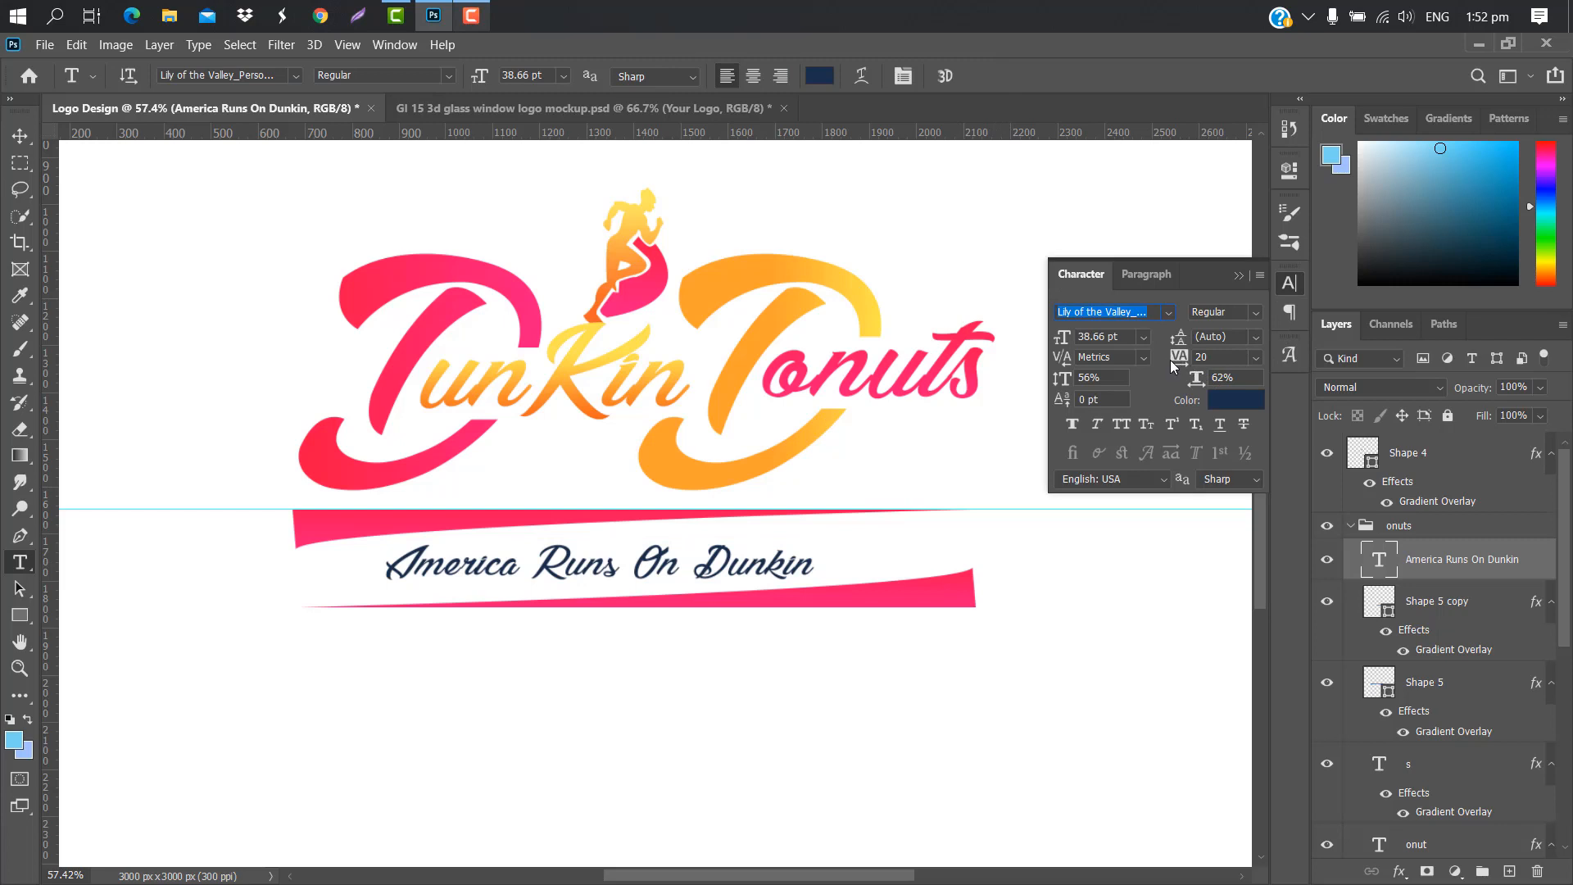
{"action": "left_click_drag", "start_coordinate": [1176, 361], "coordinate": [1199, 355]}
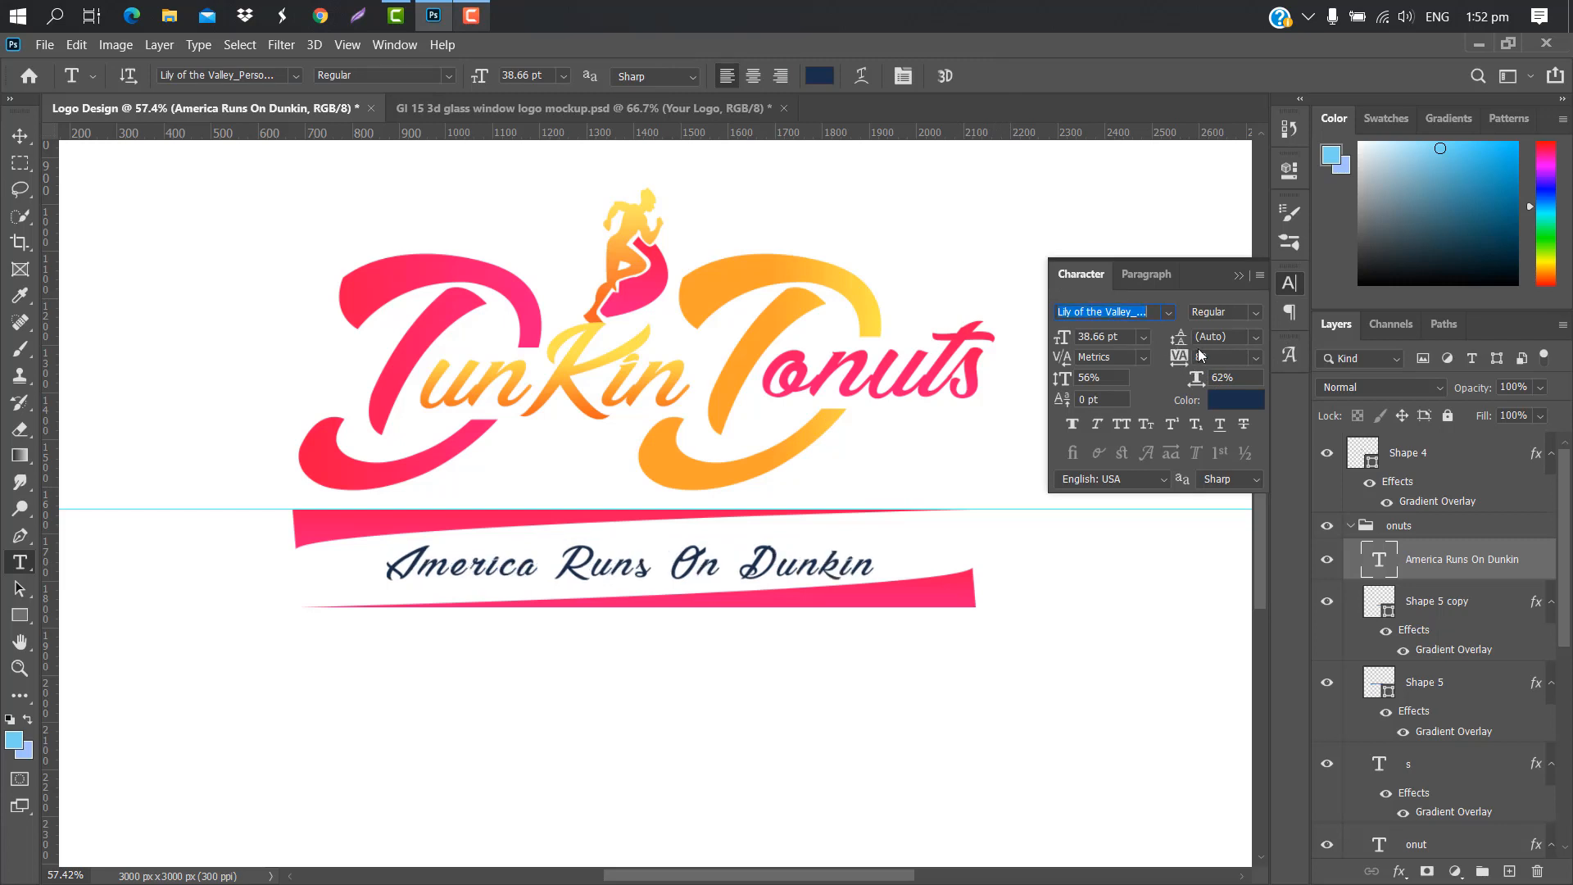
{"action": "left_click", "coordinate": [1238, 276]}
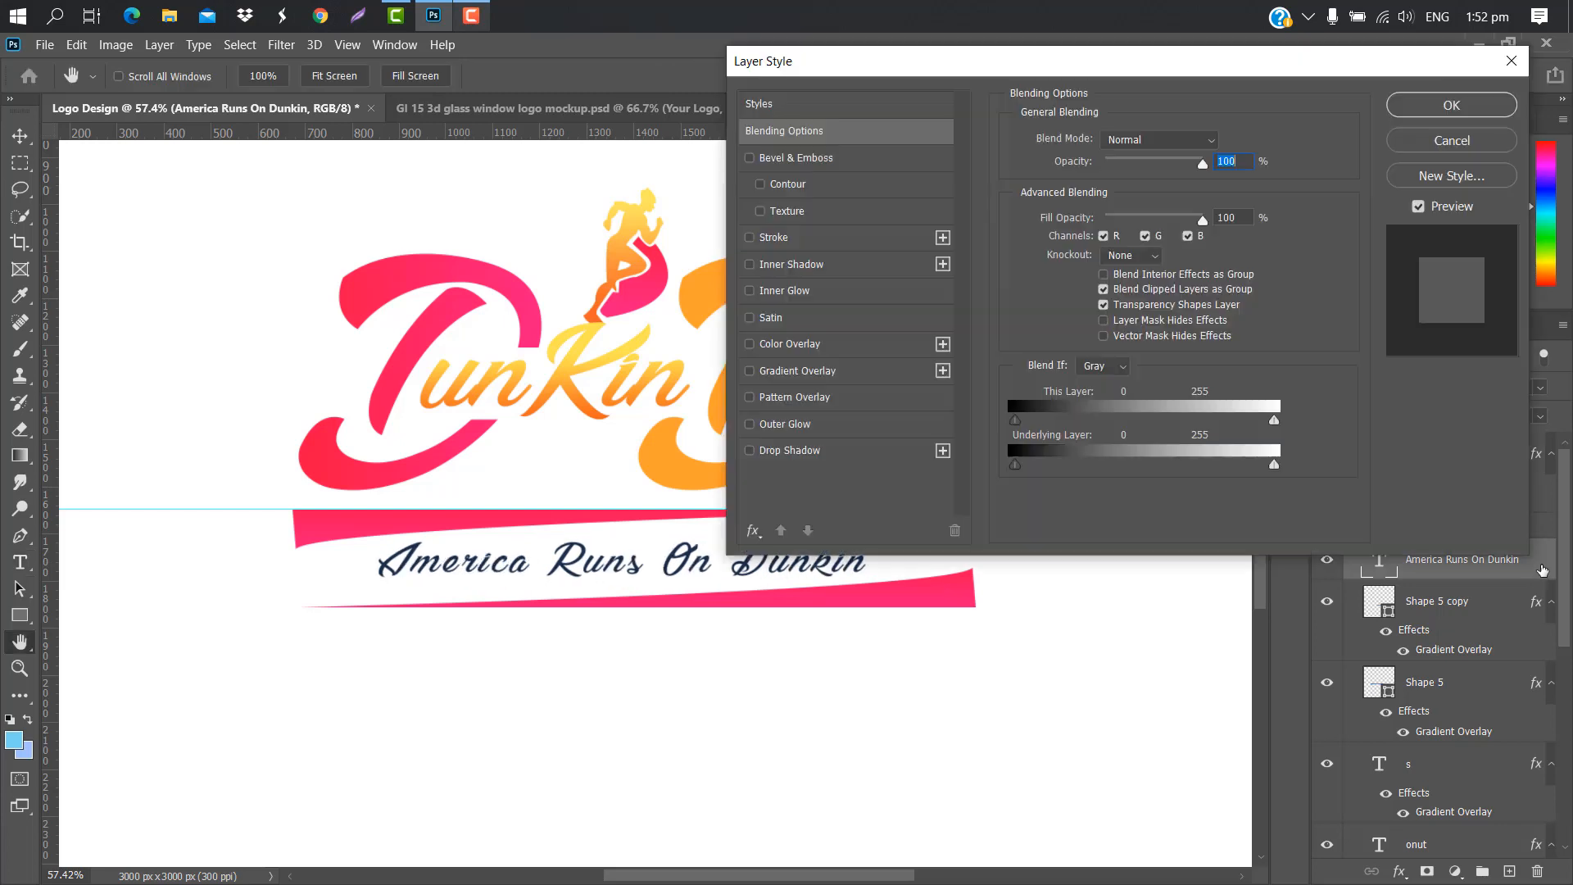
Step: Add a gradient overlay to the tagline and color its start stop orange f2691c, sampled from the lower part of the K
{"action": "double_click", "coordinate": [1531, 567]}
{"action": "left_click", "coordinate": [909, 371]}
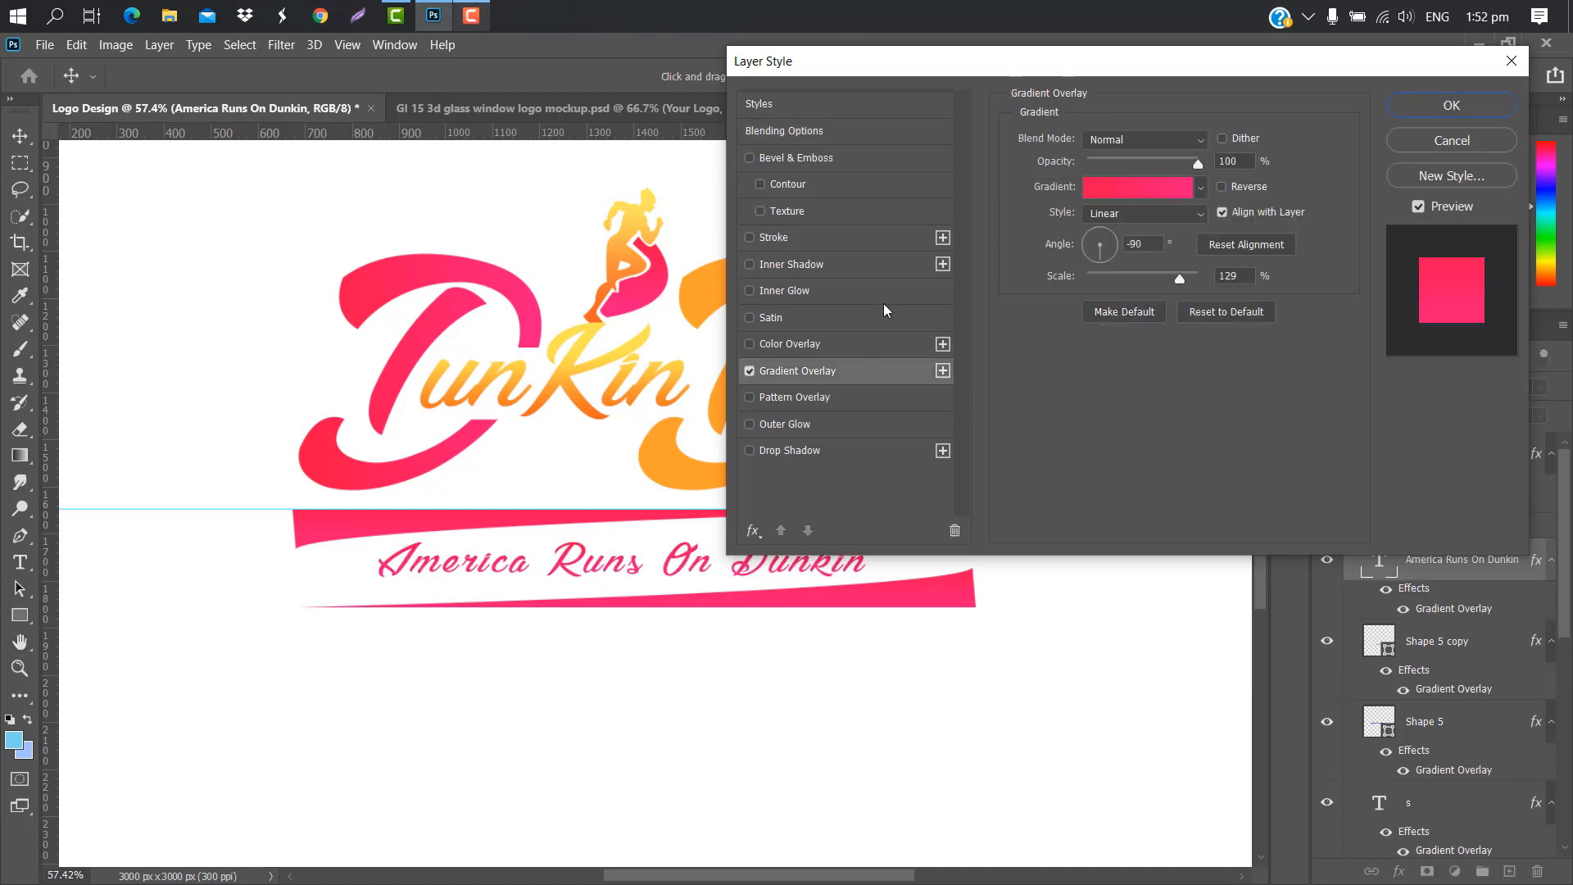
{"action": "left_click", "coordinate": [1135, 185]}
{"action": "double_click", "coordinate": [1012, 472]}
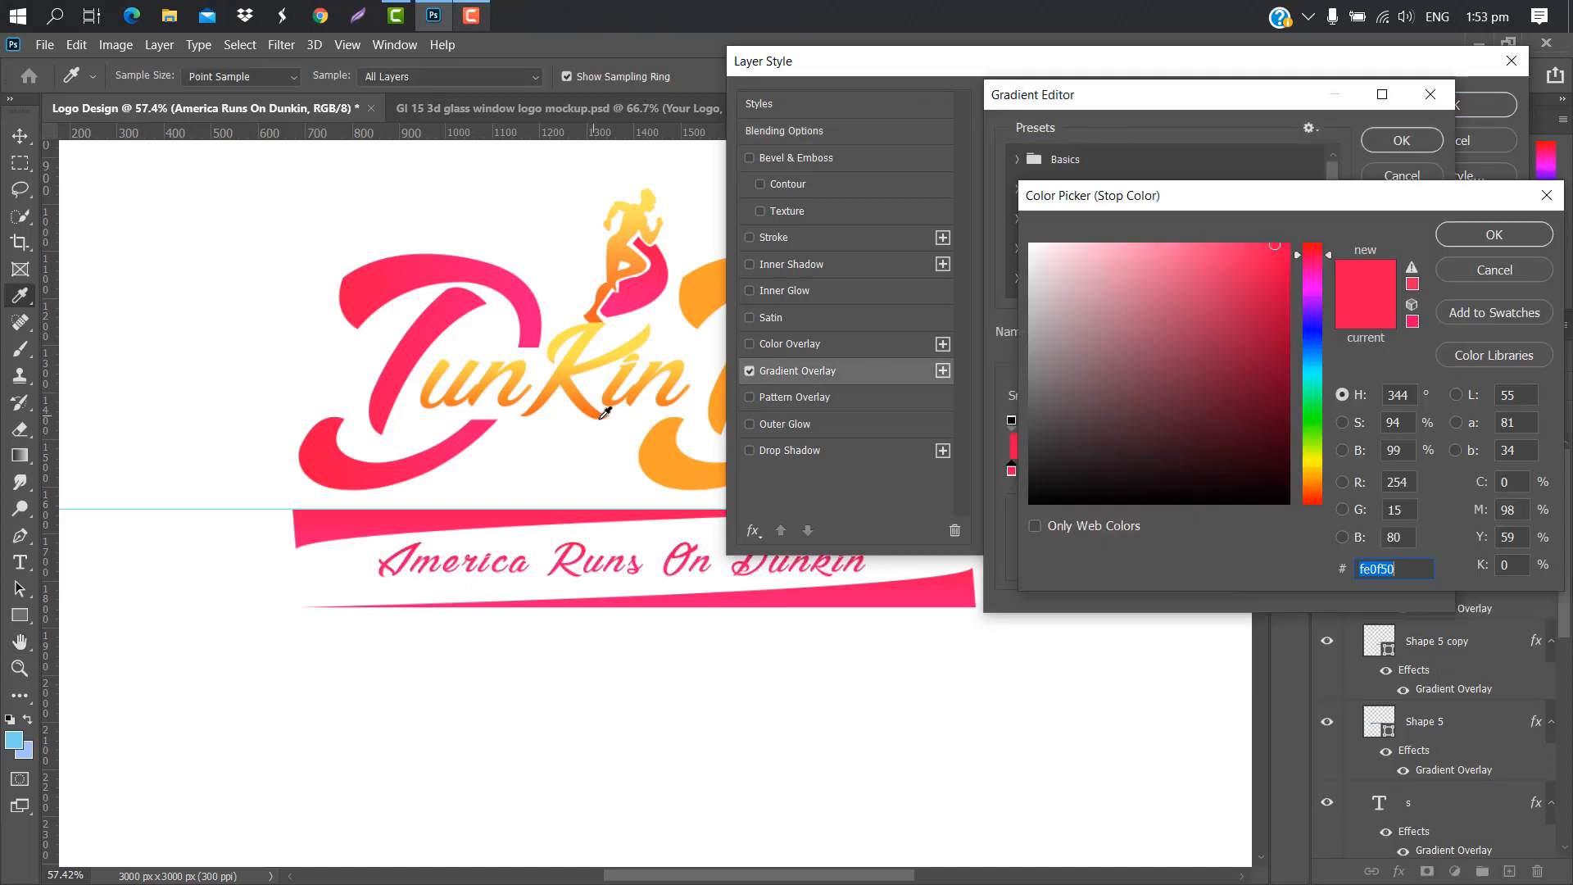
{"action": "left_click", "coordinate": [601, 413]}
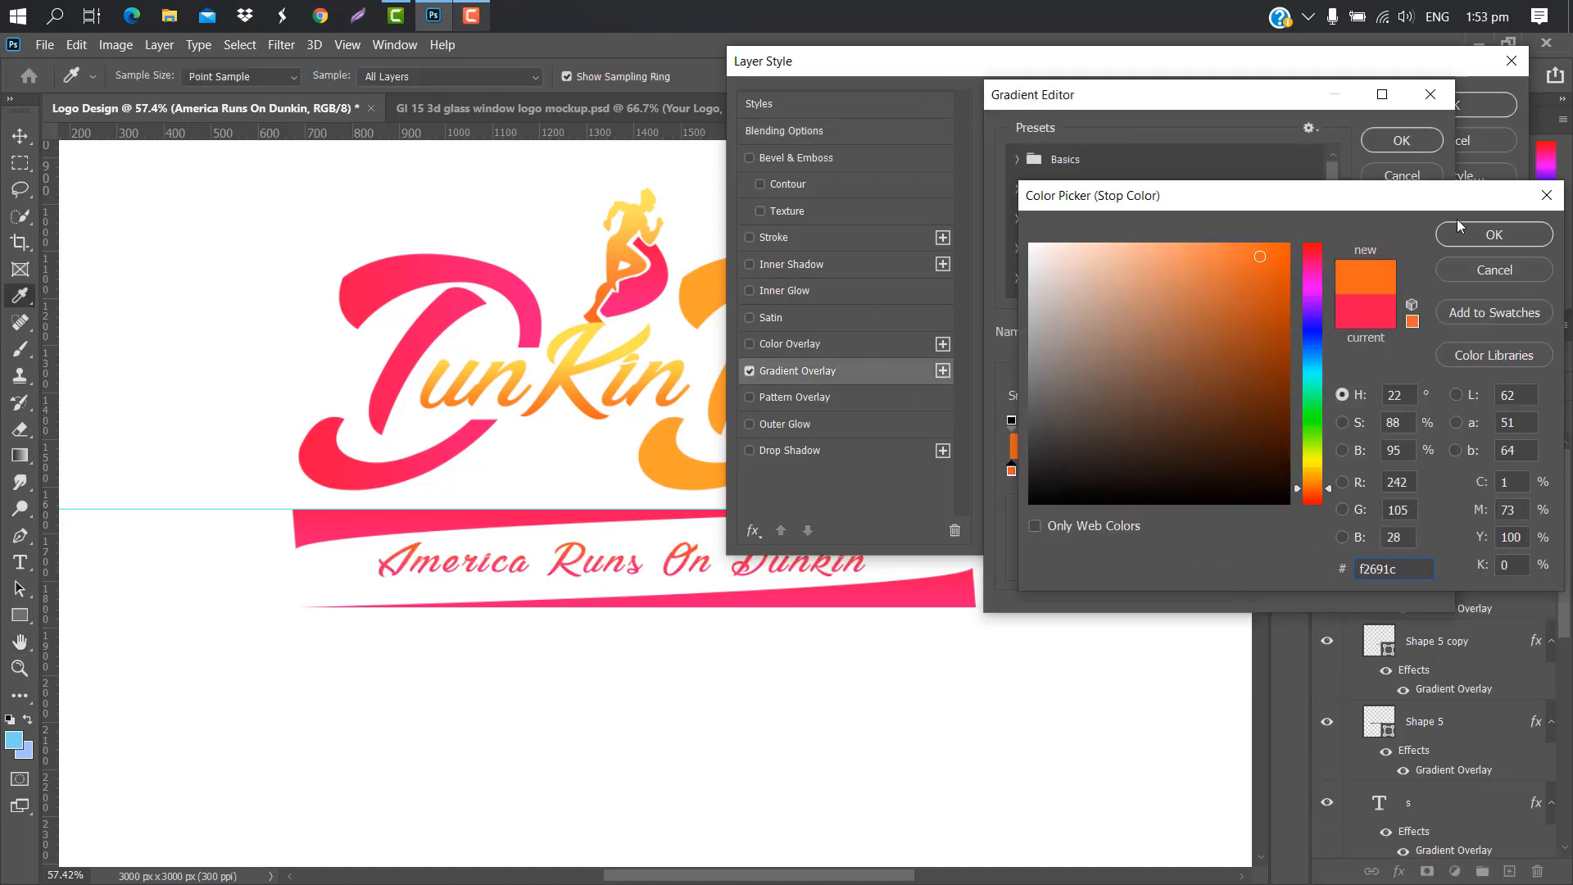
{"action": "left_click", "coordinate": [1479, 236]}
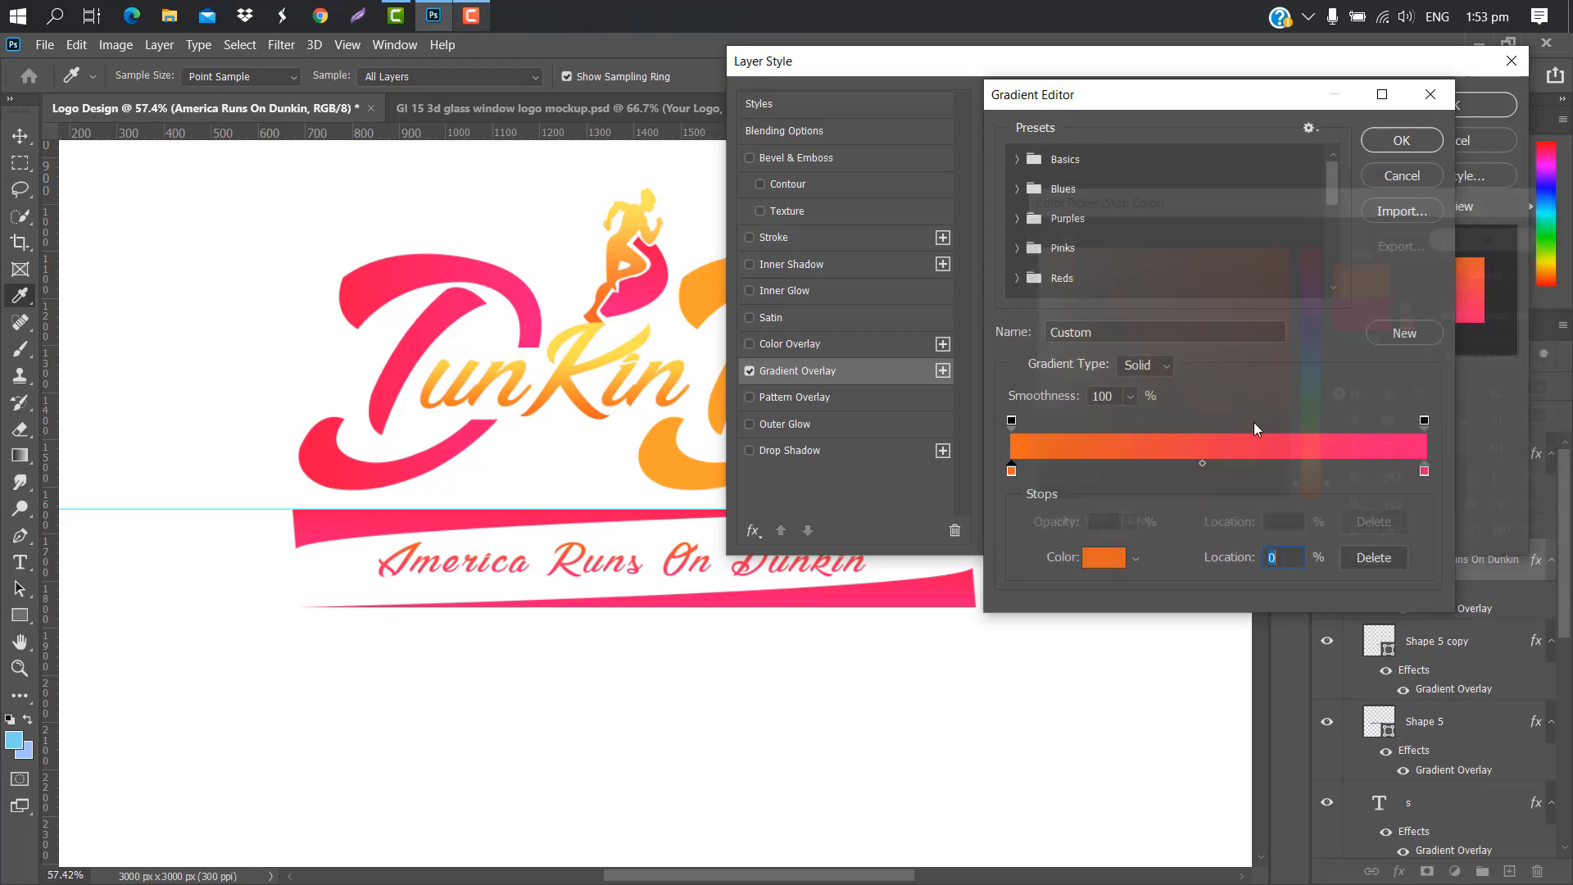
Step: Color the end stop of the tagline's gradient yellow fde352, sampled from the top of the K, and apply the layer style
{"action": "double_click", "coordinate": [1424, 472]}
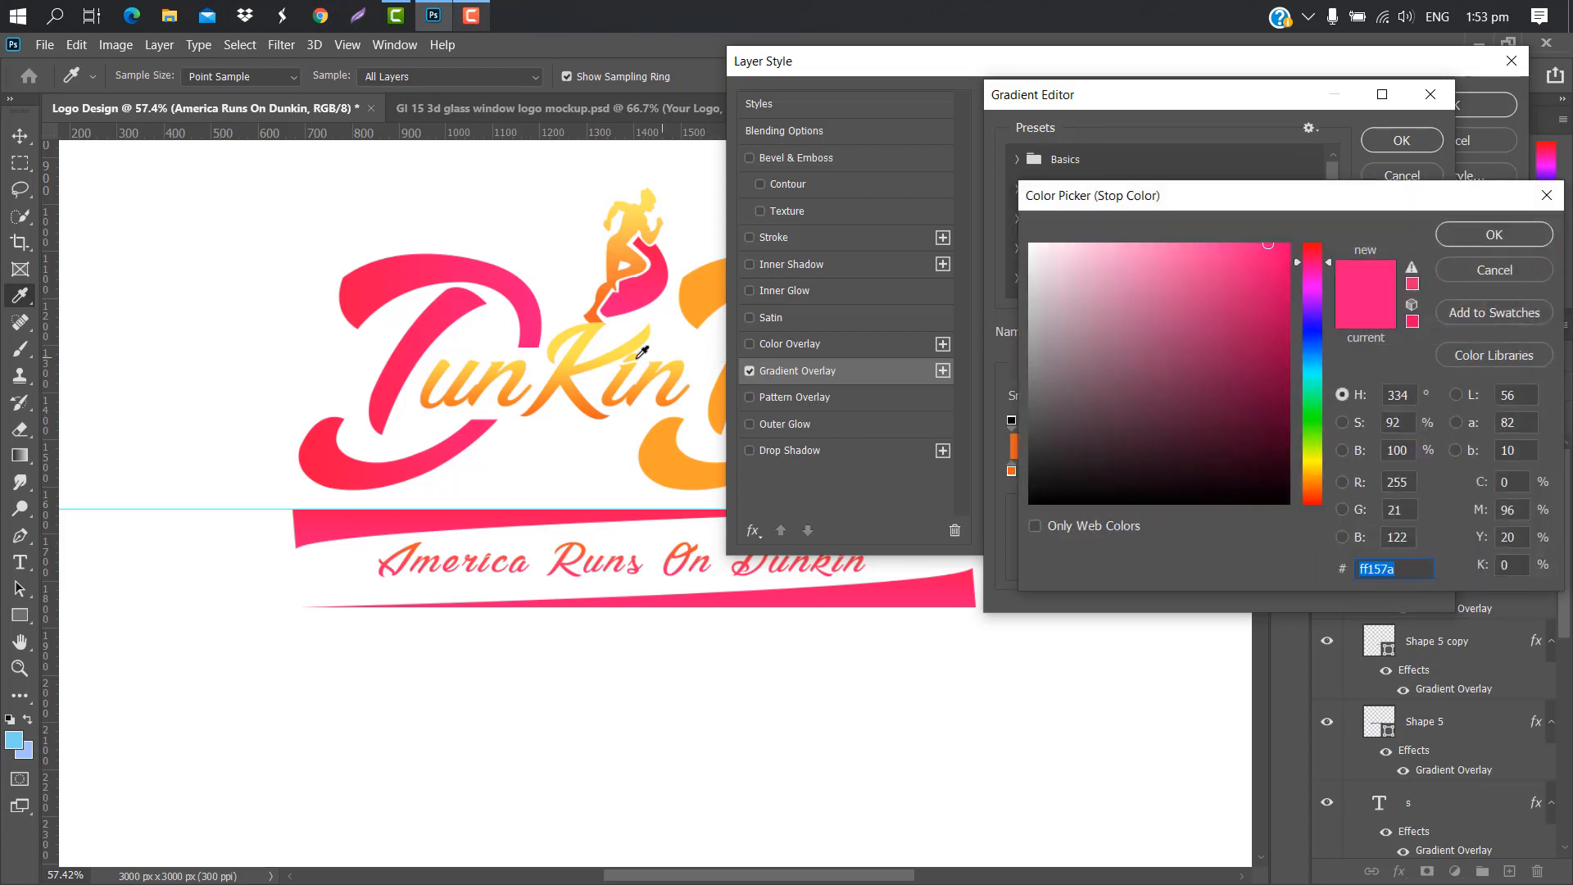
{"action": "left_click", "coordinate": [588, 332]}
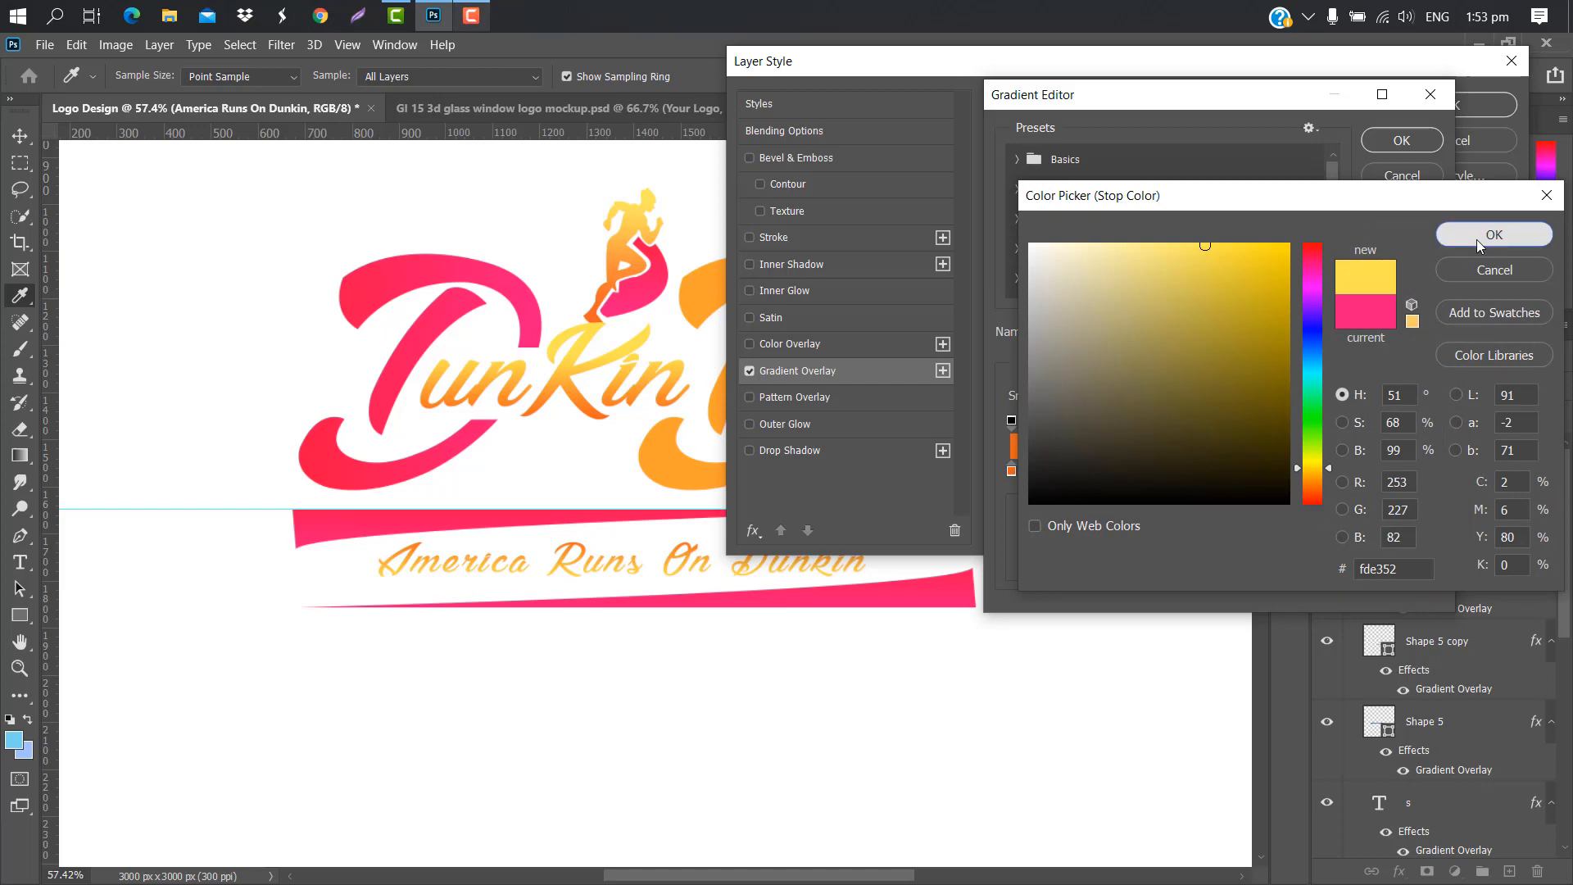
{"action": "left_click", "coordinate": [1476, 239]}
{"action": "left_click", "coordinate": [1403, 144]}
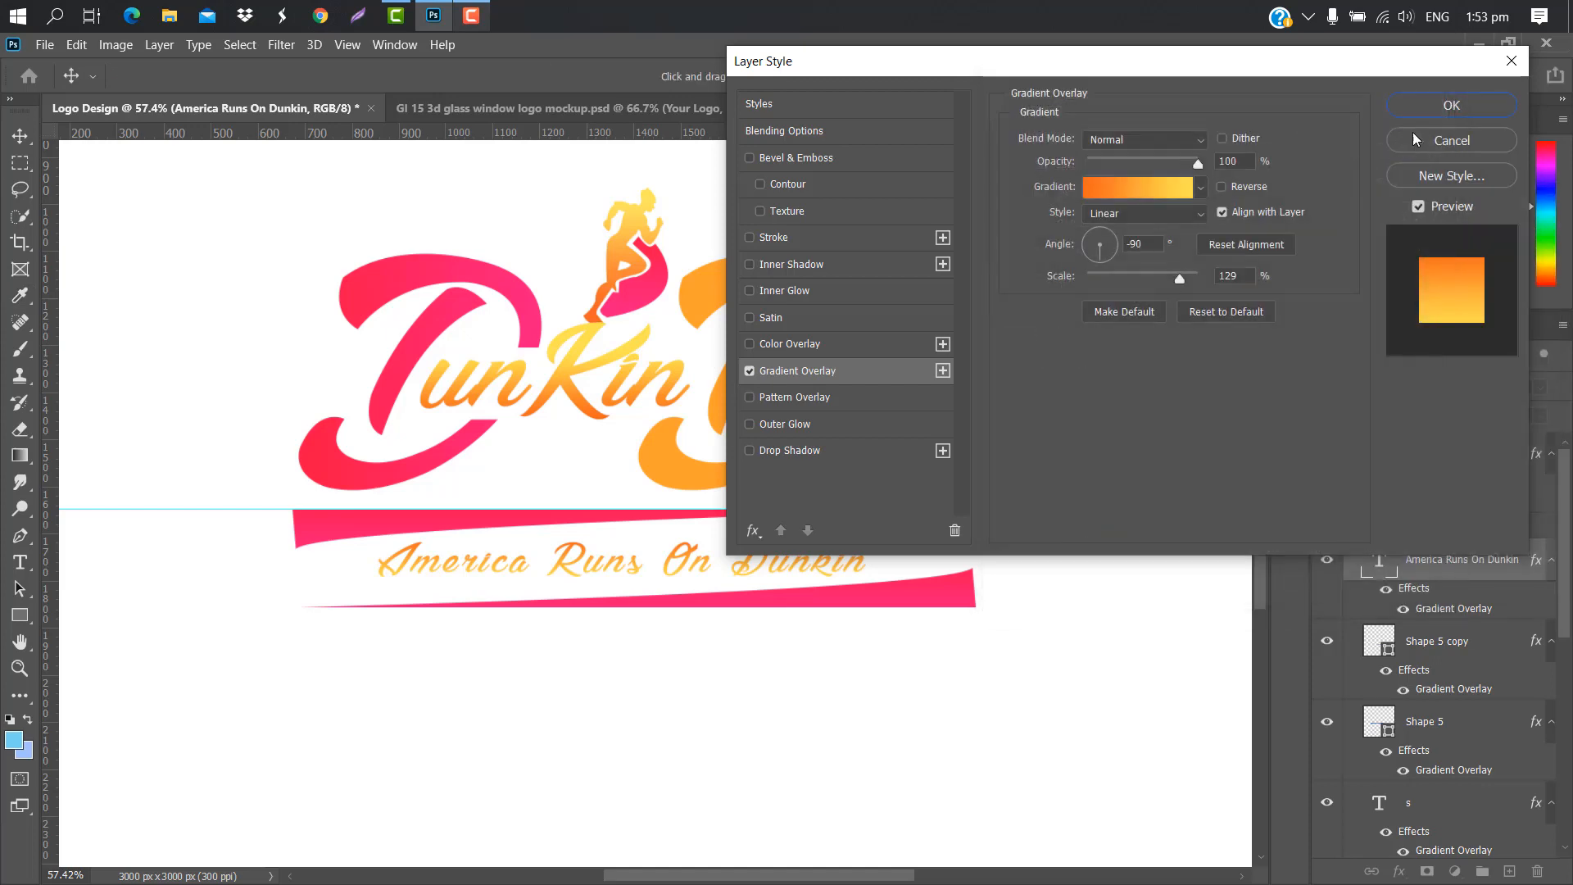
{"action": "left_click", "coordinate": [1460, 111]}
Step: Unlock the Background layer and delete it to make the logo's canvas transparent
{"action": "left_click_drag", "start_coordinate": [1570, 602], "coordinate": [1571, 734]}
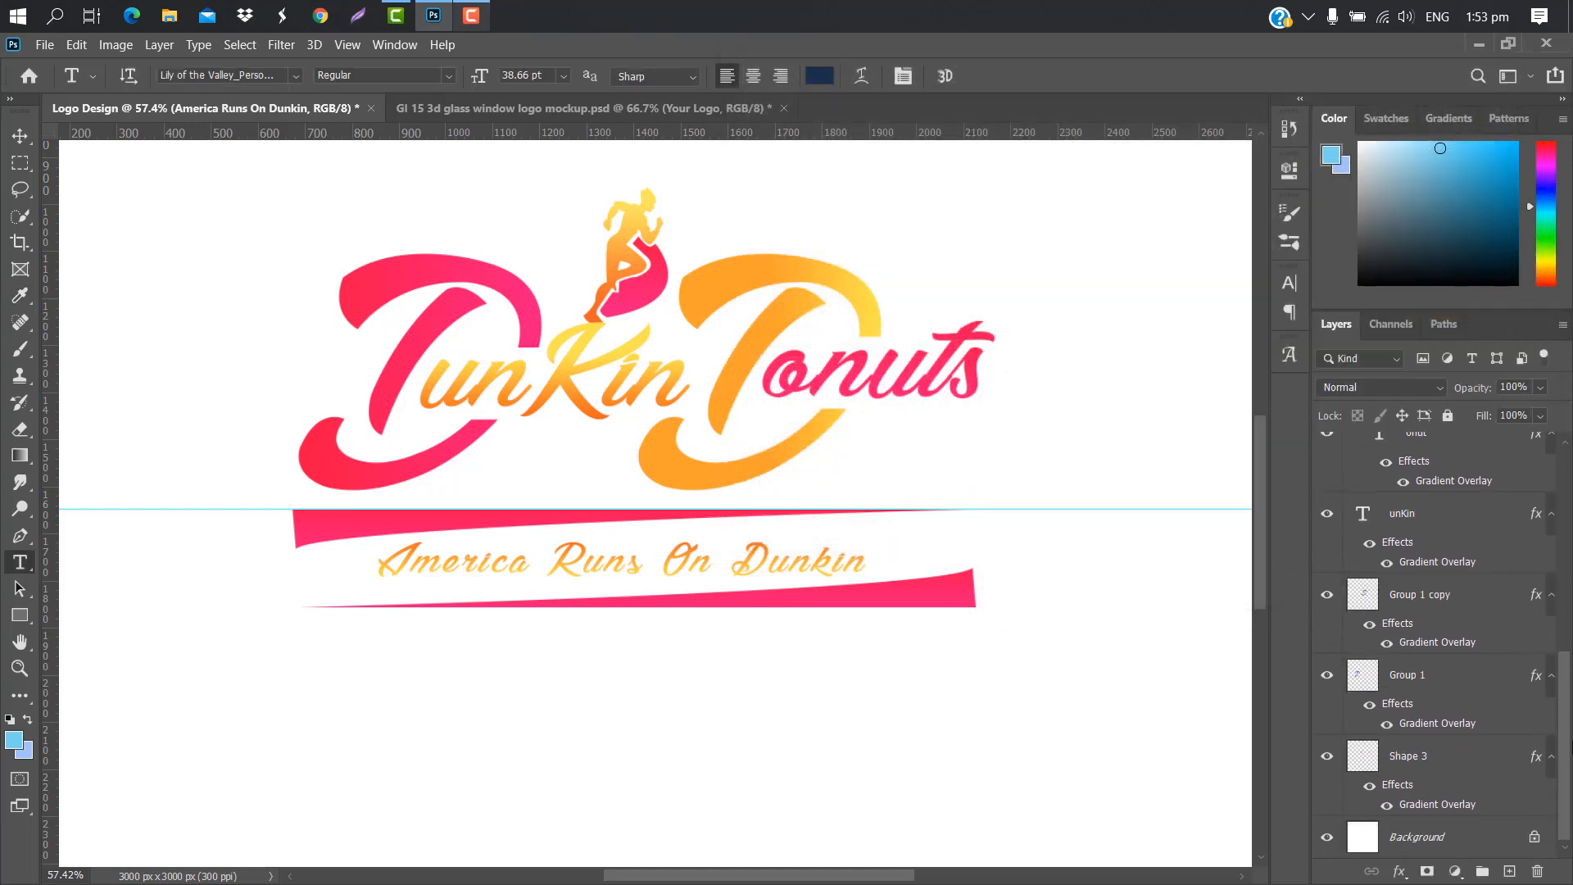
{"action": "left_click", "coordinate": [1534, 836]}
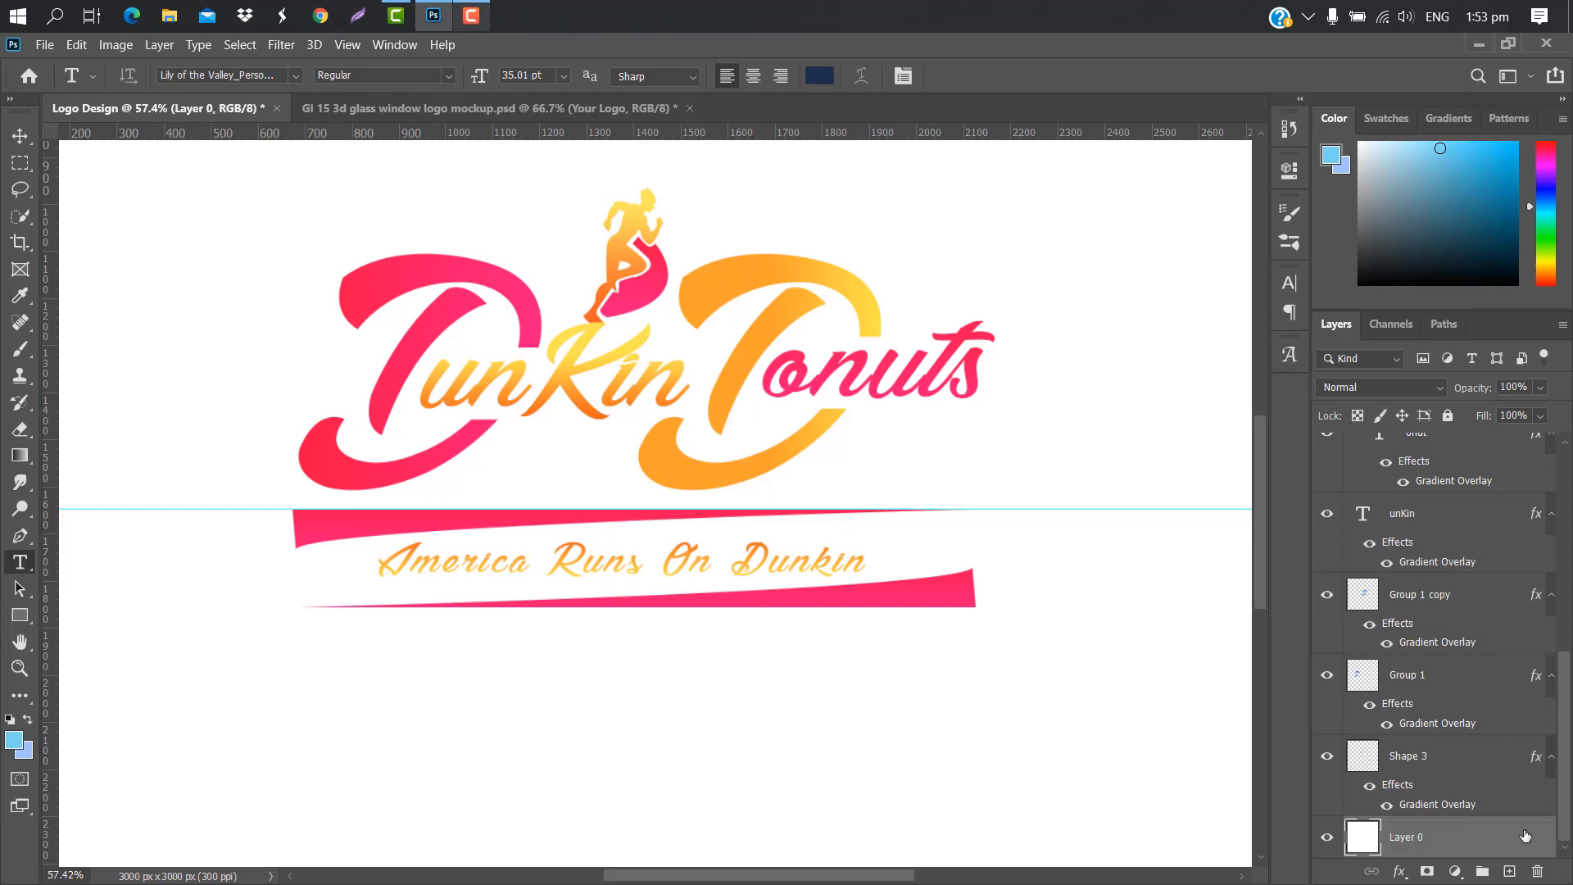
{"action": "left_click_drag", "start_coordinate": [1536, 840], "coordinate": [1536, 870]}
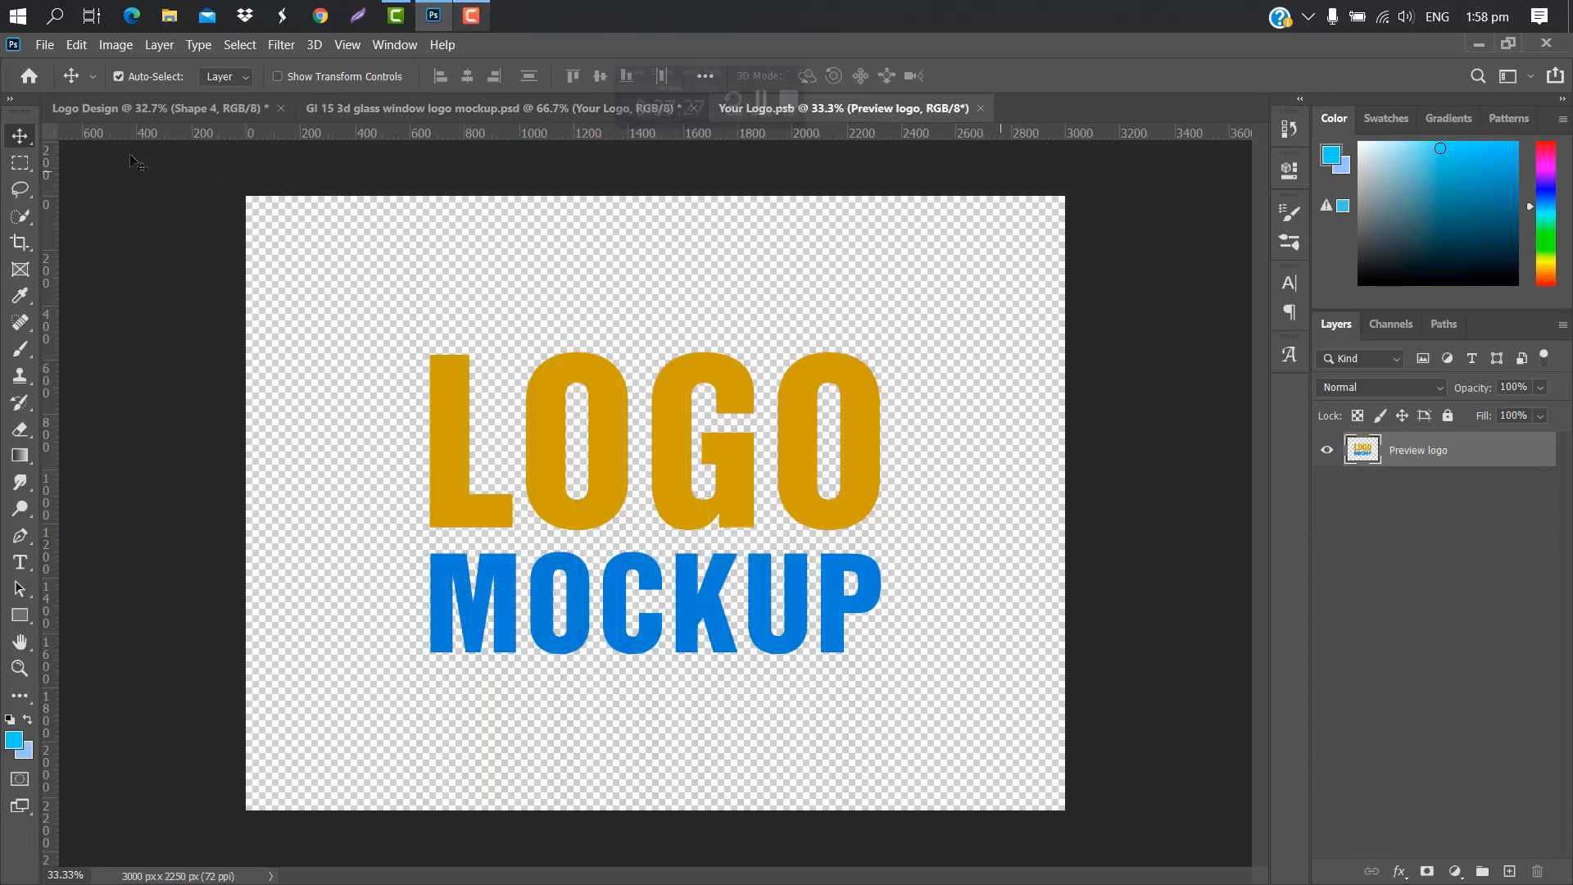
Step: Stamp all visible layers of the Logo Design document into a new layer and place it in Your Logo.psb
{"action": "left_click", "coordinate": [161, 107]}
{"action": "key", "text": "ctrl+alt+shift+e"}
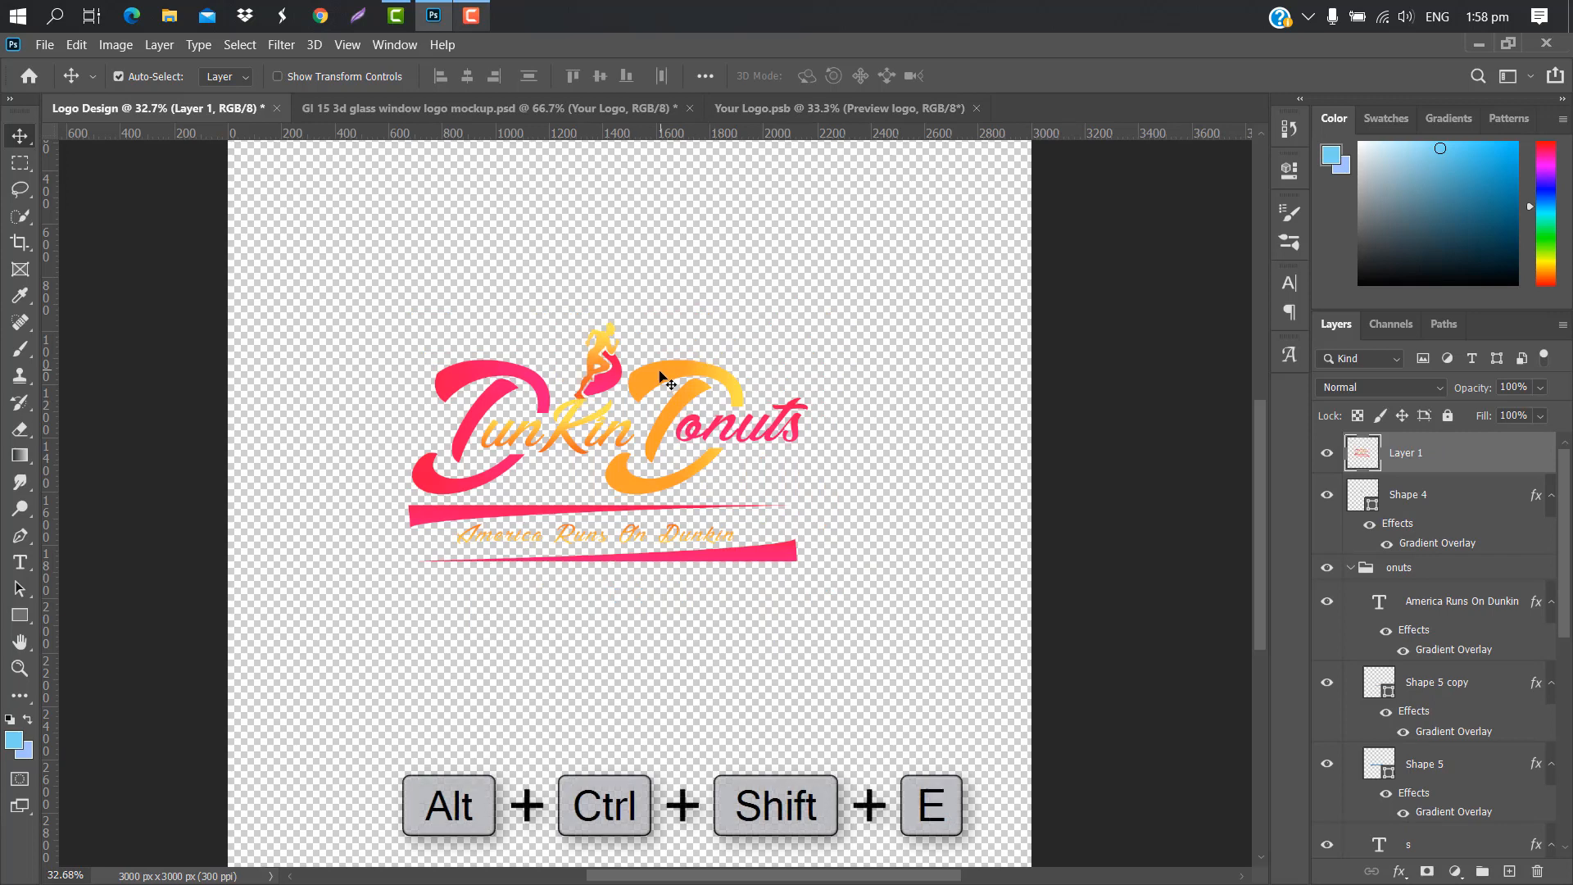
{"action": "left_click_drag", "start_coordinate": [660, 376], "coordinate": [657, 467]}
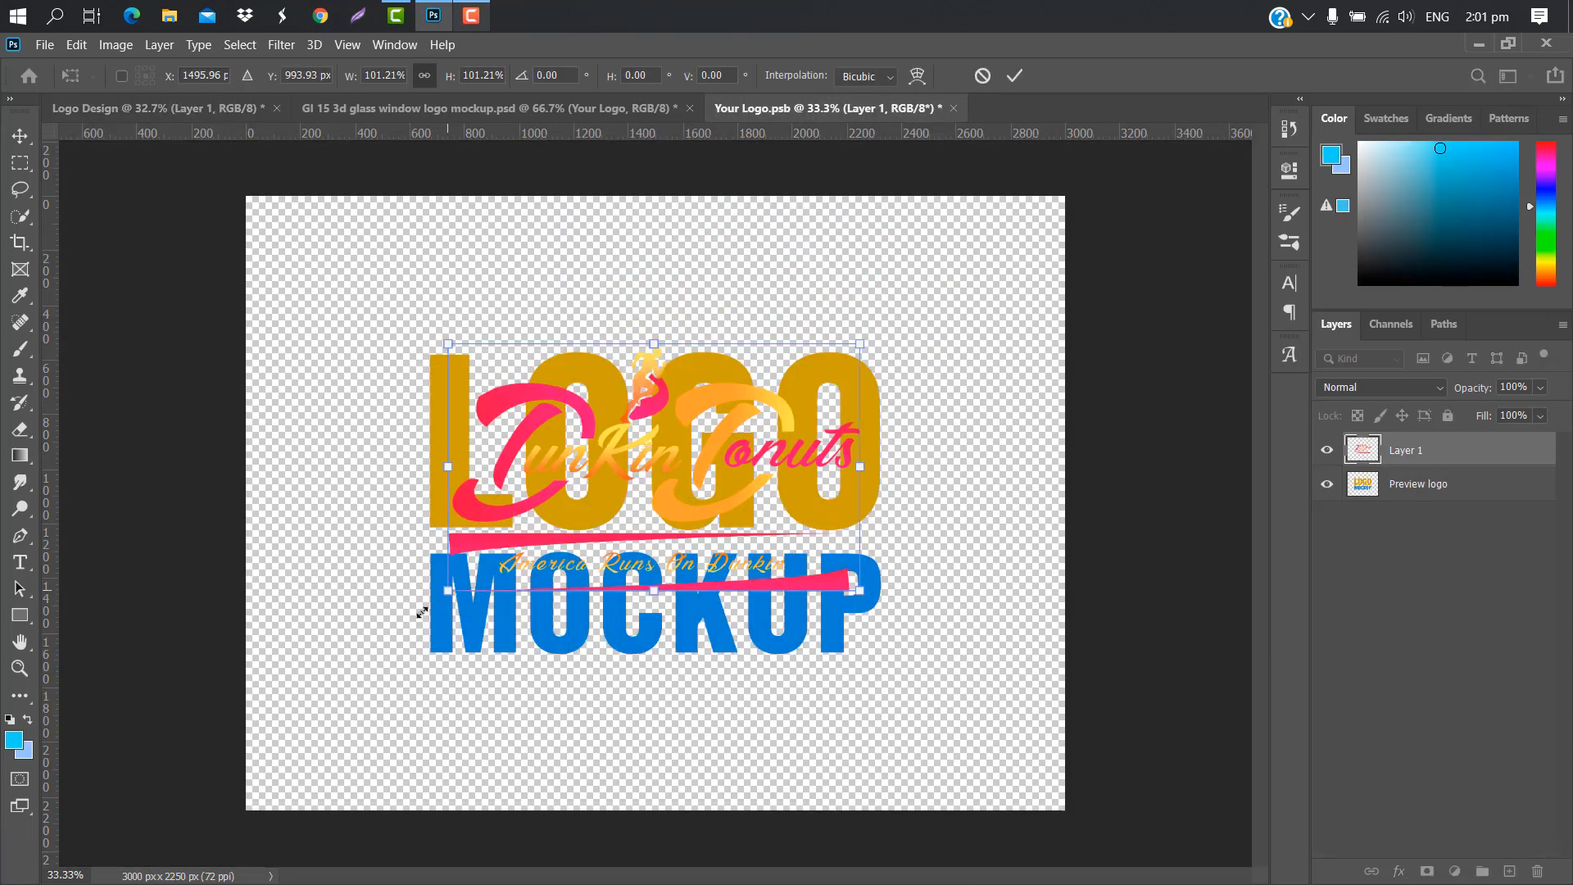
Step: Scale the placed logo to 137.17% and position it near the center of the canvas
{"action": "left_click_drag", "start_coordinate": [422, 613], "coordinate": [322, 673]}
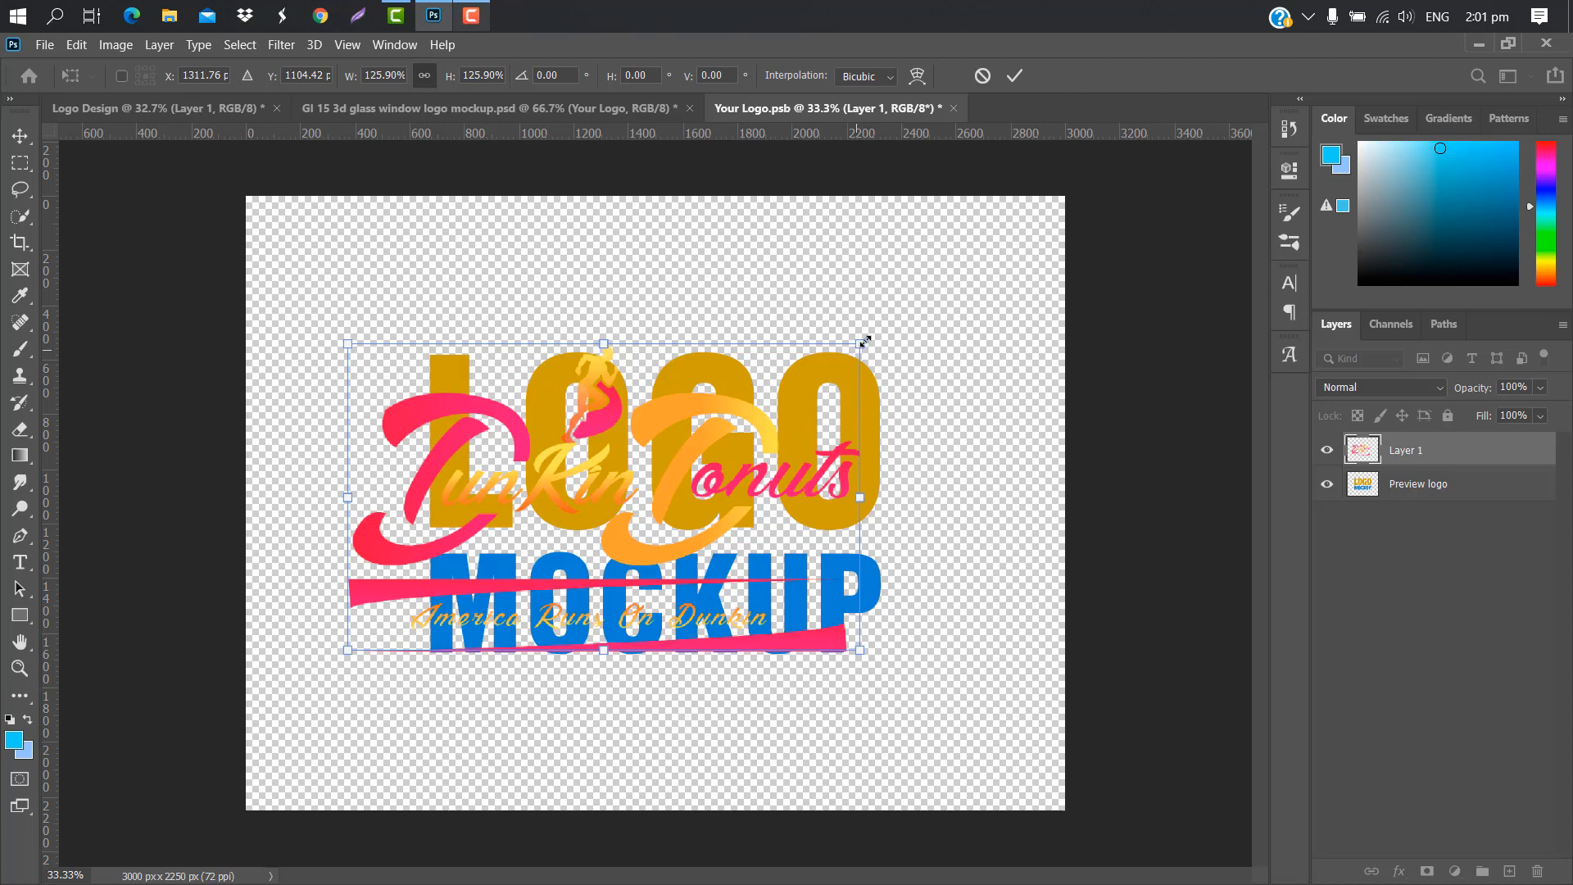
{"action": "left_click_drag", "start_coordinate": [865, 340], "coordinate": [907, 313]}
{"action": "left_click_drag", "start_coordinate": [583, 447], "coordinate": [626, 441]}
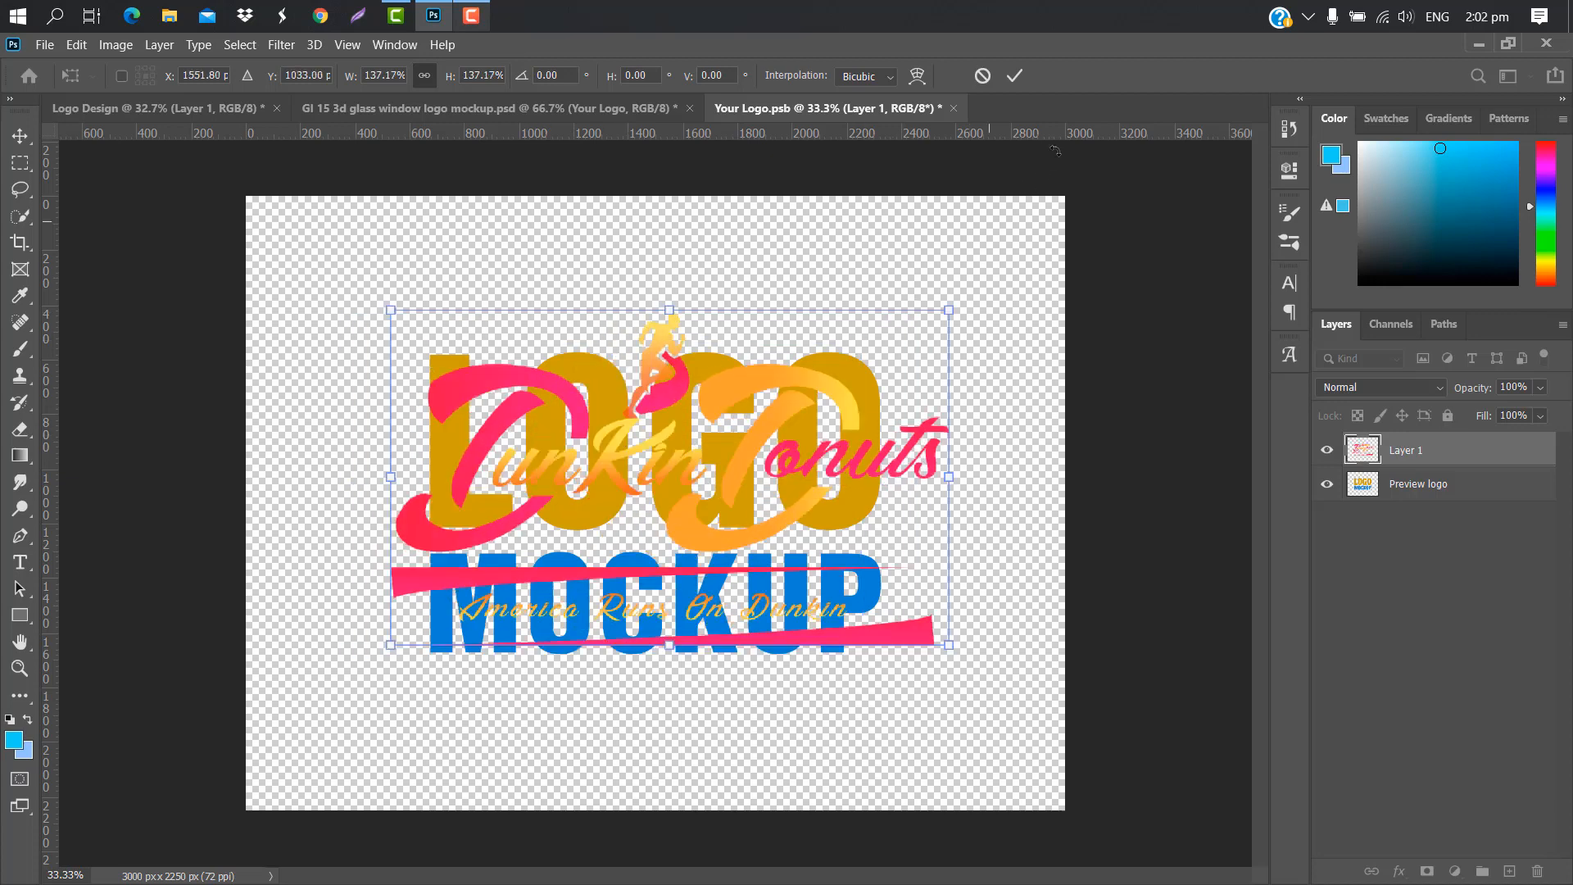
{"action": "left_click", "coordinate": [1015, 75]}
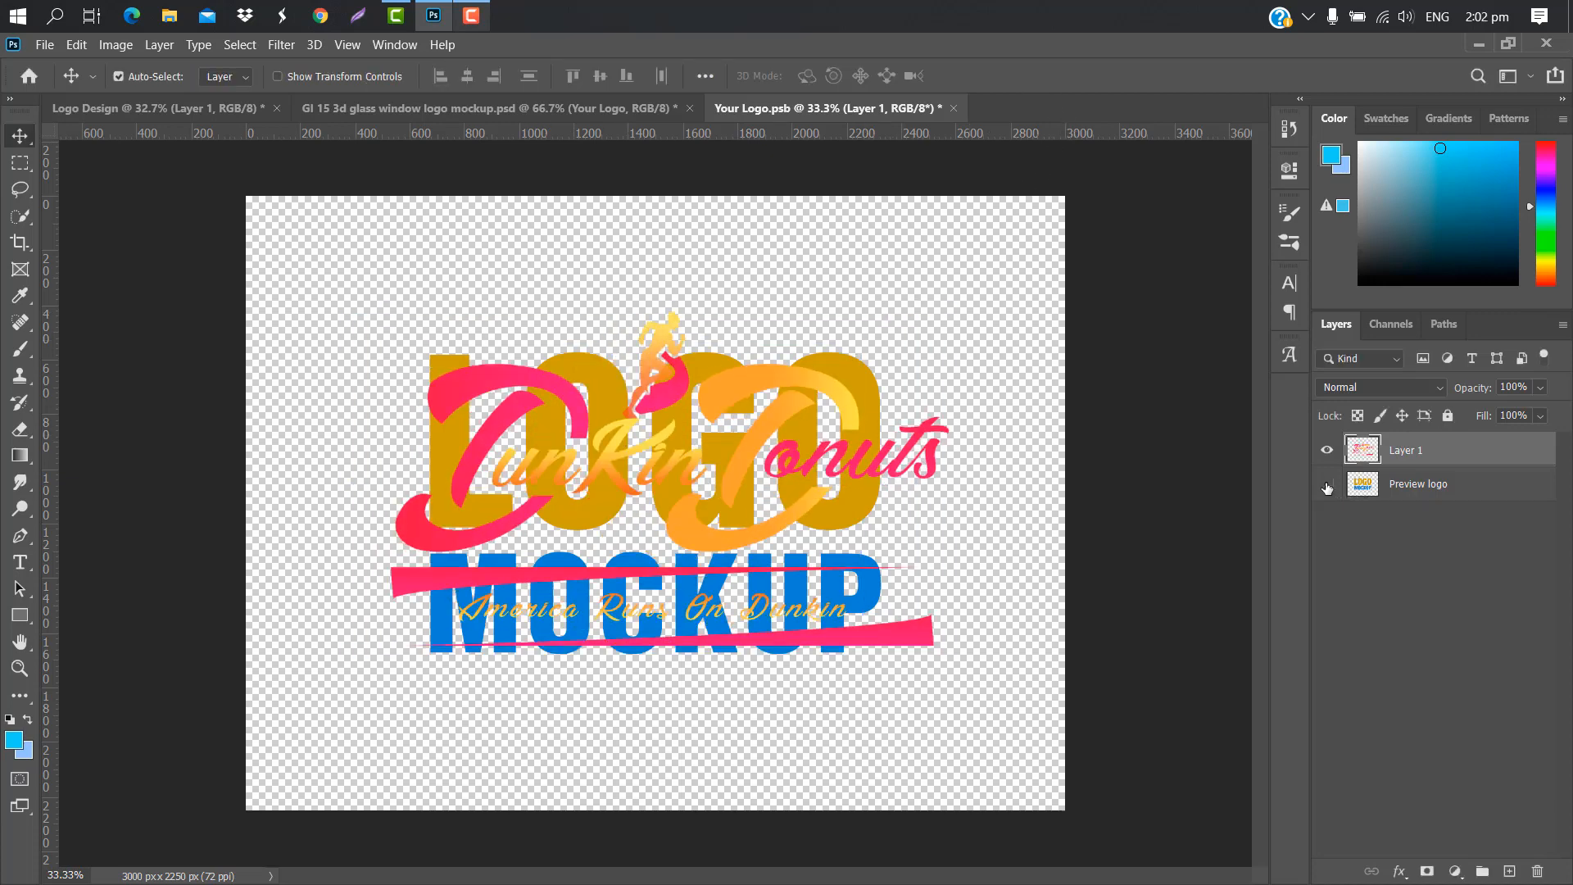
Step: Hide the Preview logo layer, then close Your Logo.psb and save its changes
{"action": "left_click", "coordinate": [1327, 485]}
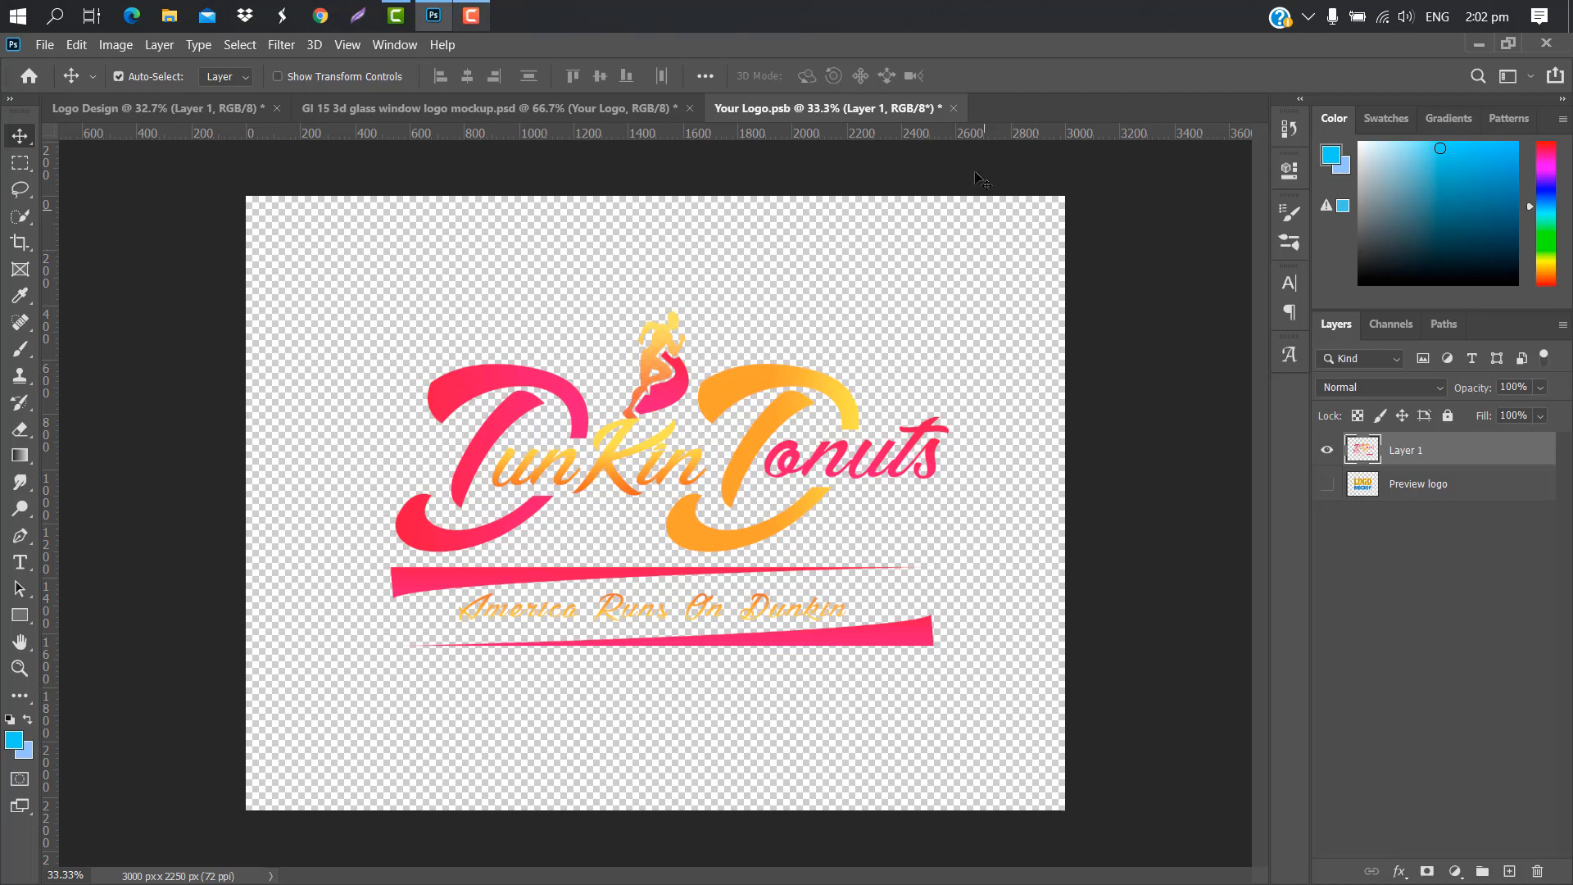
{"action": "left_click", "coordinate": [954, 109]}
{"action": "left_click", "coordinate": [728, 375]}
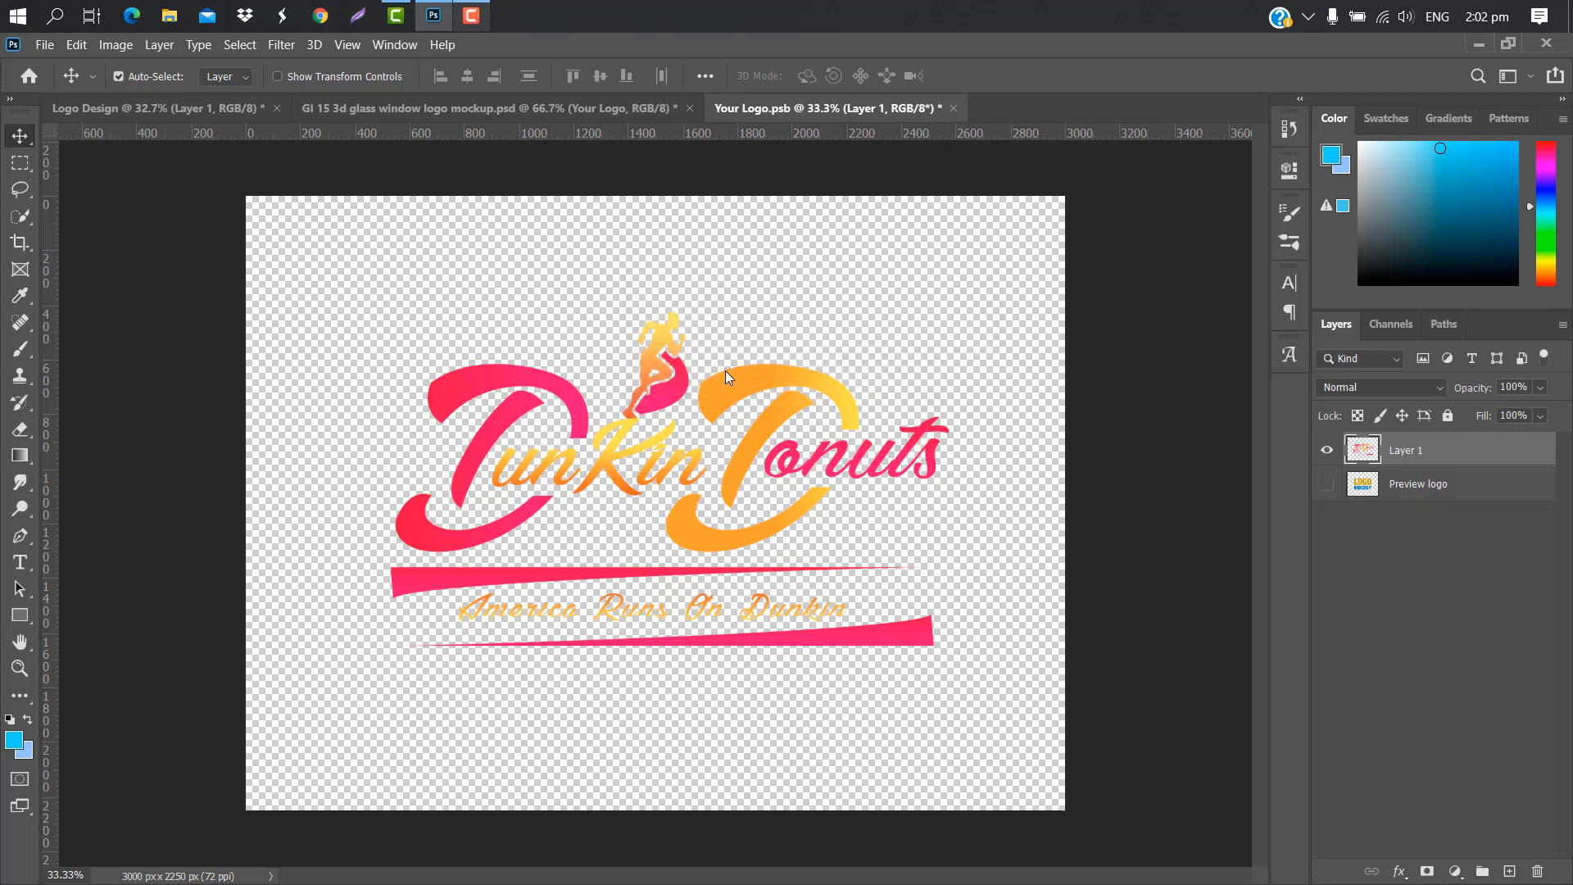